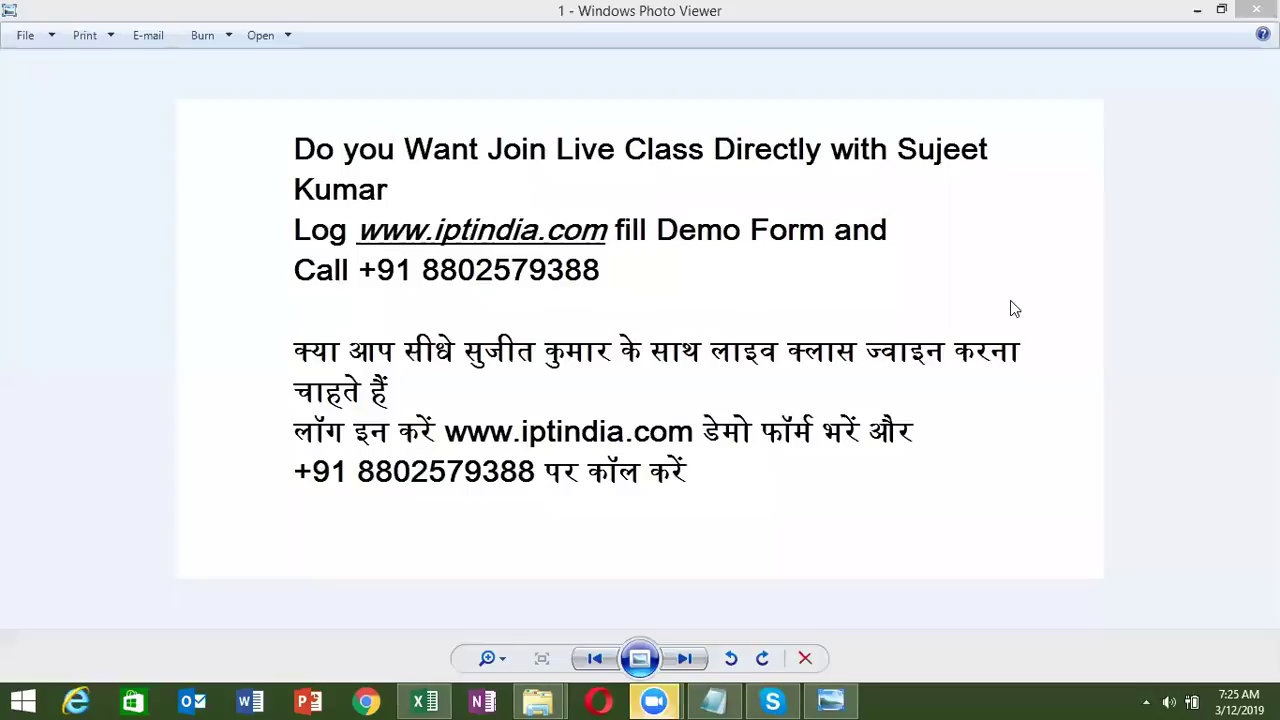
# - Step past the promo image, then close Photo Viewer and the Photo folder window
pyautogui.click(687, 658)
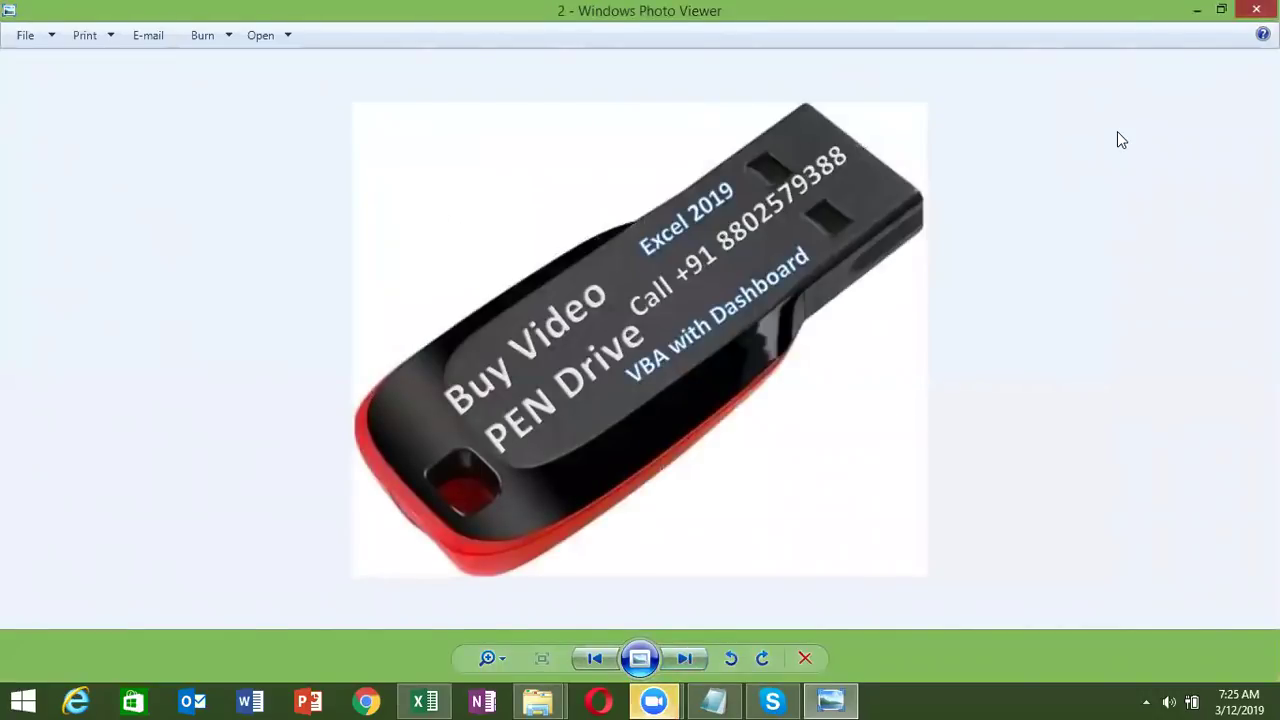
pyautogui.press('Escape')
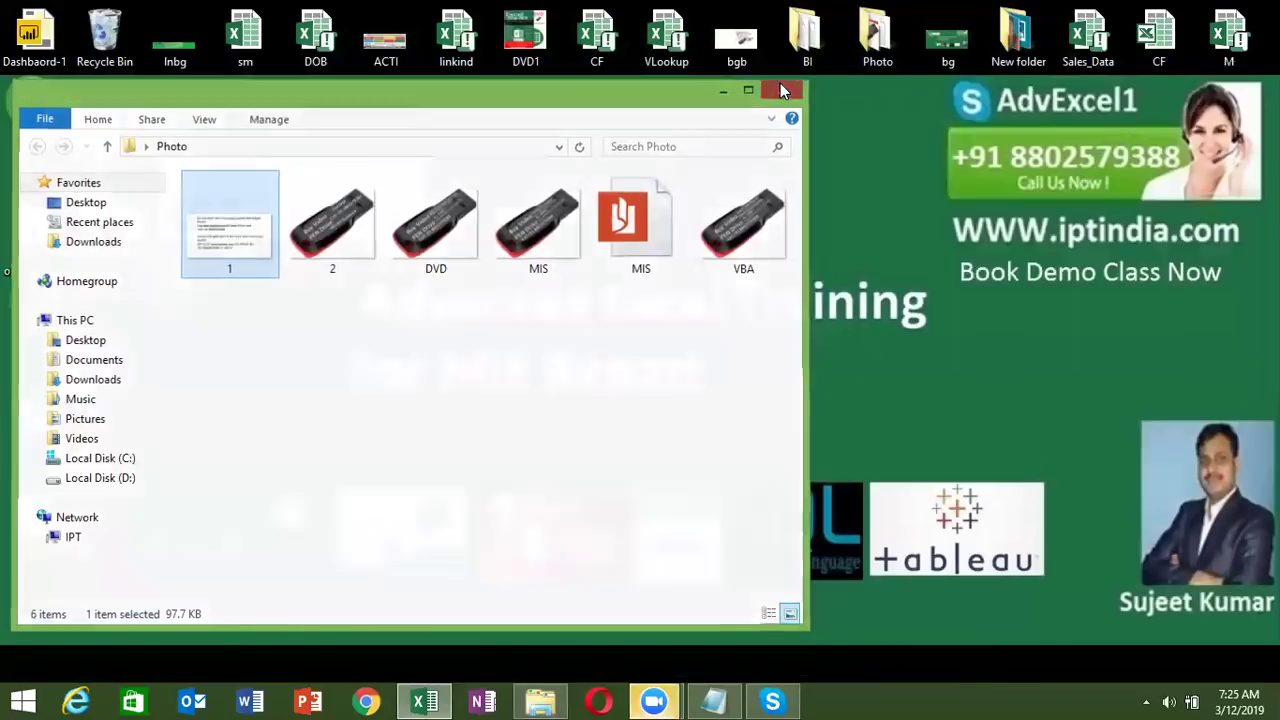
pyautogui.click(783, 91)
# - Bring up Excel and open the recent workbook CF
pyautogui.moveTo(425, 700)
pyautogui.click(402, 614)
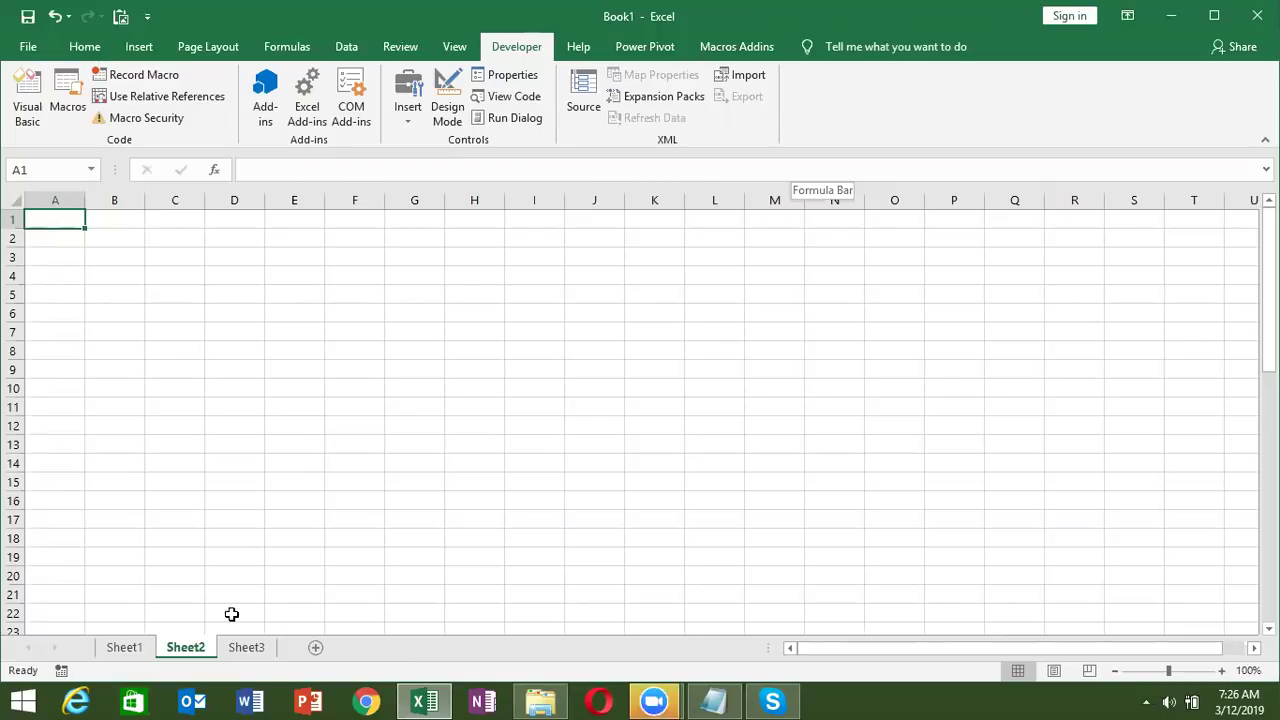
pyautogui.click(29, 50)
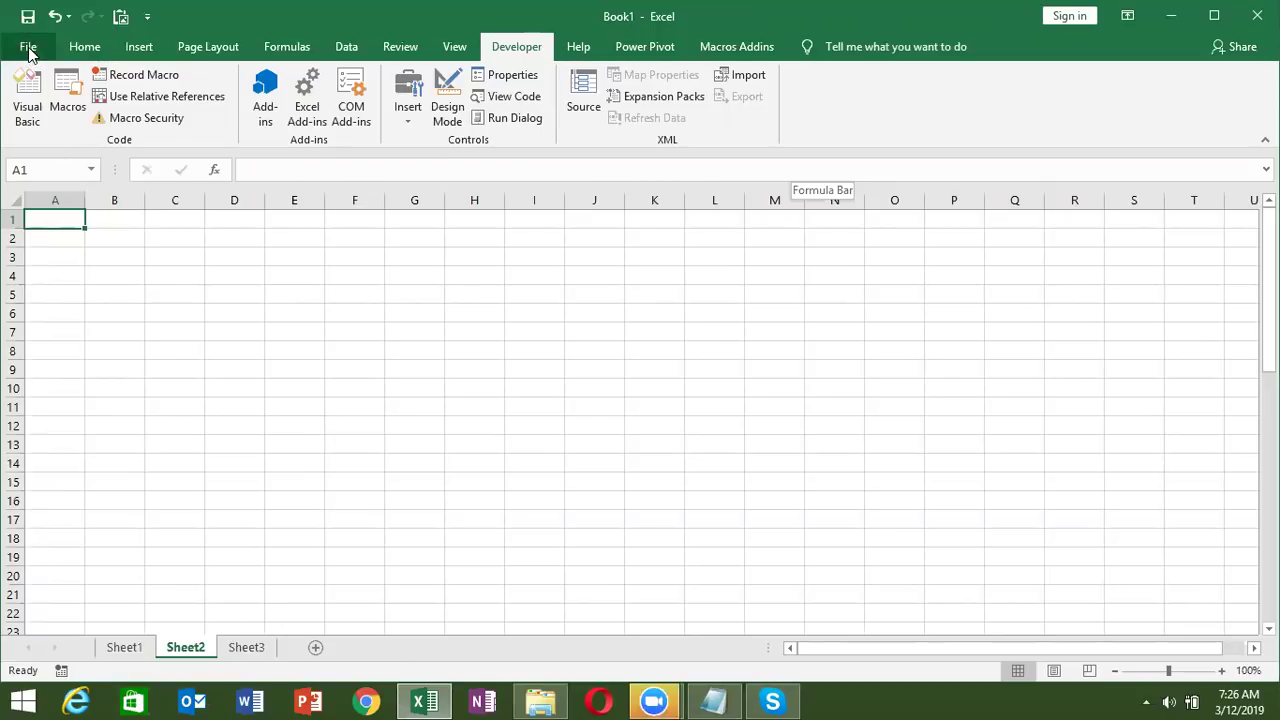
pyautogui.click(36, 161)
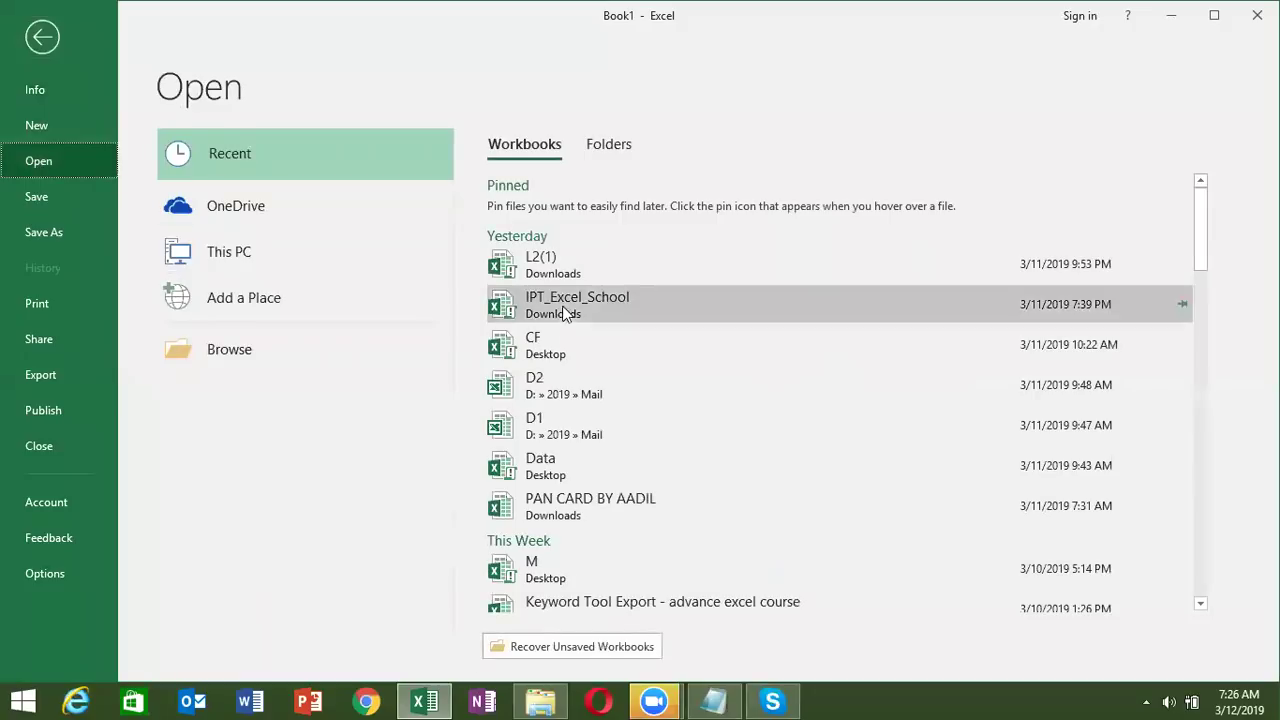
pyautogui.click(562, 345)
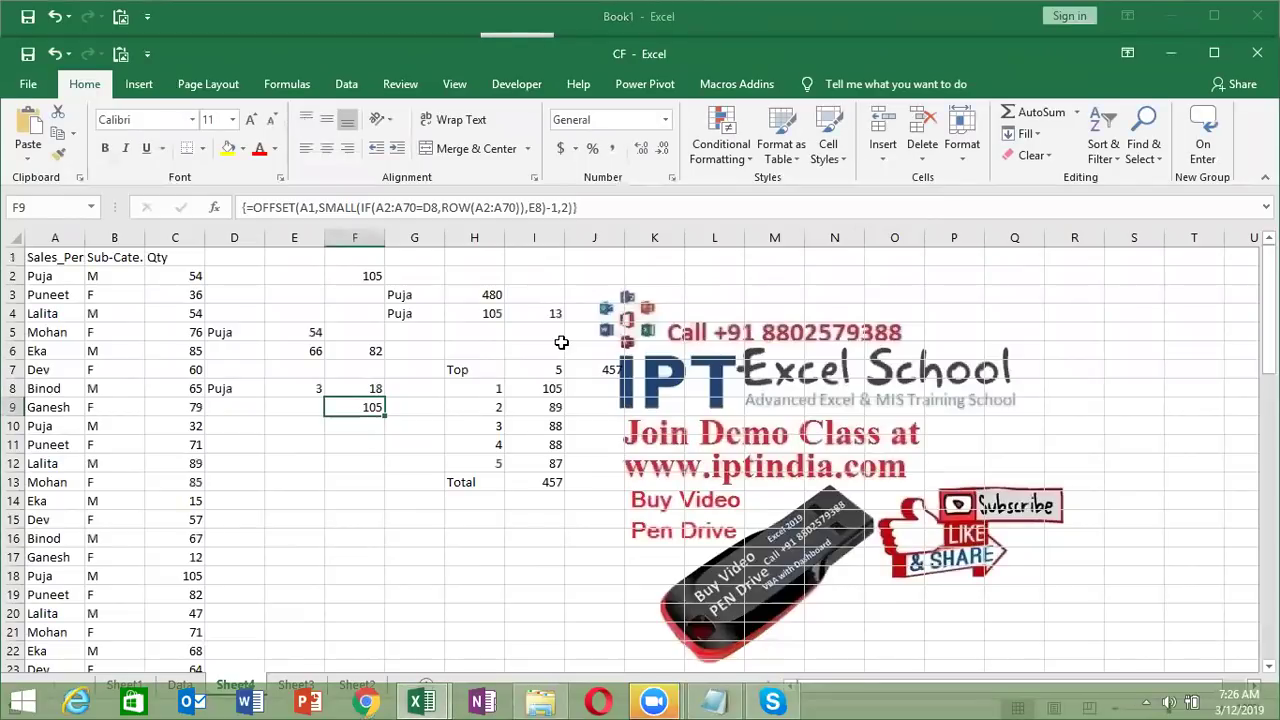
# - Maximize the CF window and show its Data sheet with the sales table
pyautogui.press('Left')
pyautogui.press('Left')
pyautogui.press('Left')
pyautogui.press('Left')
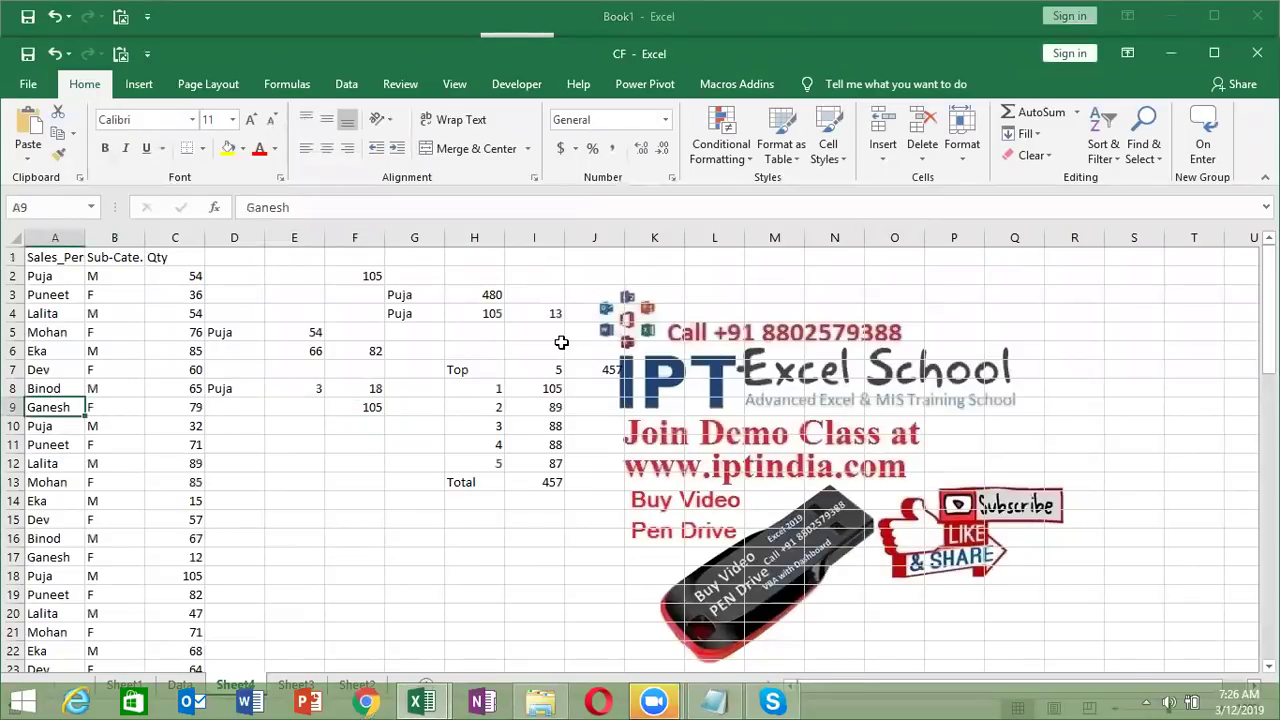
pyautogui.doubleClick(455, 41)
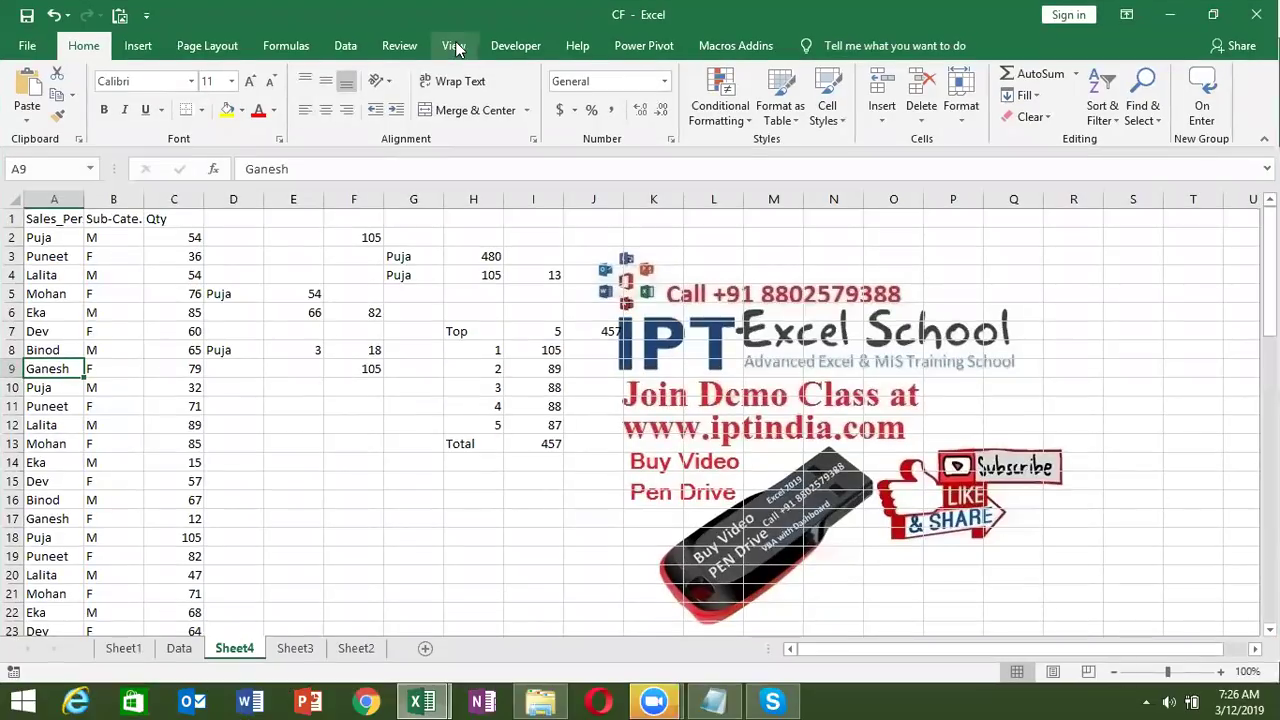
pyautogui.click(146, 650)
pyautogui.click(179, 648)
pyautogui.click(538, 338)
# - Enter the headers Male and Female in O2:P2
pyautogui.click(945, 237)
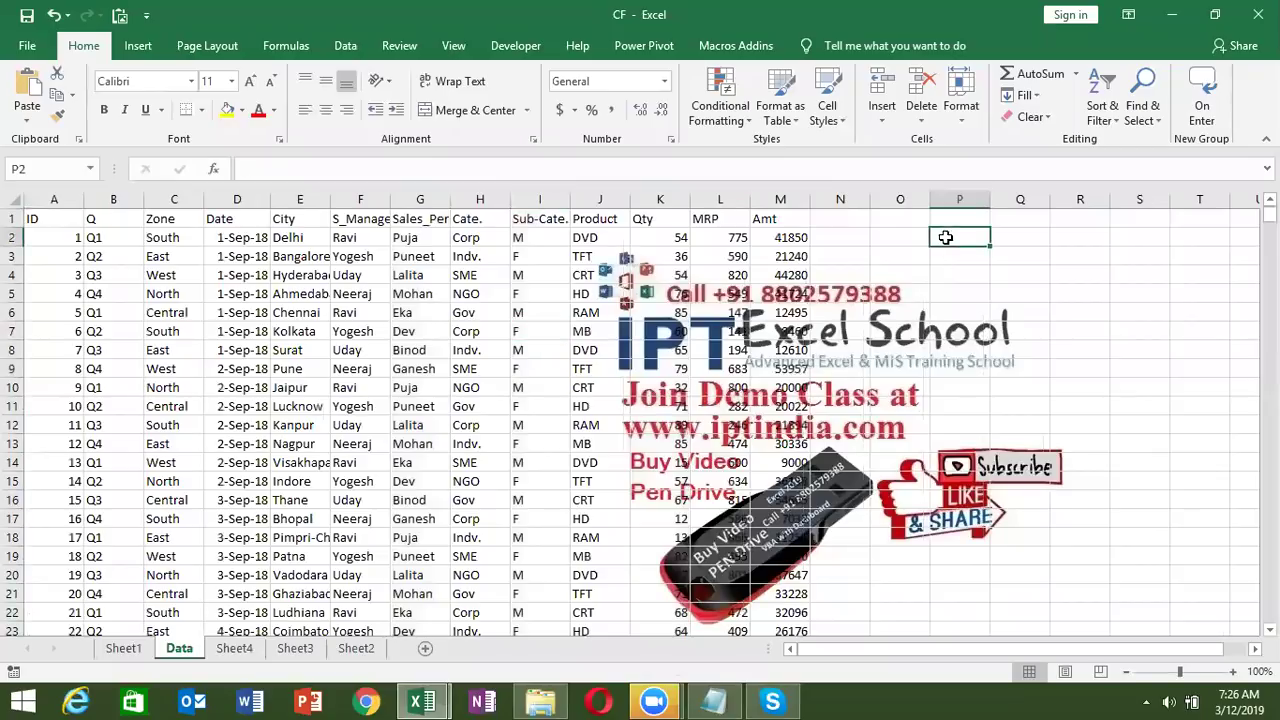
pyautogui.click(902, 236)
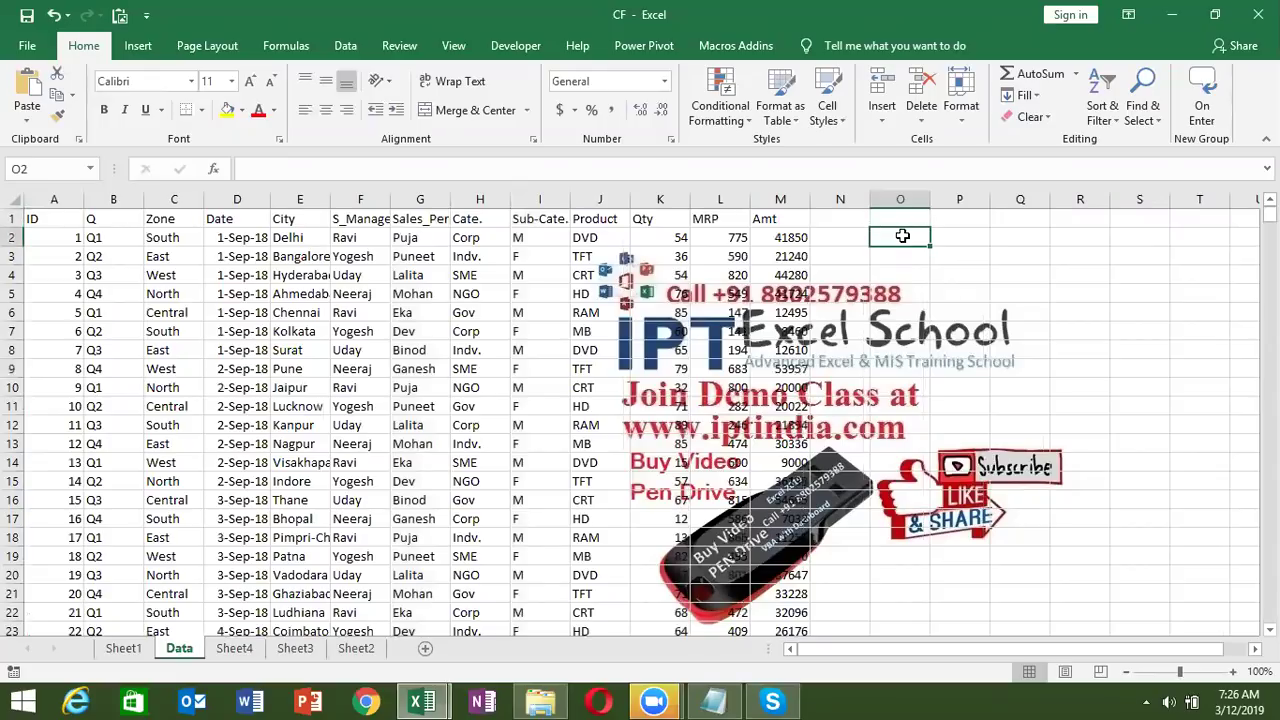
pyautogui.write('Male')
pyautogui.press('Tab')
pyautogui.write('Female')
pyautogui.press('Return')
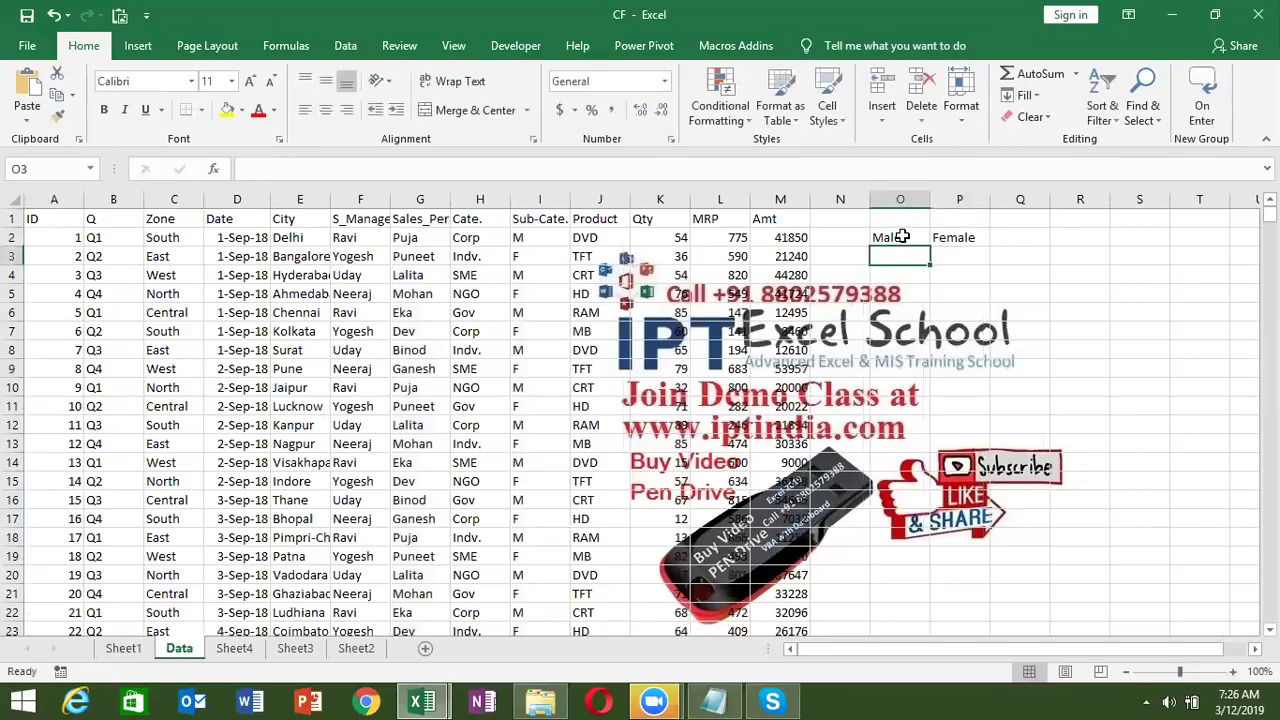
# - Fill O3:P3 with array formula =SUMIF(I:I,{"M","F"},K:K), giving 44151 and 46234
pyautogui.hotkey('shift', 'Right')
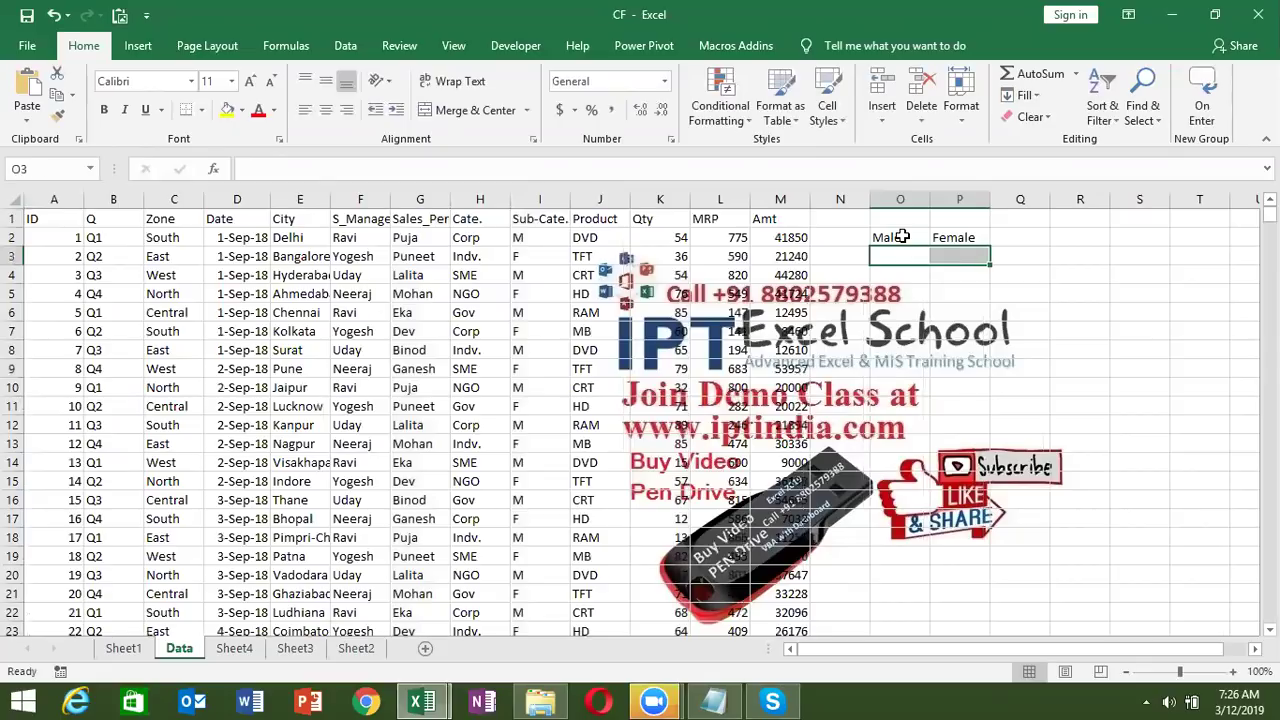
pyautogui.write('=sum')
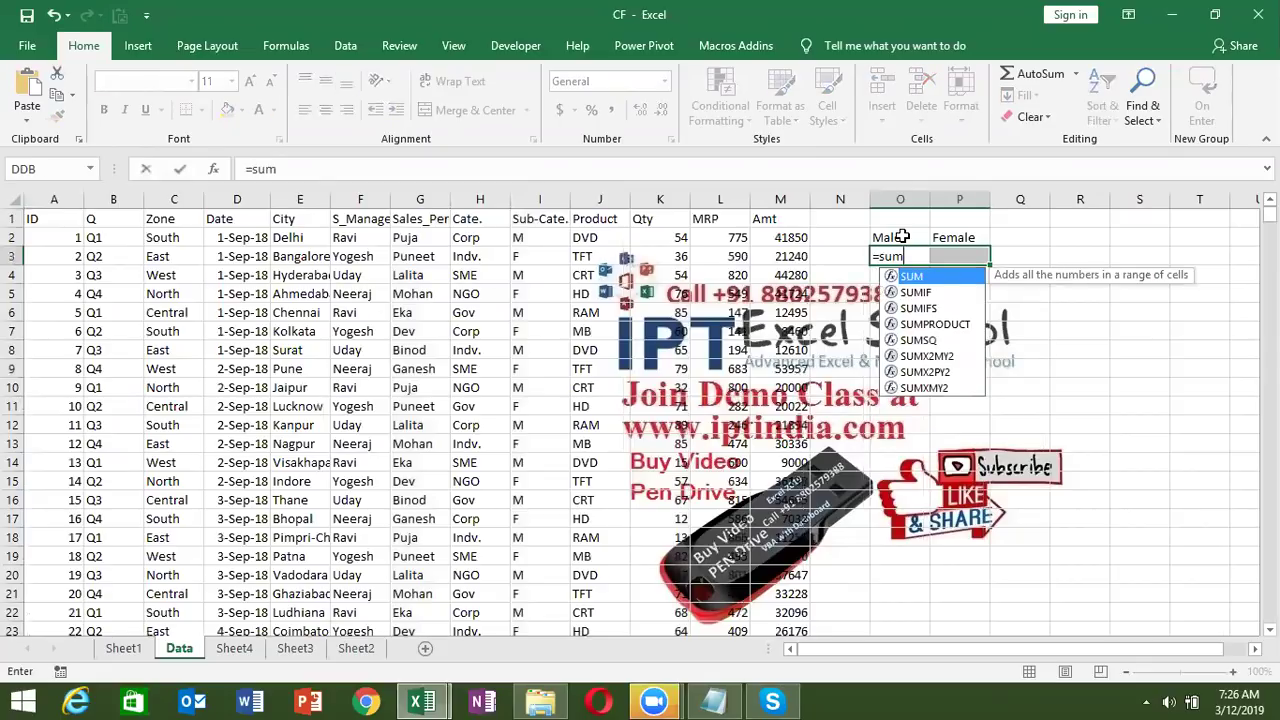
pyautogui.press('Tab')
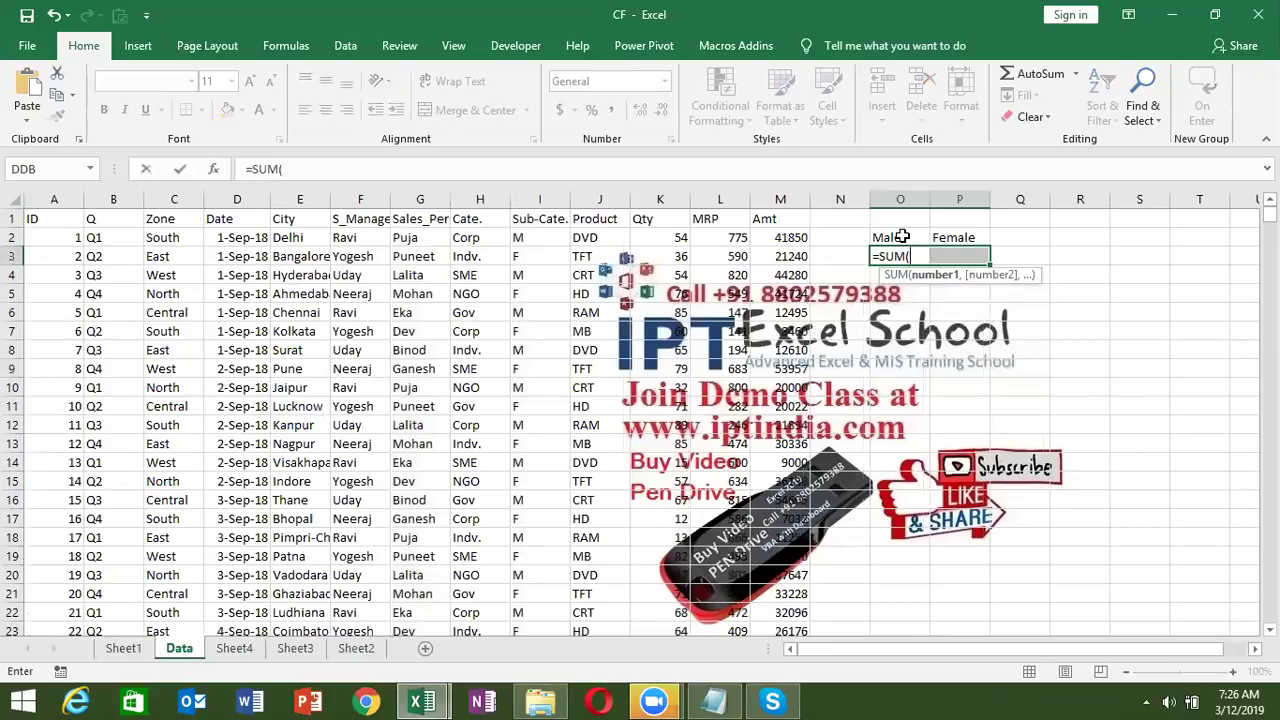
pyautogui.press('BackSpace')
pyautogui.press('Down')
pyautogui.press('Tab')
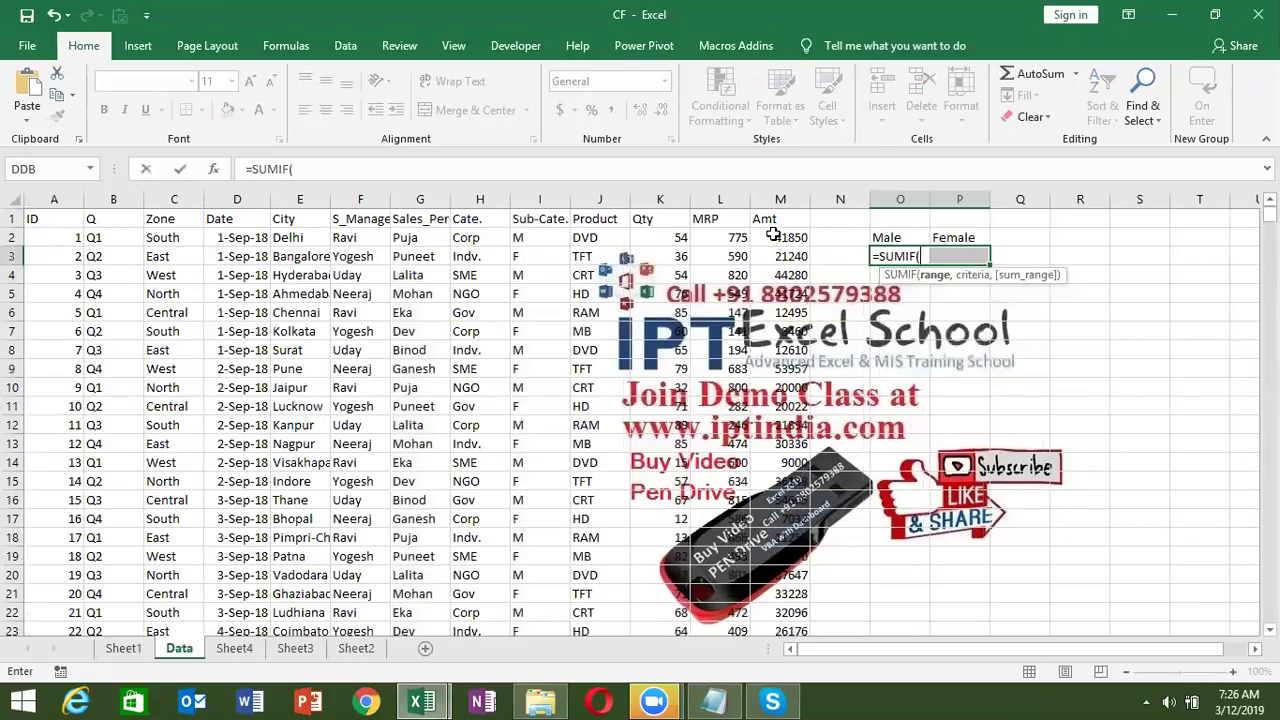
pyautogui.click(540, 193)
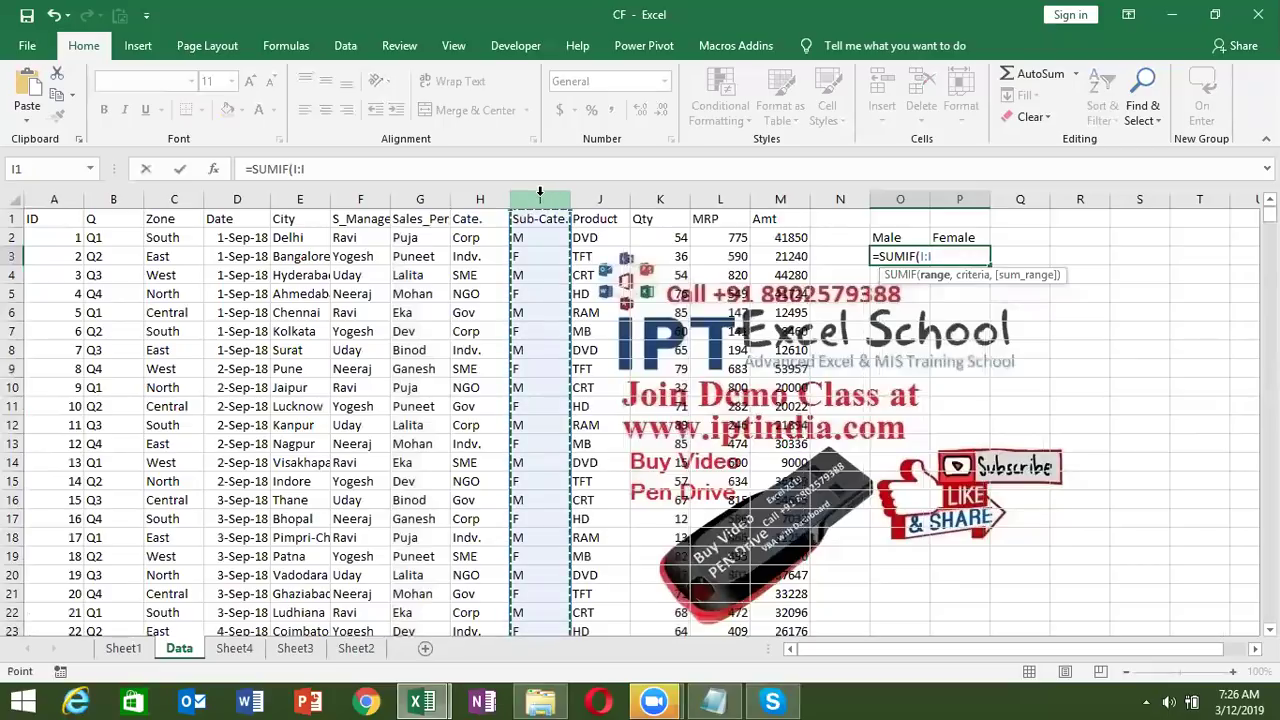
pyautogui.write(',"')
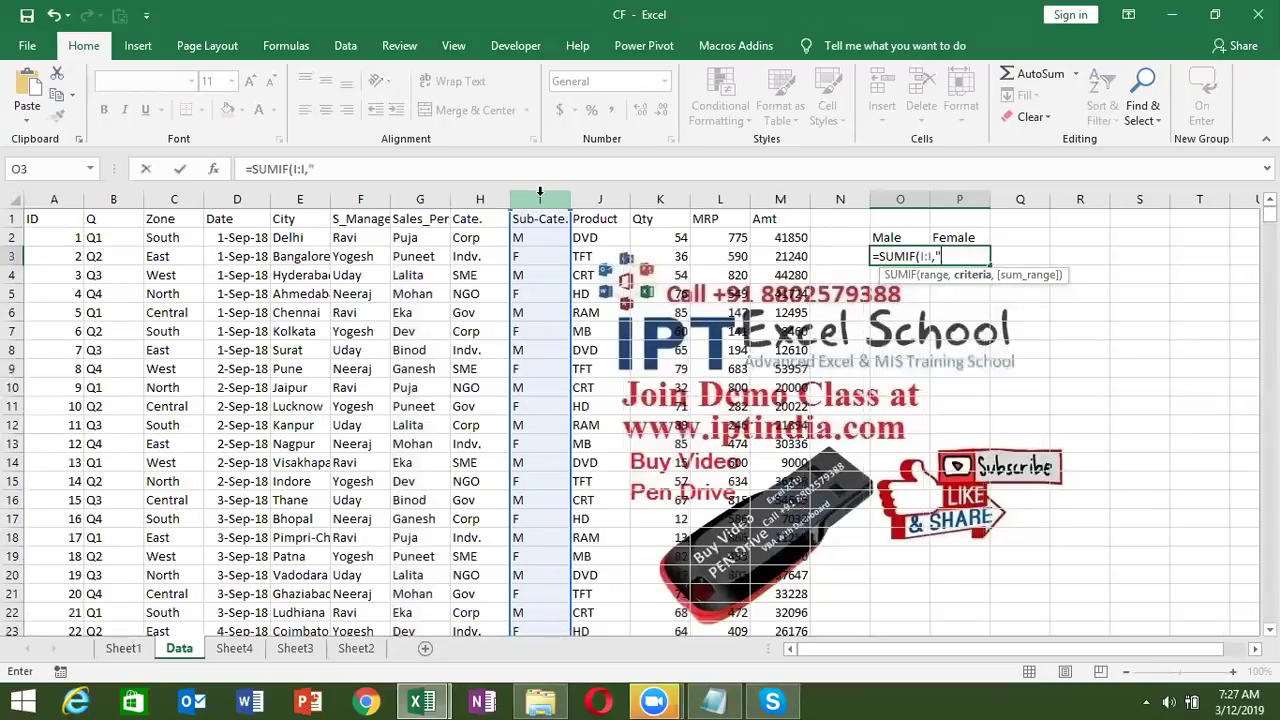
pyautogui.press('BackSpace')
pyautogui.write('{"M","F"}')
pyautogui.write(',')
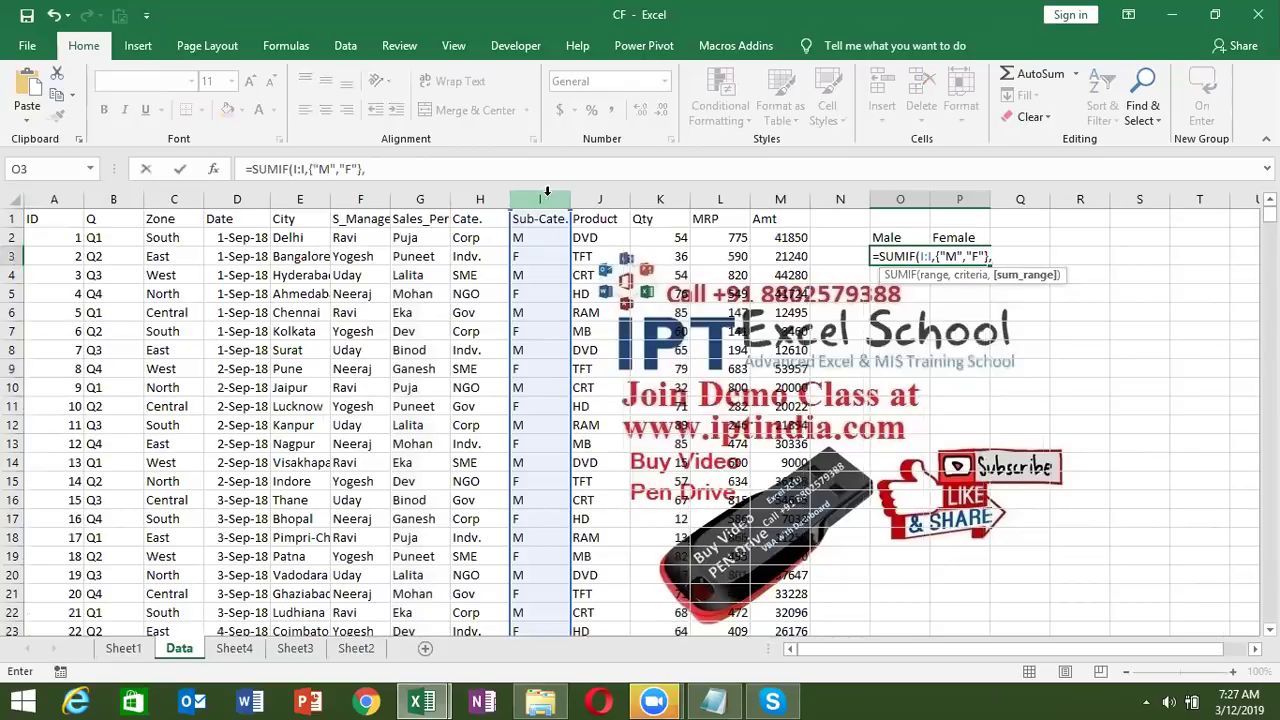
pyautogui.click(660, 197)
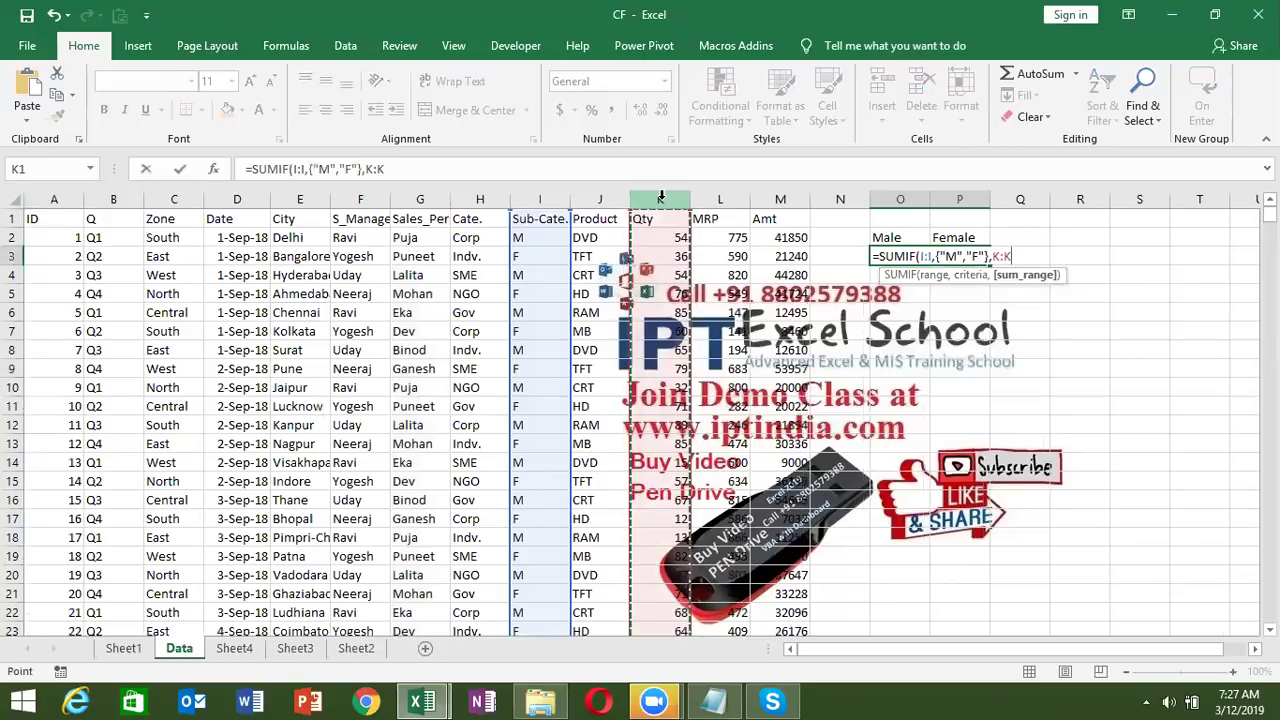
pyautogui.hotkey('ctrl', 'shift', 'Return')
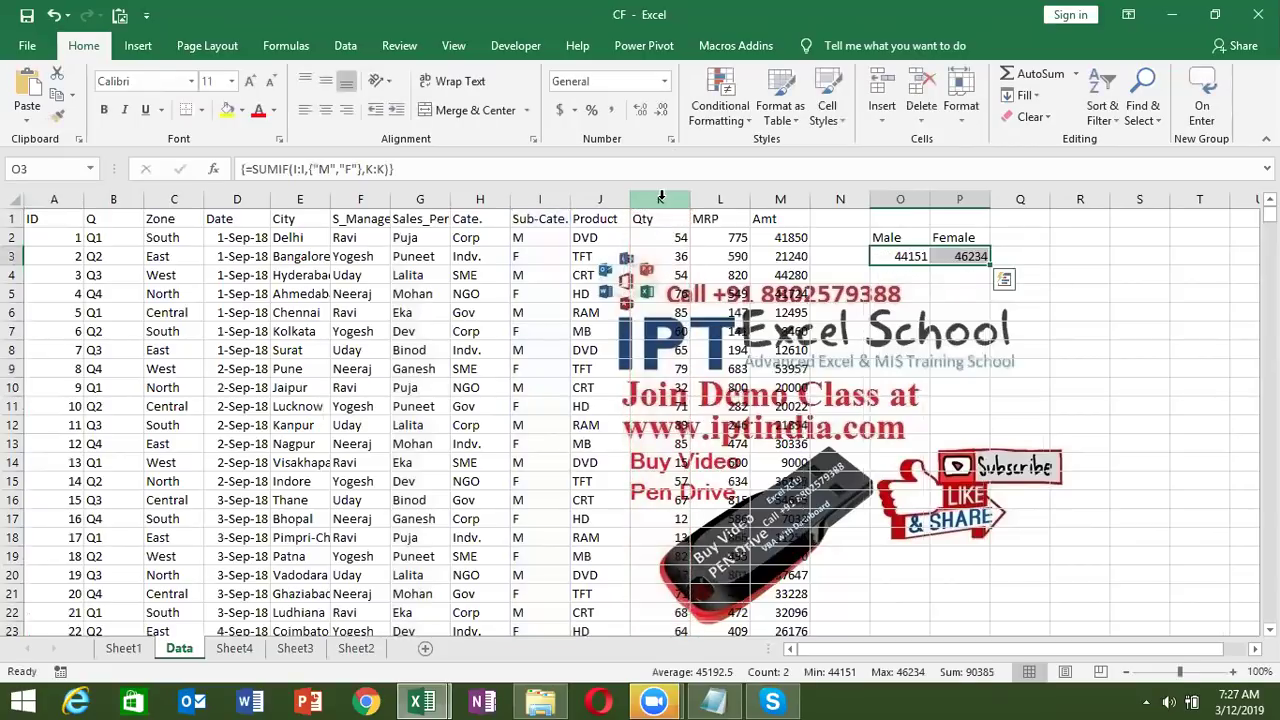
pyautogui.hotkey('shift', 'Left')
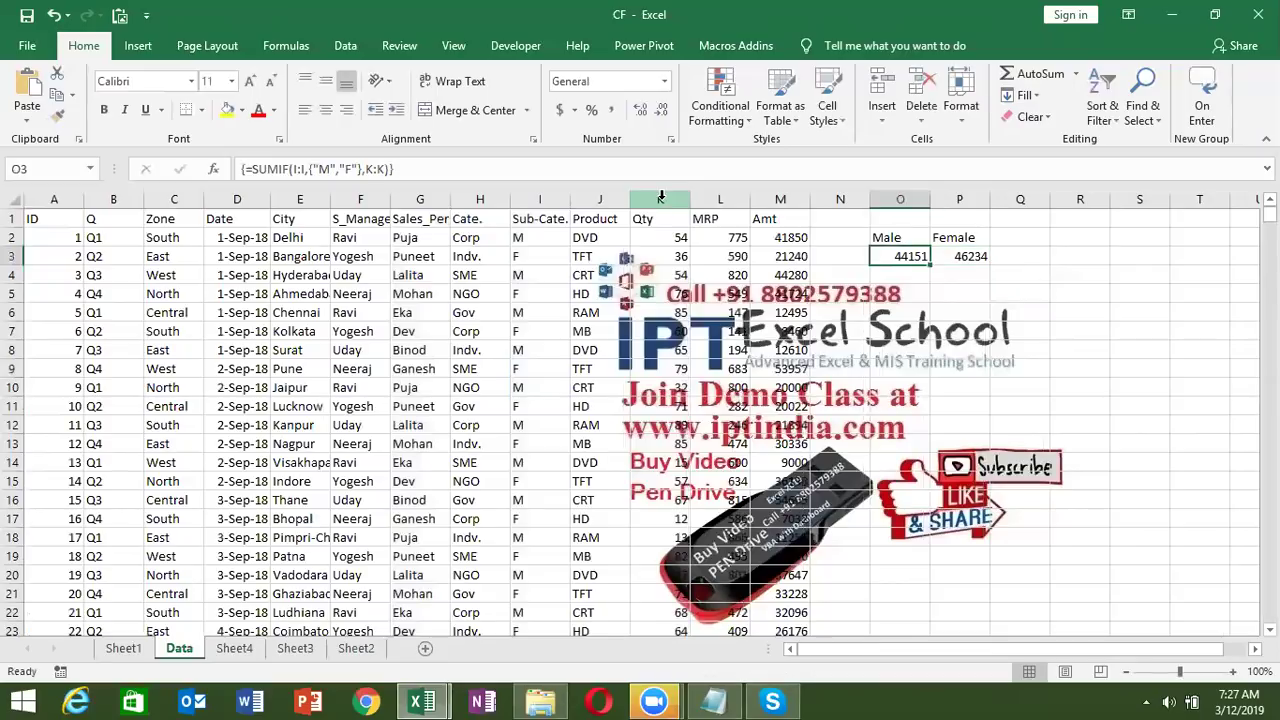
# - Check the SUMIF results, then start a SUM(SUMIF( formula in cell P5
pyautogui.press('Right')
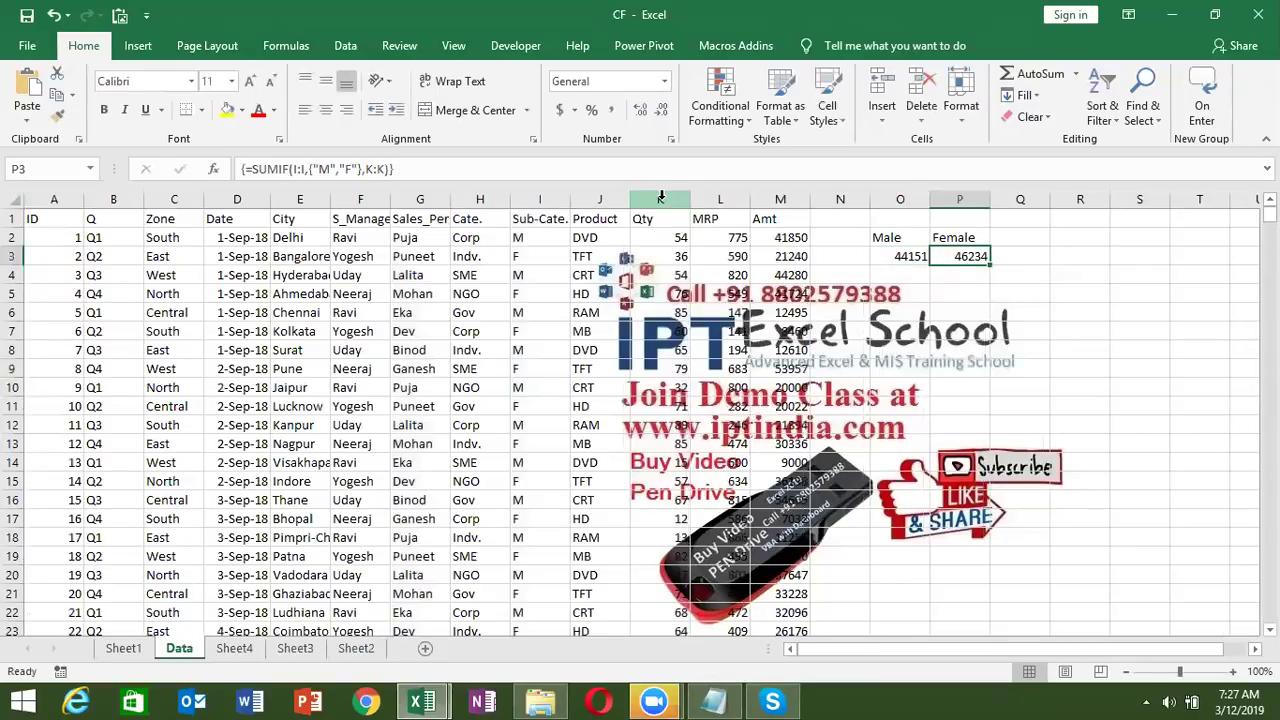
pyautogui.press('Left')
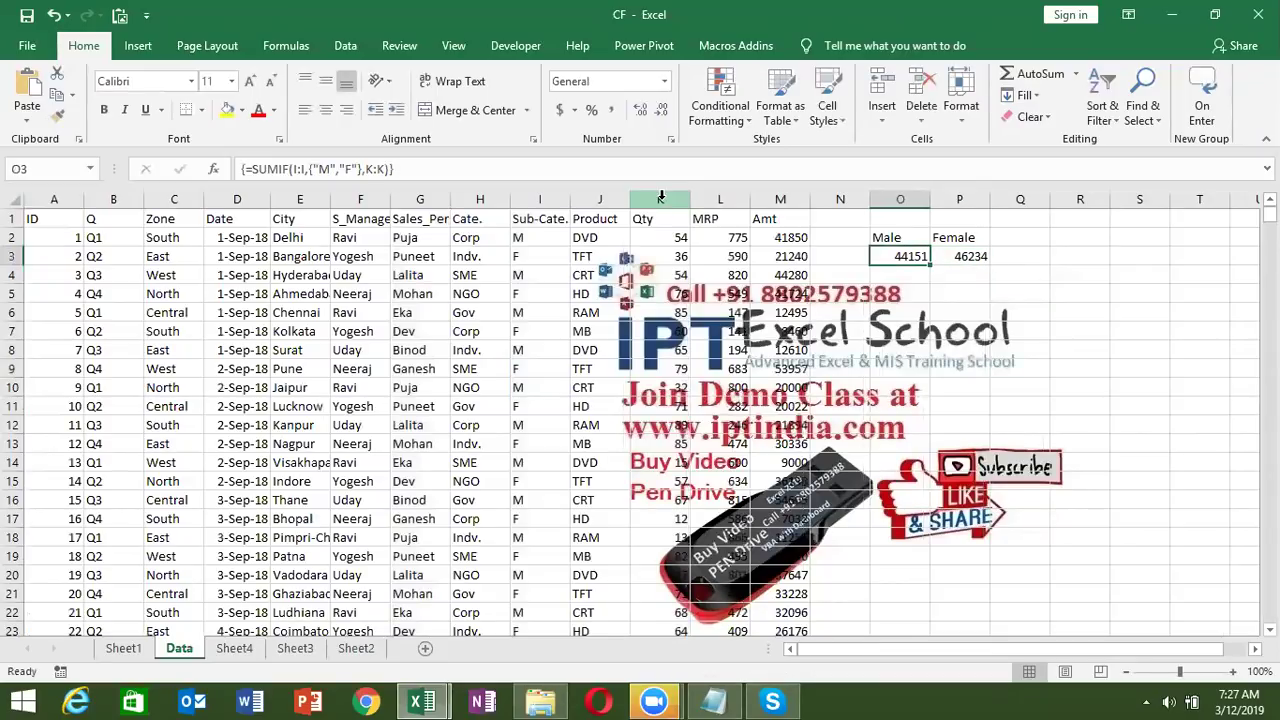
pyautogui.press('Down')
pyautogui.press('Right')
pyautogui.press('Right')
pyautogui.press('Down')
pyautogui.press('Left')
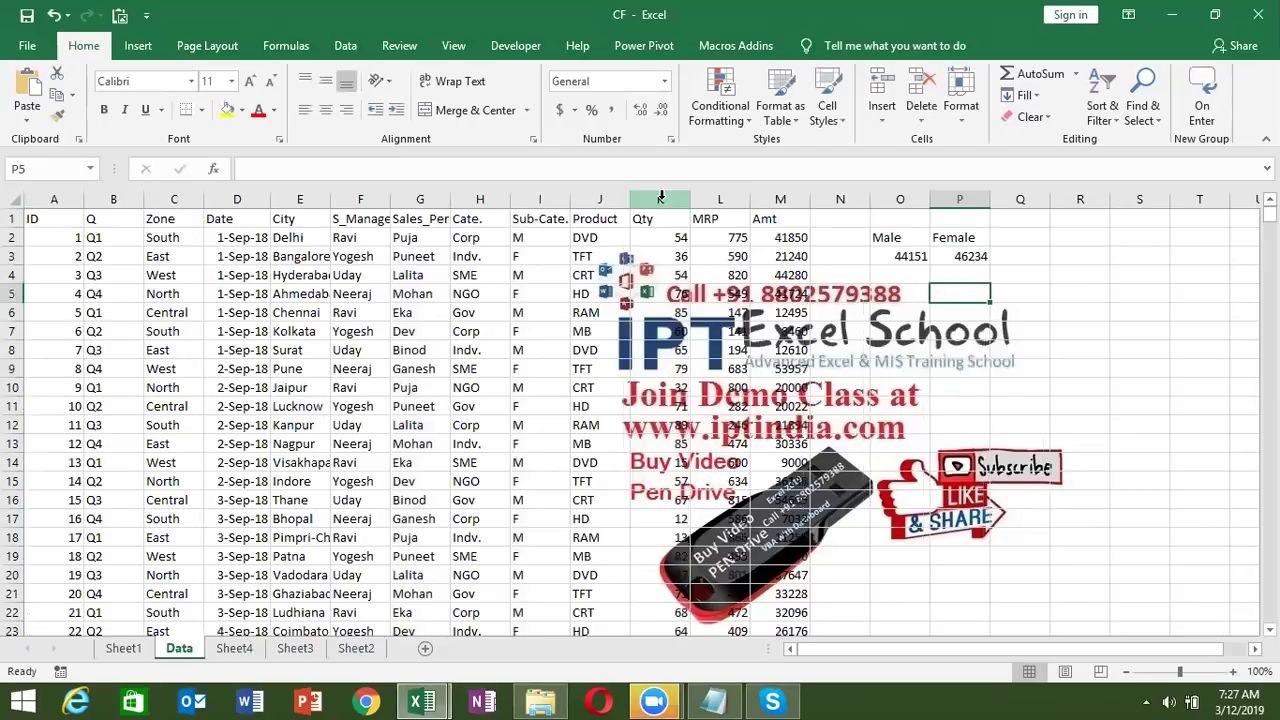
pyautogui.write('=sum')
pyautogui.press('Tab')
pyautogui.write('s')
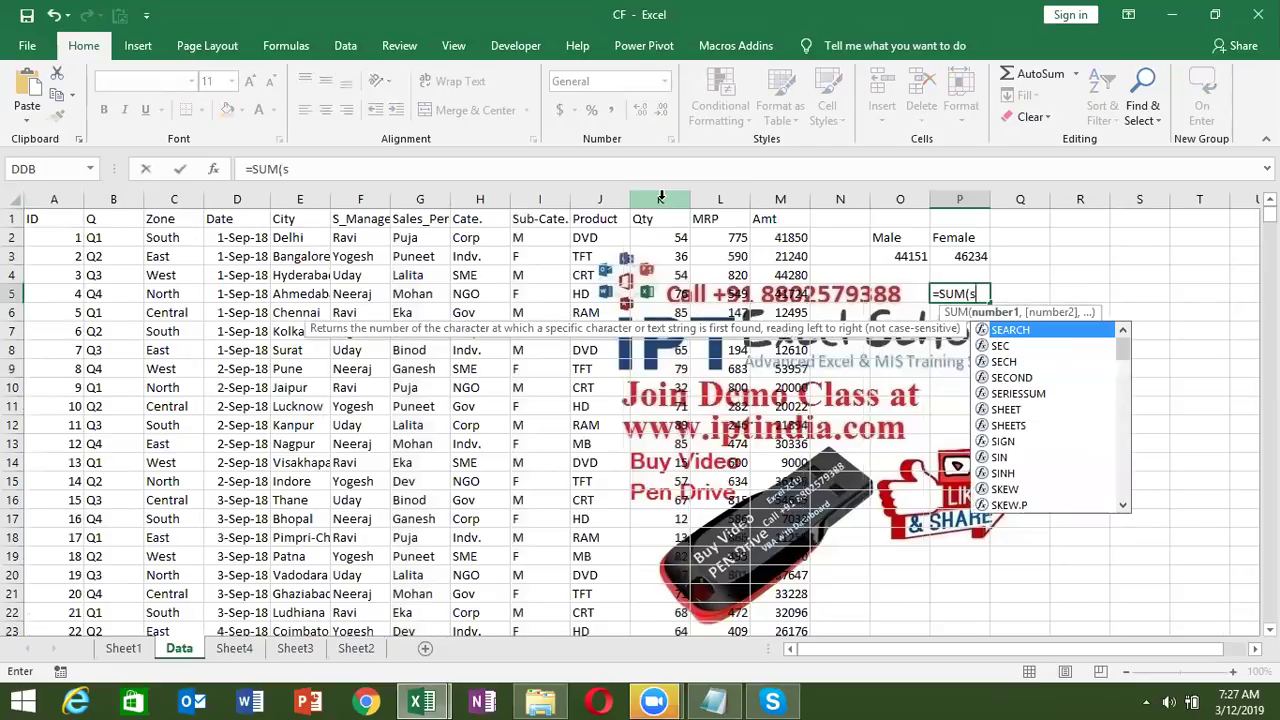
pyautogui.write('um')
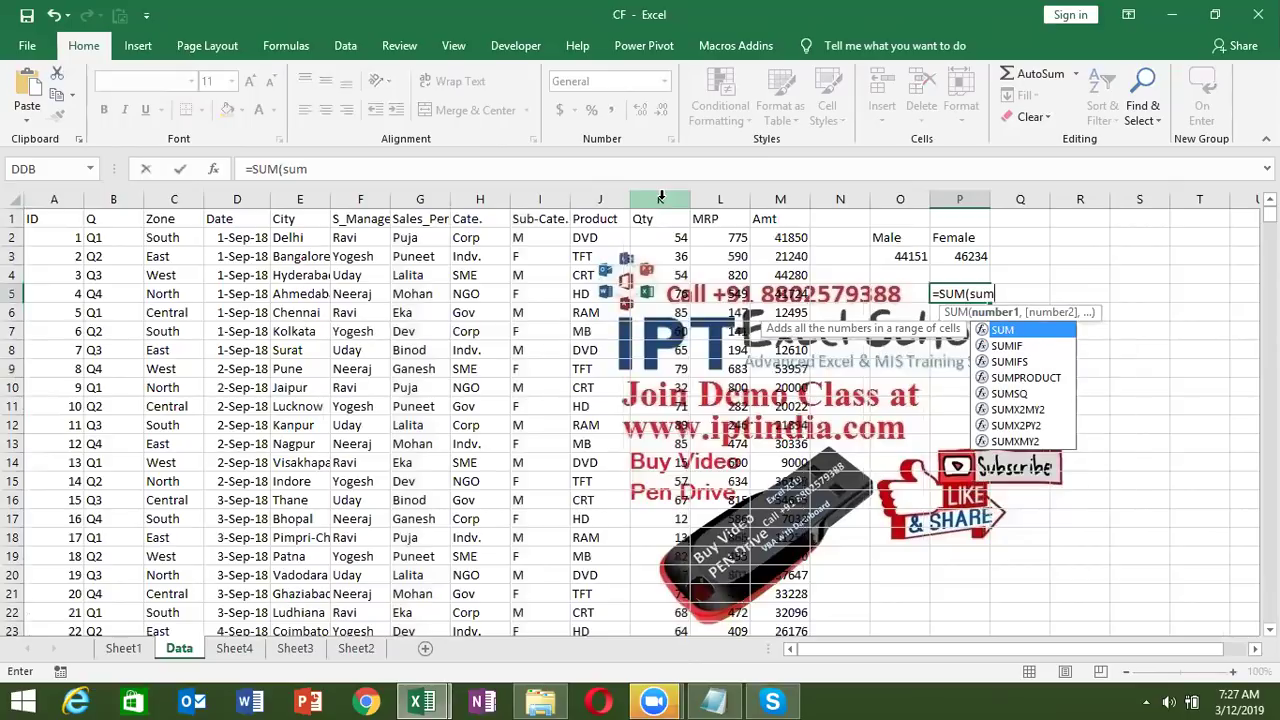
pyautogui.press('Down')
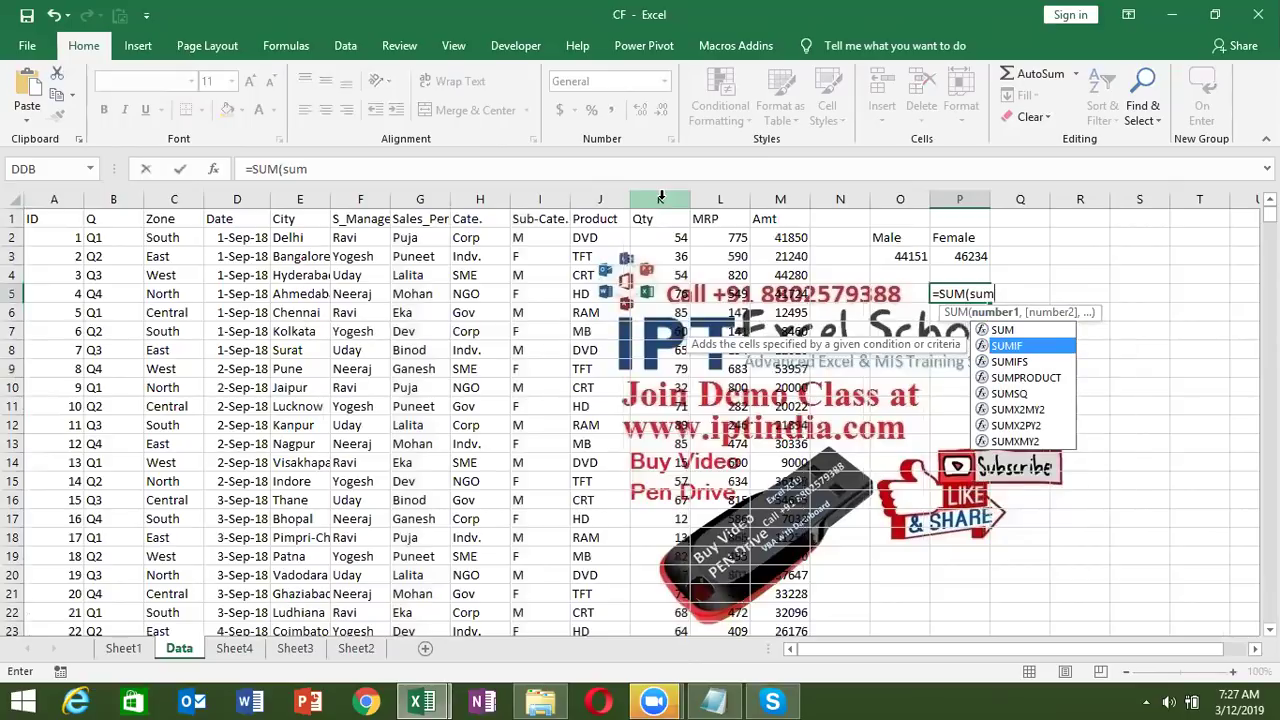
pyautogui.press('Tab')
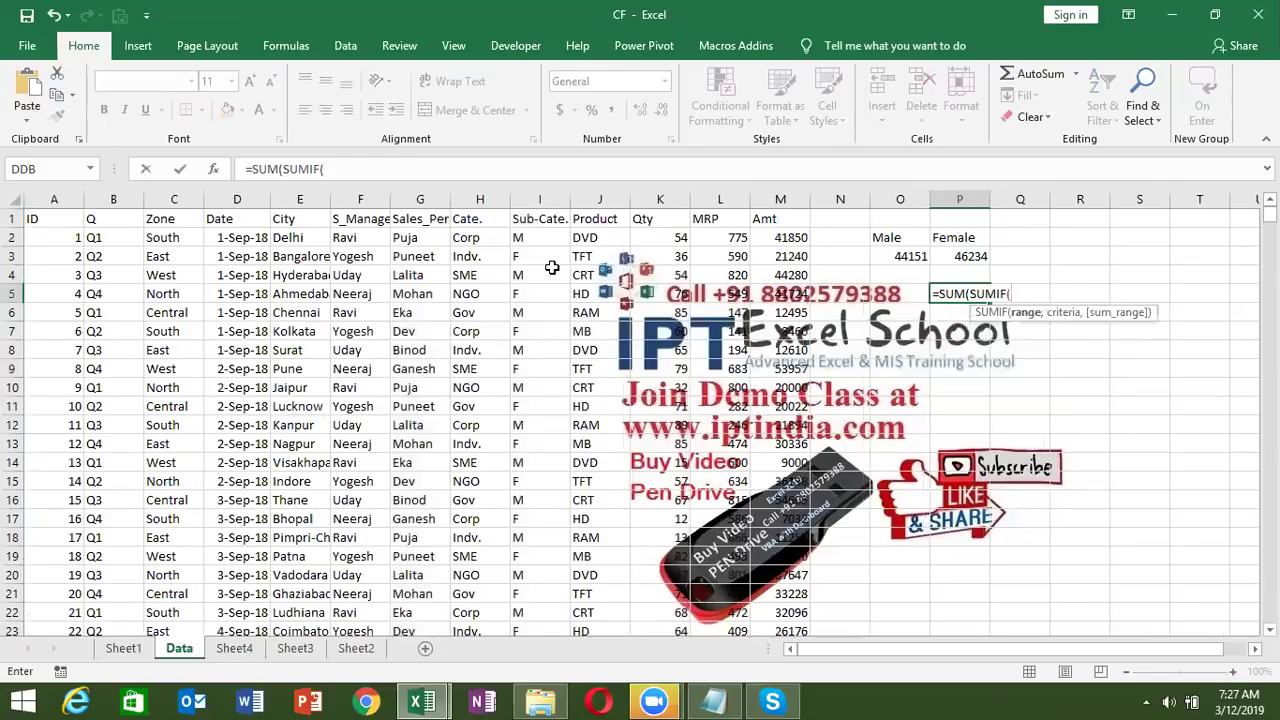
# - Finish P5 with Sales_Per criteria {"Puja","Mohan"} and Qty column K as an array, giving 22439
pyautogui.click(415, 201)
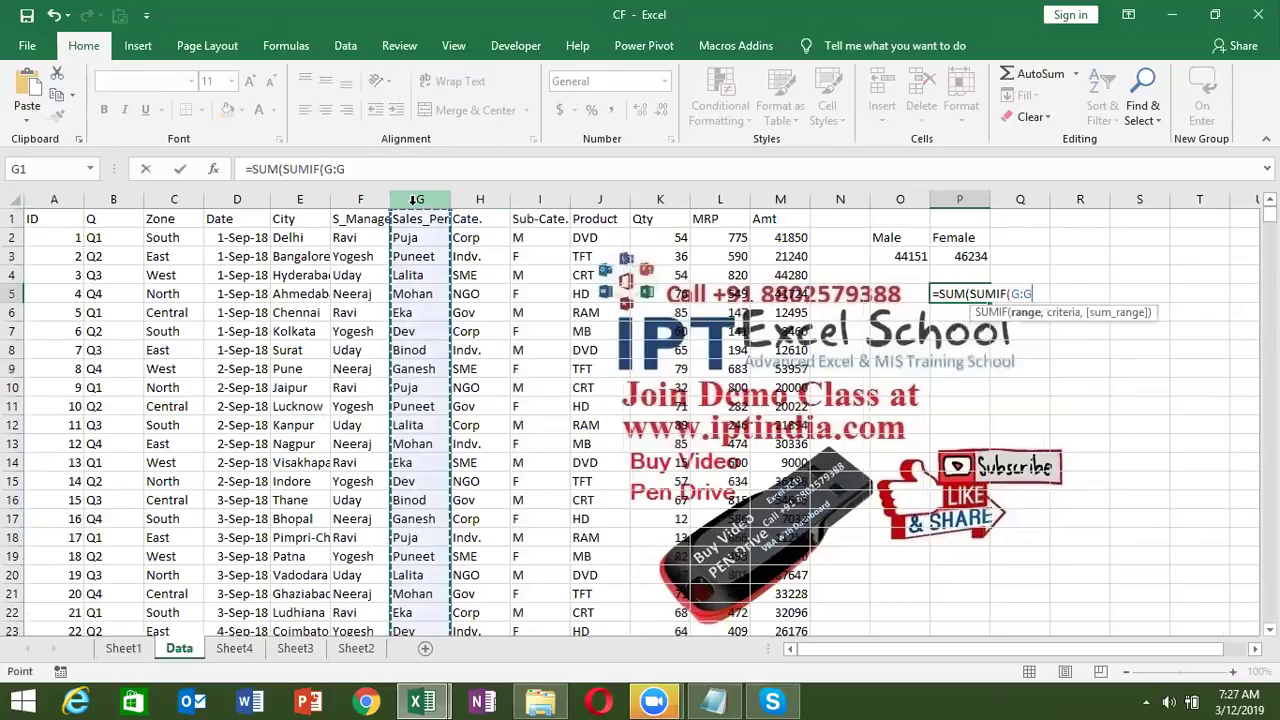
pyautogui.write(',{"Puja",')
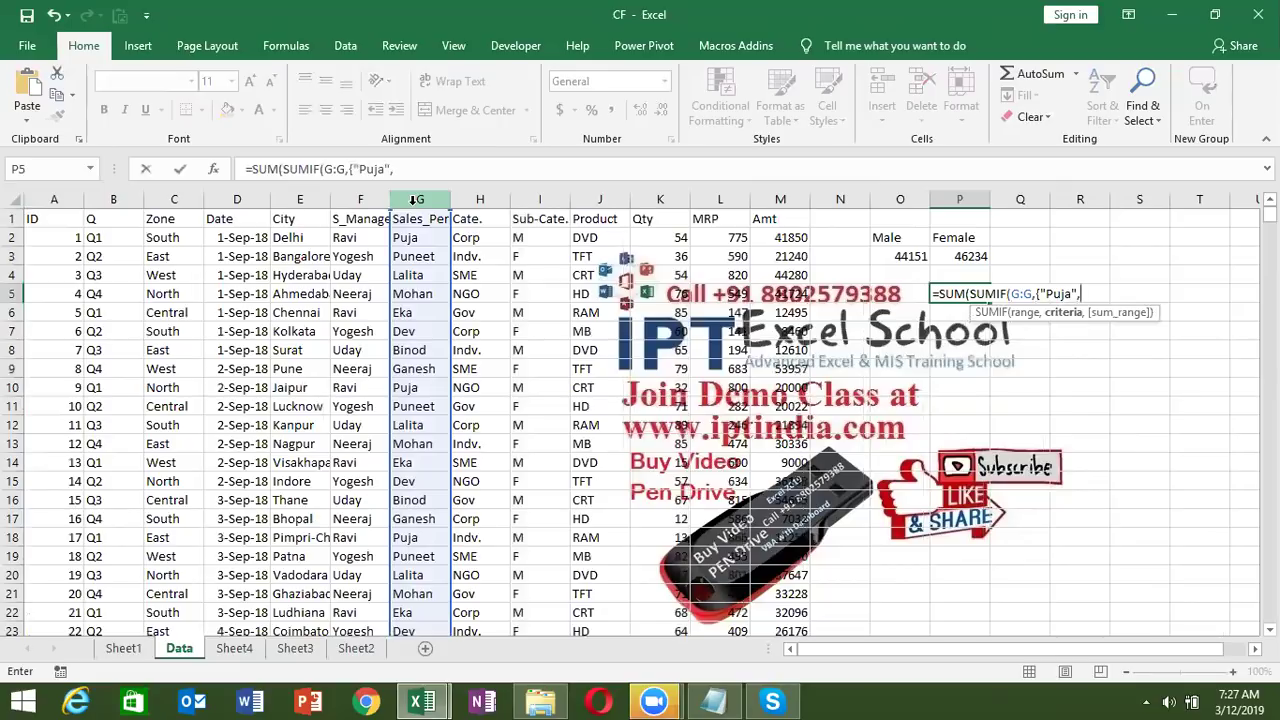
pyautogui.write('"Mohan"}')
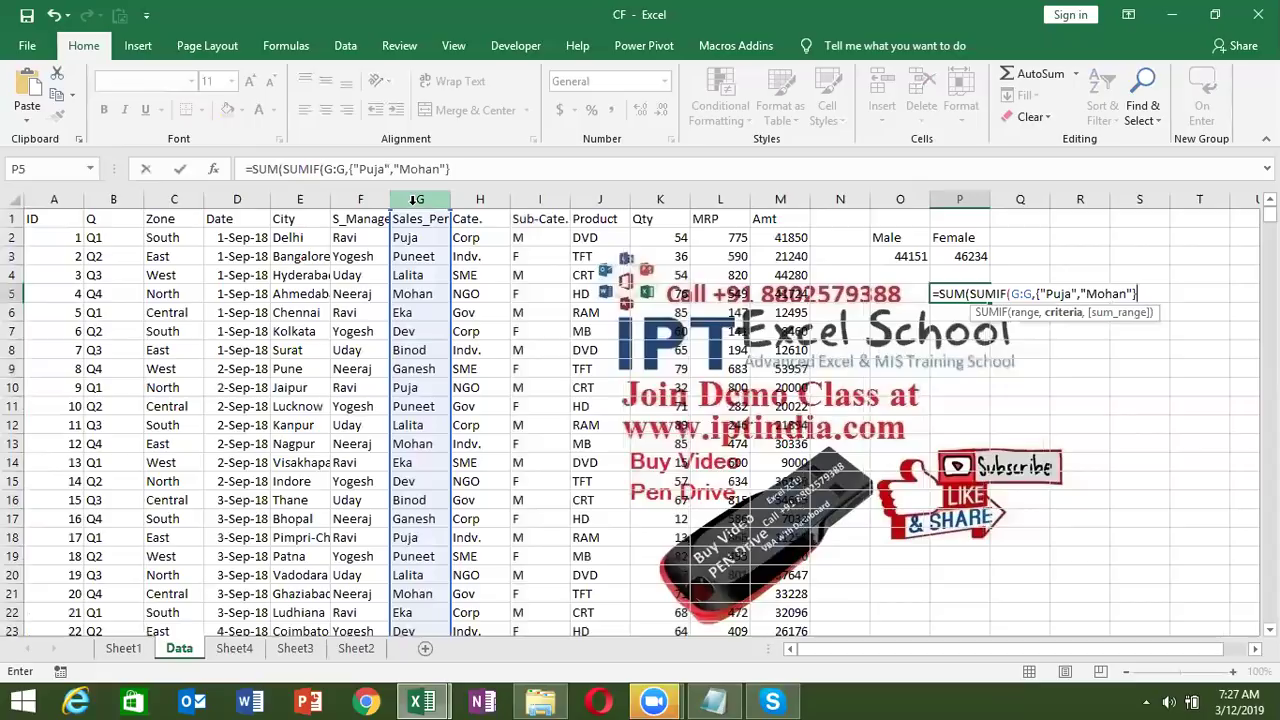
pyautogui.write(',')
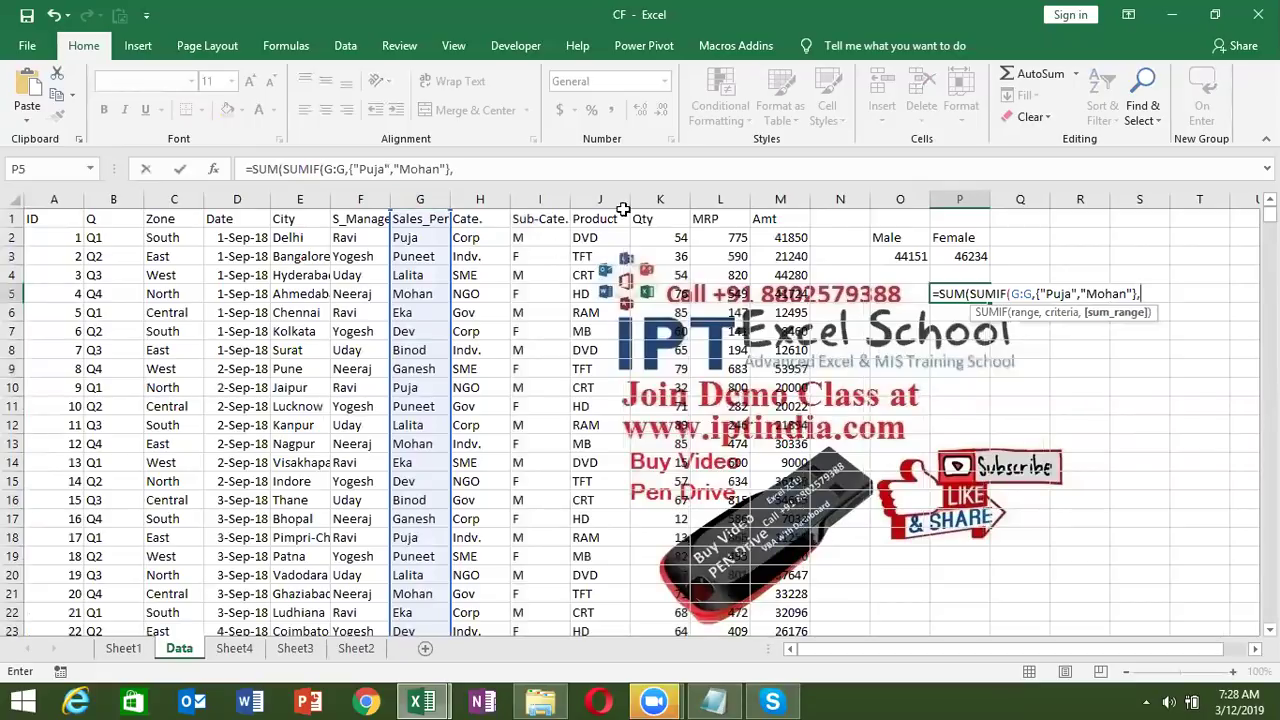
pyautogui.click(656, 200)
pyautogui.write(')')
pyautogui.hotkey('ctrl', 'shift', 'Return')
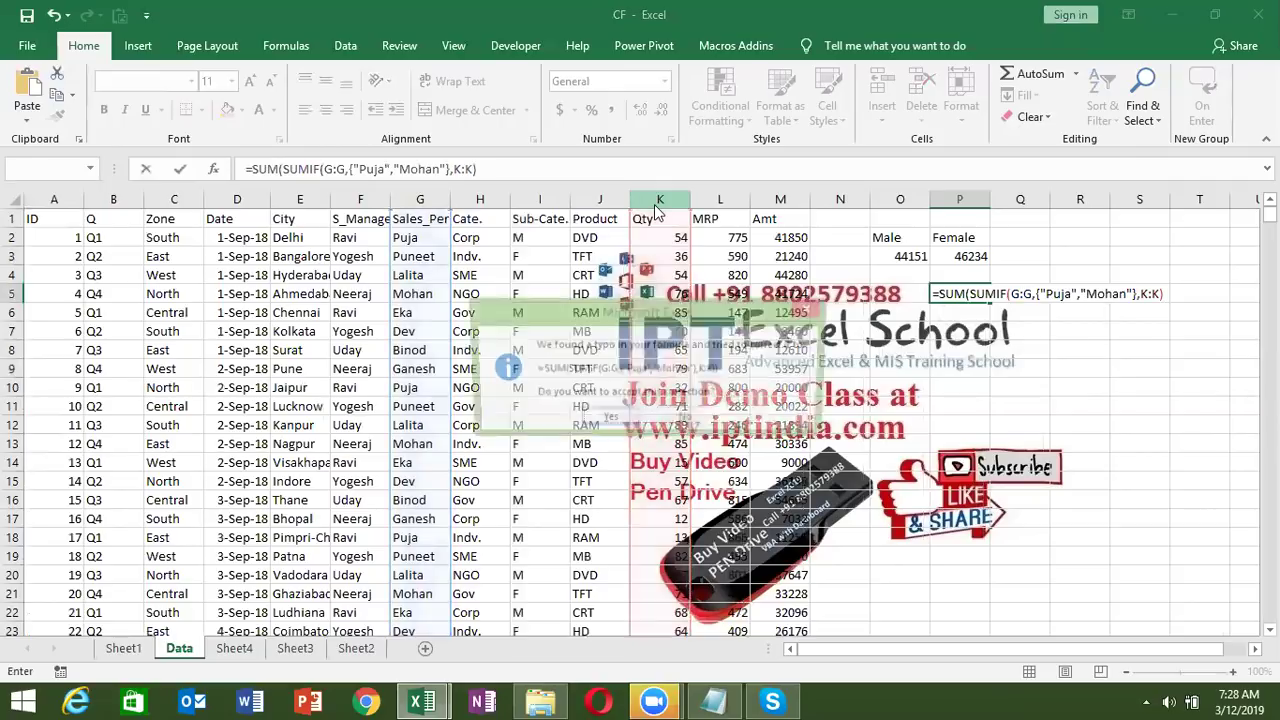
pyautogui.press('Return')
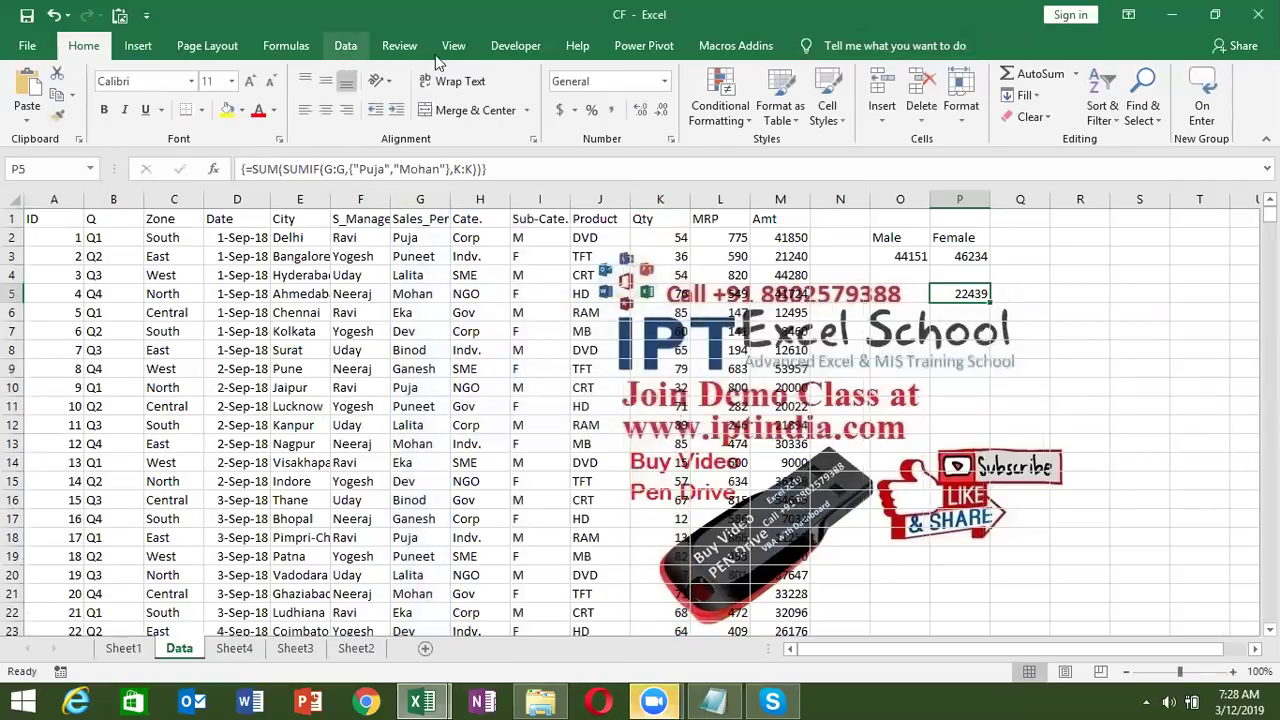
pyautogui.click(286, 47)
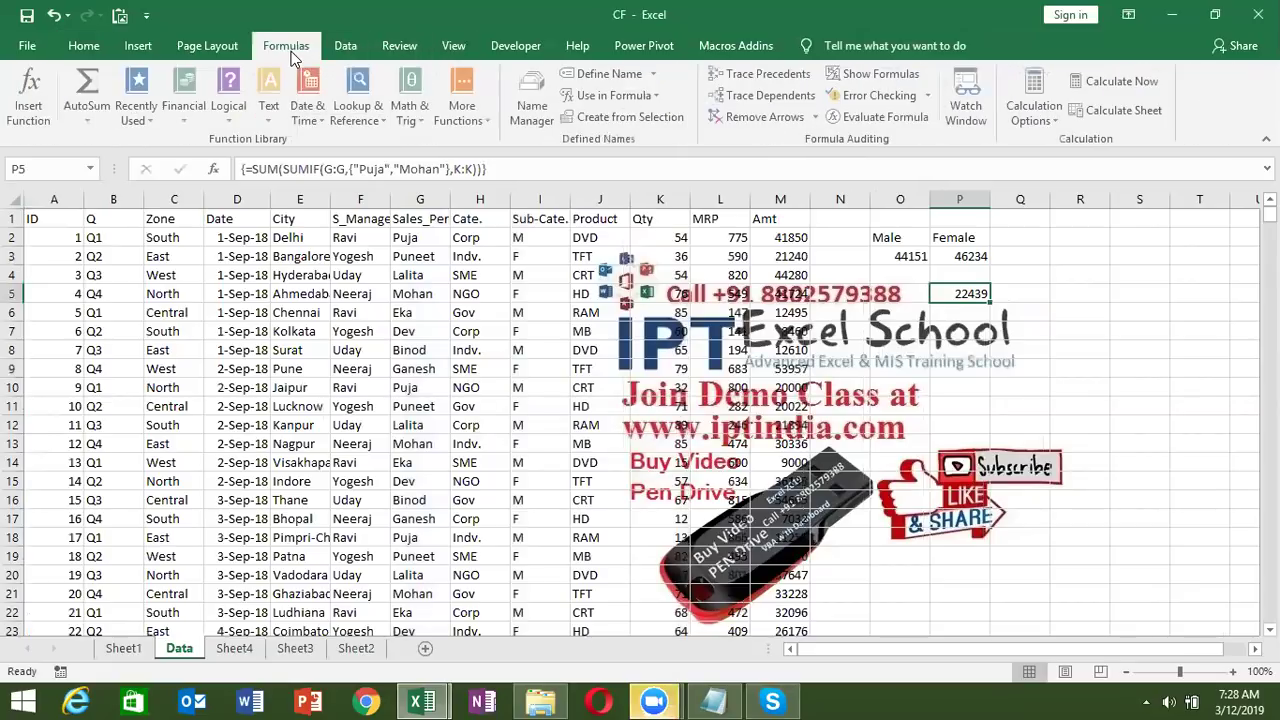
pyautogui.click(873, 120)
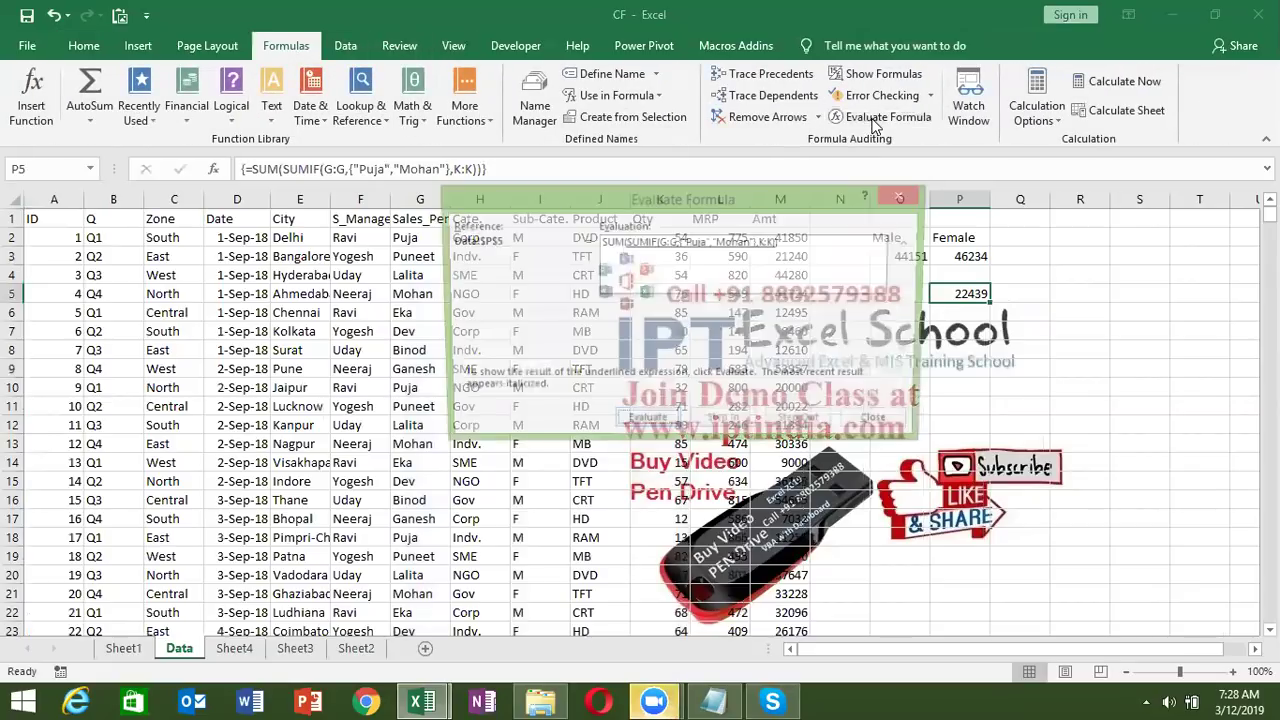
pyautogui.click(658, 424)
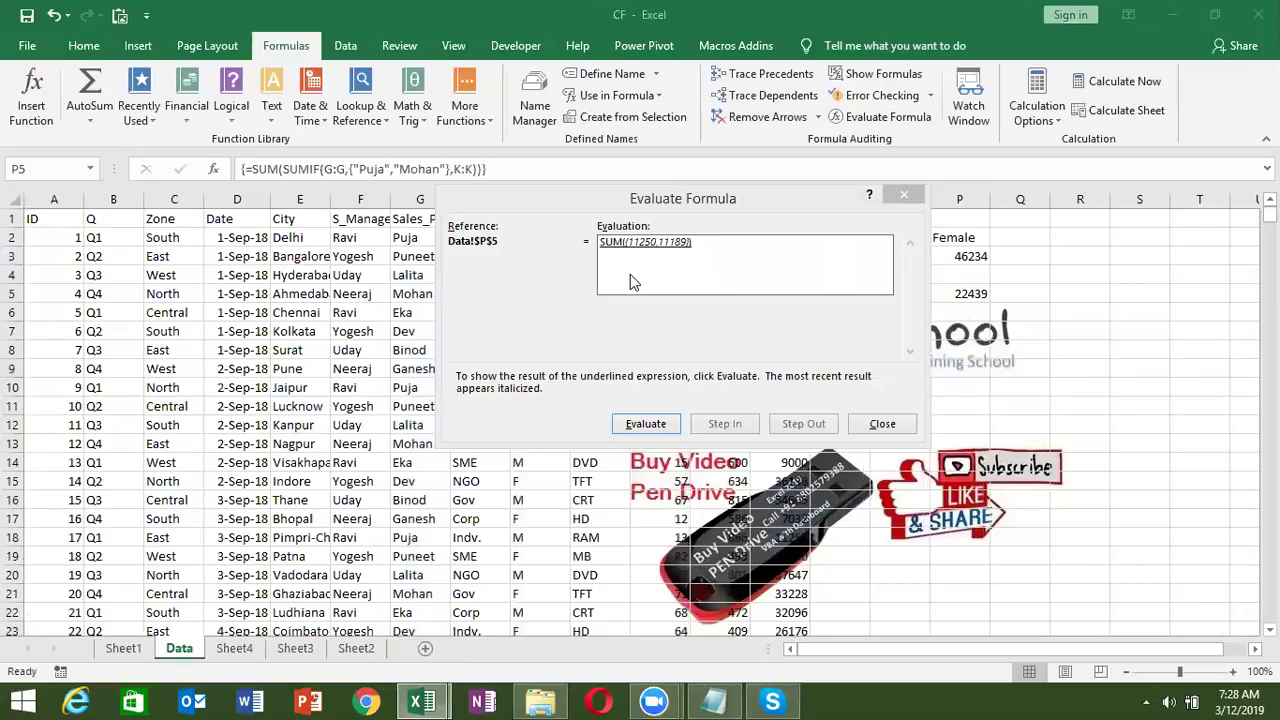
pyautogui.click(646, 424)
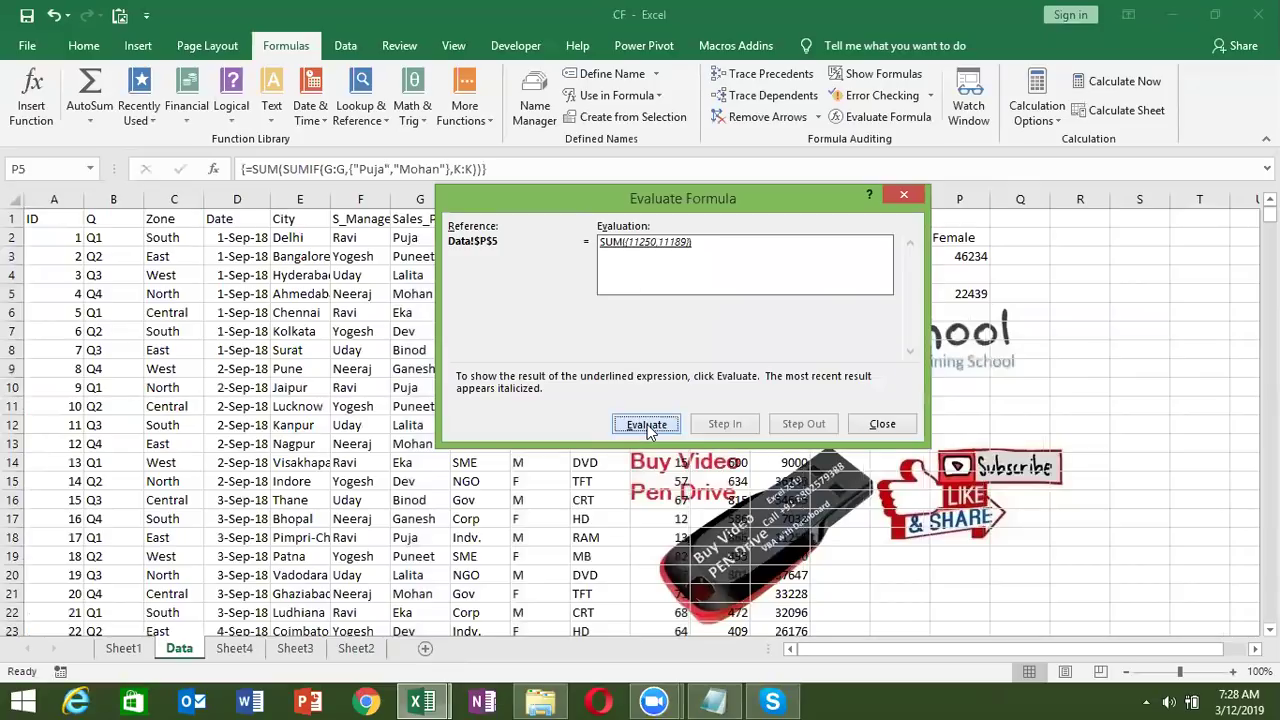
pyautogui.click(881, 424)
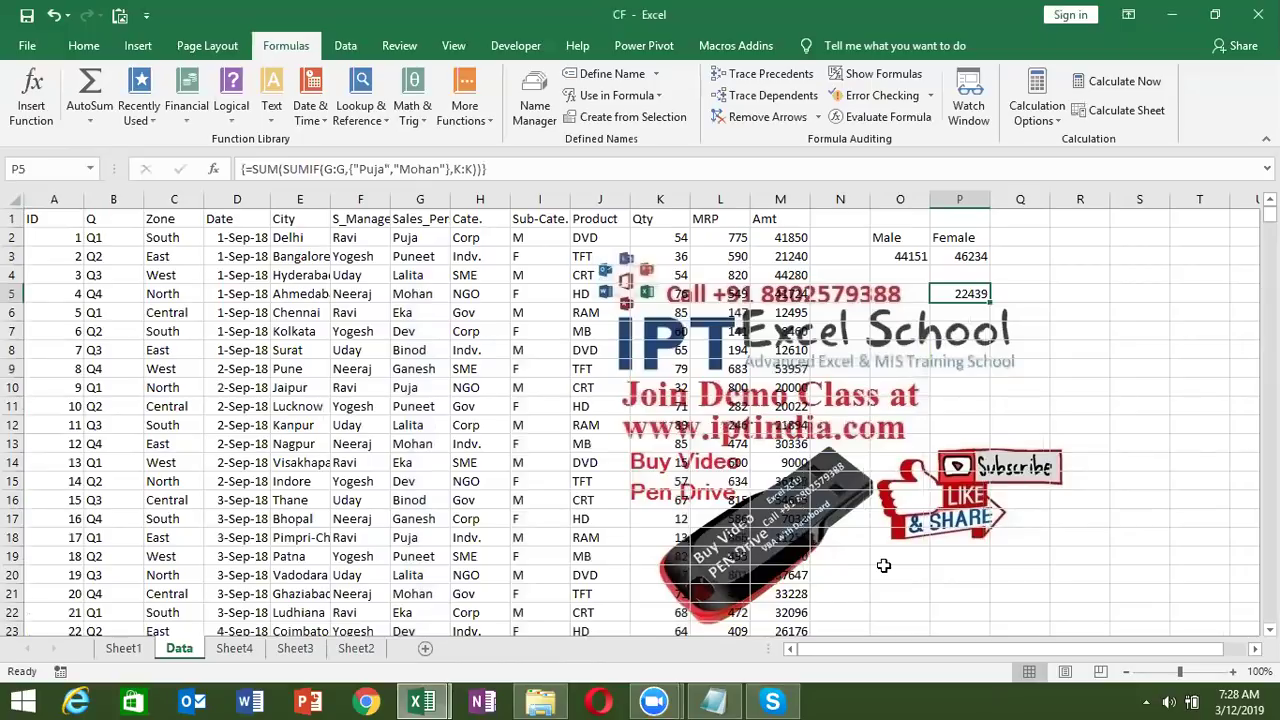
# - Clear the name from cell A1 on CF's Sheet3
pyautogui.click(259, 649)
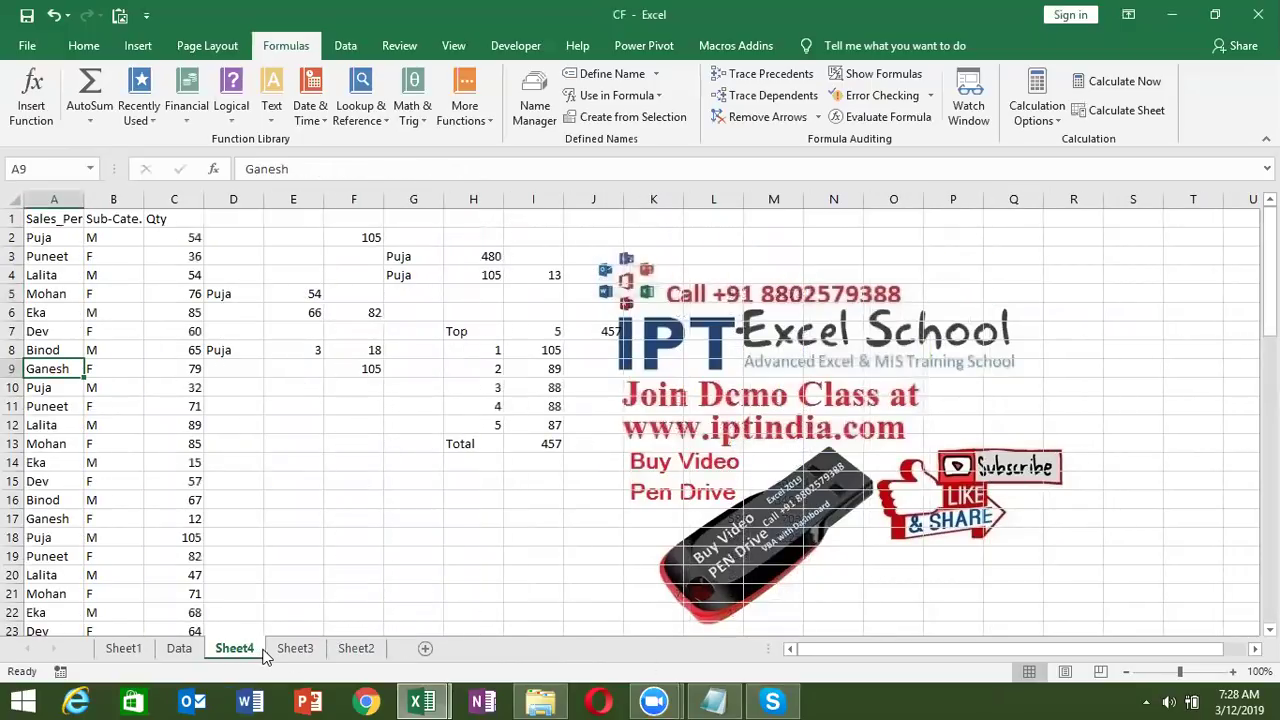
pyautogui.click(295, 649)
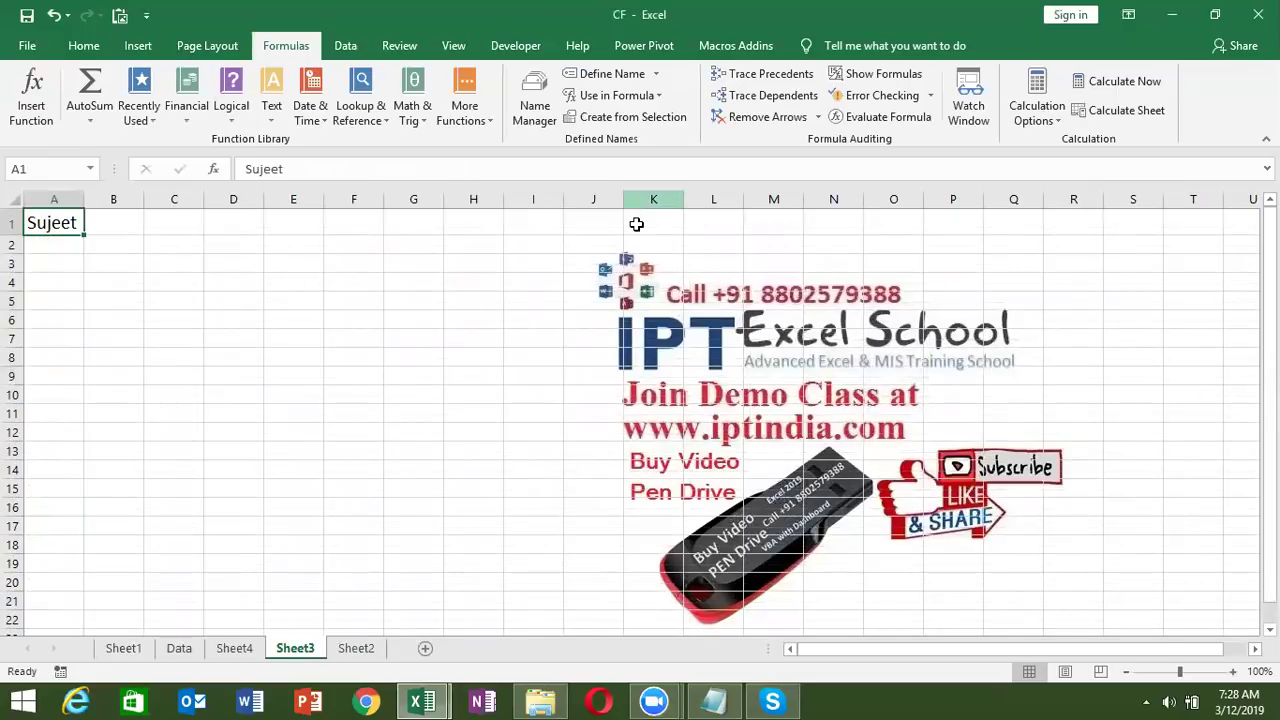
pyautogui.press('Delete')
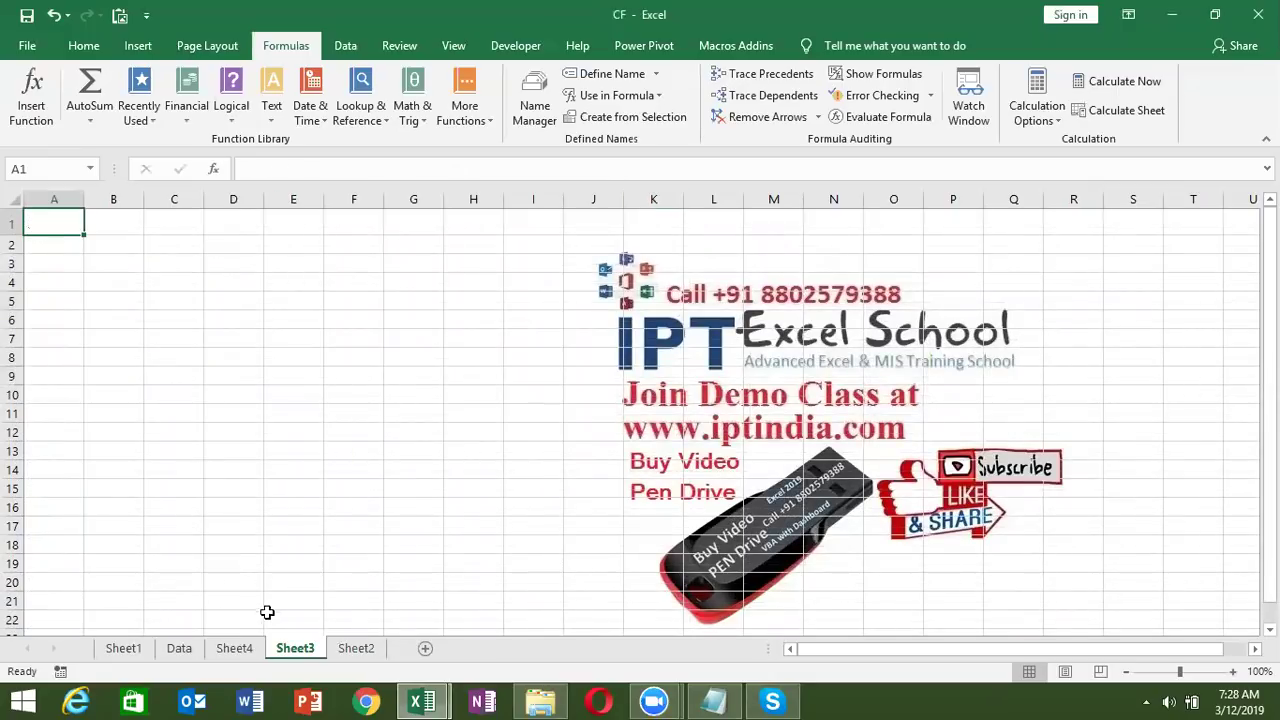
# - Switch to Book1, look through its sheets, and return to Sheet1
pyautogui.click(410, 700)
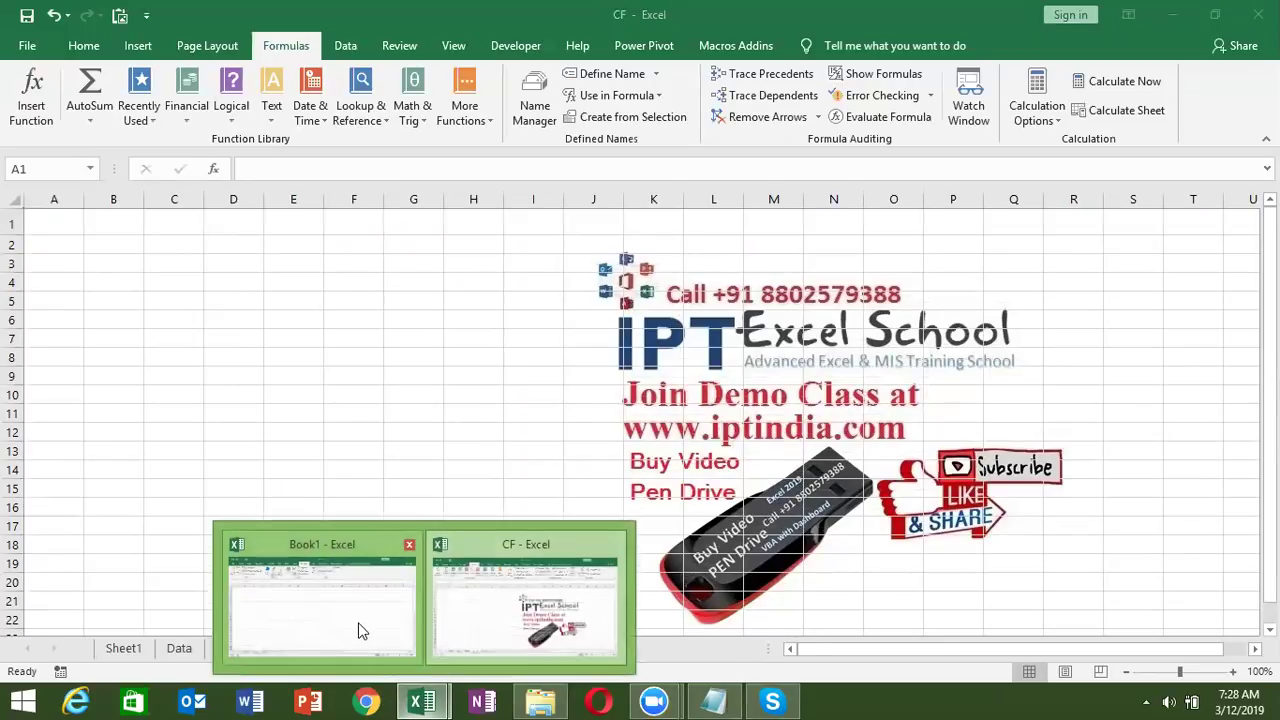
pyautogui.click(357, 629)
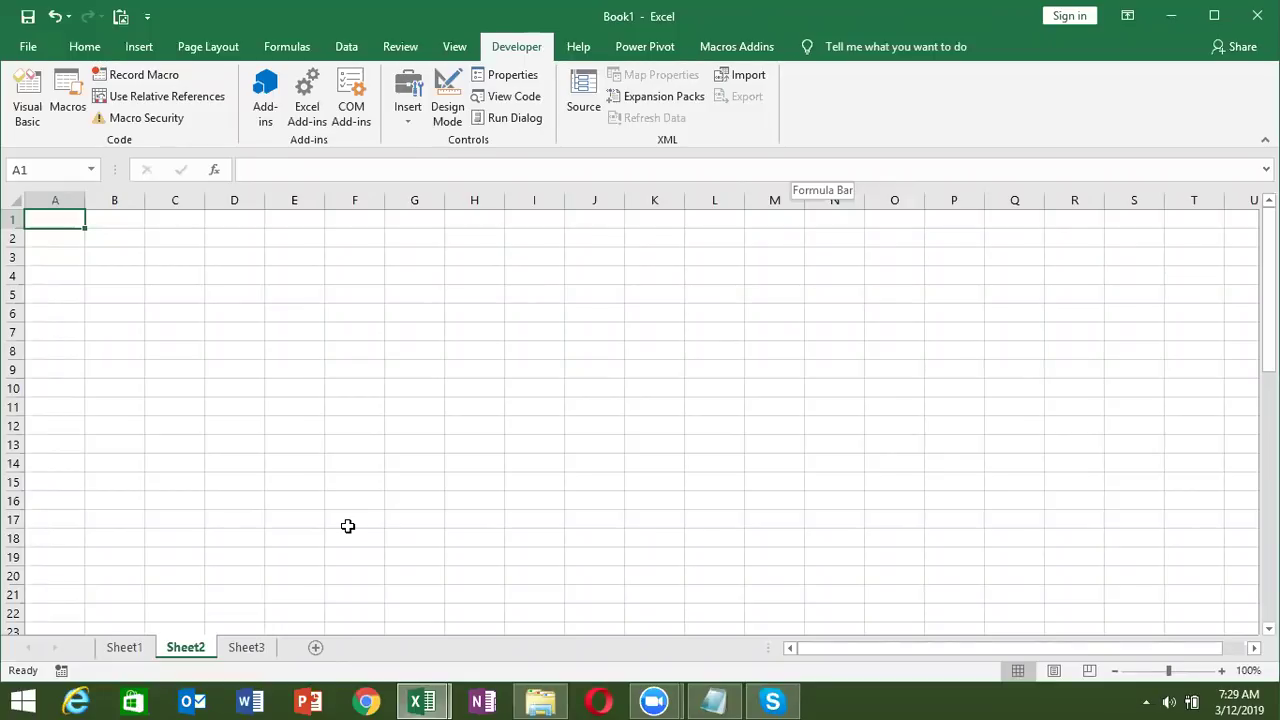
pyautogui.click(138, 647)
pyautogui.click(199, 648)
pyautogui.click(238, 645)
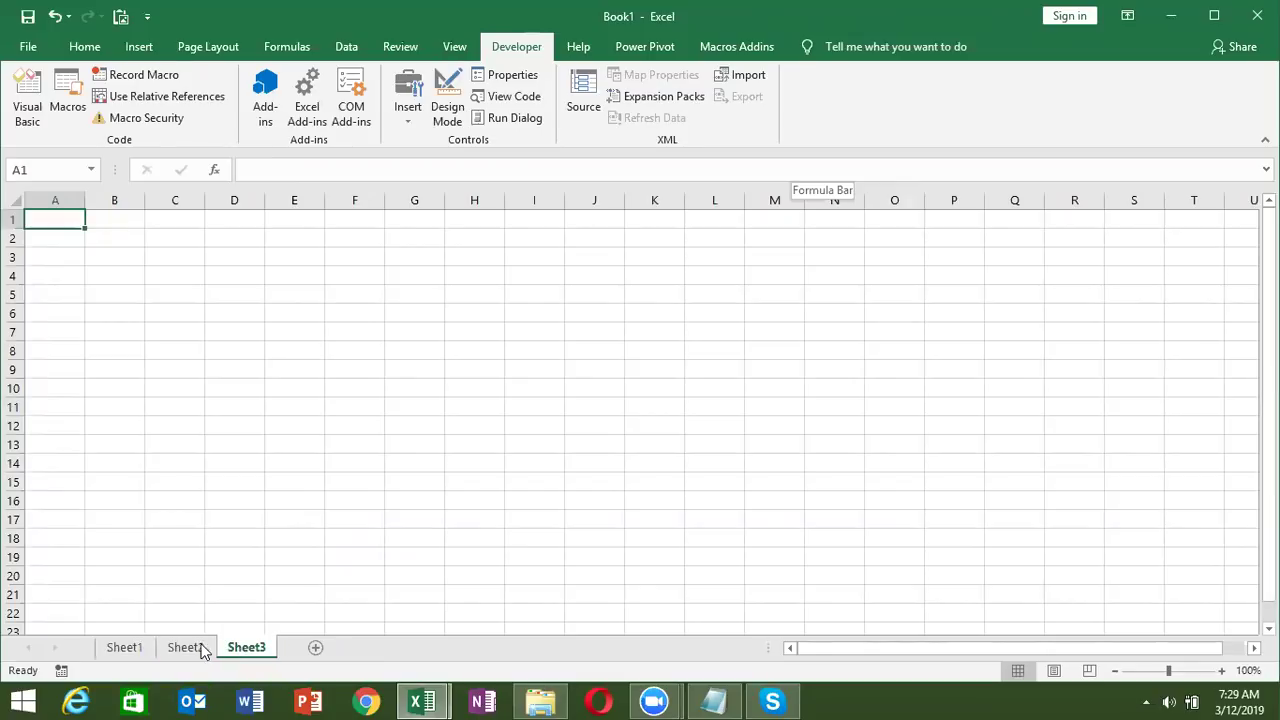
pyautogui.click(137, 645)
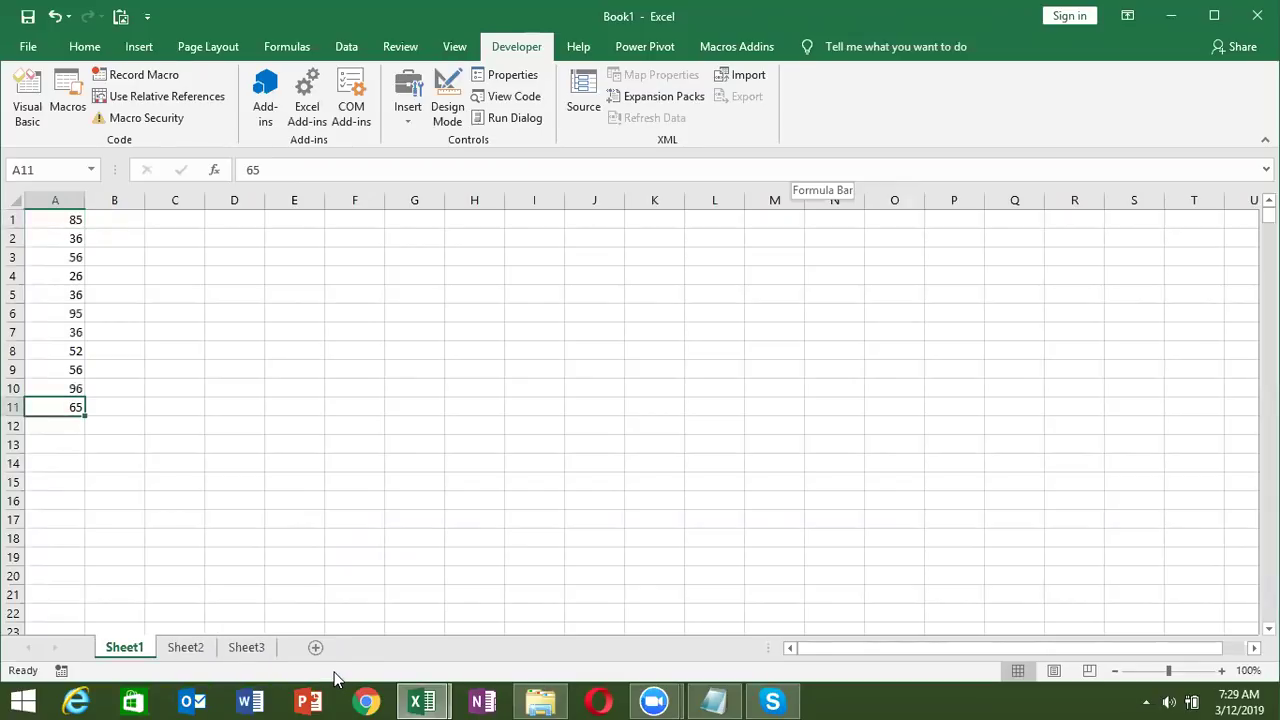
# - Return to CF's Sheet3 and enter test numbers 1 and 2 in A1:A2
pyautogui.moveTo(440, 698)
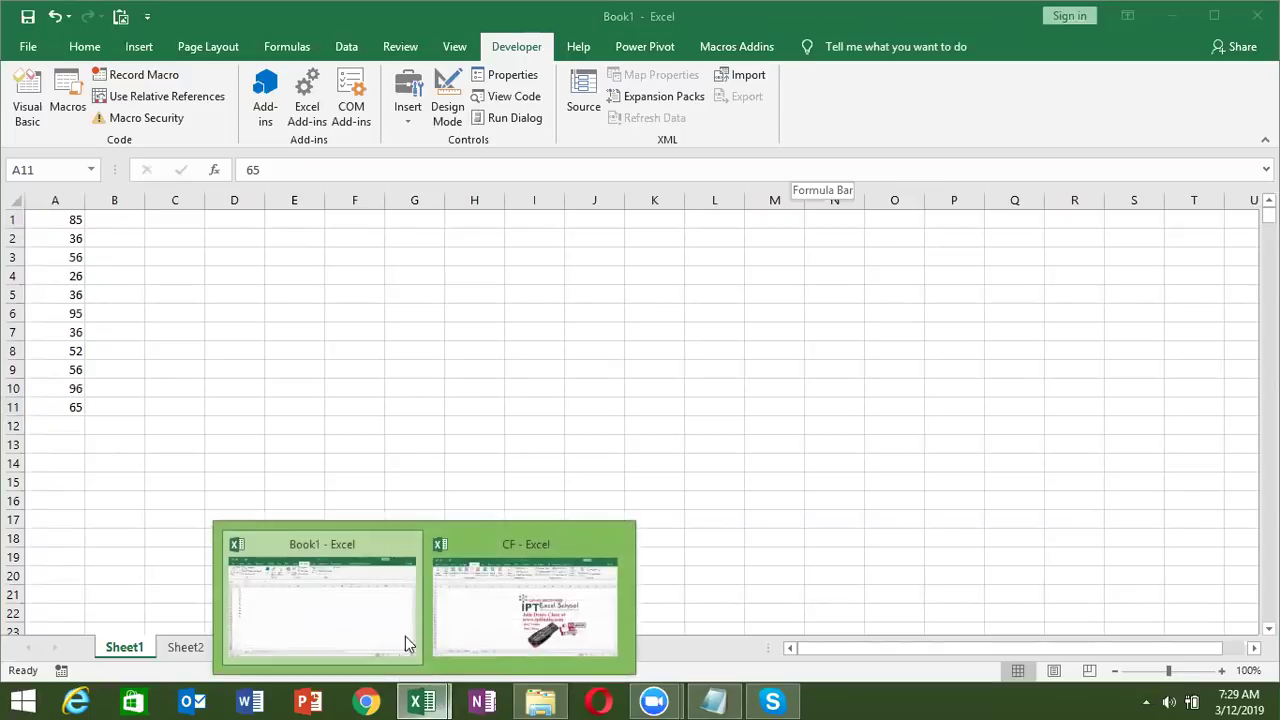
pyautogui.click(483, 603)
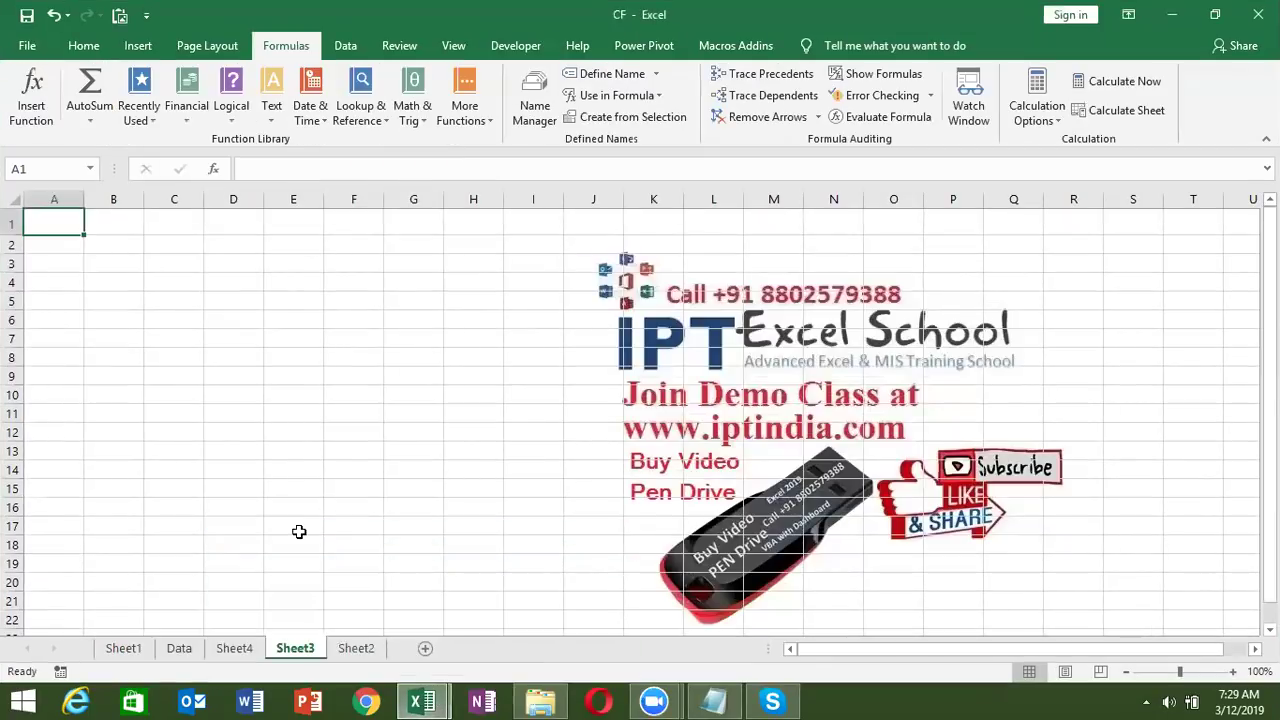
pyautogui.write('1')
pyautogui.press('Return')
pyautogui.write('2')
pyautogui.press('Up')
pyautogui.press('Down')
pyautogui.press('Up')
pyautogui.hotkey('shift', 'Down')
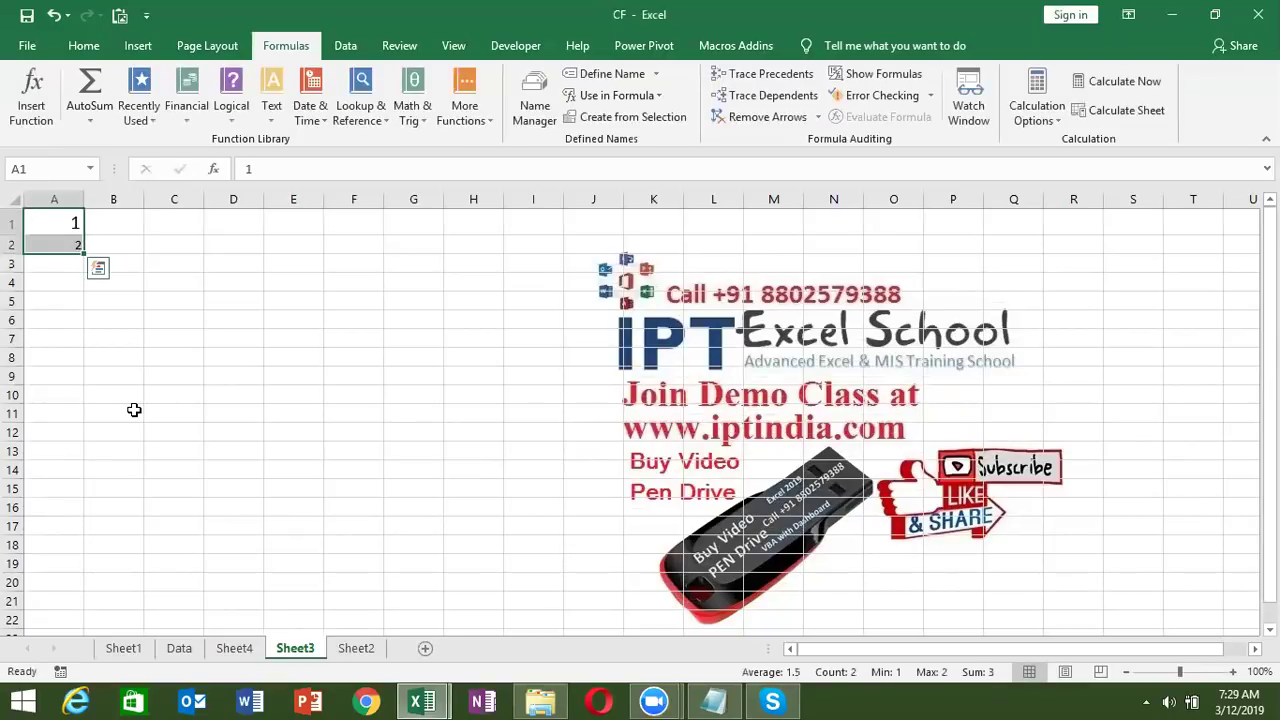
# - Cancel a test entry in A2 and begin =VLOOKUP( in cell B2
pyautogui.press('Right')
pyautogui.press('Down')
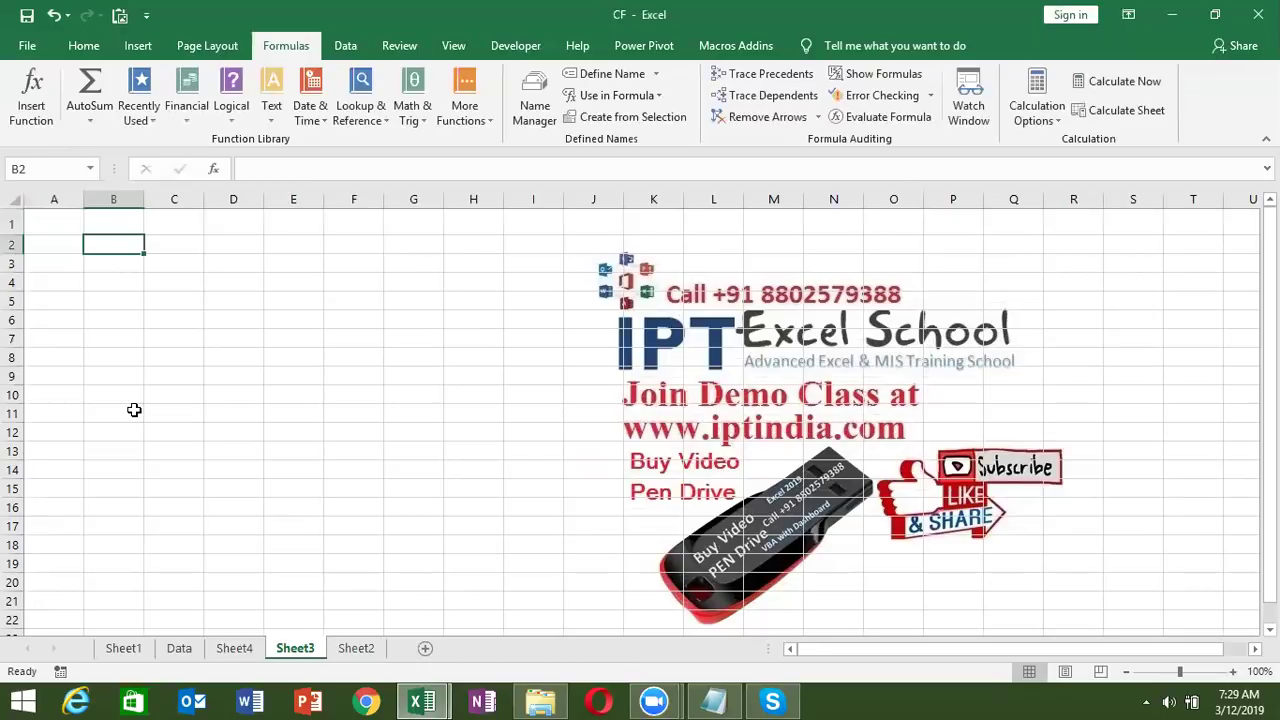
pyautogui.press('Left')
pyautogui.write('1')
pyautogui.press('Escape')
pyautogui.press('Right')
pyautogui.write('=vl')
pyautogui.press('Tab')
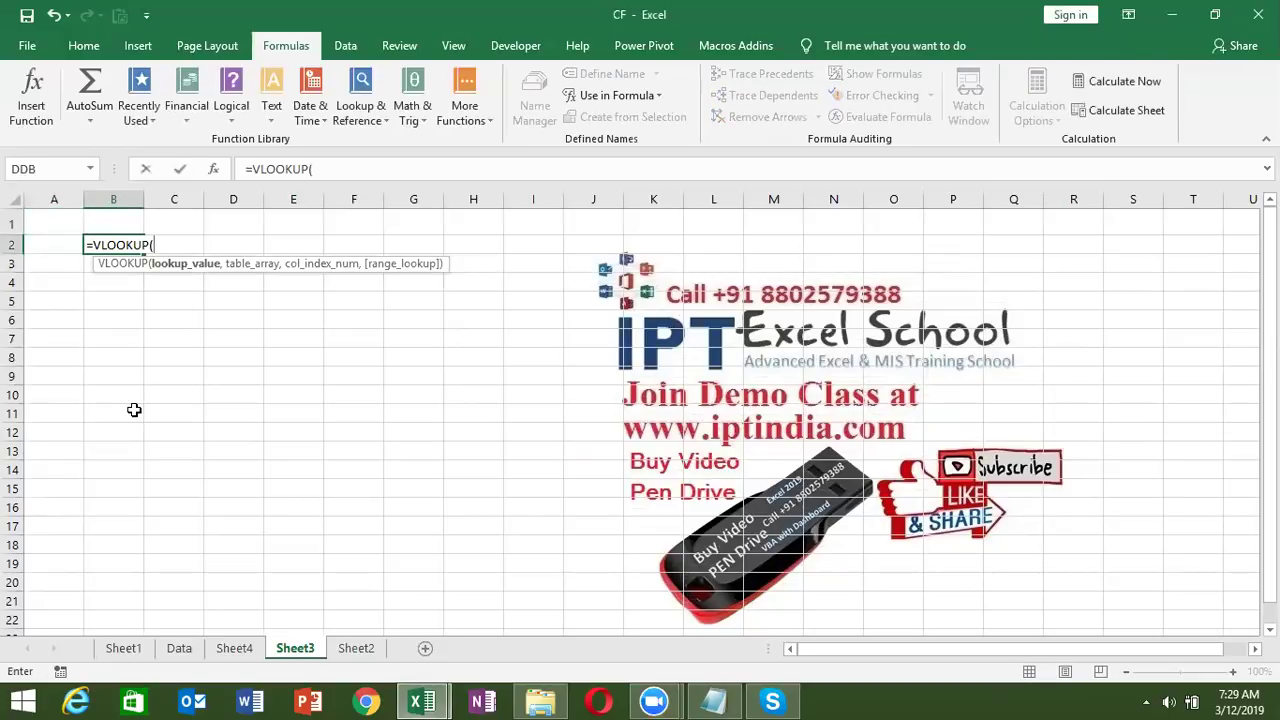
# - Complete B2 as array formula =VLOOKUP({1,10},Data!A:E,10,0), which returns #REF!
pyautogui.write('{1')
pyautogui.write(',10')
pyautogui.write('},')
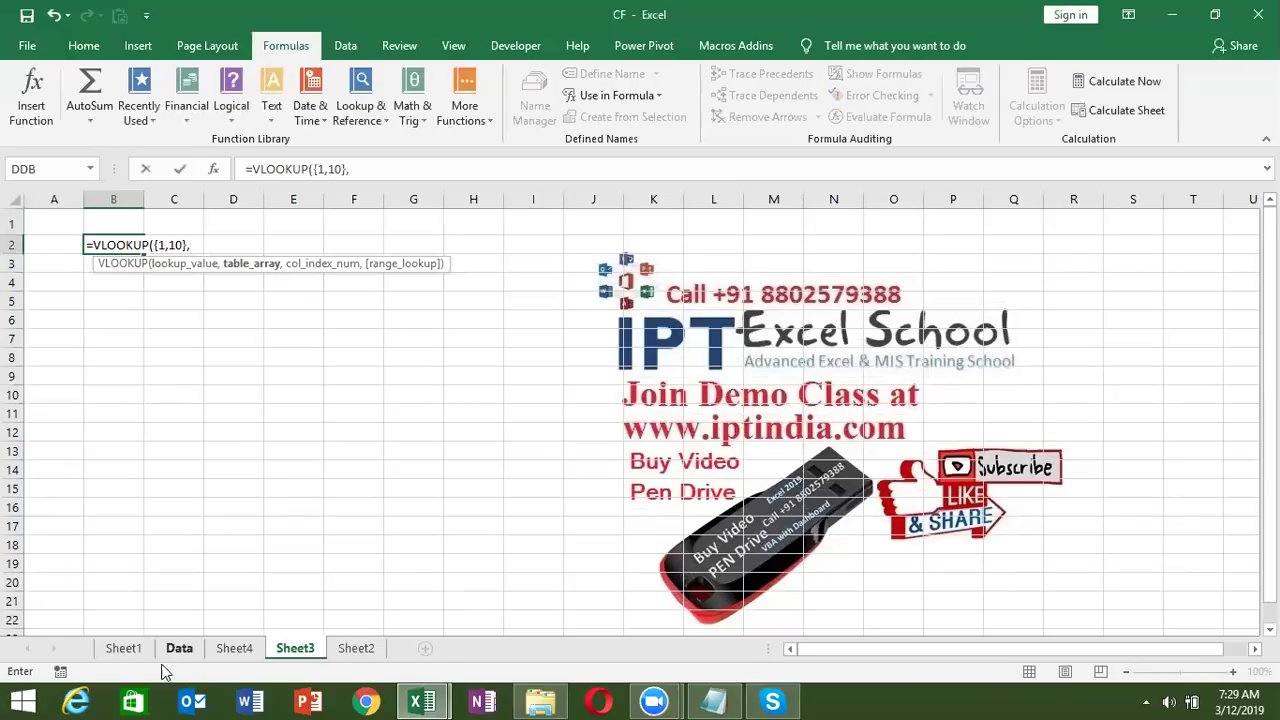
pyautogui.click(176, 652)
pyautogui.moveTo(62, 200); pyautogui.dragTo(320, 210)
pyautogui.write(',')
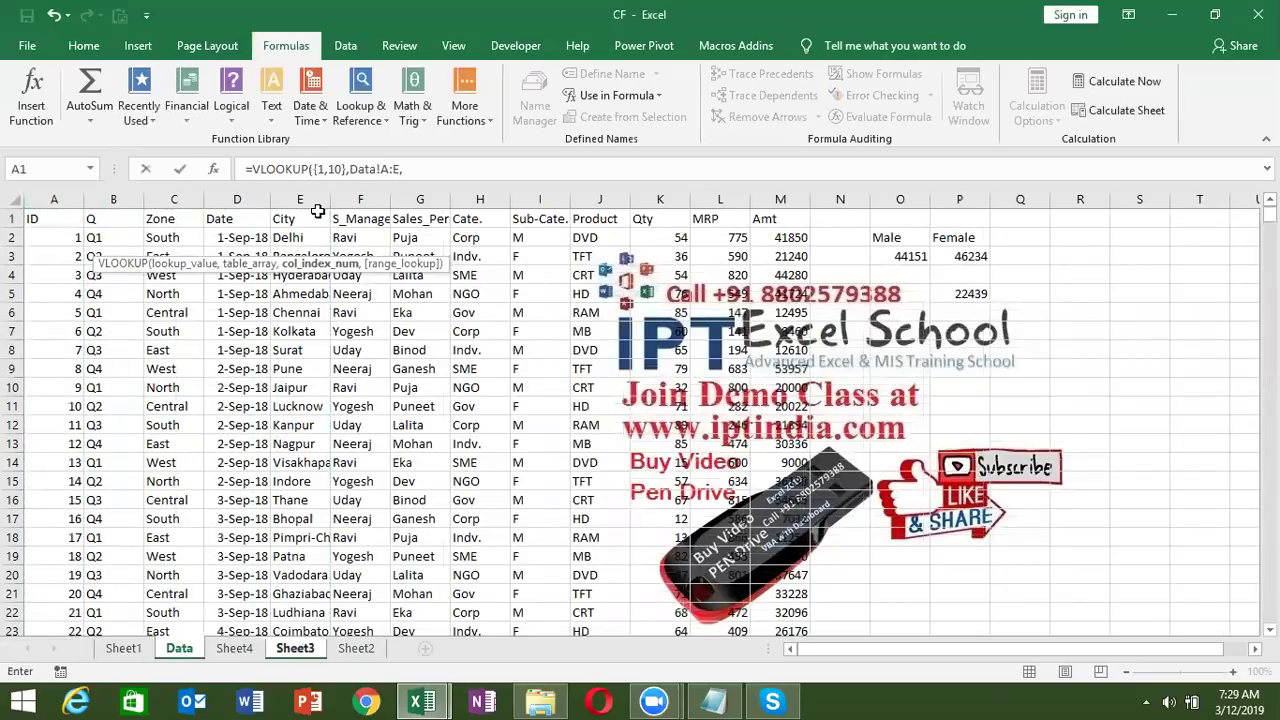
pyautogui.write('2,')
pyautogui.write('0')
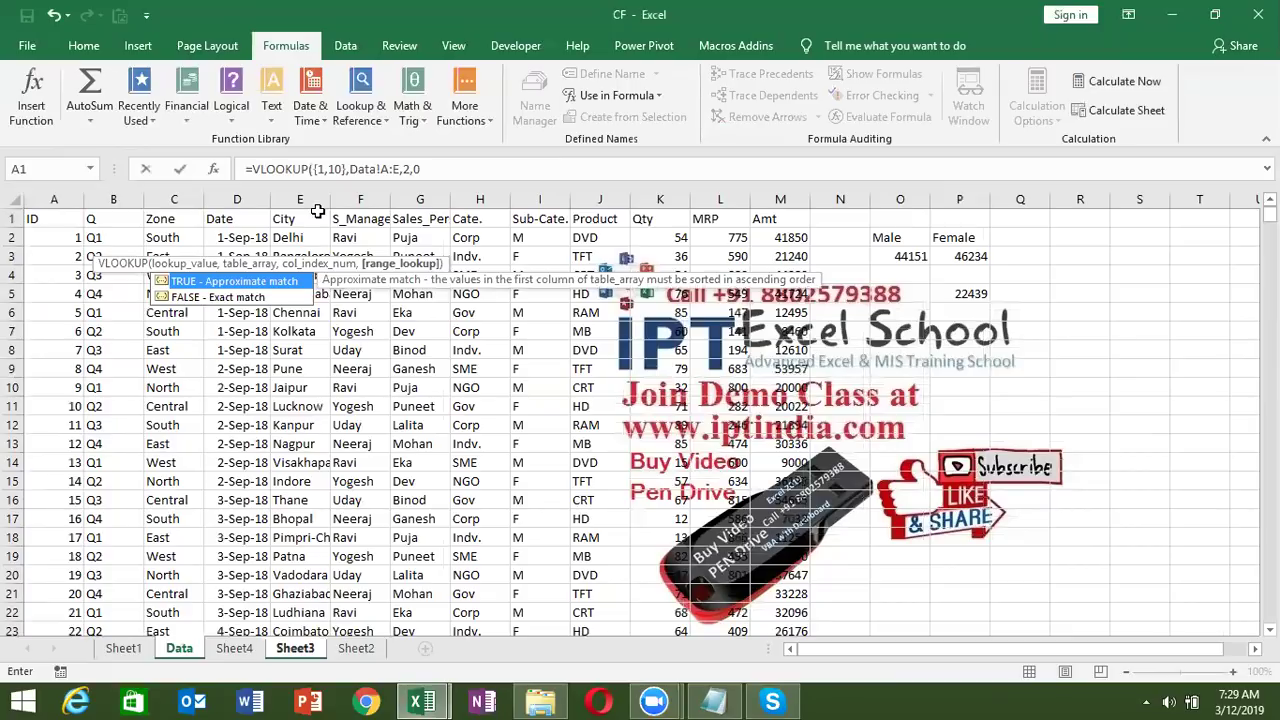
pyautogui.press('BackSpace')
pyautogui.press('BackSpace')
pyautogui.press('BackSpace')
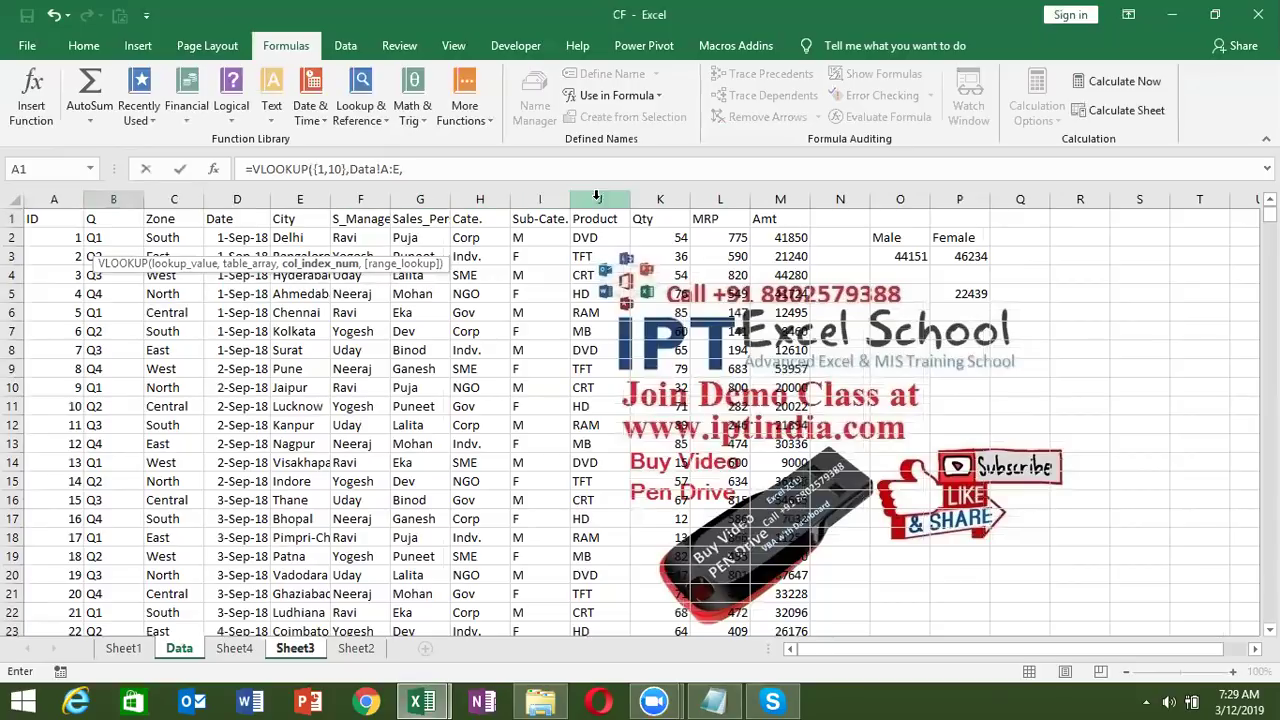
pyautogui.write('10,0')
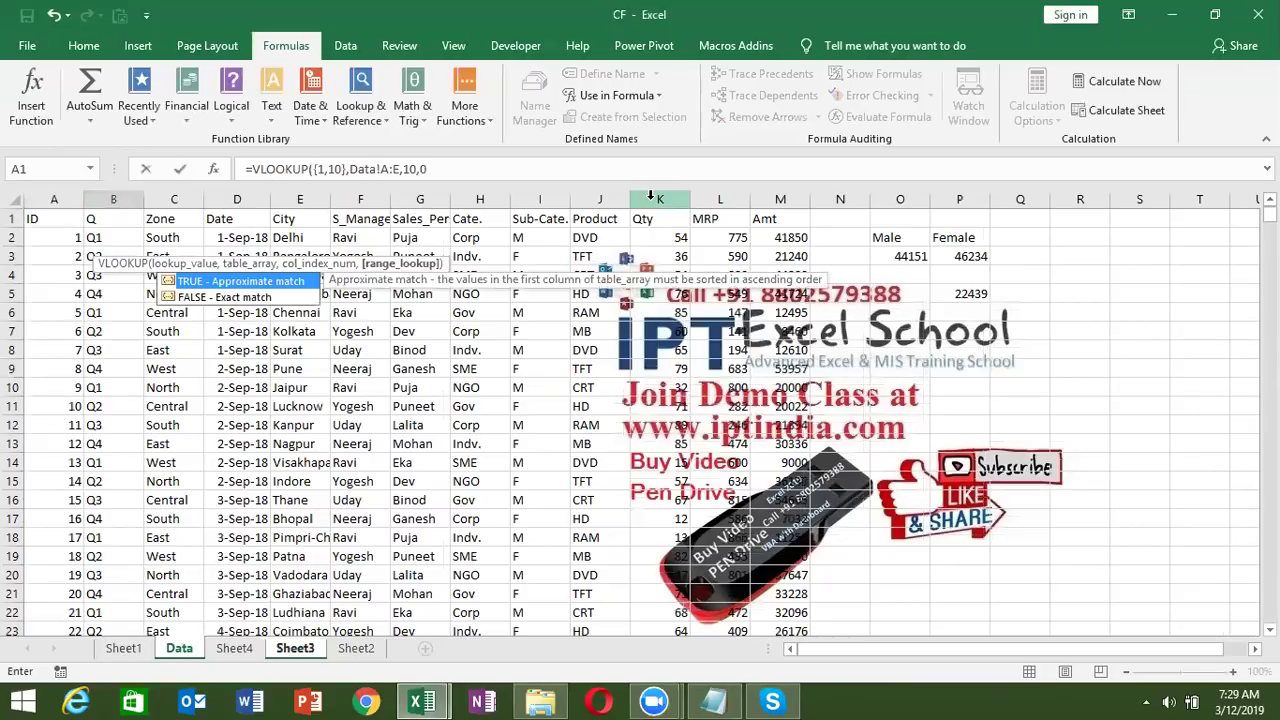
pyautogui.write(')')
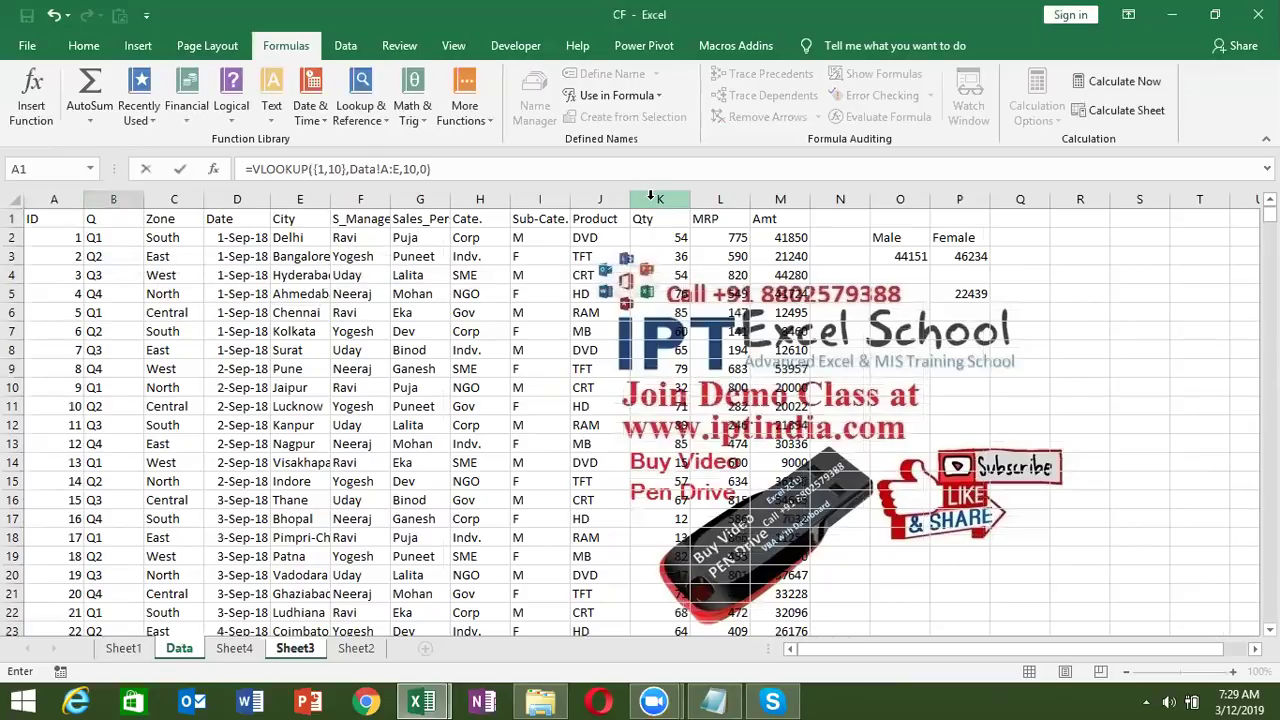
pyautogui.hotkey('ctrl', 'shift', 'Return')
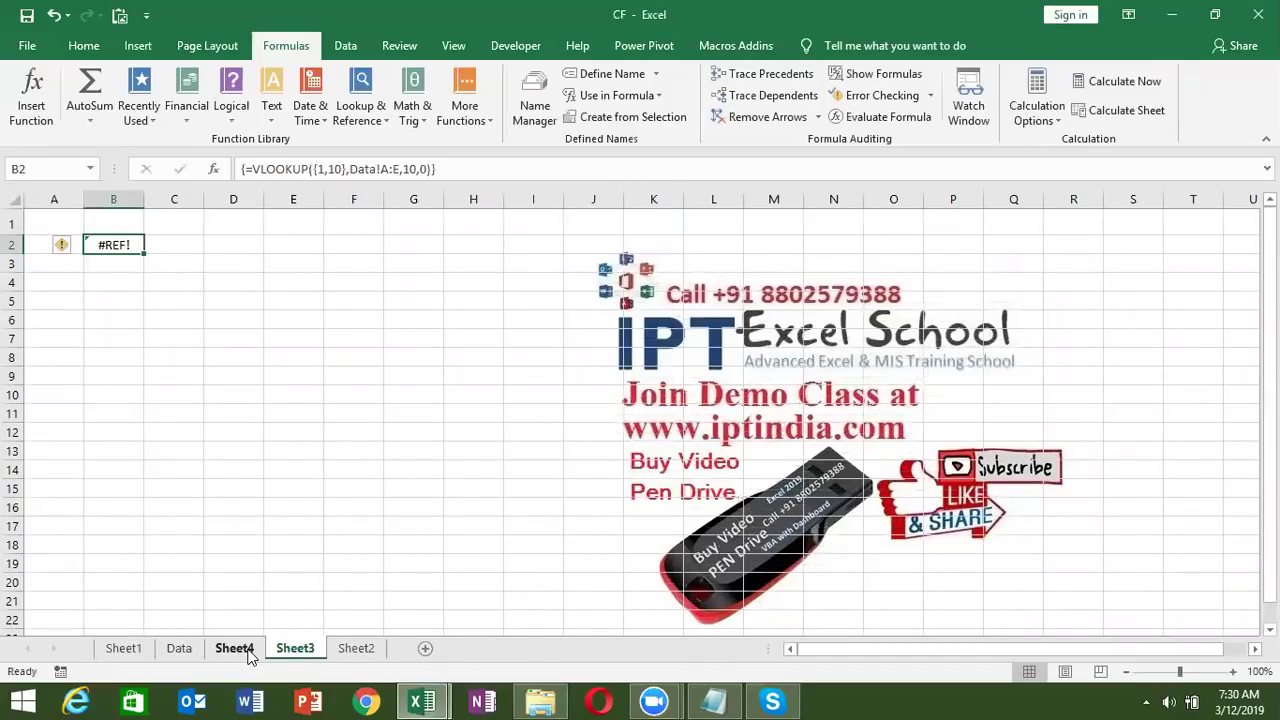
# - Look through the Data, Sheet4 and Sheet2 pivot sheets, then return to Sheet3
pyautogui.click(179, 650)
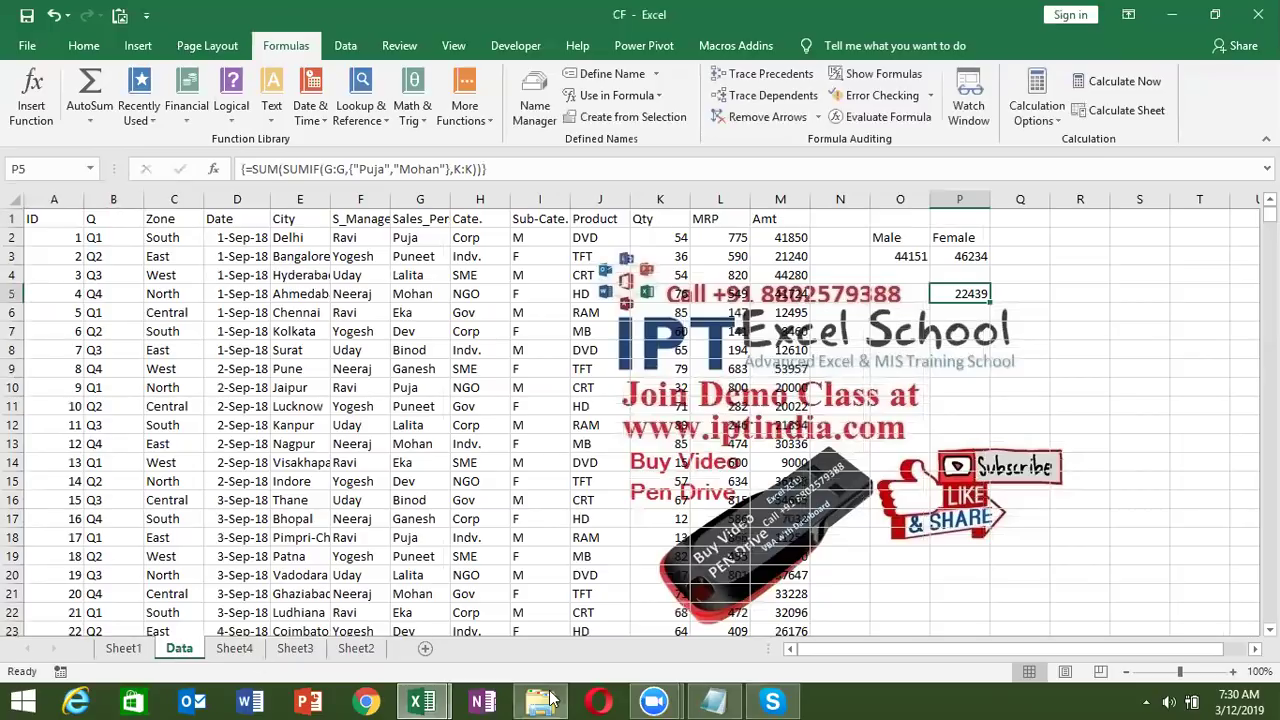
pyautogui.click(860, 330)
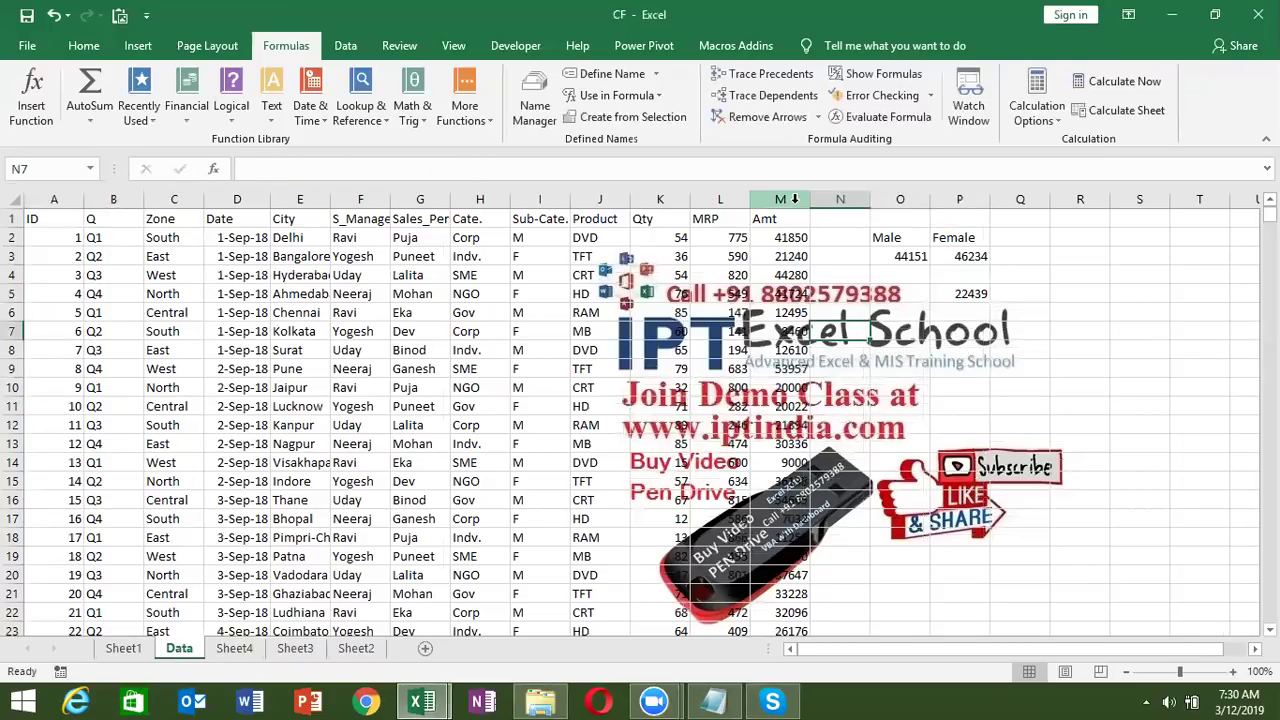
pyautogui.click(245, 649)
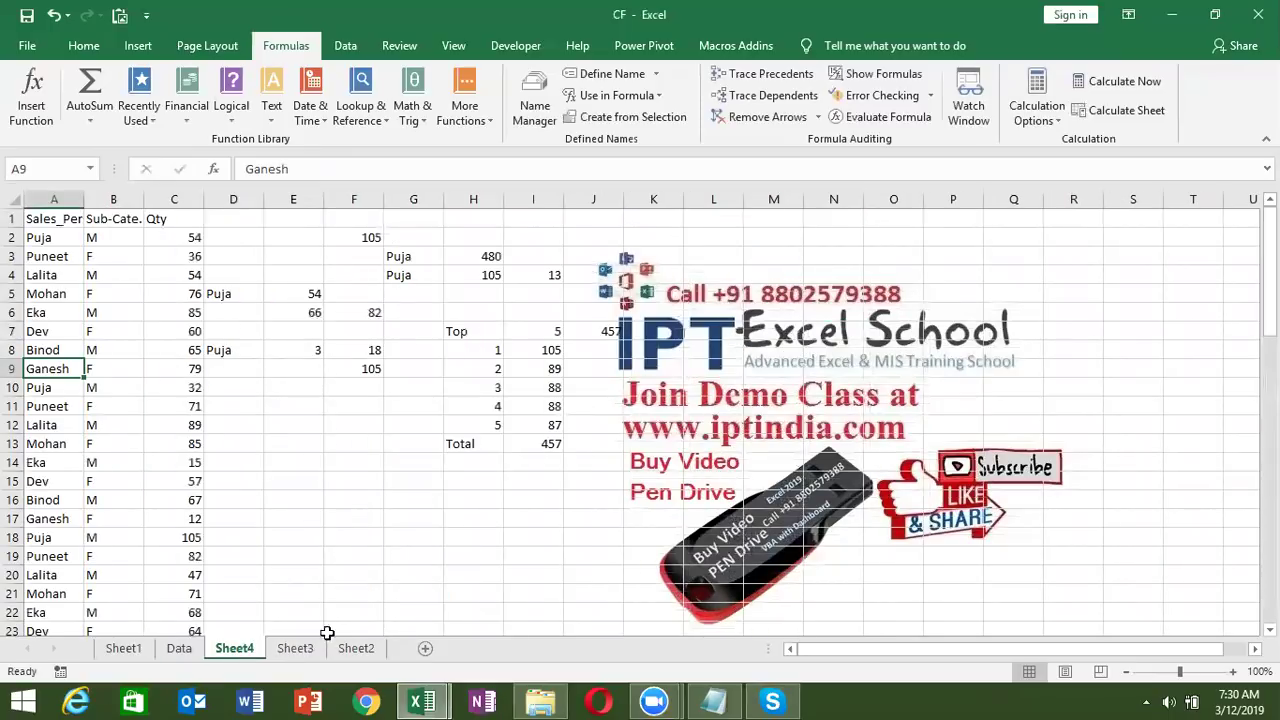
pyautogui.click(356, 648)
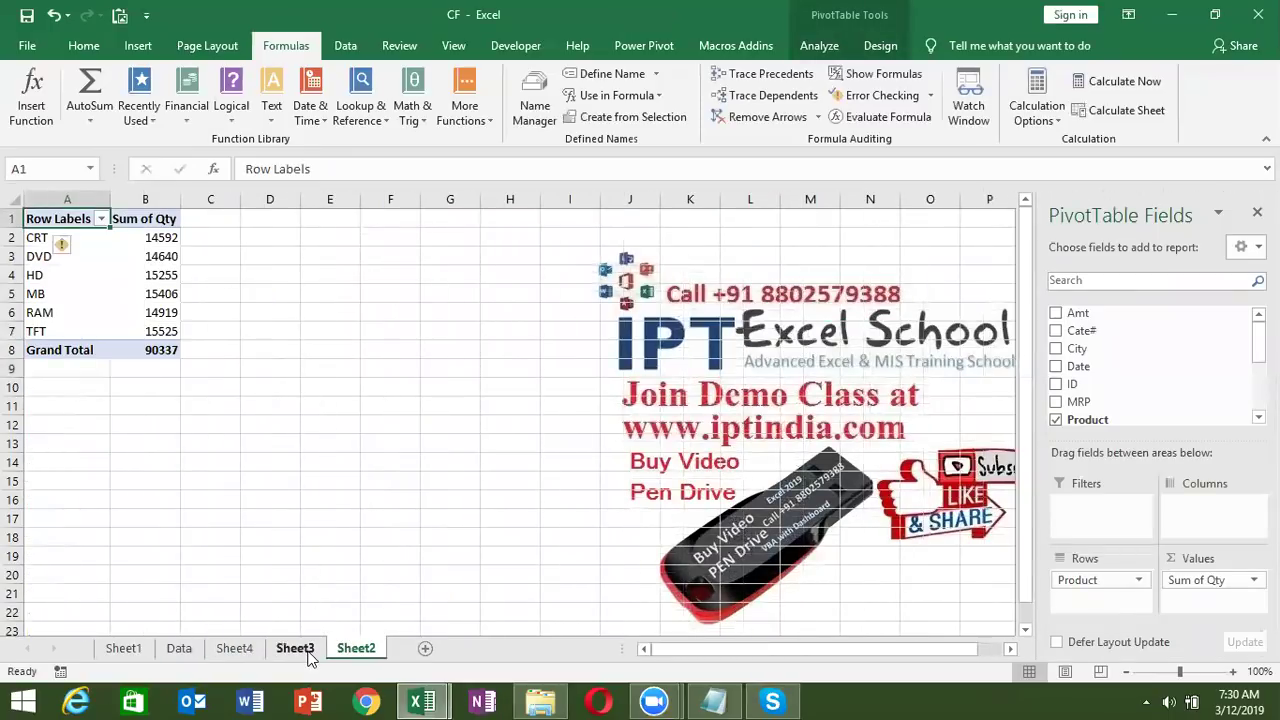
pyautogui.click(310, 648)
# - Change B2's array VLOOKUP to Data!A:M with column index 12, returning 775
pyautogui.click(398, 169)
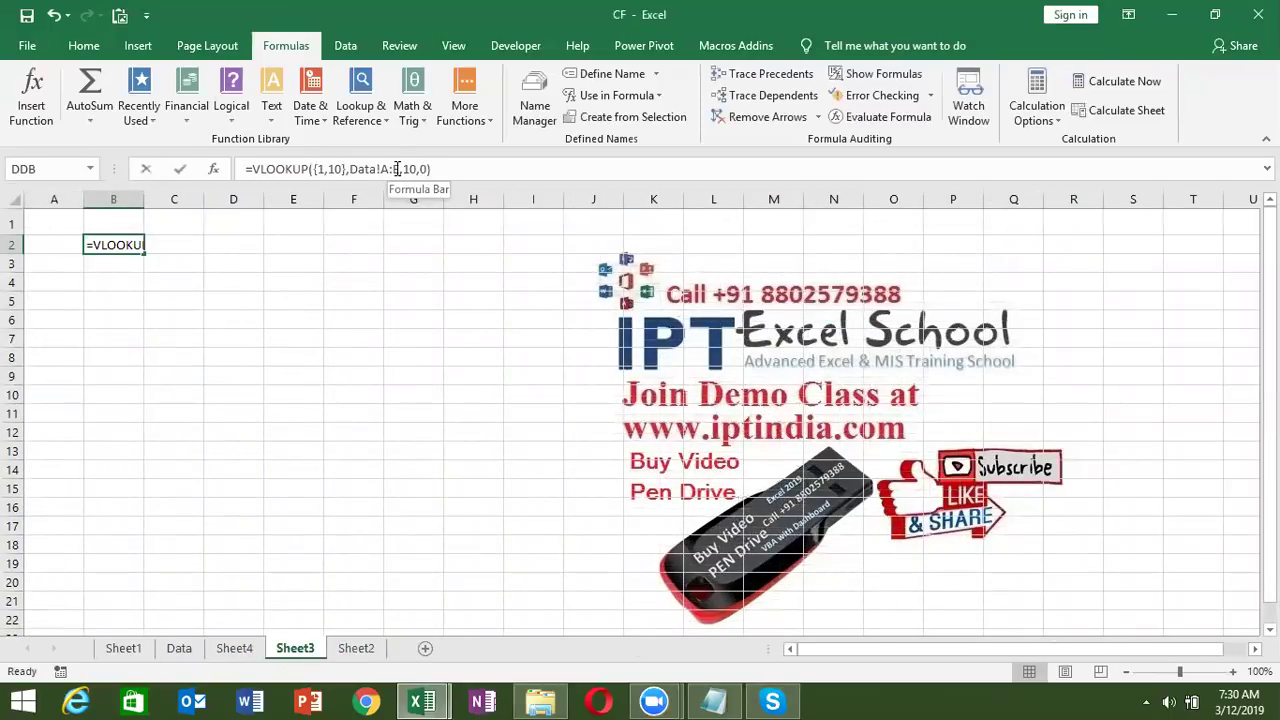
pyautogui.press('BackSpace')
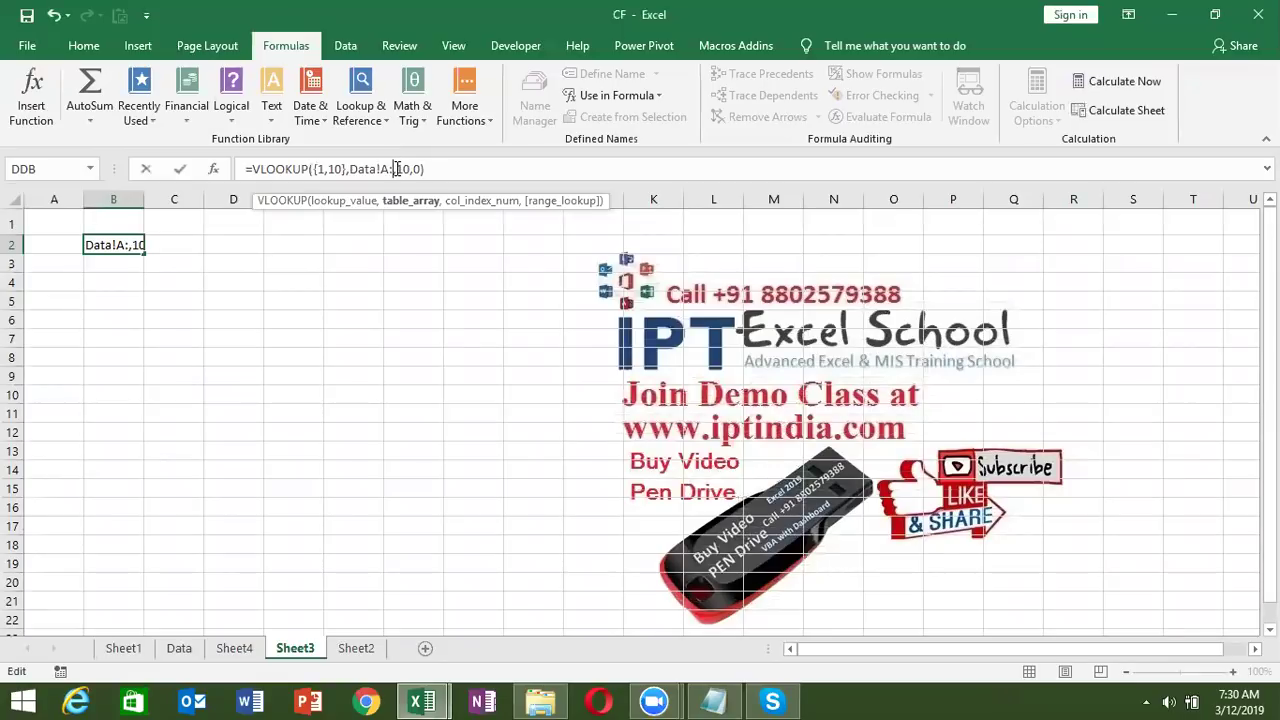
pyautogui.write('M')
pyautogui.hotkey('ctrl', 'shift', 'Return')
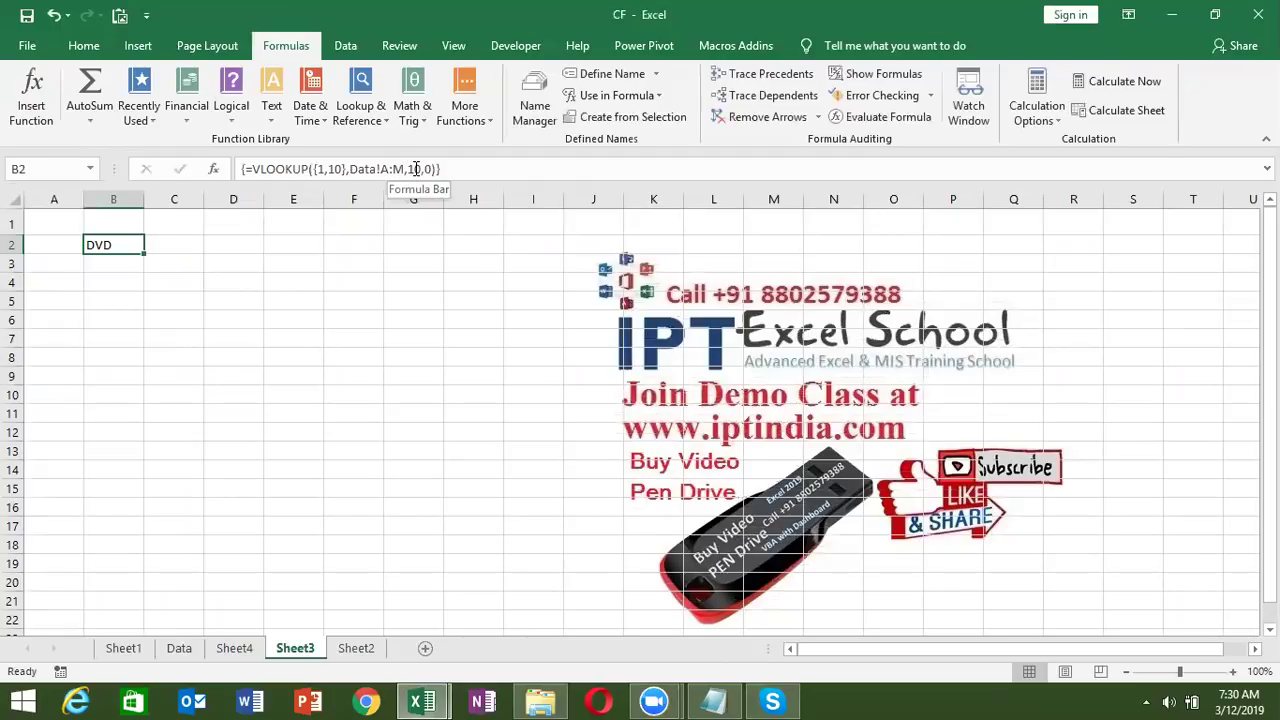
pyautogui.click(415, 169)
pyautogui.press('BackSpace')
pyautogui.write('2')
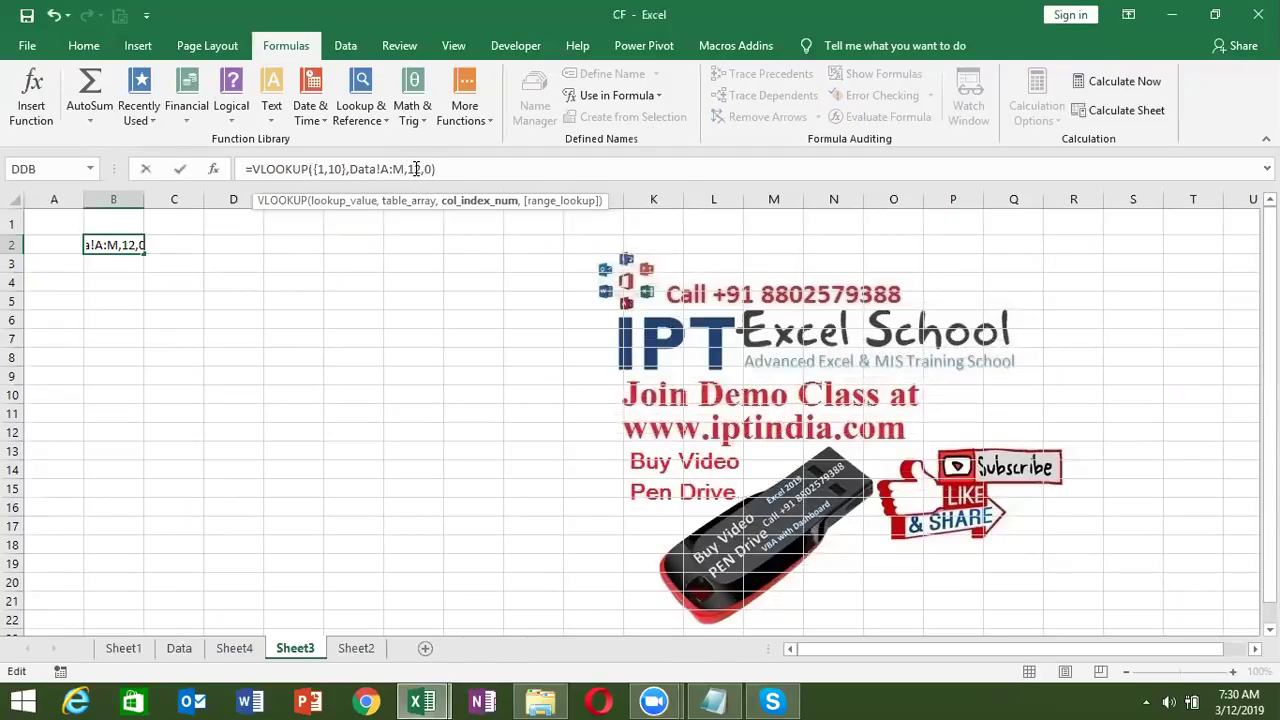
pyautogui.hotkey('ctrl', 'shift', 'Return')
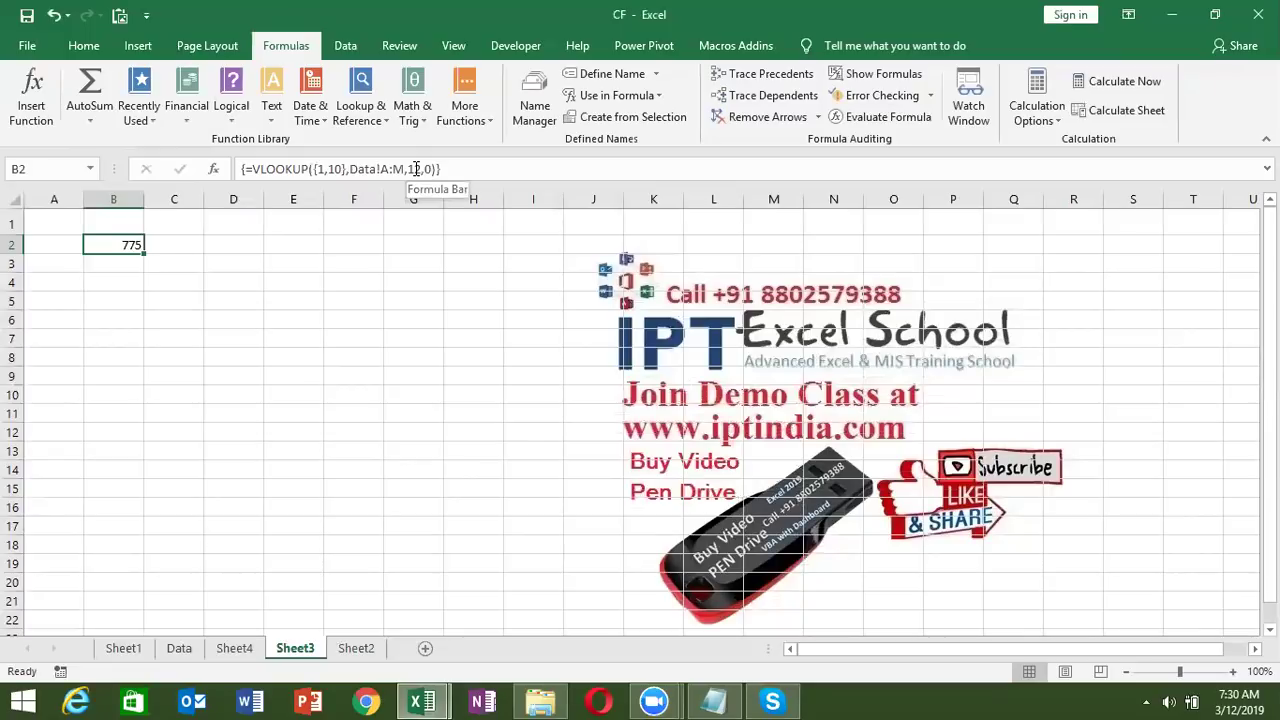
# - Try entering the formula as an array over B2:C2, then delete it
pyautogui.hotkey('shift', 'Right')
pyautogui.press('F2')
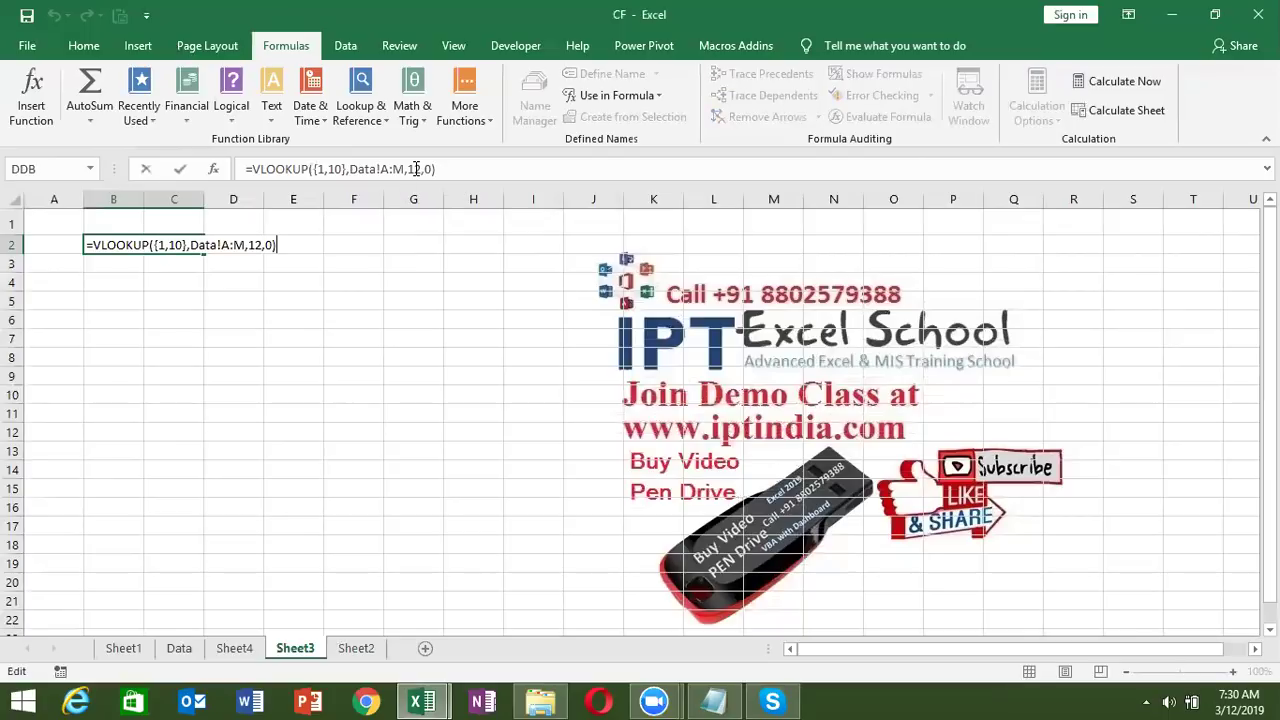
pyautogui.hotkey('ctrl', 'shift', 'Return')
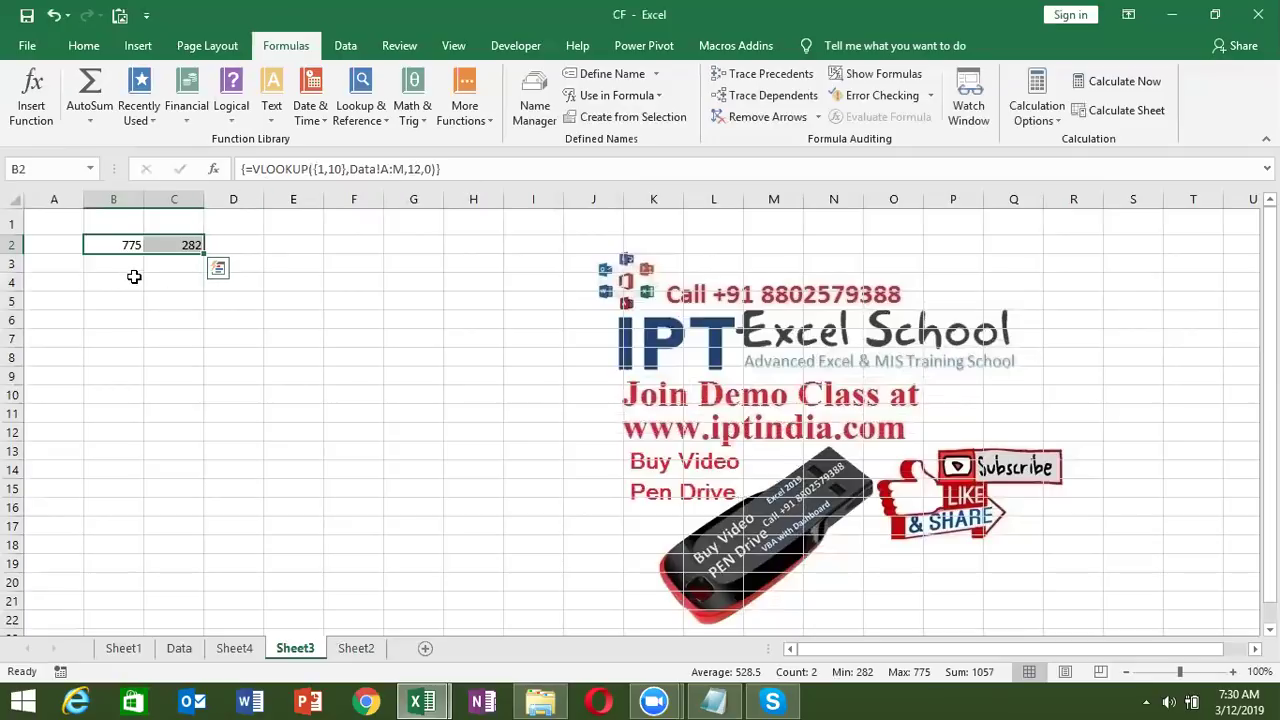
pyautogui.press('Delete')
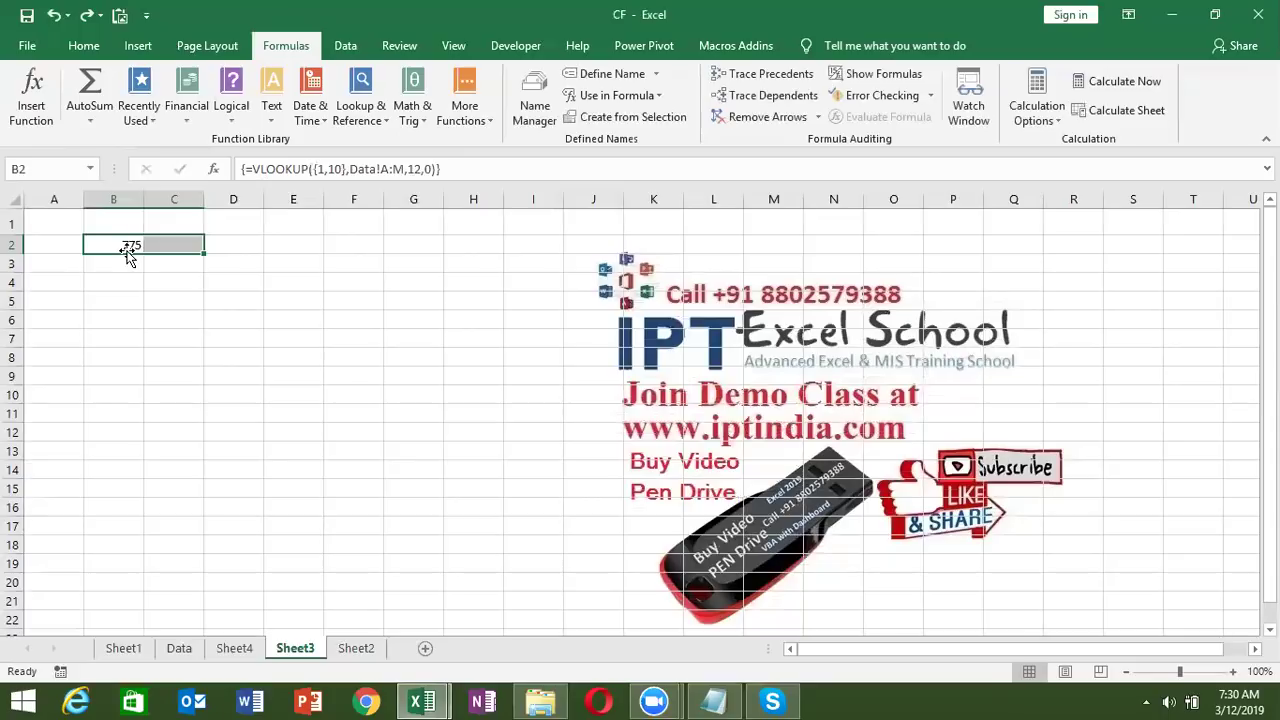
pyautogui.click(250, 170)
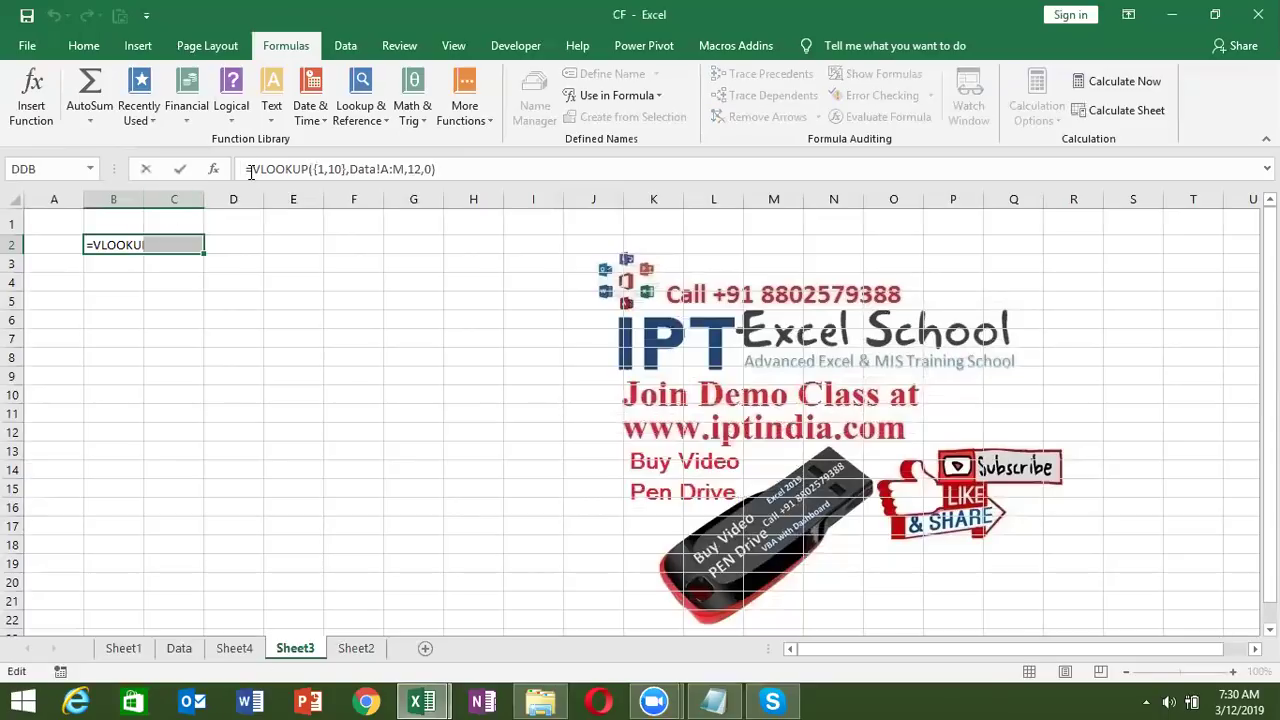
pyautogui.write('SUM(')
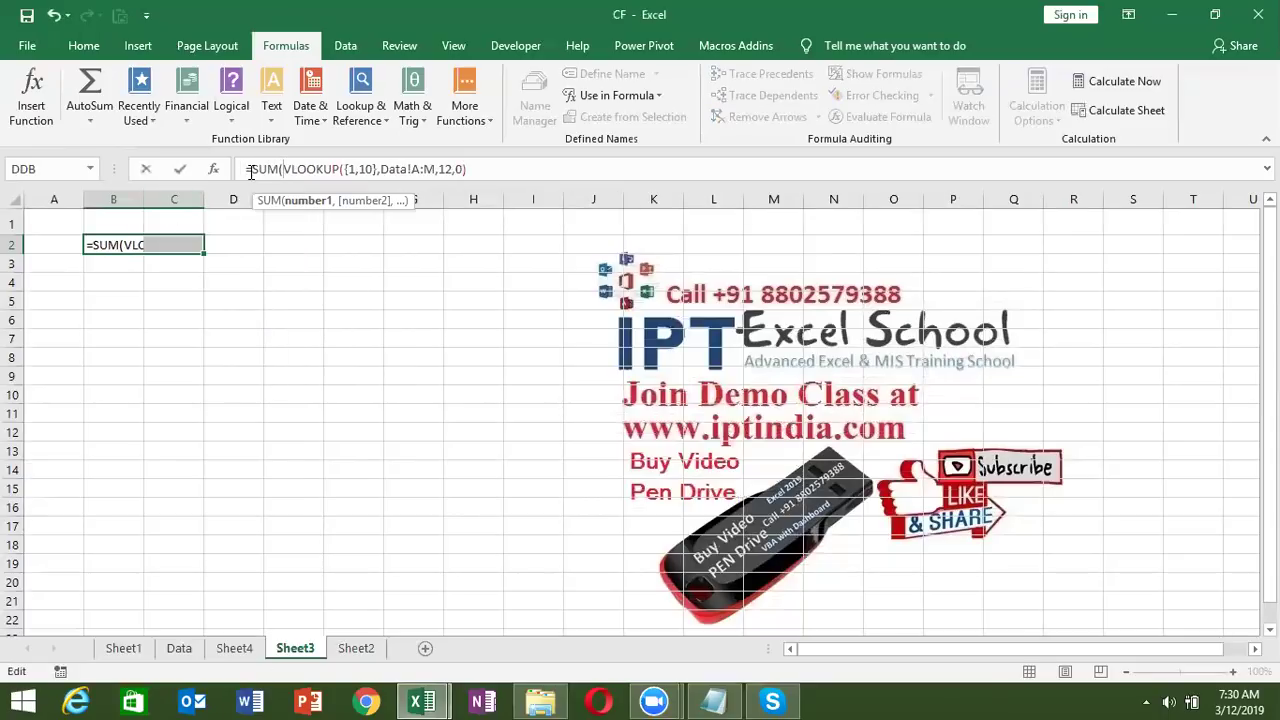
pyautogui.hotkey('ctrl', 'shift', 'Return')
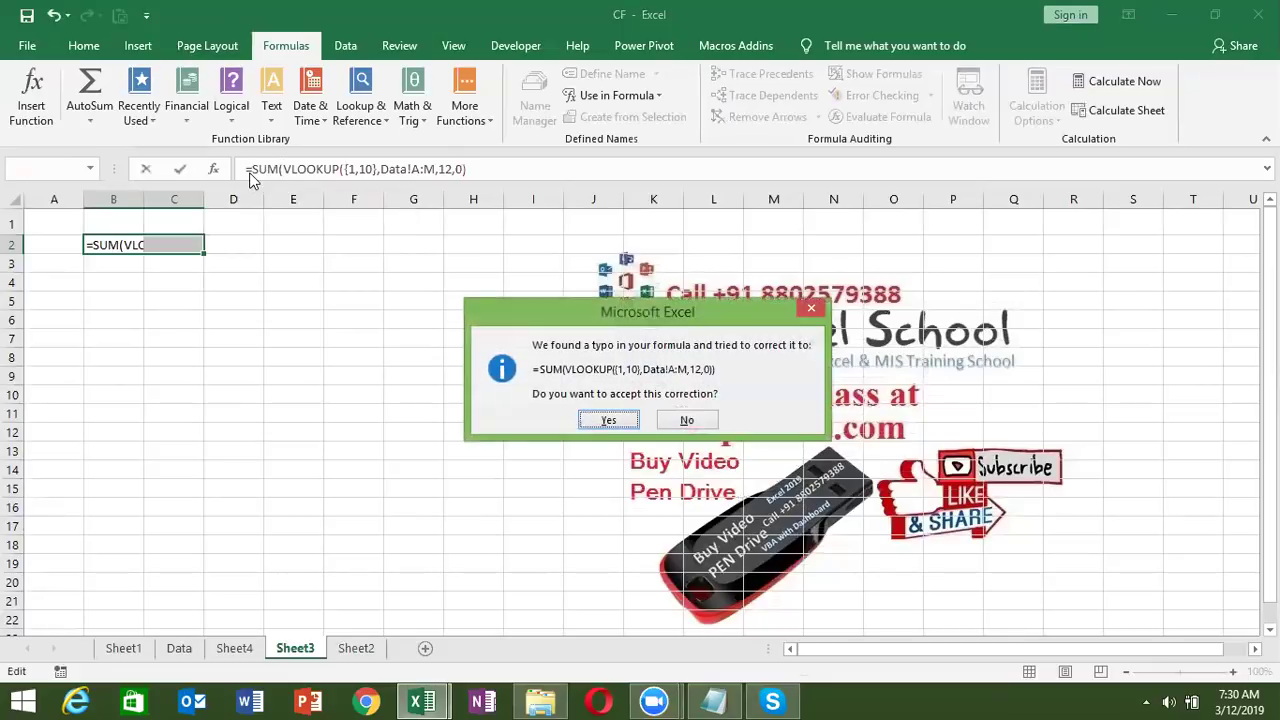
pyautogui.press('Return')
pyautogui.hotkey('ctrl', 'z')
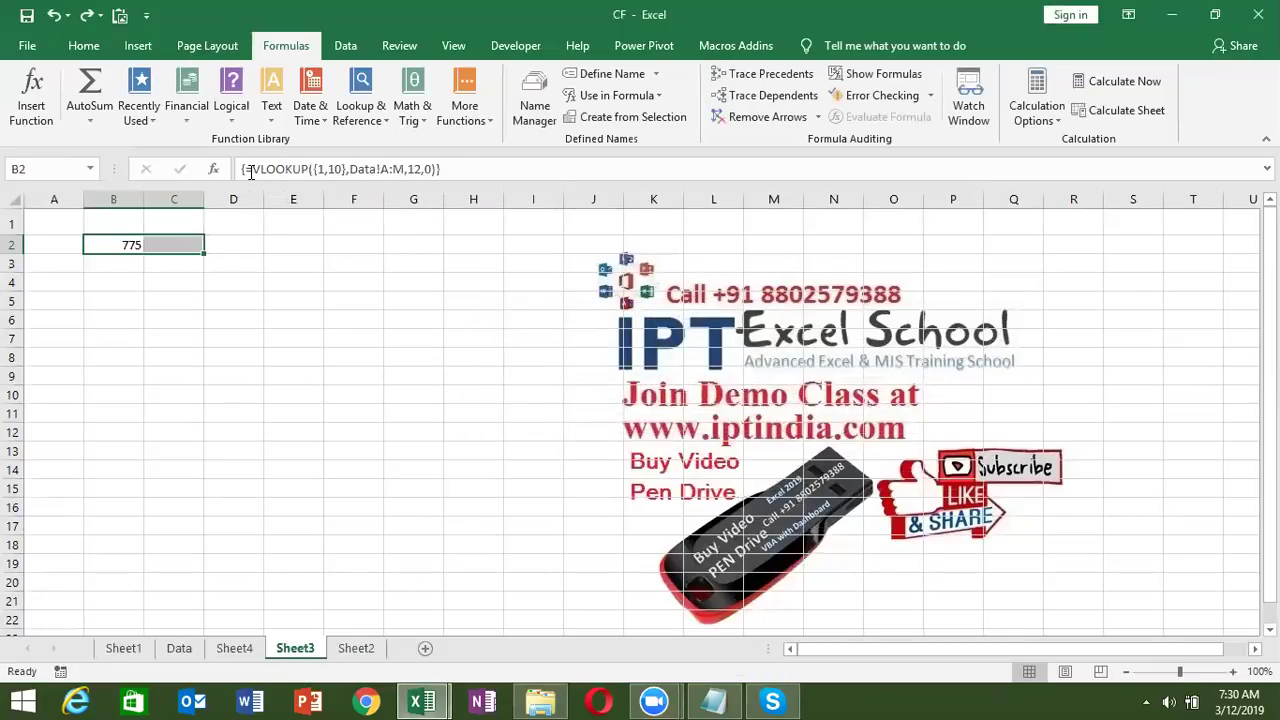
pyautogui.press('Down')
pyautogui.press('Up')
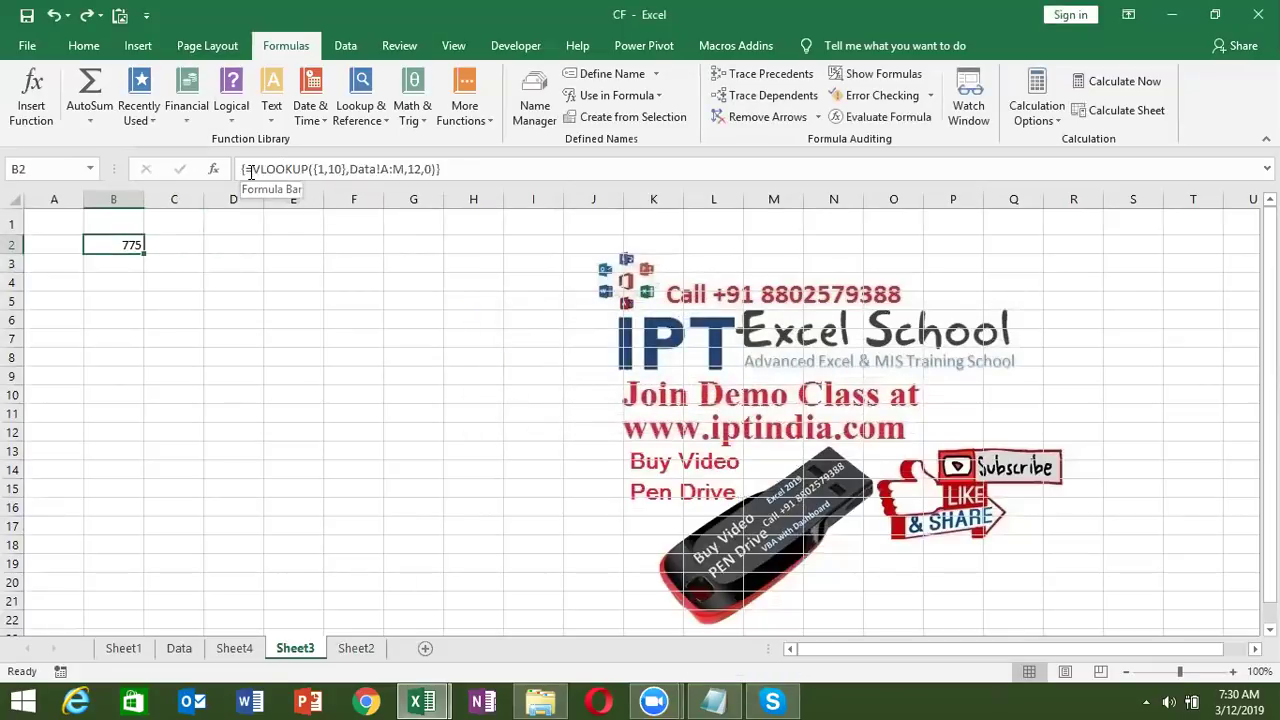
pyautogui.click(253, 169)
pyautogui.write('SUM(')
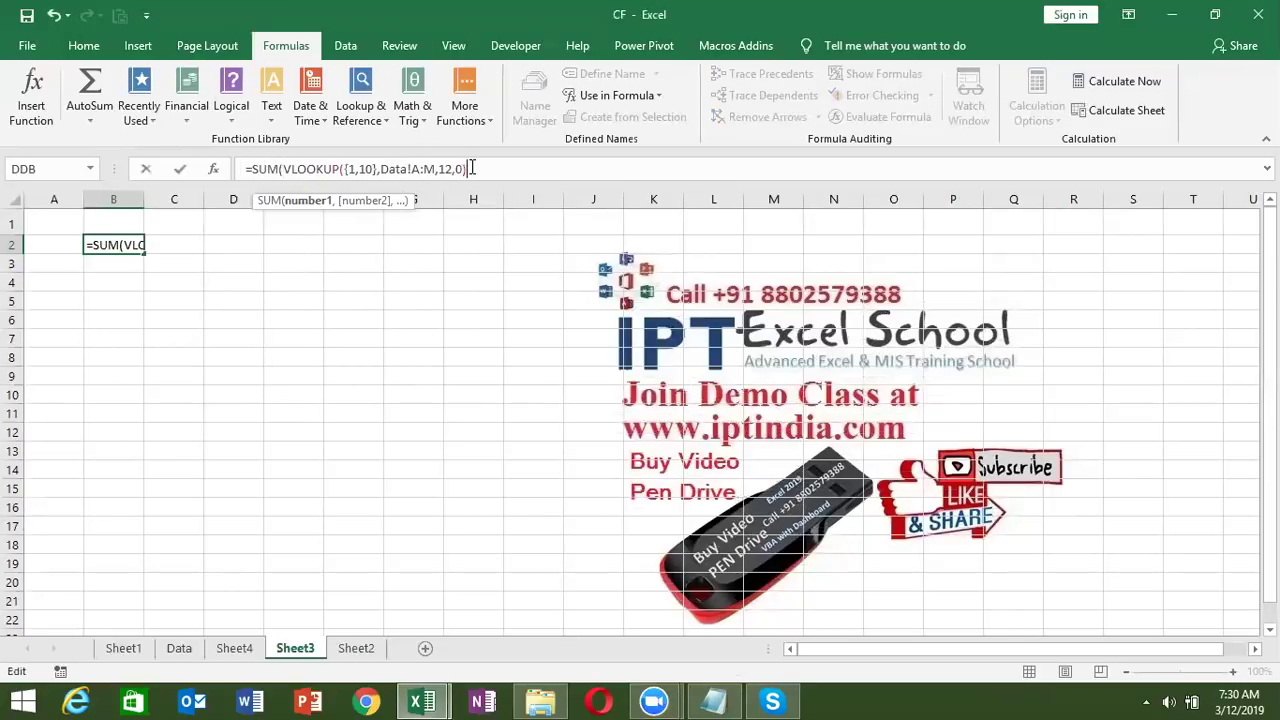
pyautogui.click(472, 168)
pyautogui.write(')')
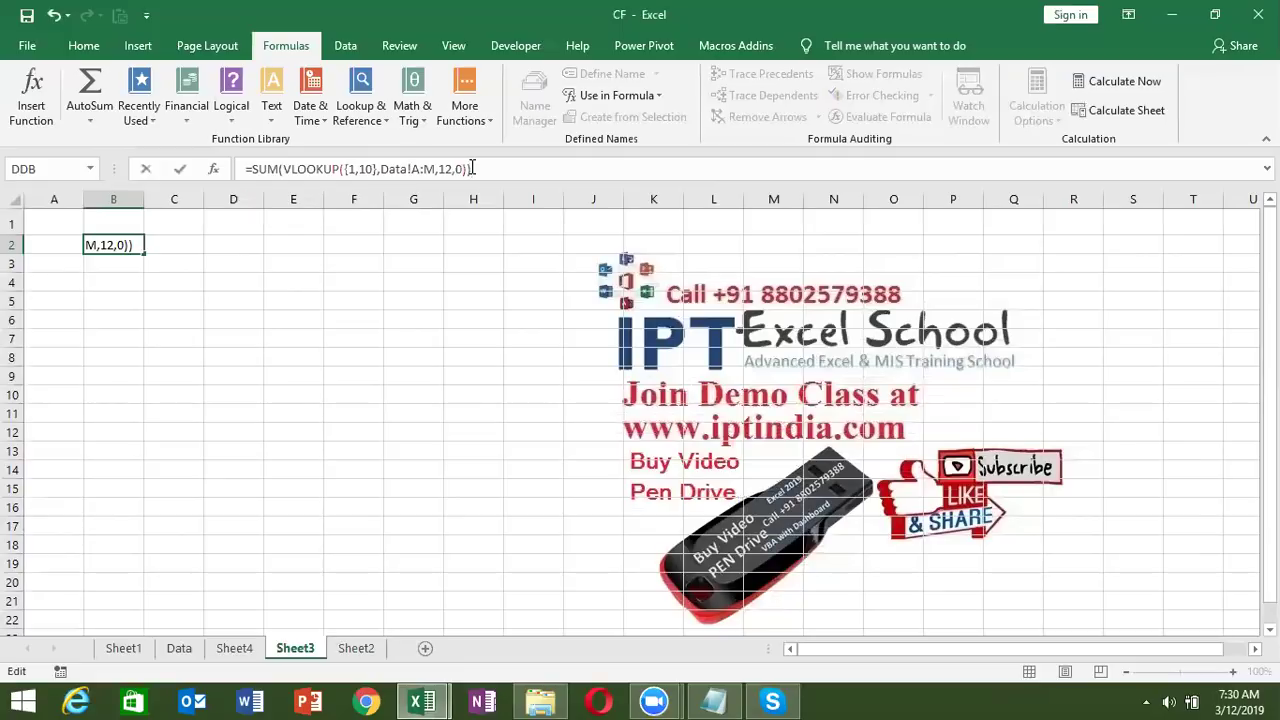
pyautogui.hotkey('ctrl', 'shift', 'Return')
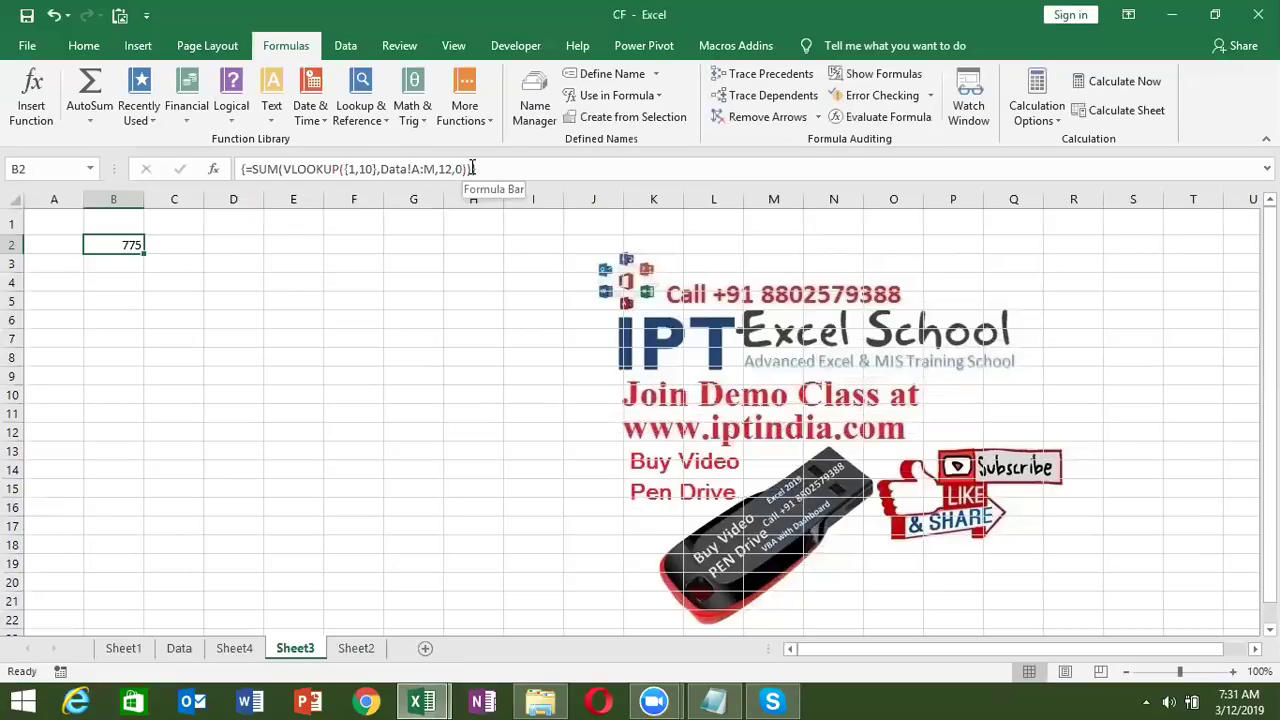
pyautogui.hotkey('ctrl', 'z')
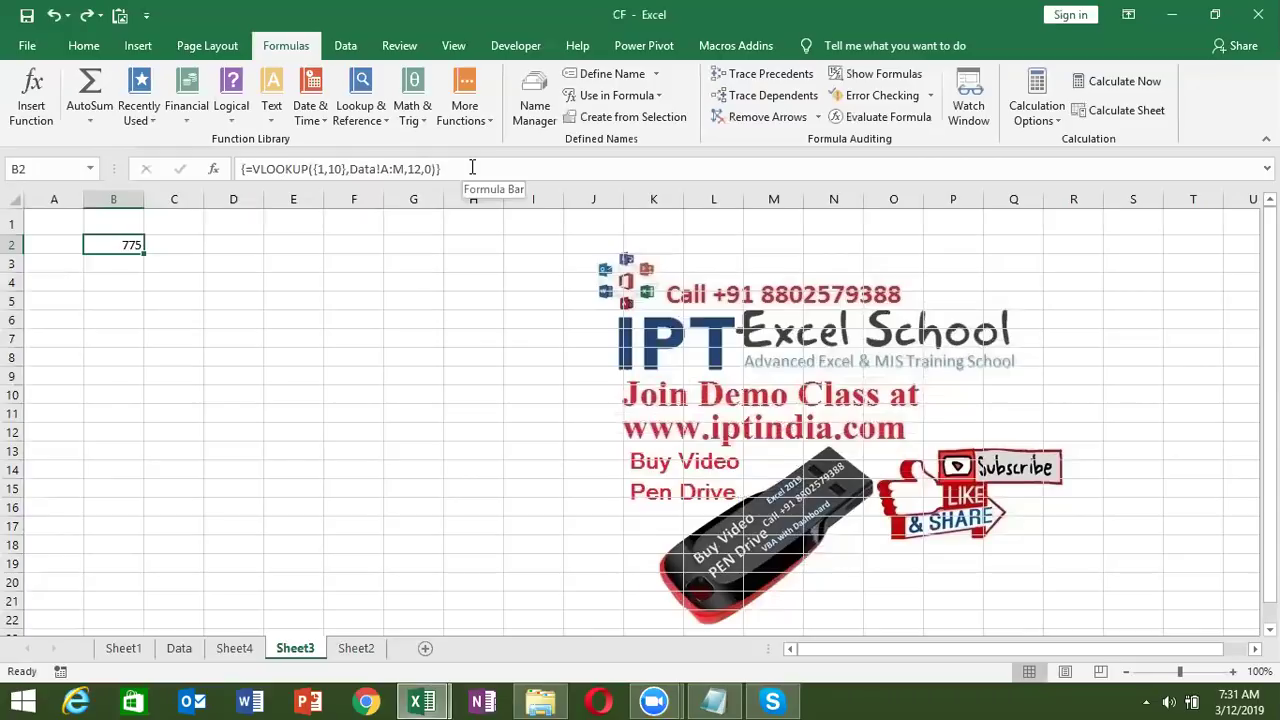
# - Restore the column 12 formula and array-enter it over B2:C2, returning 775 and 282
pyautogui.hotkey('ctrl', 'z')
pyautogui.hotkey('ctrl', 'y')
pyautogui.hotkey('shift', 'Down')
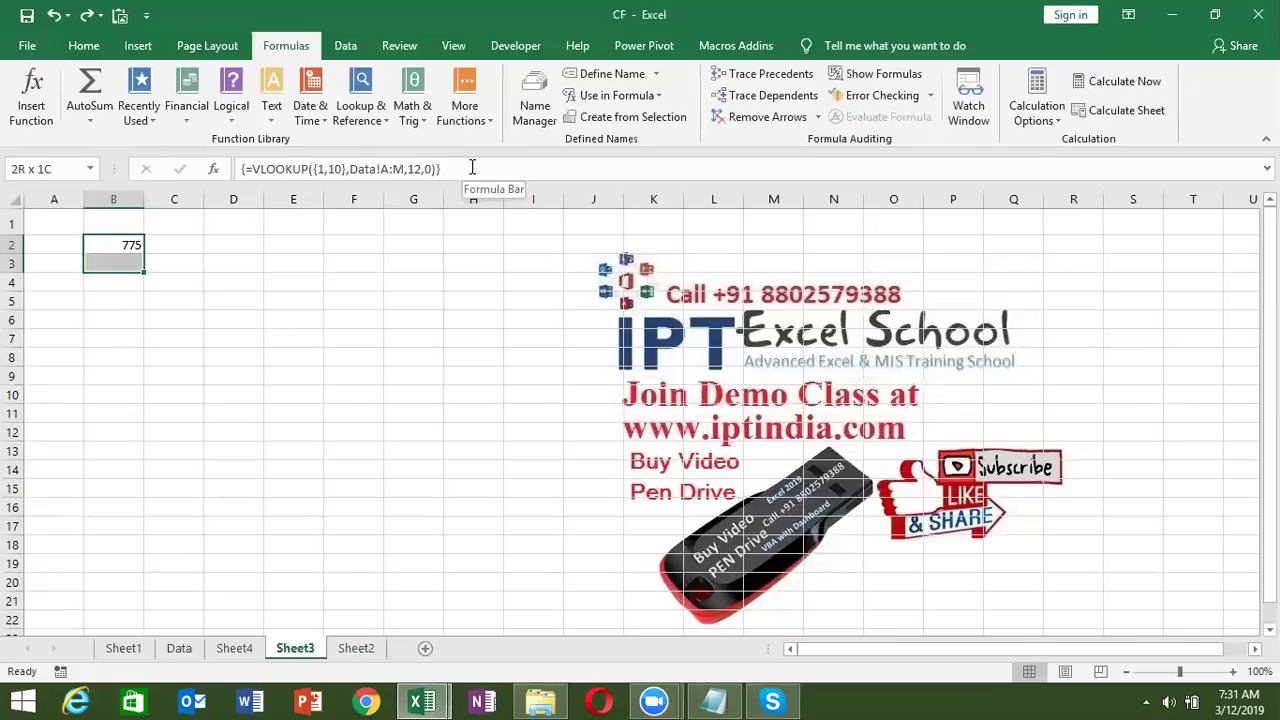
pyautogui.hotkey('shift', 'Up')
pyautogui.hotkey('shift', 'Right')
pyautogui.press('F2')
pyautogui.hotkey('ctrl', 'shift', 'Return')
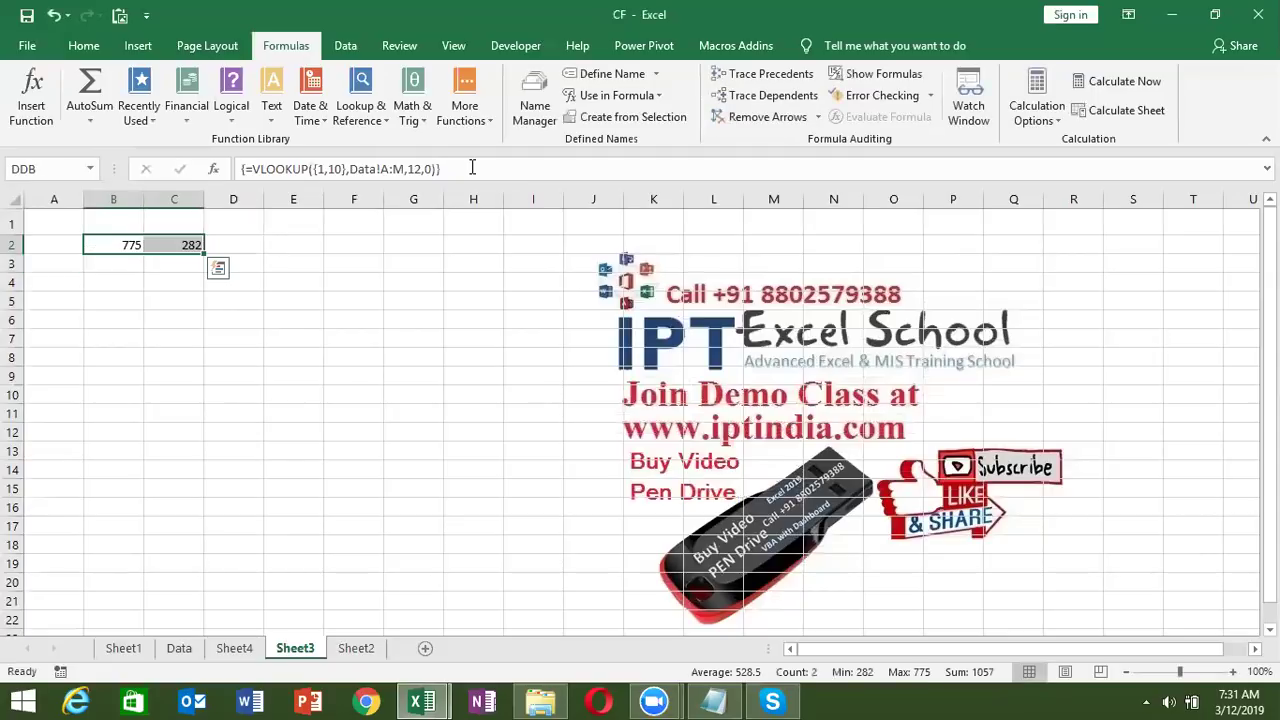
pyautogui.press('Right')
pyautogui.press('Right')
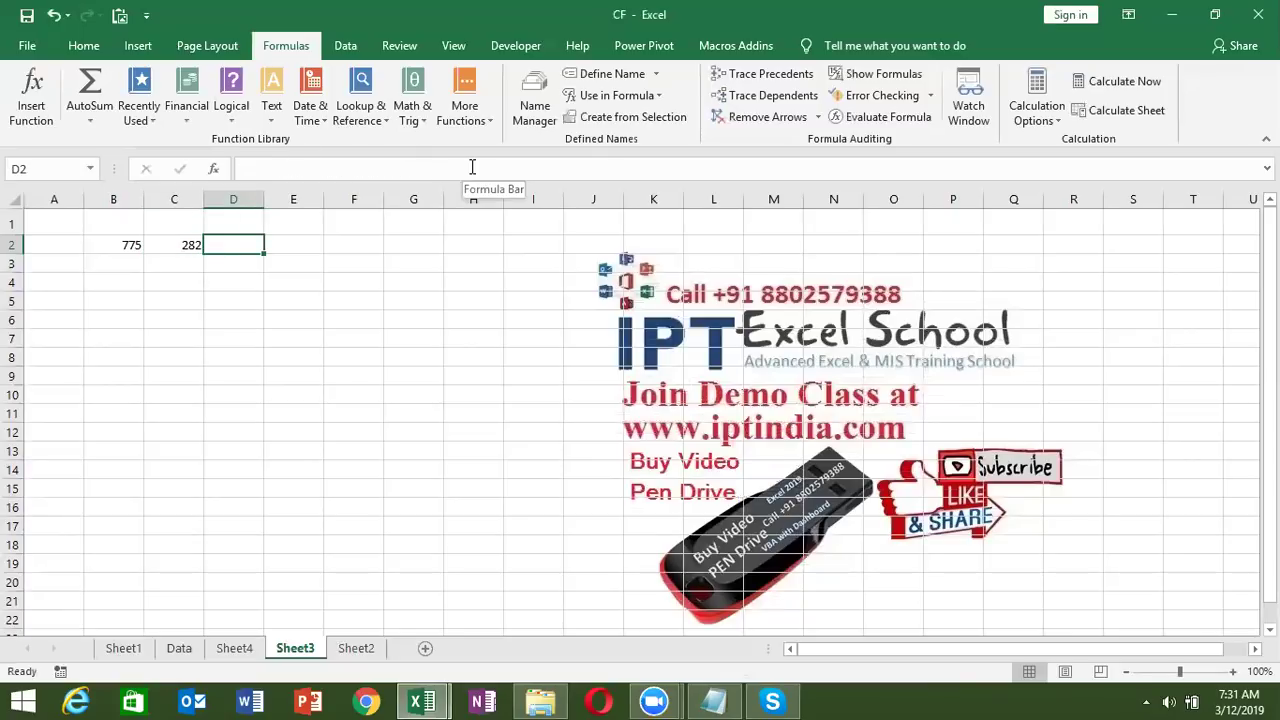
# - Enter 775 in D2 and 282 in E2
pyautogui.write('775')
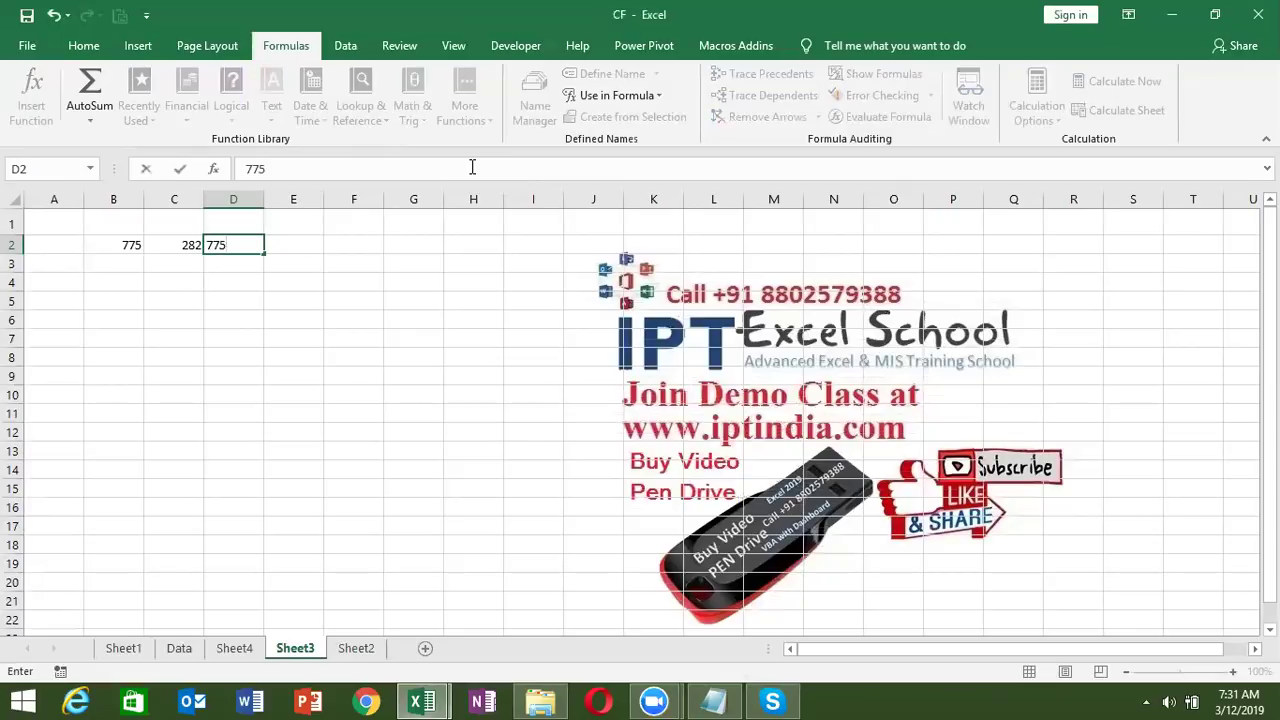
pyautogui.press('Tab')
pyautogui.write('282')
pyautogui.press('Left')
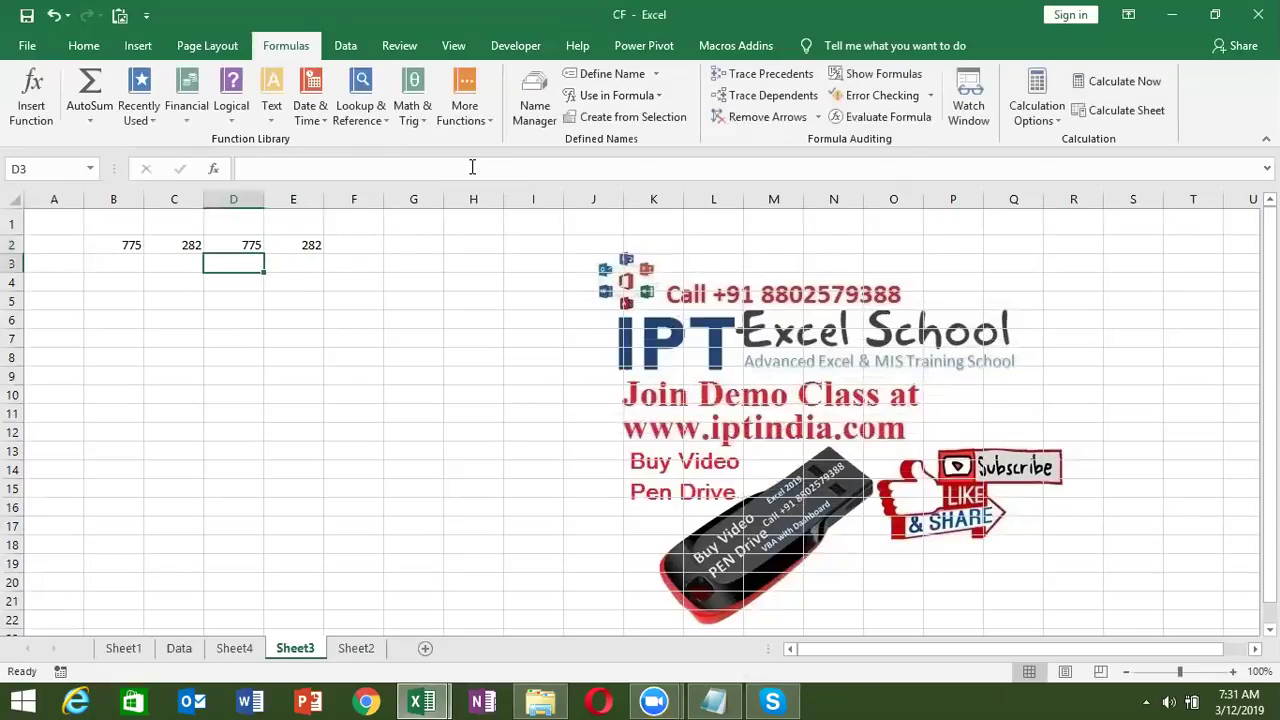
# - Check the formulas in C2 and B2, then recommit B2's VLOOKUP as an array formula
pyautogui.press('Left')
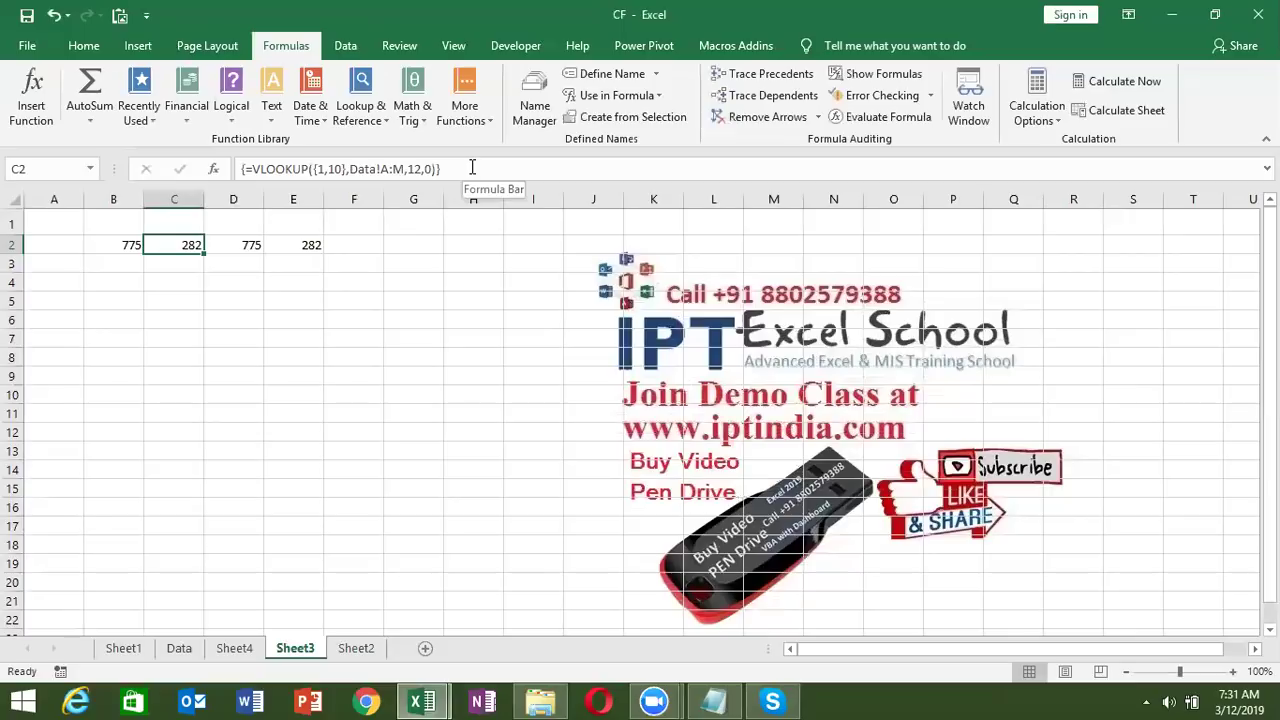
pyautogui.press('Left')
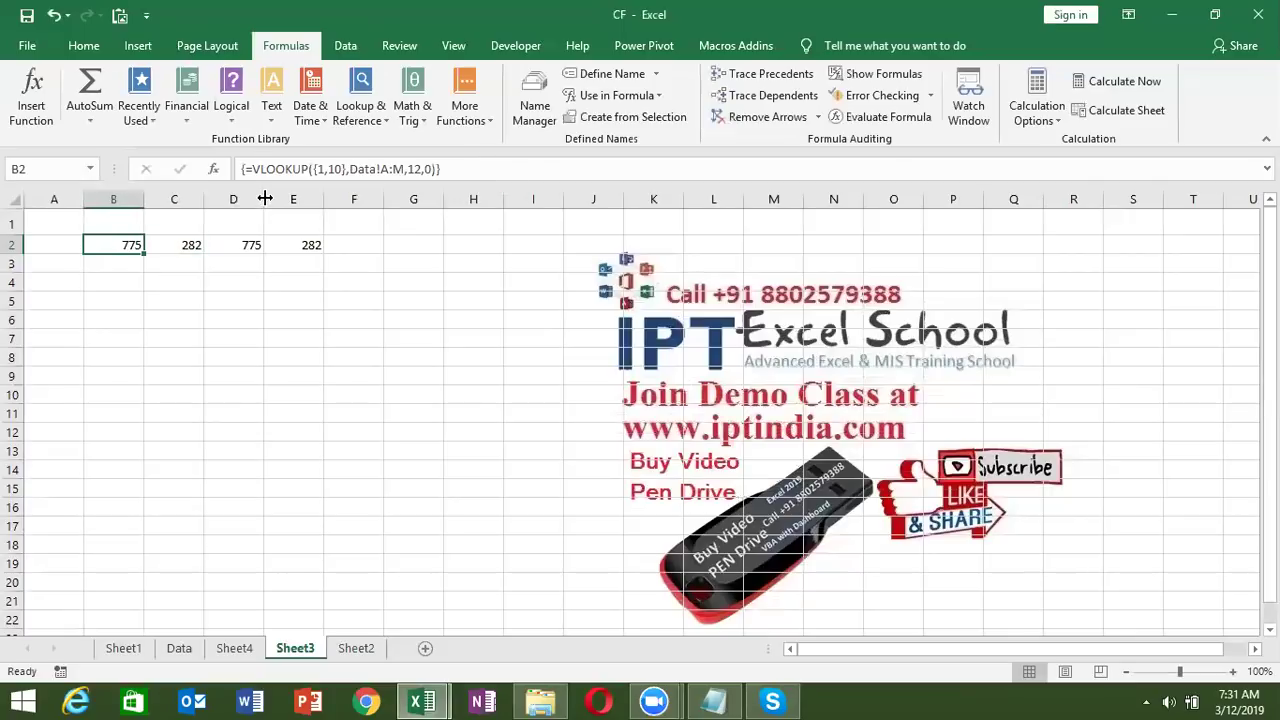
pyautogui.moveTo(252, 169); pyautogui.dragTo(562, 180)
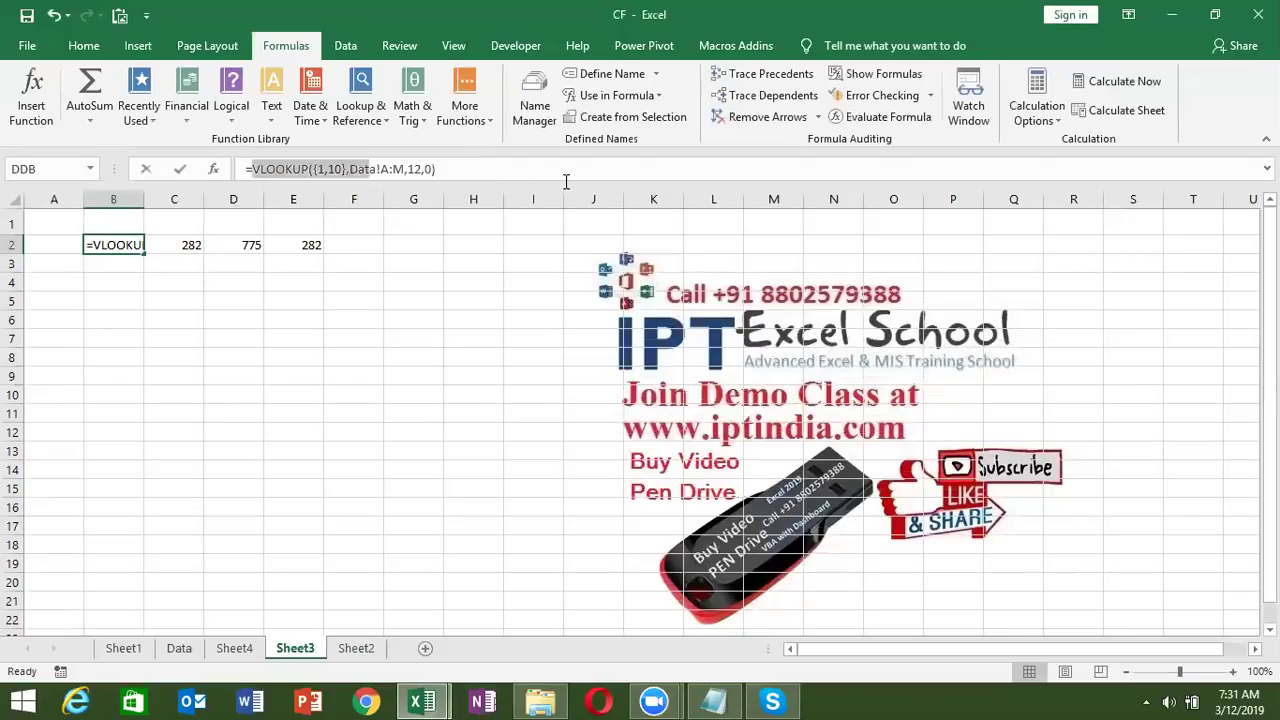
pyautogui.hotkey('ctrl', 'shift', 'Return')
# - Enter {=SUM(VLOOKUP({1,10},Data!A:M,12,0))} in B3 as an array formula
pyautogui.press('Down')
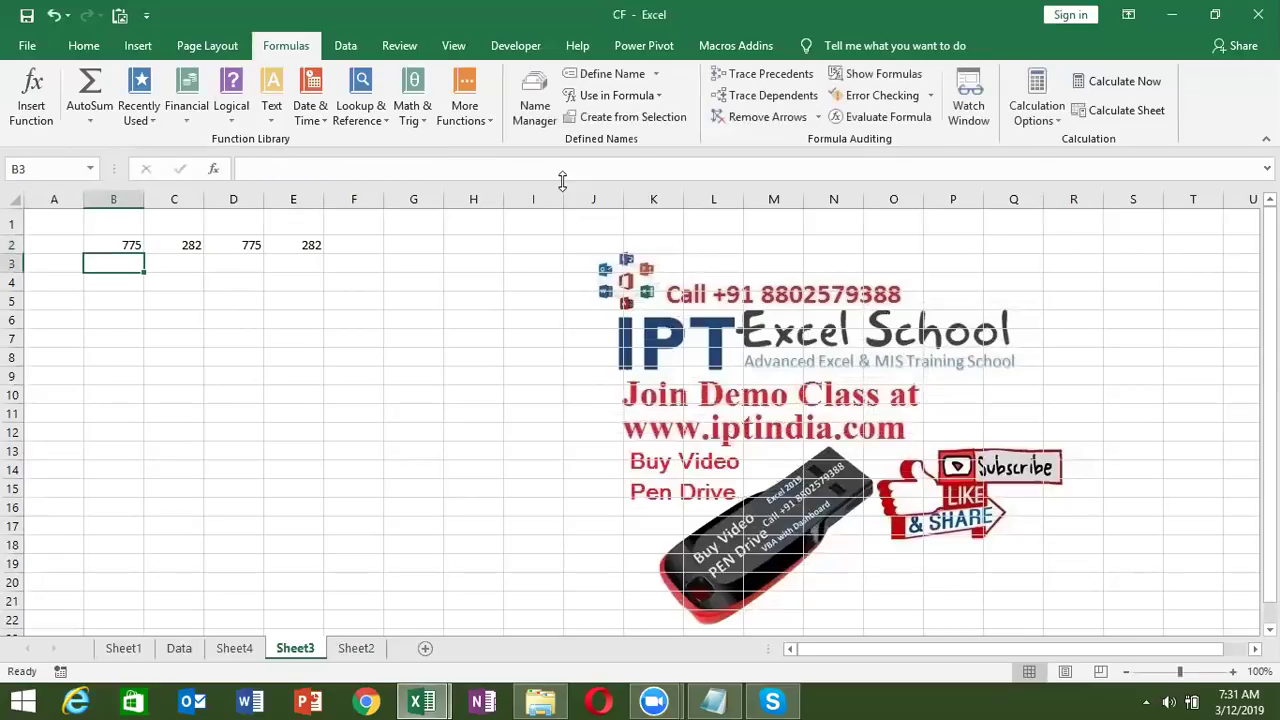
pyautogui.write('=SU')
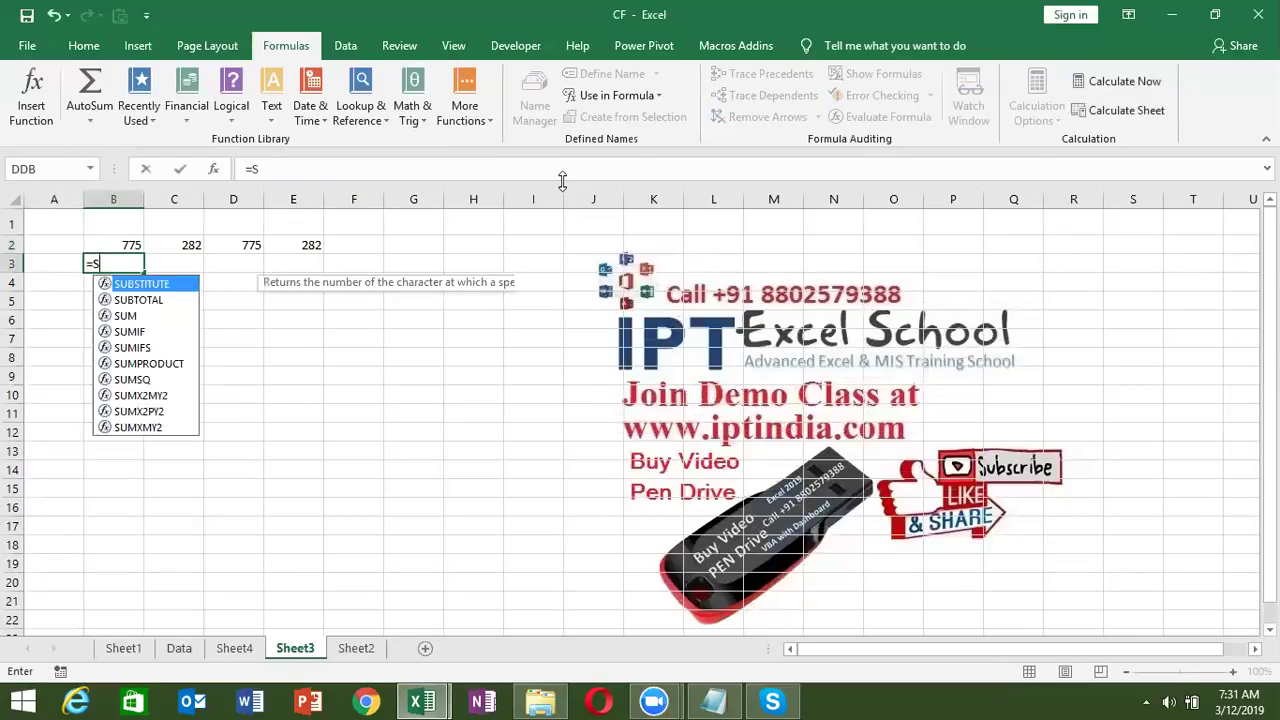
pyautogui.write('M(')
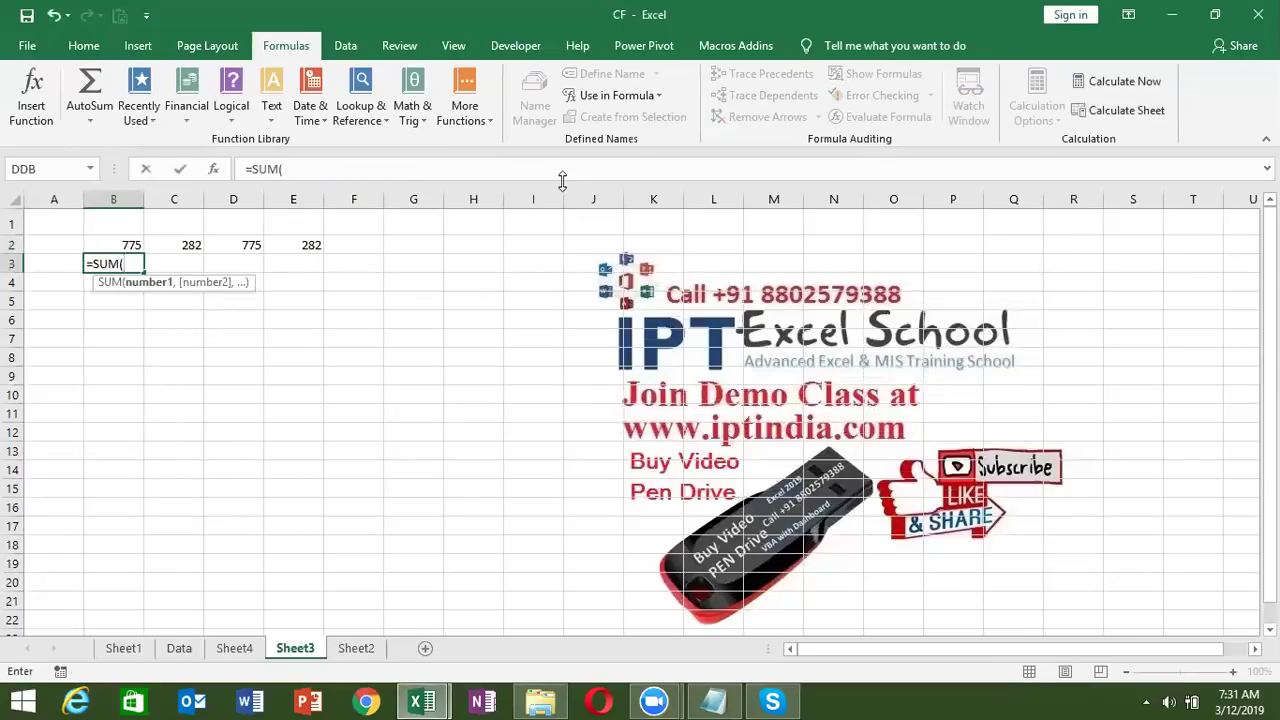
pyautogui.write('VLOOKUP({1,10},Data!A:M,12,0)')
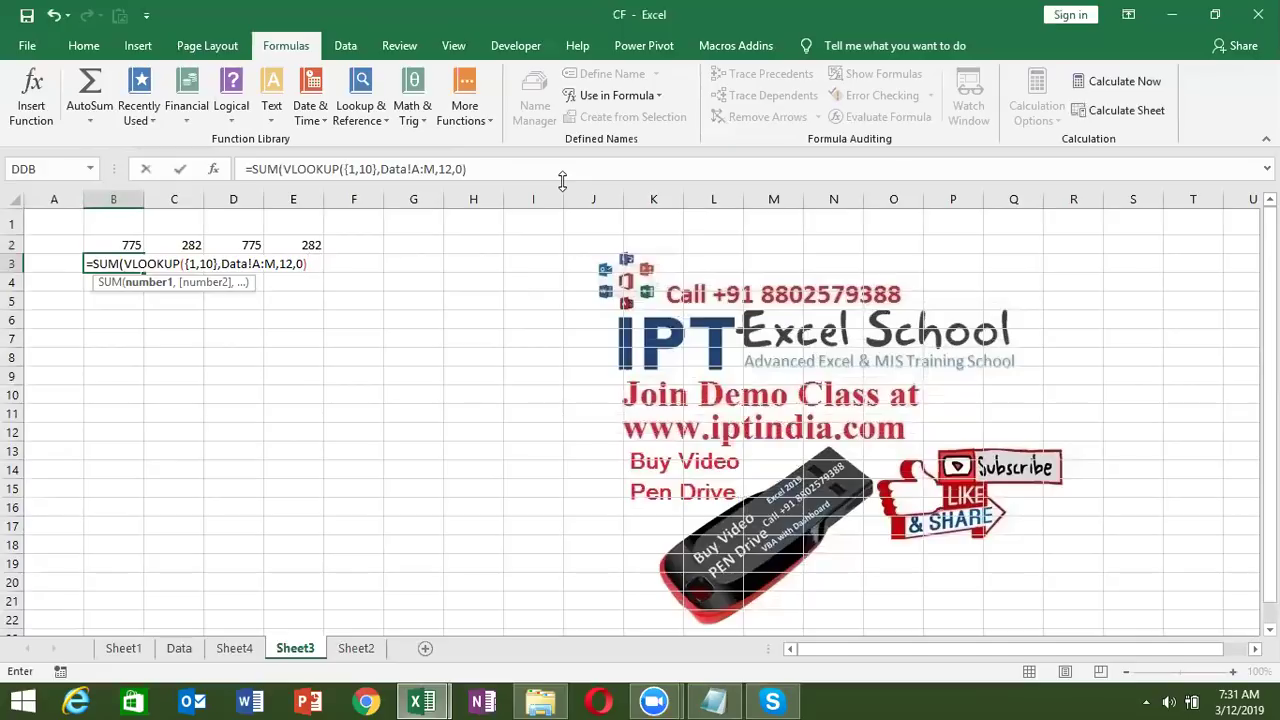
pyautogui.write(')')
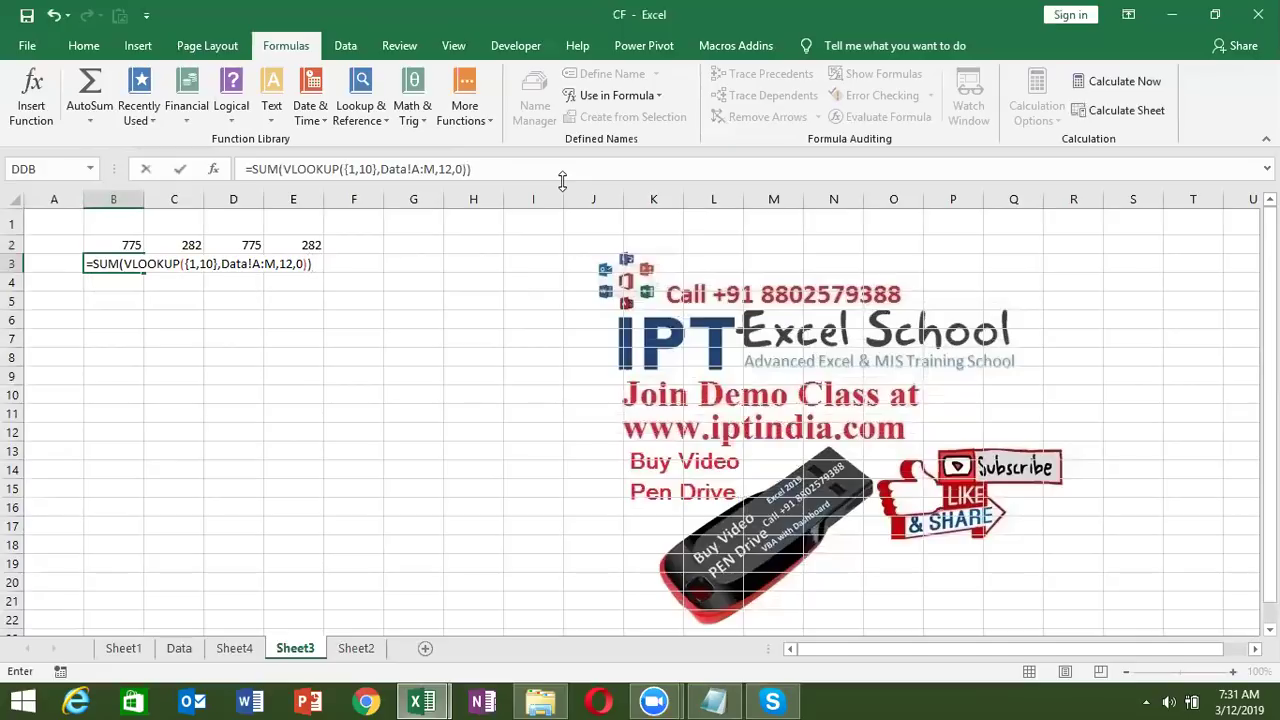
pyautogui.hotkey('ctrl', 'shift', 'Return')
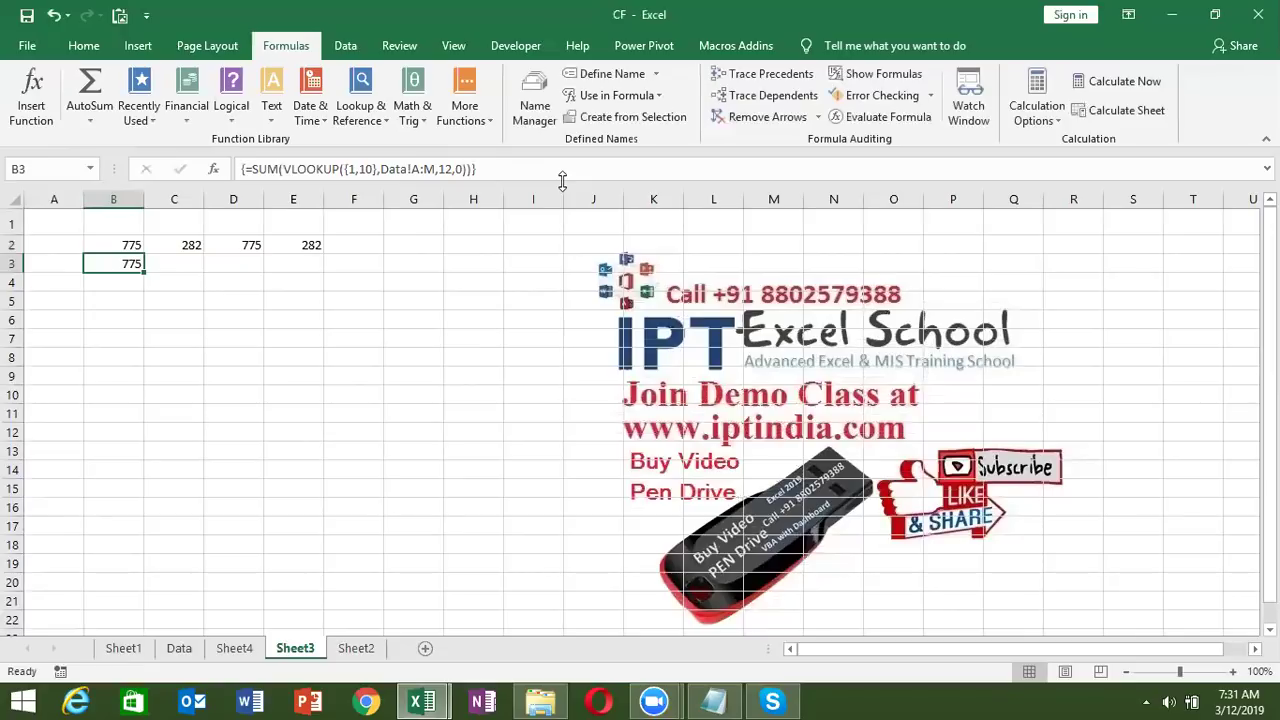
# - Evaluate B3's formula step by step until it reduces to SUM(775), then reselect B3
pyautogui.click(856, 118)
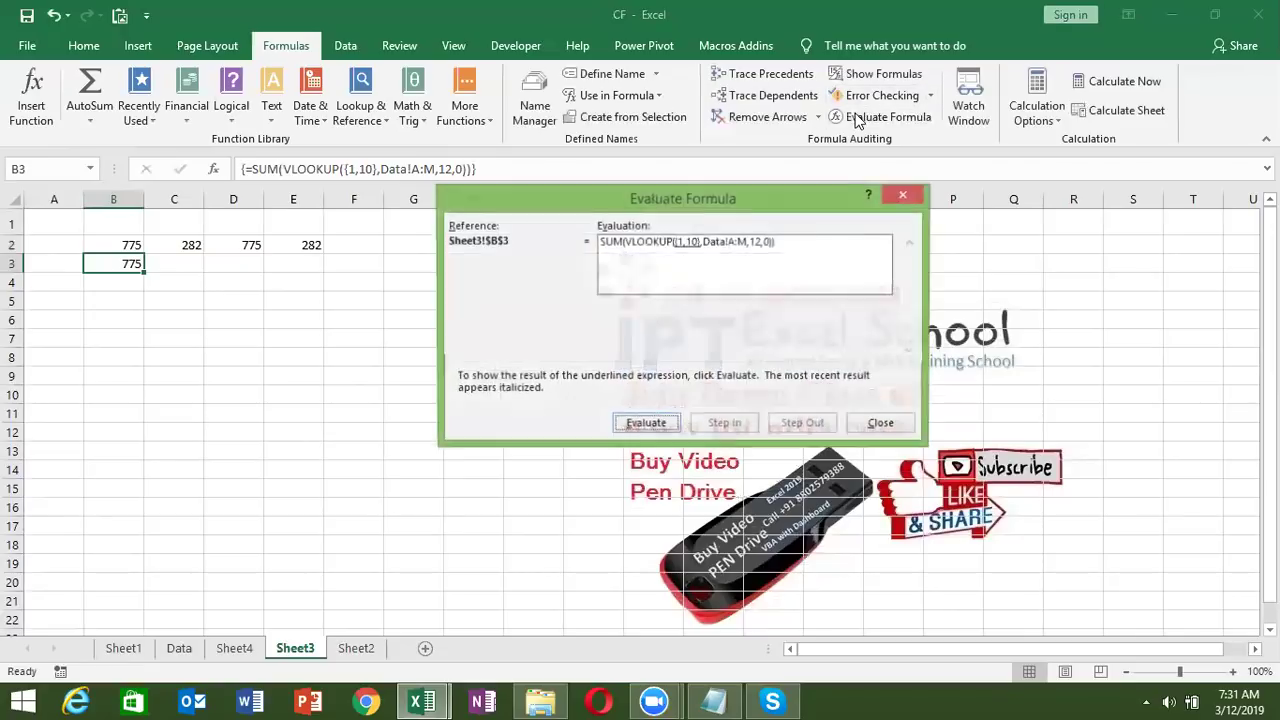
pyautogui.click(651, 424)
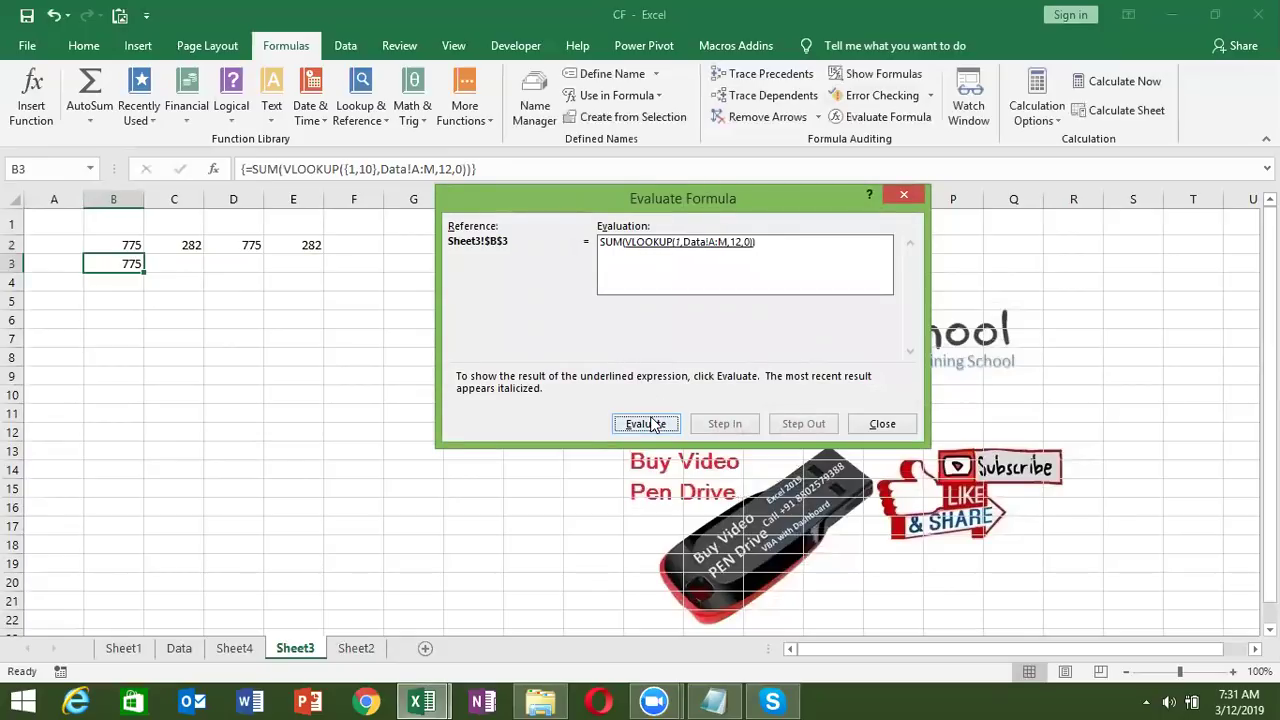
pyautogui.click(651, 424)
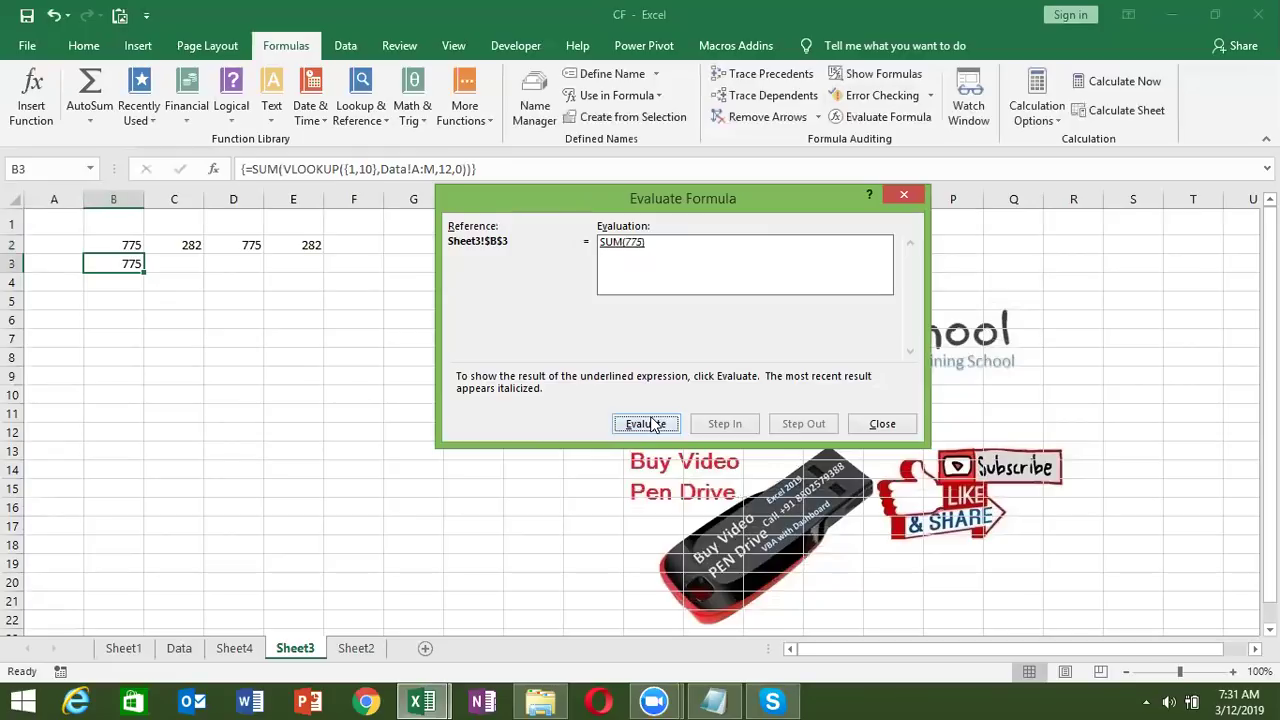
pyautogui.click(651, 424)
pyautogui.press('Escape')
pyautogui.moveTo(355, 199)
pyautogui.mouseDown()
pyautogui.moveTo(185, 224)
pyautogui.moveTo(126, 266)
pyautogui.mouseUp()
pyautogui.click(126, 264)
pyautogui.doubleClick(126, 264)
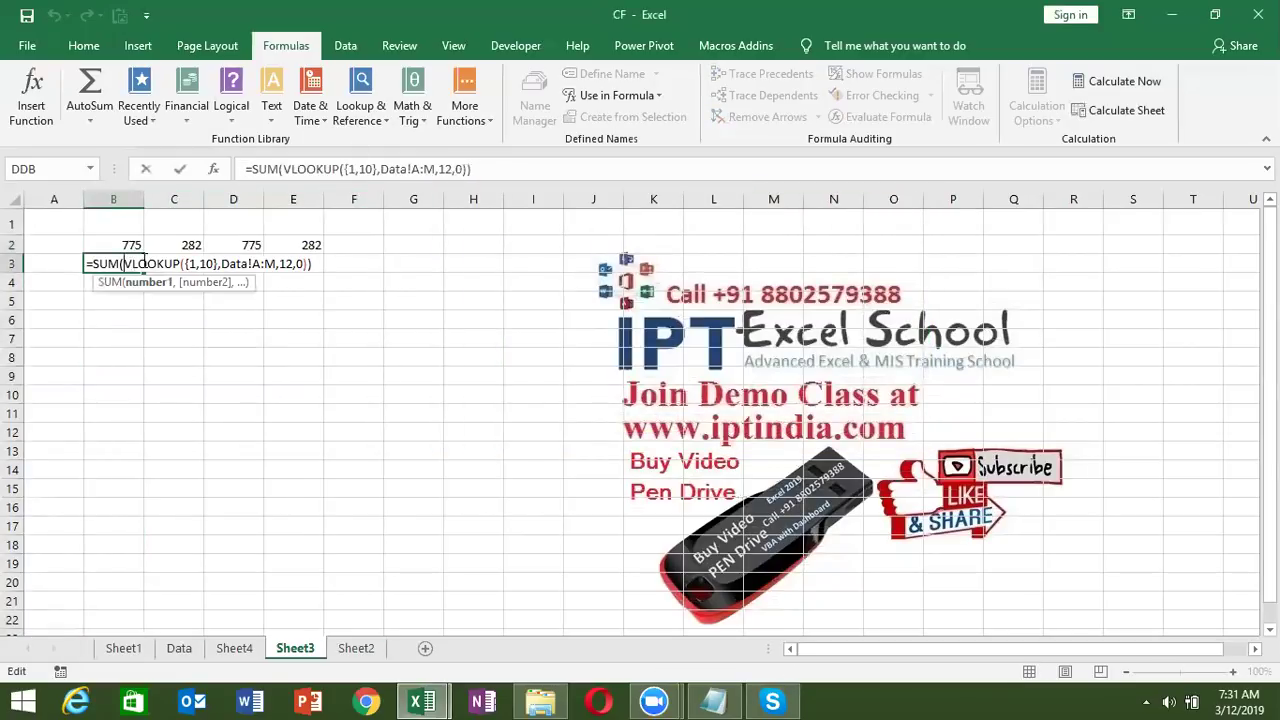
pyautogui.click(196, 264)
pyautogui.press('BackSpace')
pyautogui.write(';')
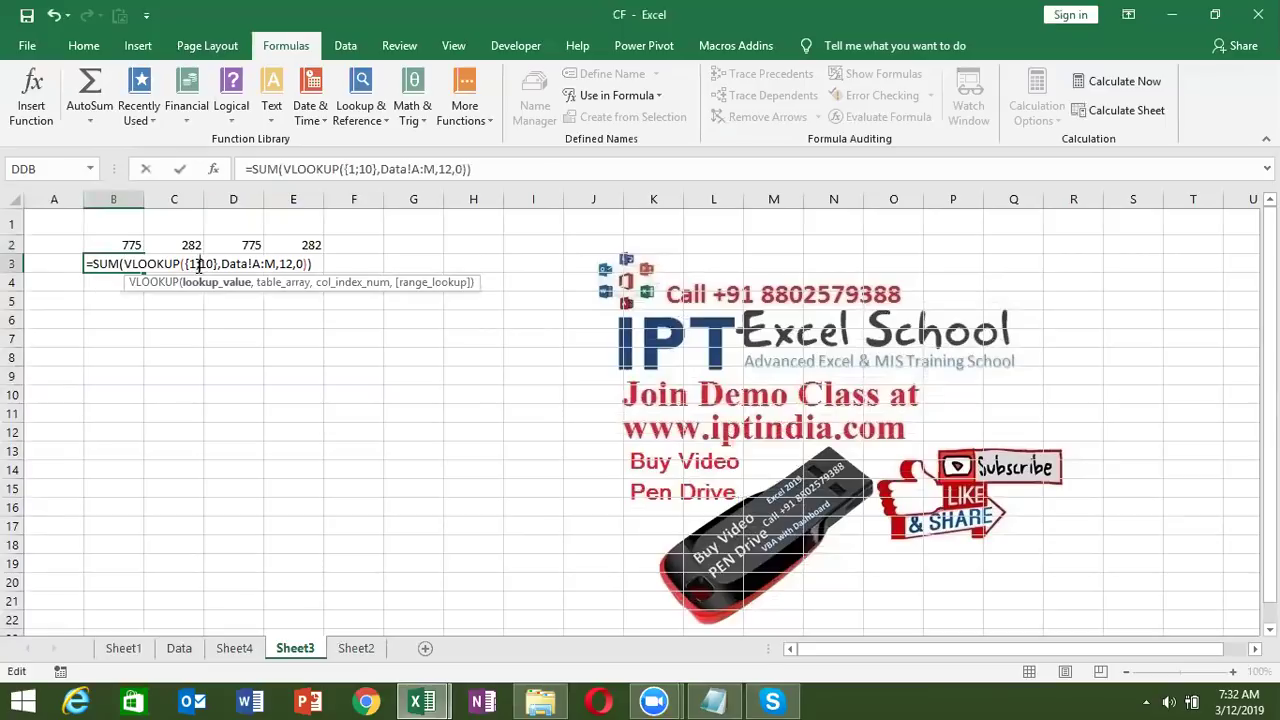
pyautogui.hotkey('ctrl', 'shift', 'Return')
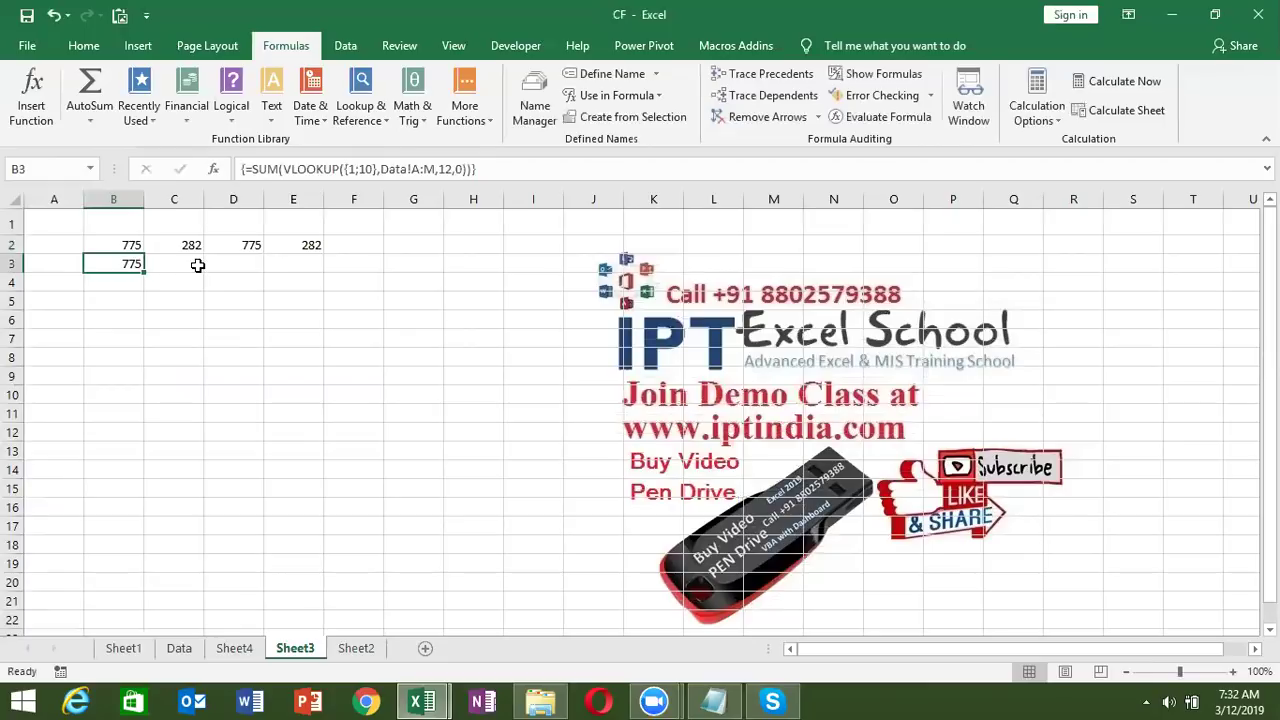
pyautogui.hotkey('ctrl', 'z')
# - Inspect the Data sheet's SUMIF array formulas in O3 and P5, then go to Sheet2's pivot table
pyautogui.click(181, 649)
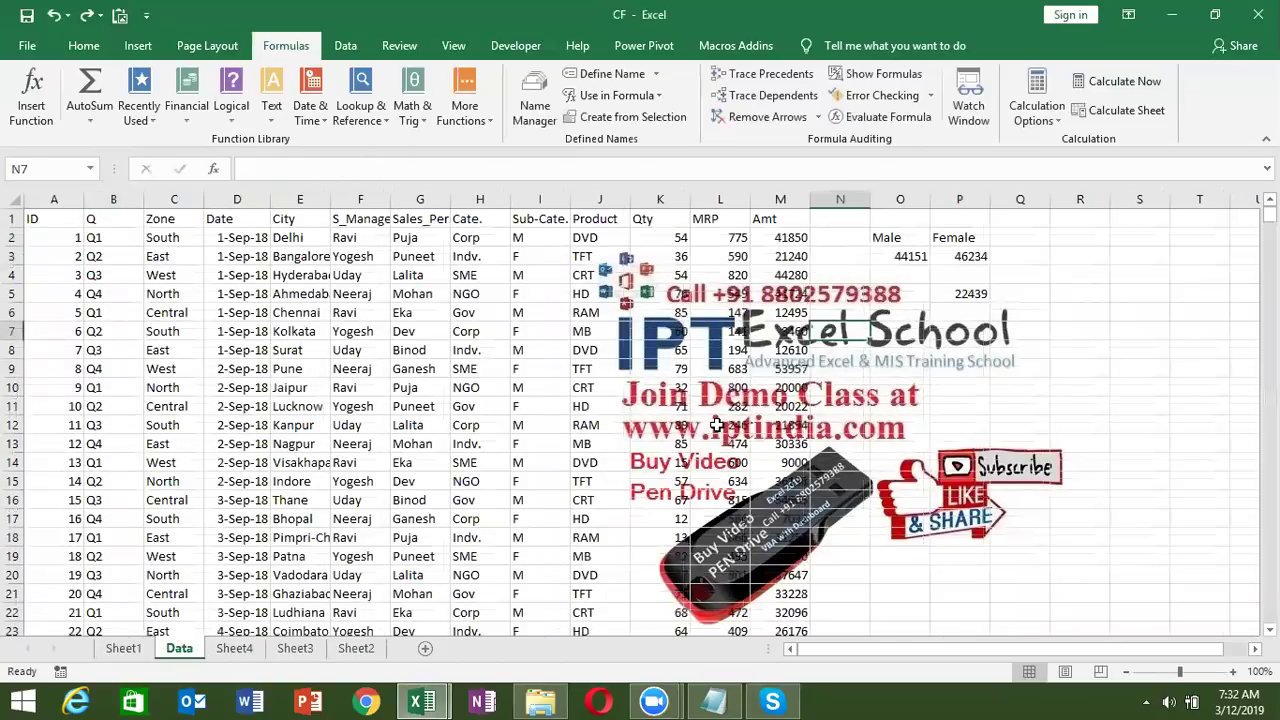
pyautogui.click(926, 258)
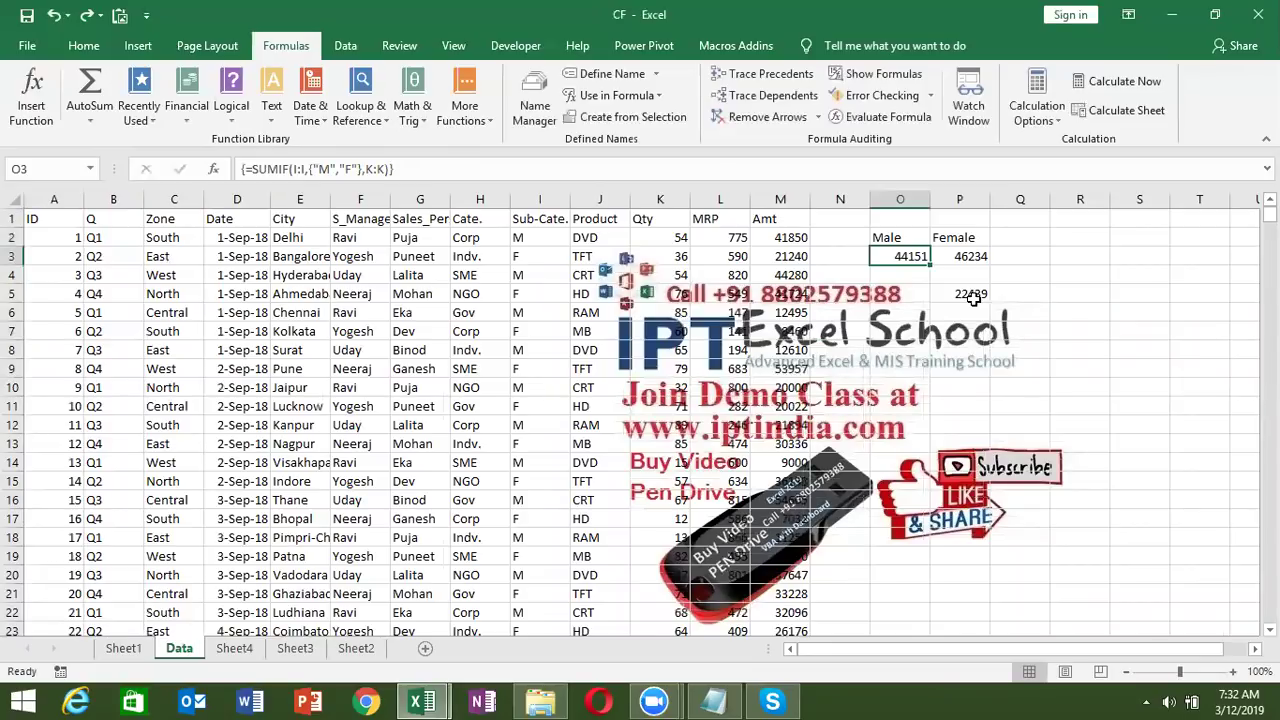
pyautogui.click(963, 293)
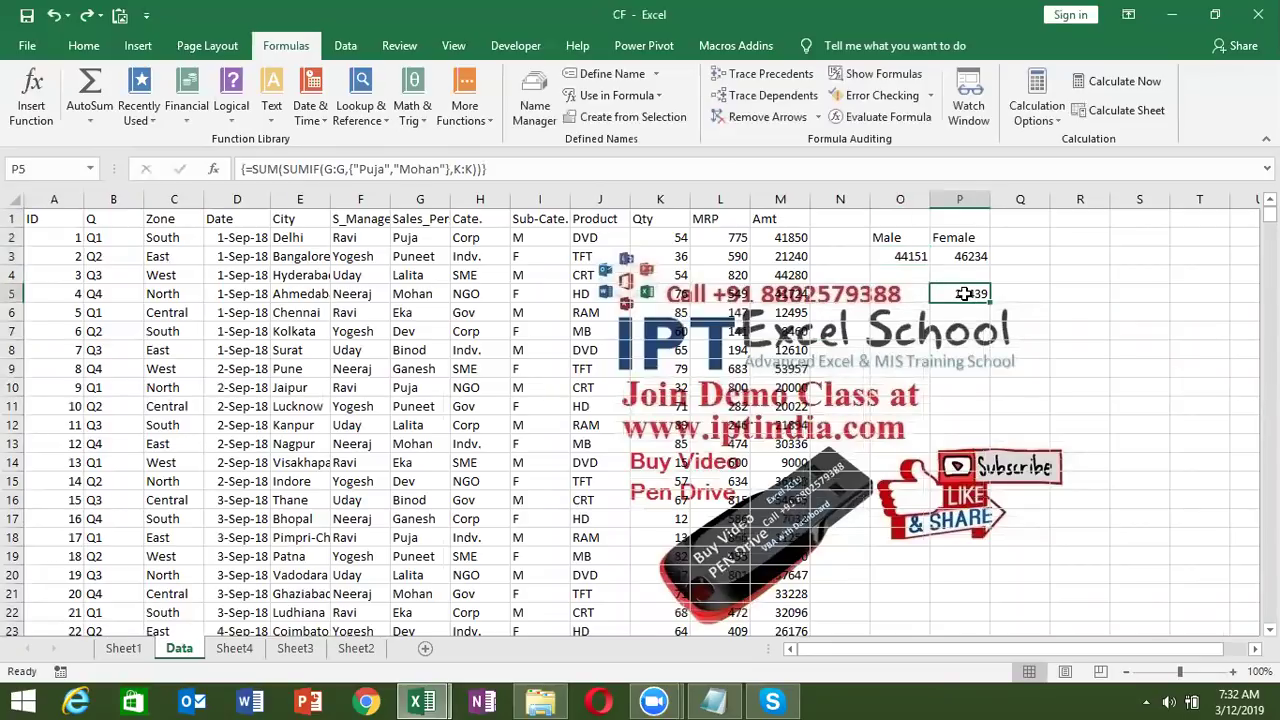
pyautogui.click(357, 649)
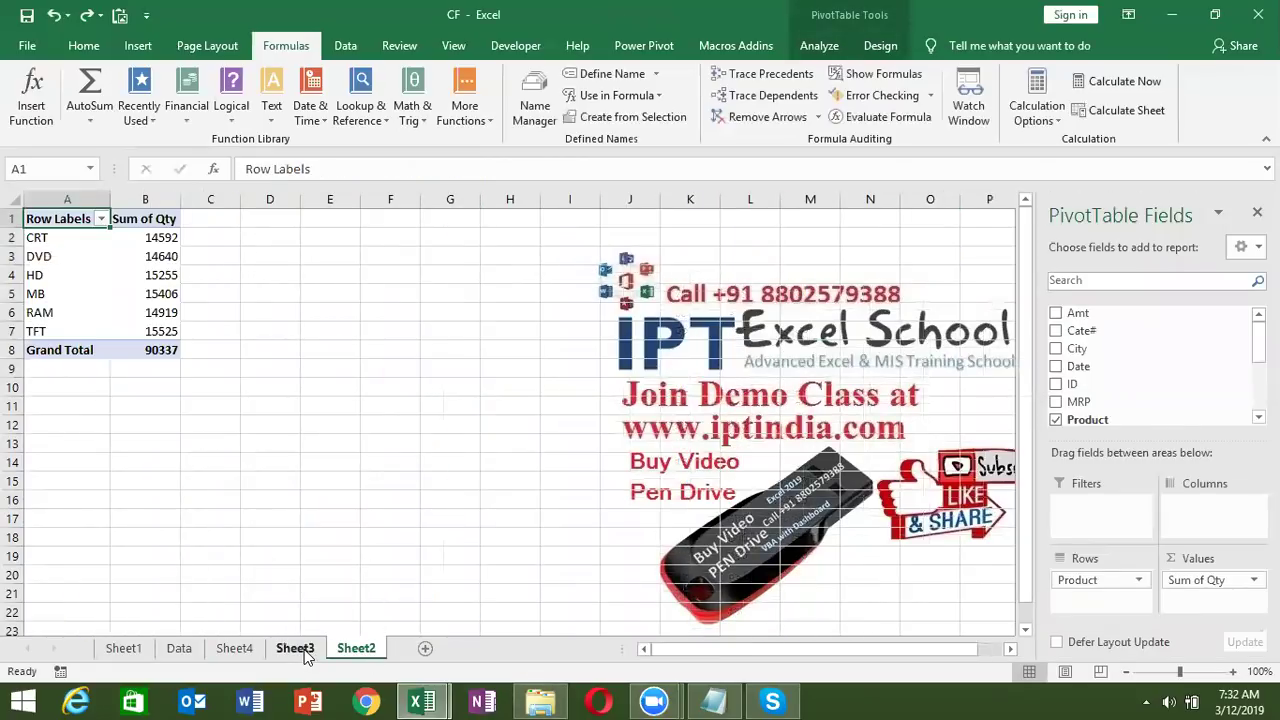
# - Go back to Sheet3 with its VLOOKUP results 775 and 282
pyautogui.click(304, 649)
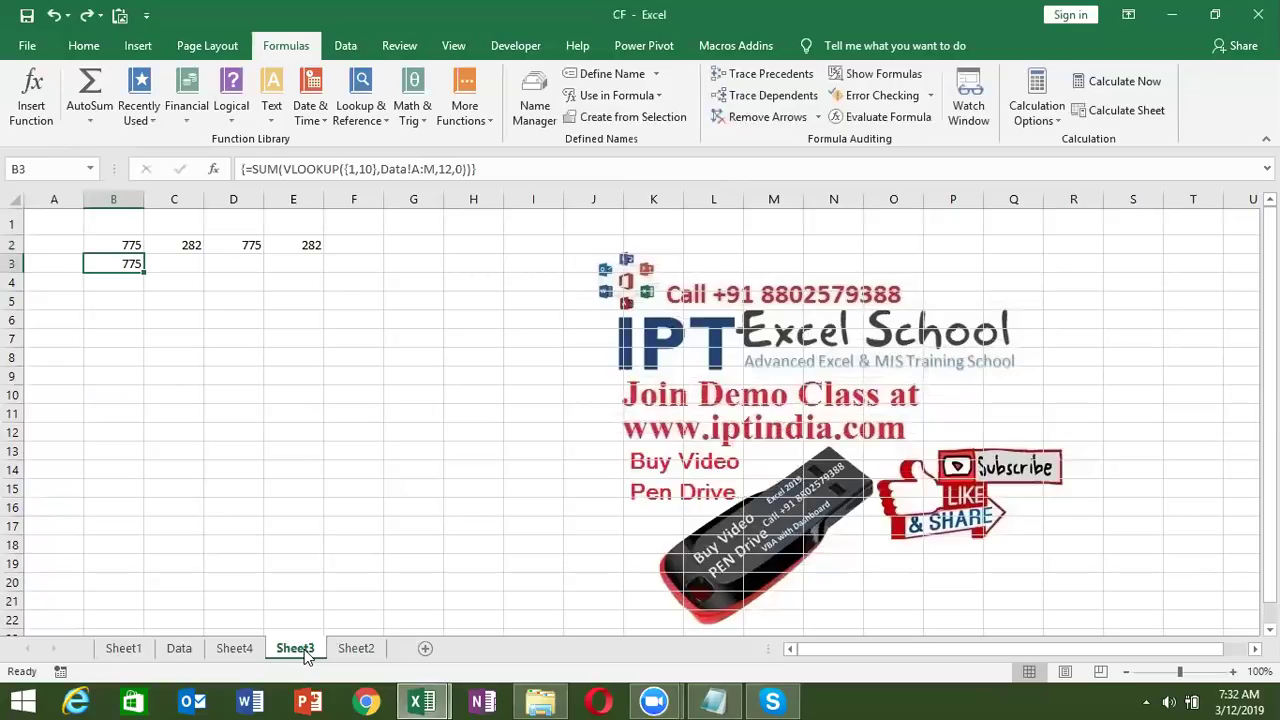
pyautogui.press('Up')
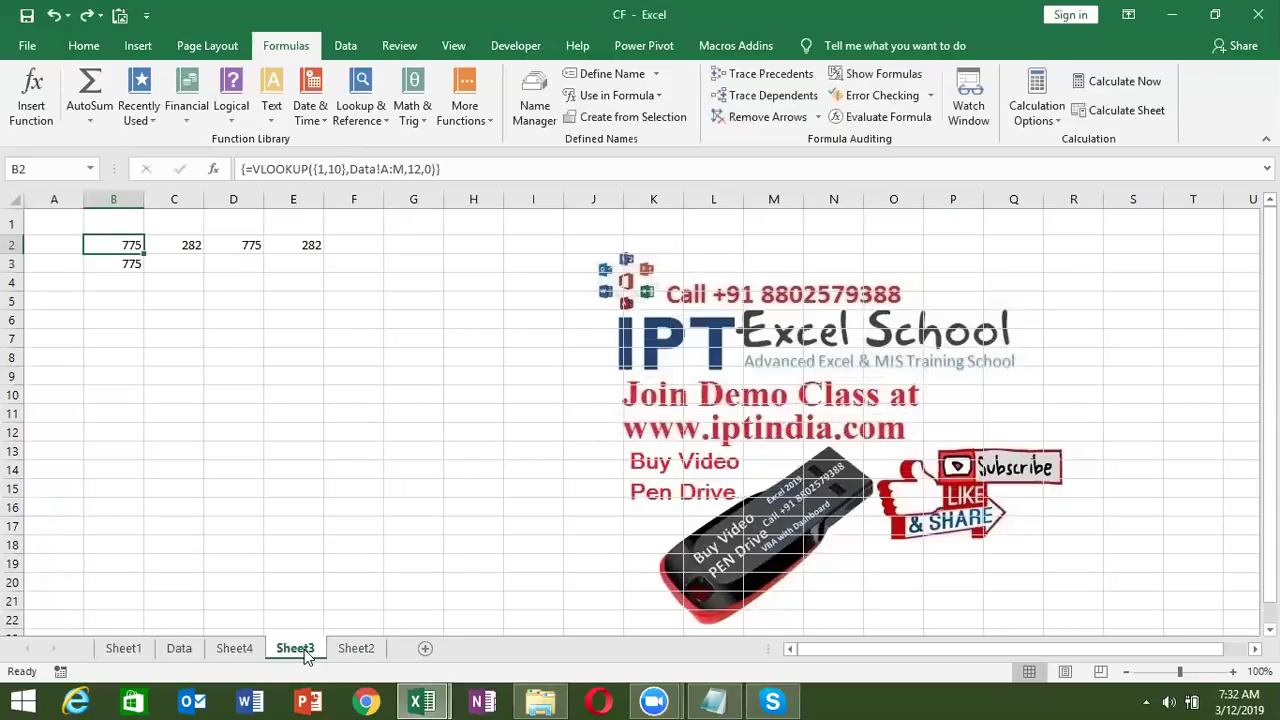
pyautogui.press('Right')
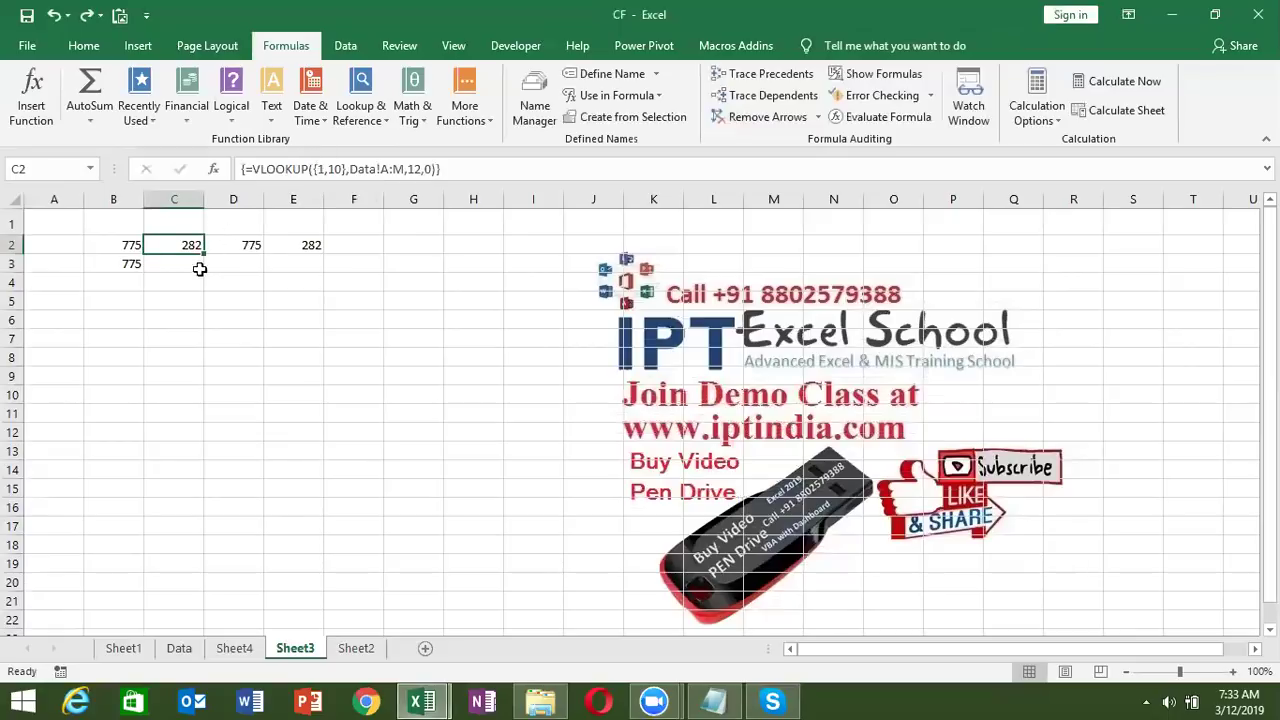
# - Re-enter C2's VLOOKUP as an array formula and review B3's formula
pyautogui.moveTo(194, 298); pyautogui.dragTo(226, 293)
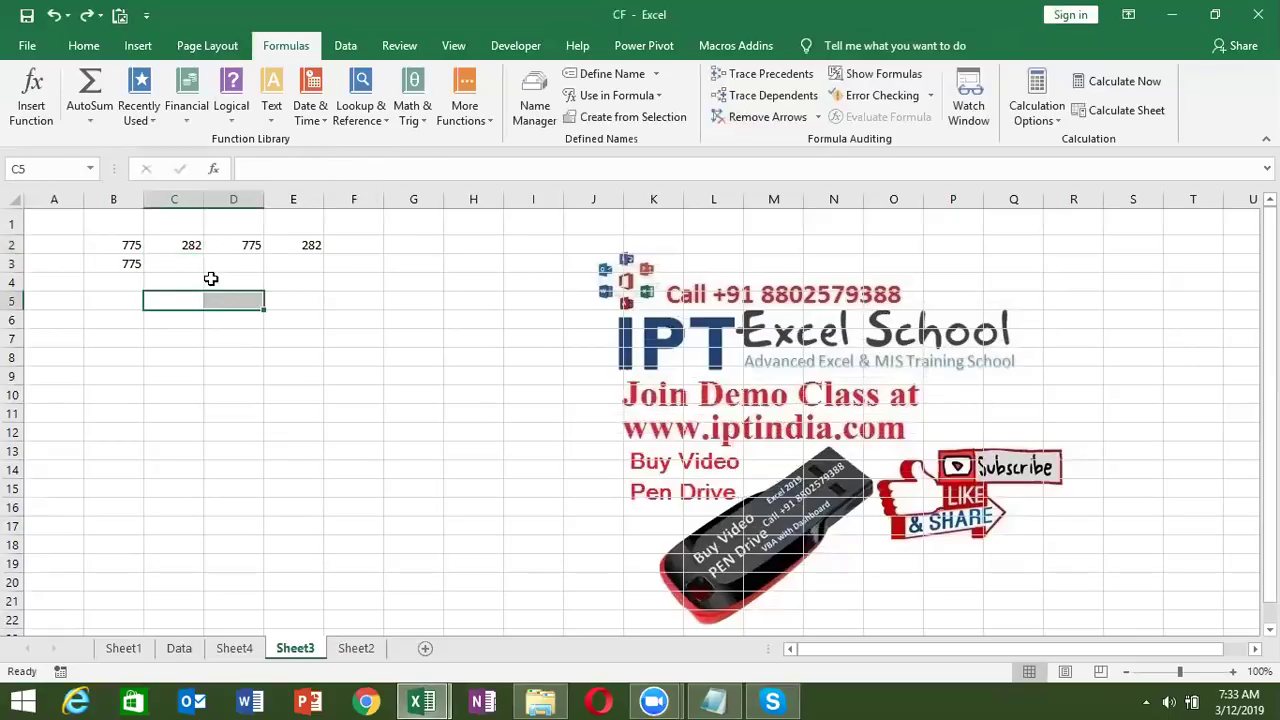
pyautogui.doubleClick(189, 246)
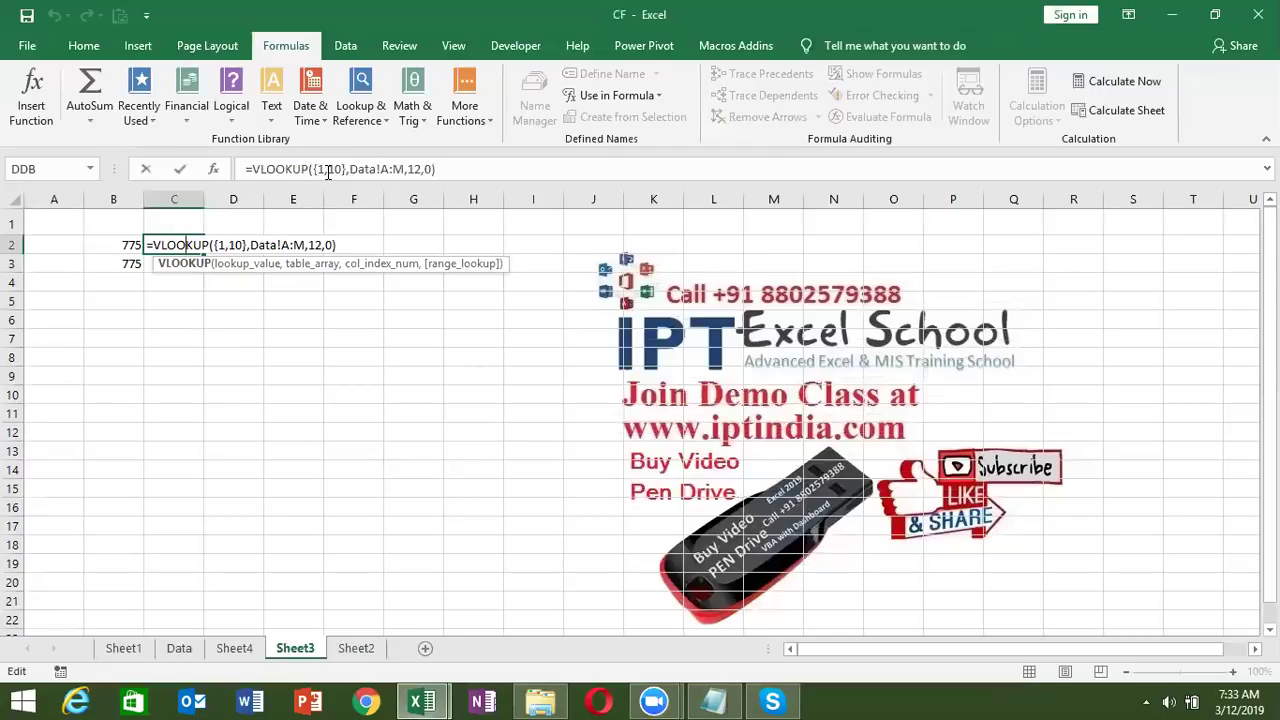
pyautogui.hotkey('ctrl', 'shift', 'Return')
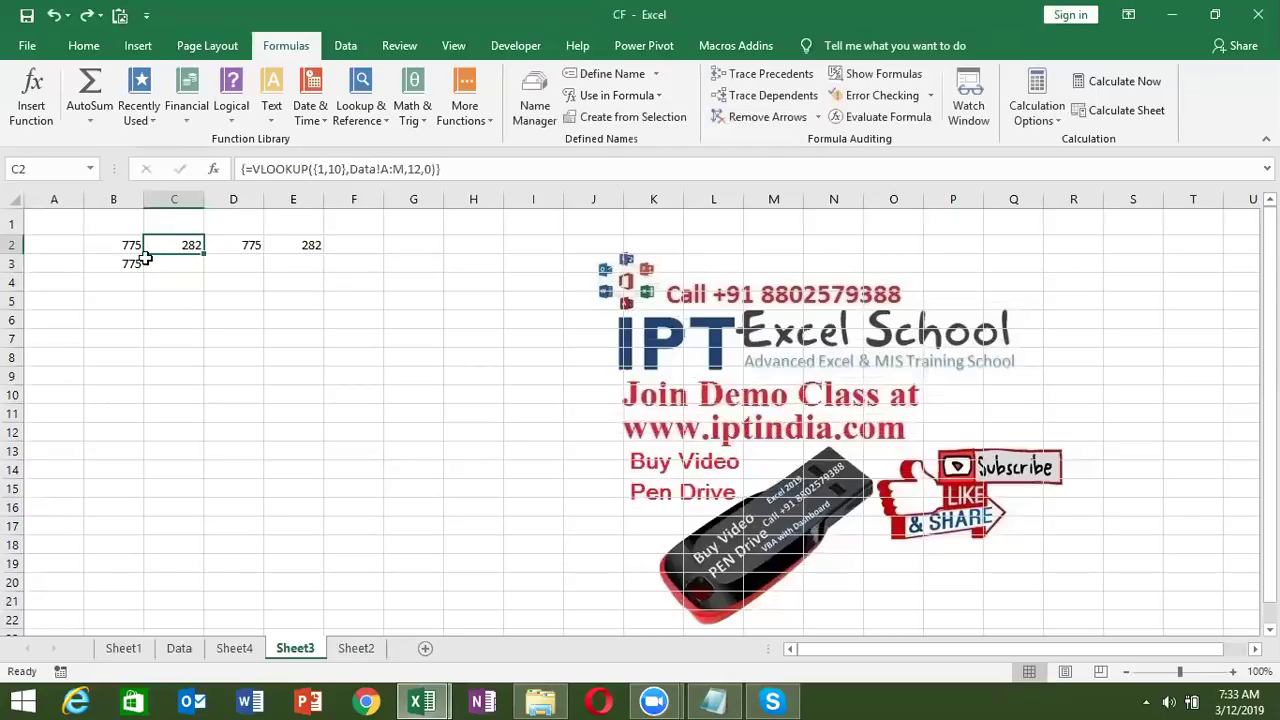
pyautogui.click(128, 263)
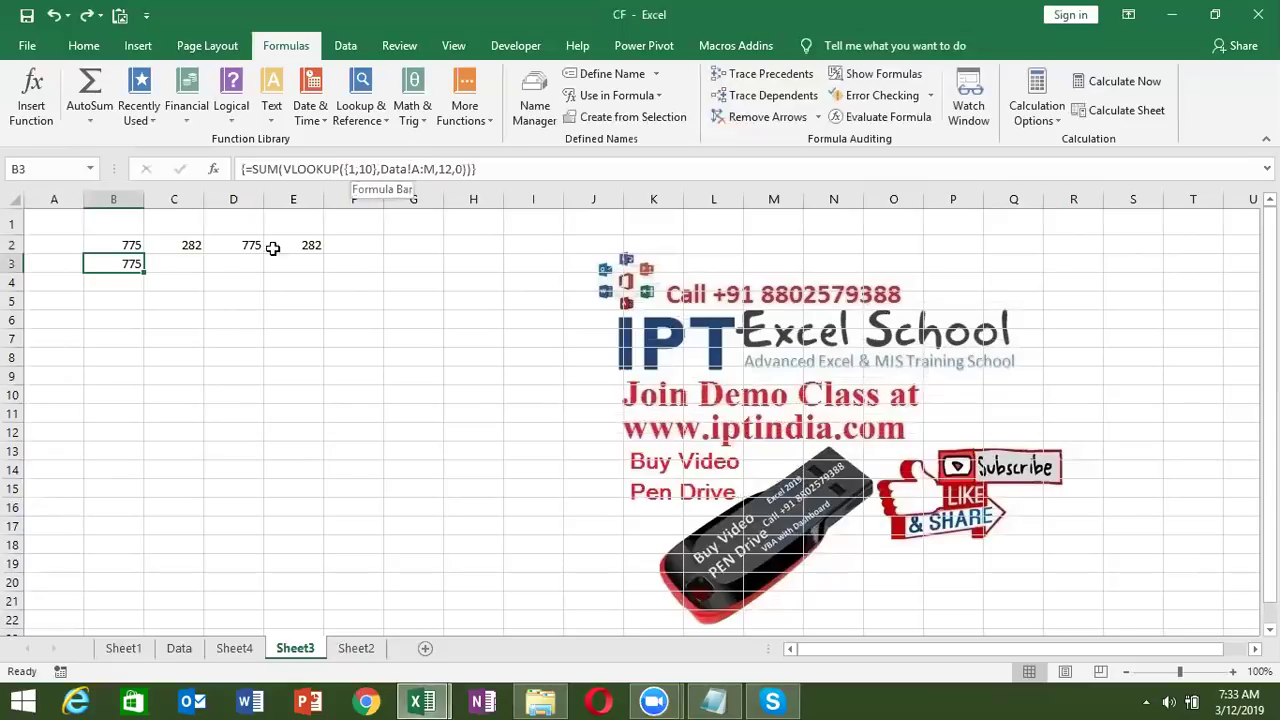
# - Paste =VLOOKUP({1,10},Data!A:M,12,0) into B5 and change its lookup array to {1;10}
pyautogui.click(116, 302)
pyautogui.write('=')
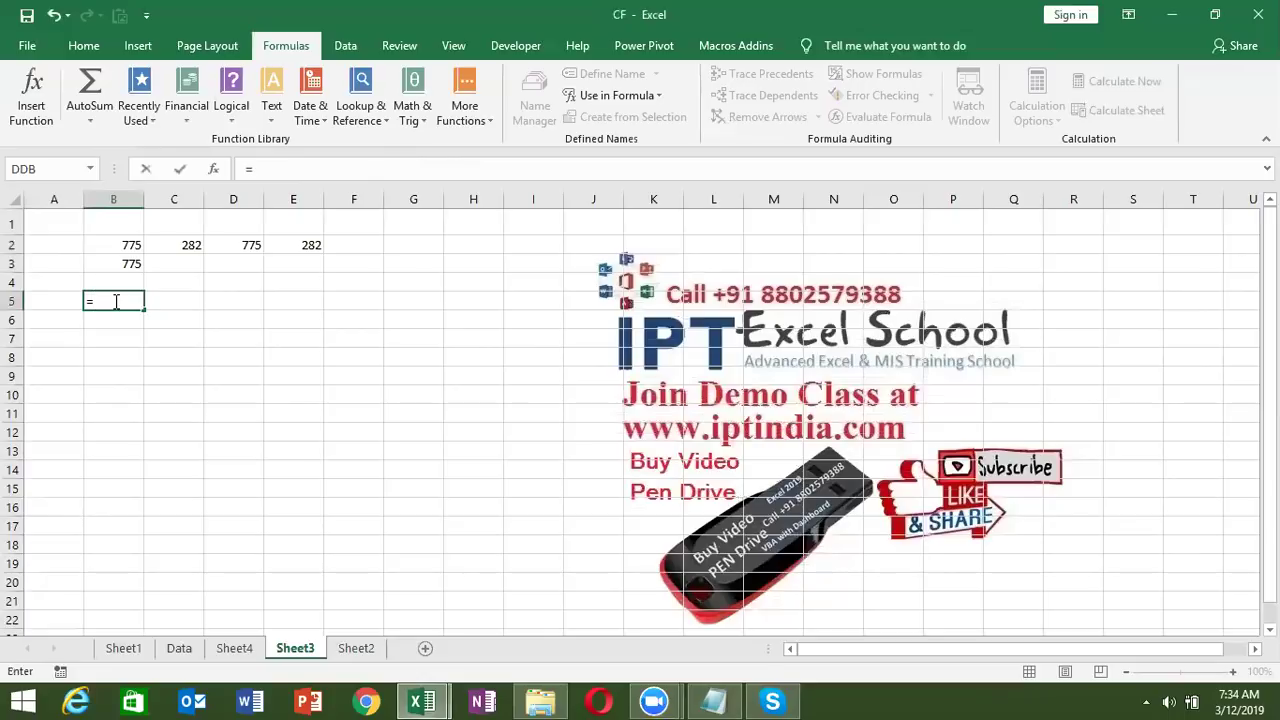
pyautogui.write('VLOOKUP({1,10},Data!A:M,12,0)')
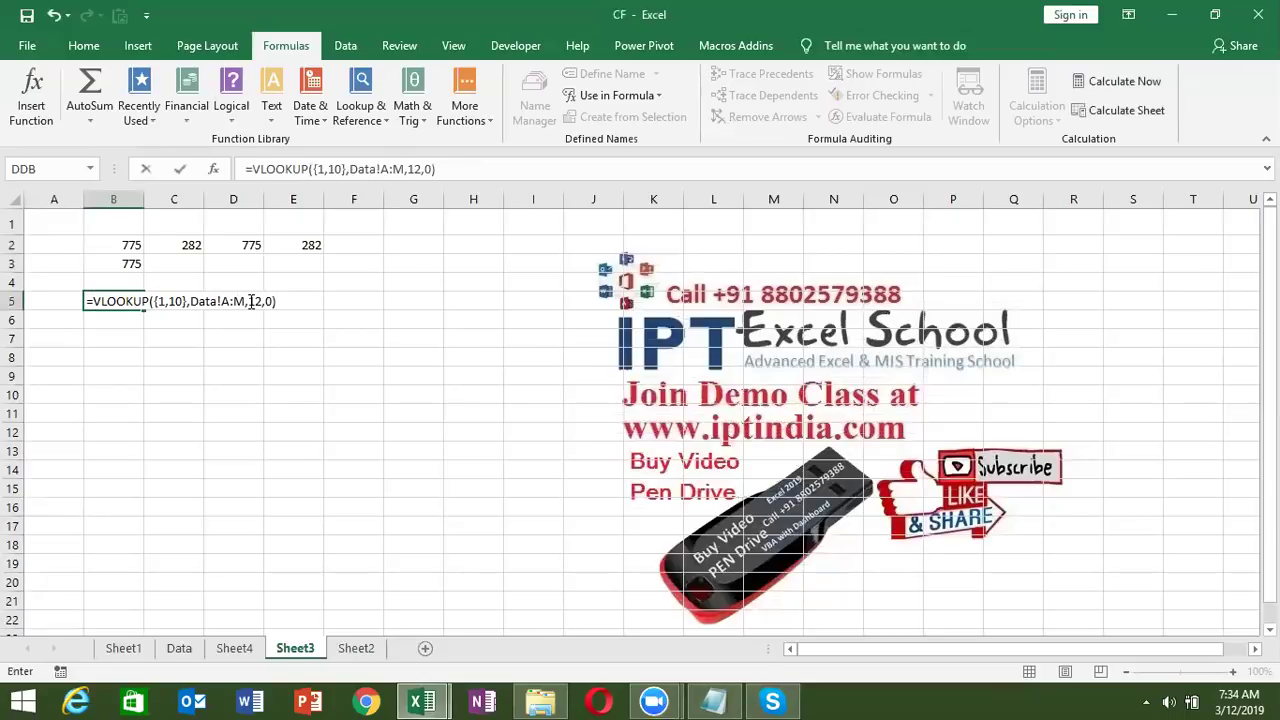
pyautogui.click(167, 302)
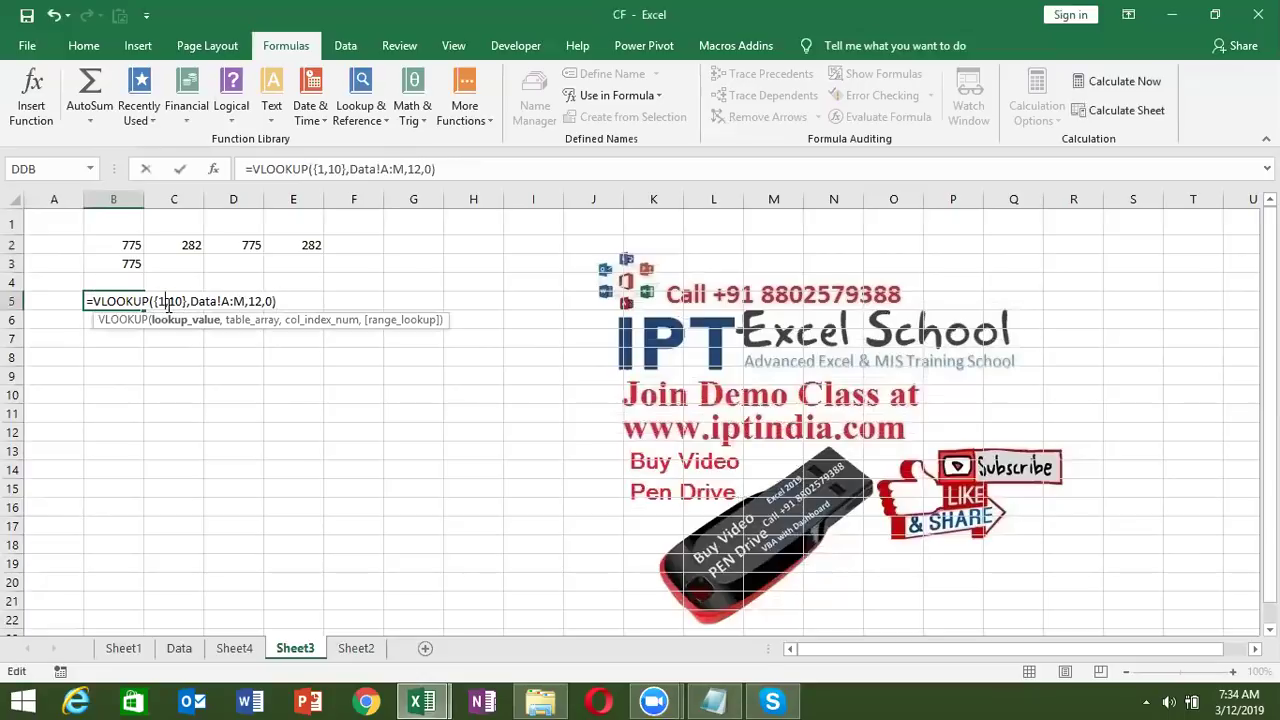
pyautogui.press('BackSpace')
pyautogui.write(';')
pyautogui.press('Return')
# - Enter B5's formula across B5:B6 as an array, then type ={1,2,3,4;5,6,7,8} in B9
pyautogui.press('Up')
pyautogui.hotkey('shift', 'Down')
pyautogui.press('F2')
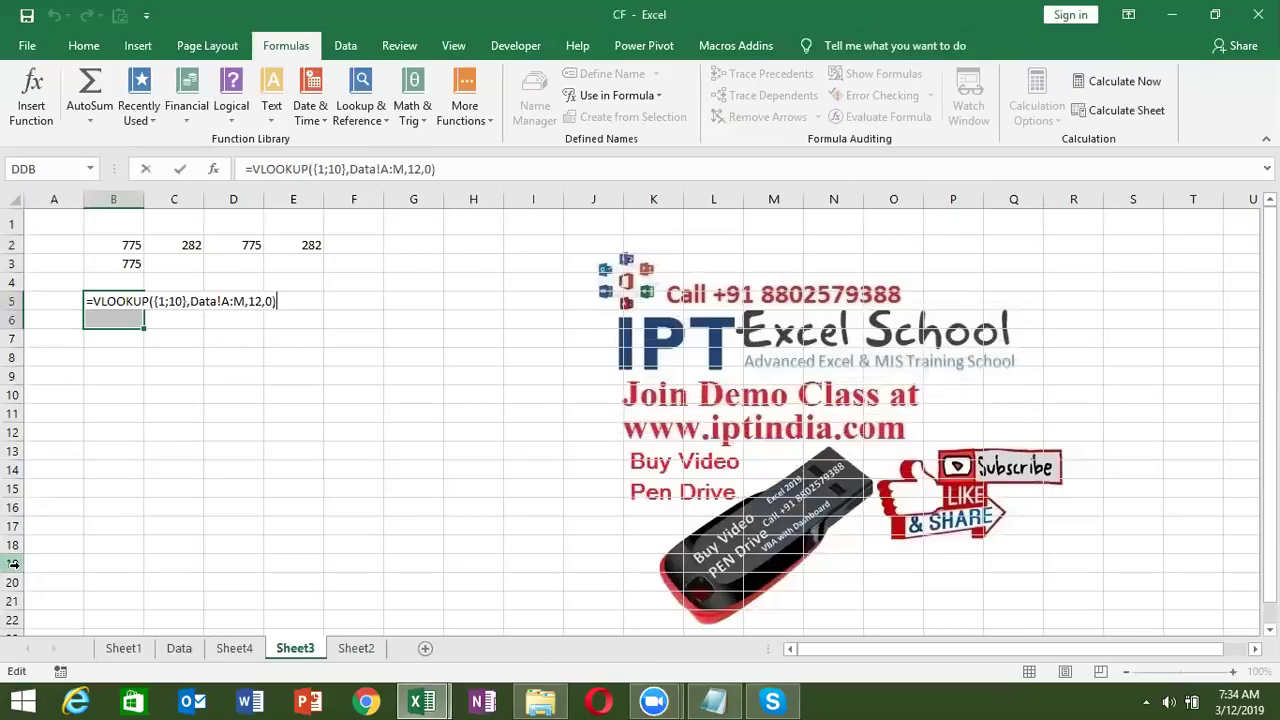
pyautogui.hotkey('ctrl', 'shift', 'Return')
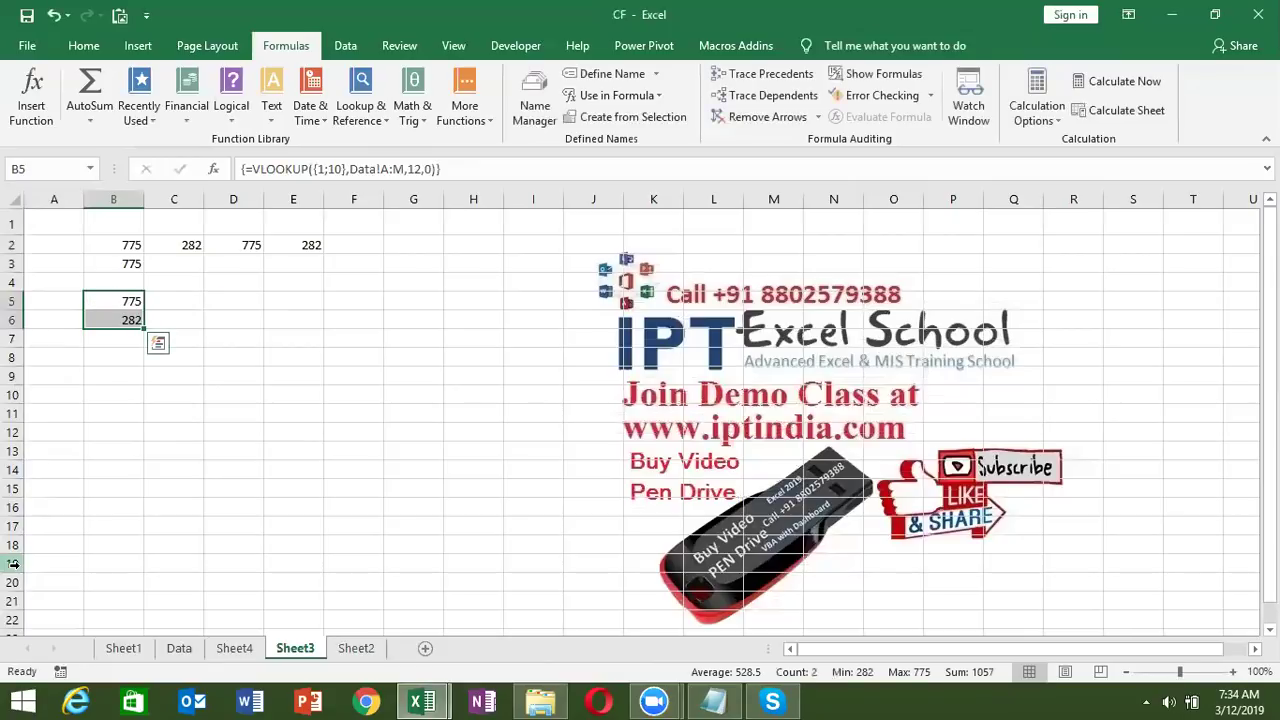
pyautogui.click(124, 375)
pyautogui.write('=')
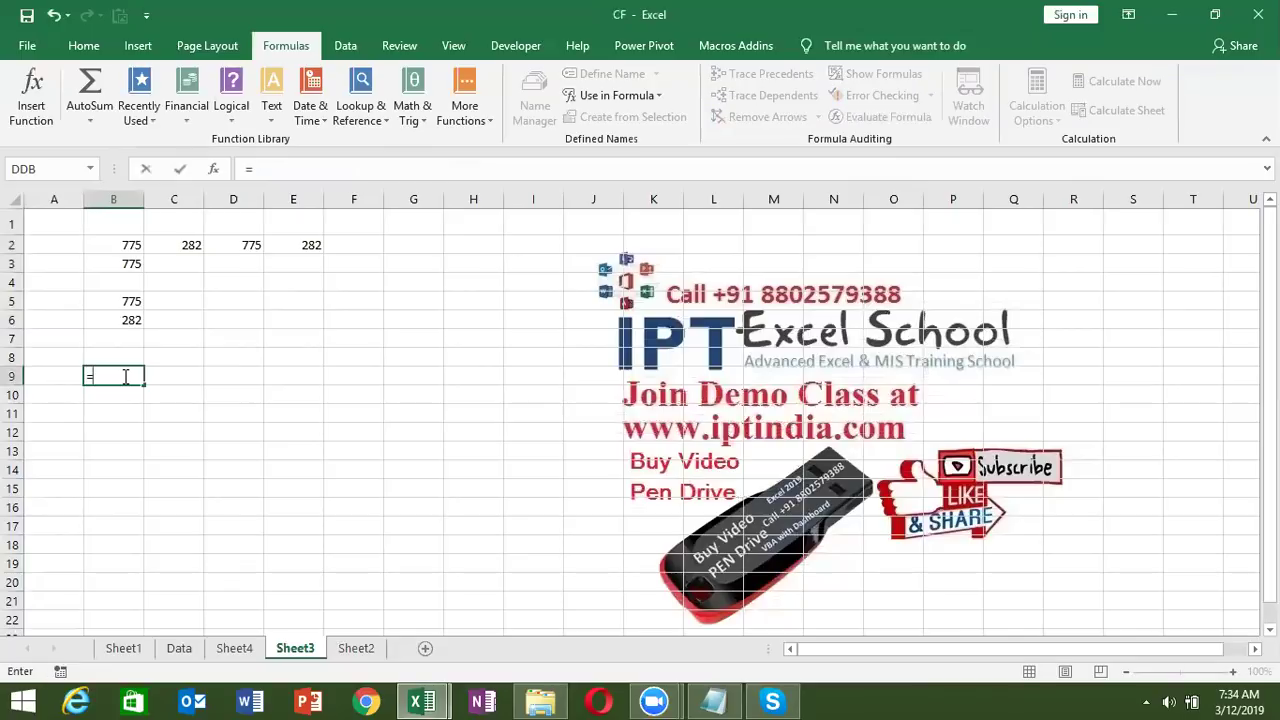
pyautogui.write('{')
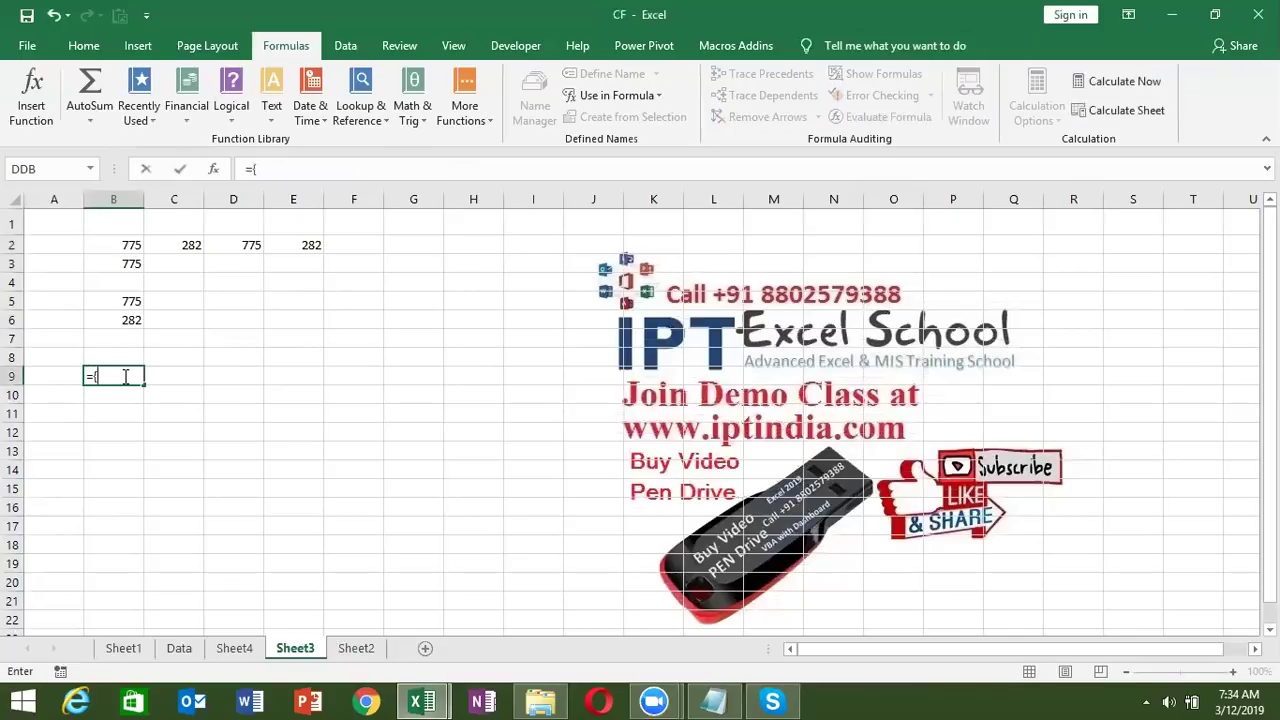
pyautogui.write('1,2,3,4;')
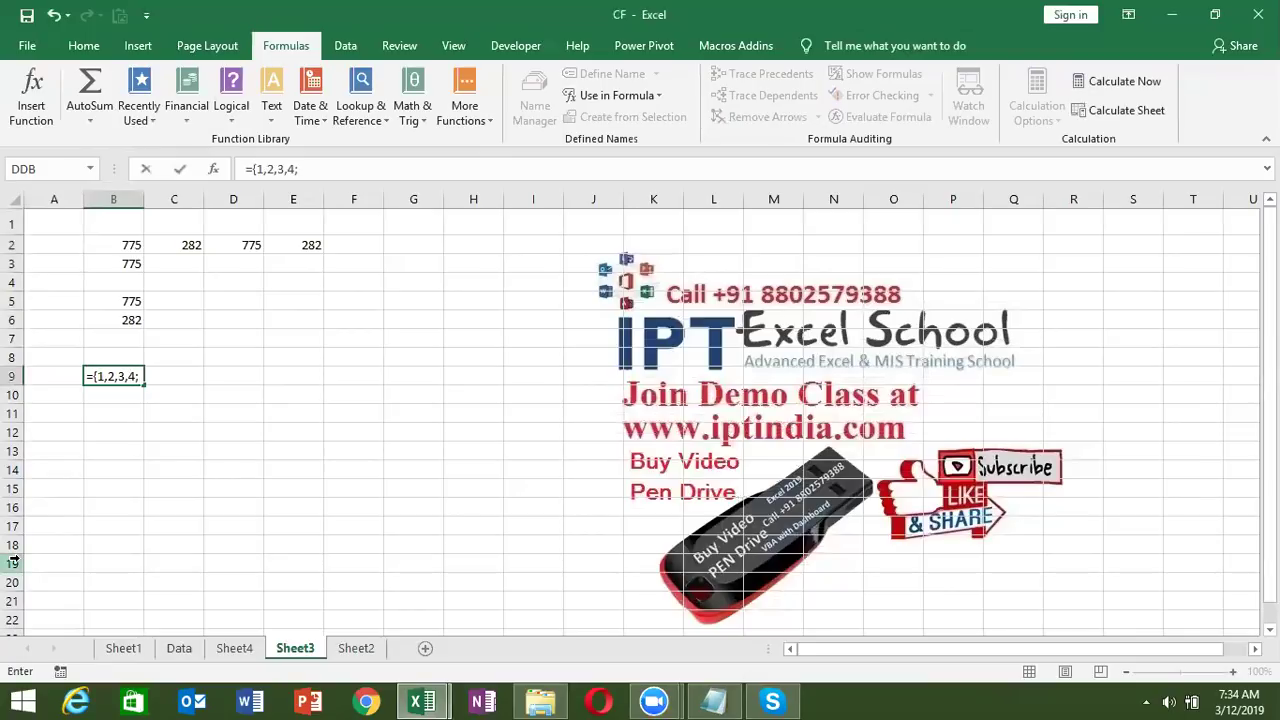
pyautogui.write('5,')
pyautogui.write('6,7,8}')
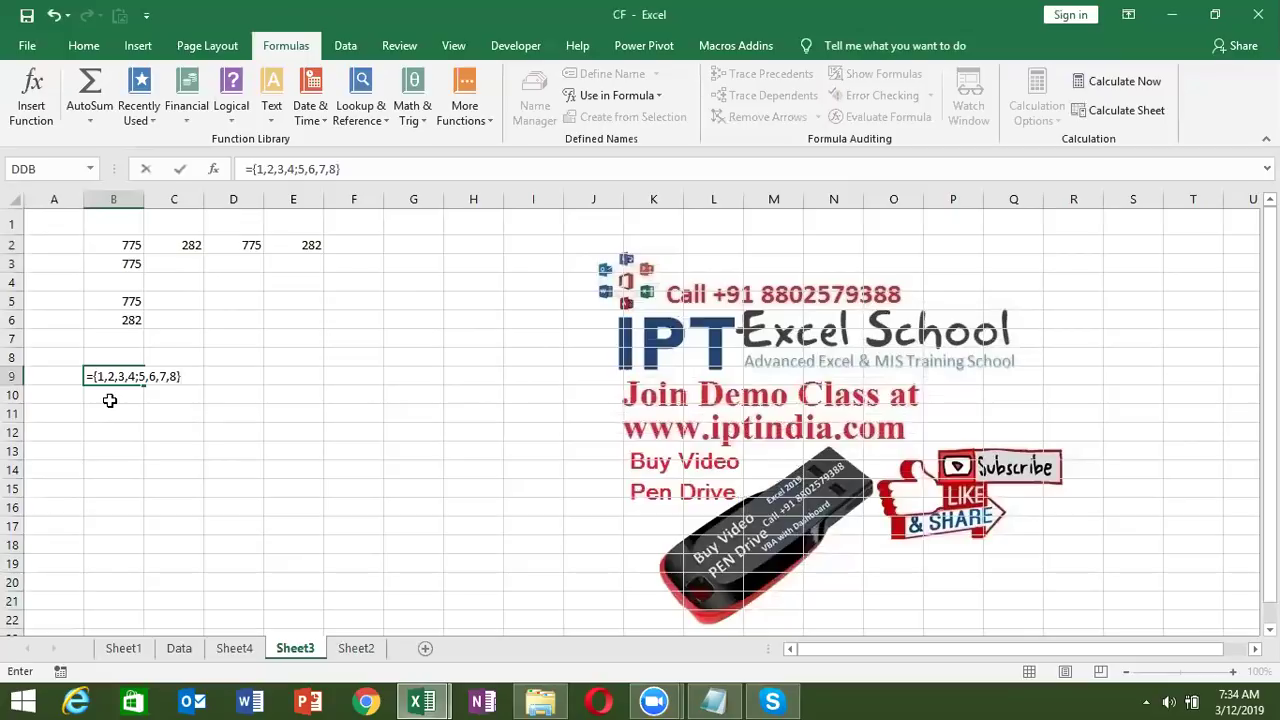
# - Spread the array constant {1,2,3,4;5,6,7,8} across B9:E10 as an array formula
pyautogui.press('Return')
pyautogui.press('Up')
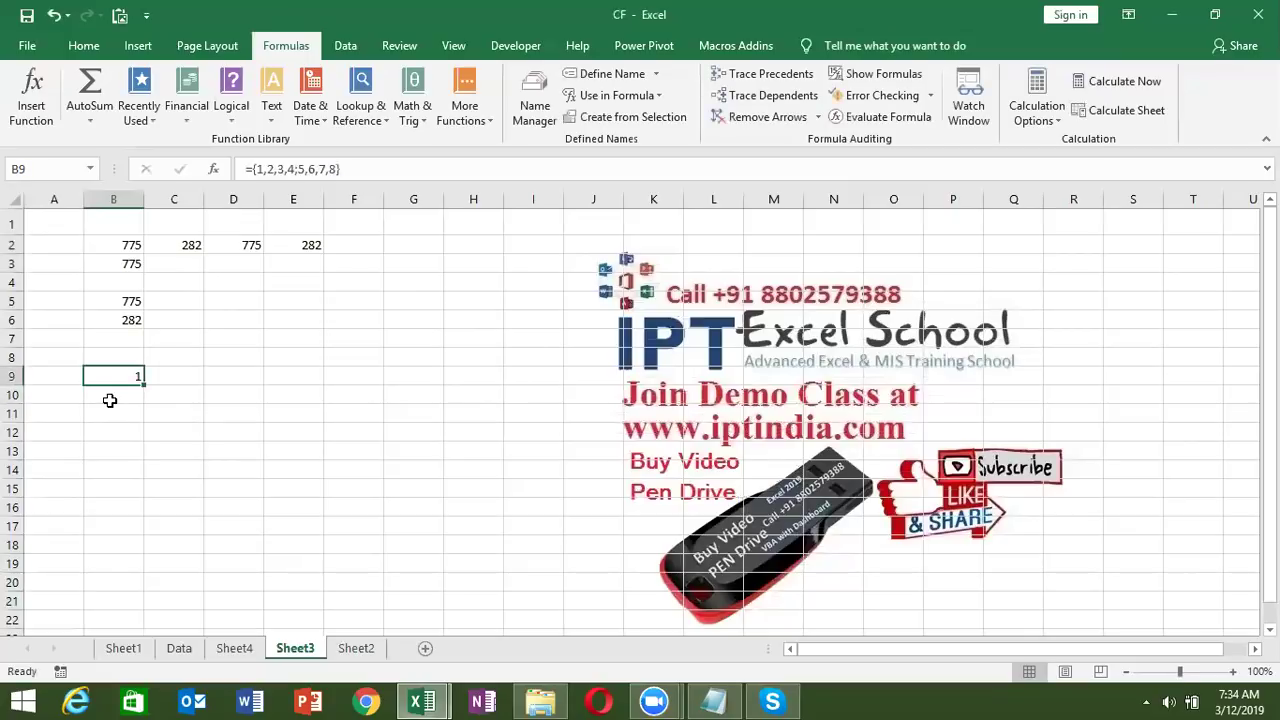
pyautogui.hotkey('shift', 'Right')
pyautogui.hotkey('shift', 'Right')
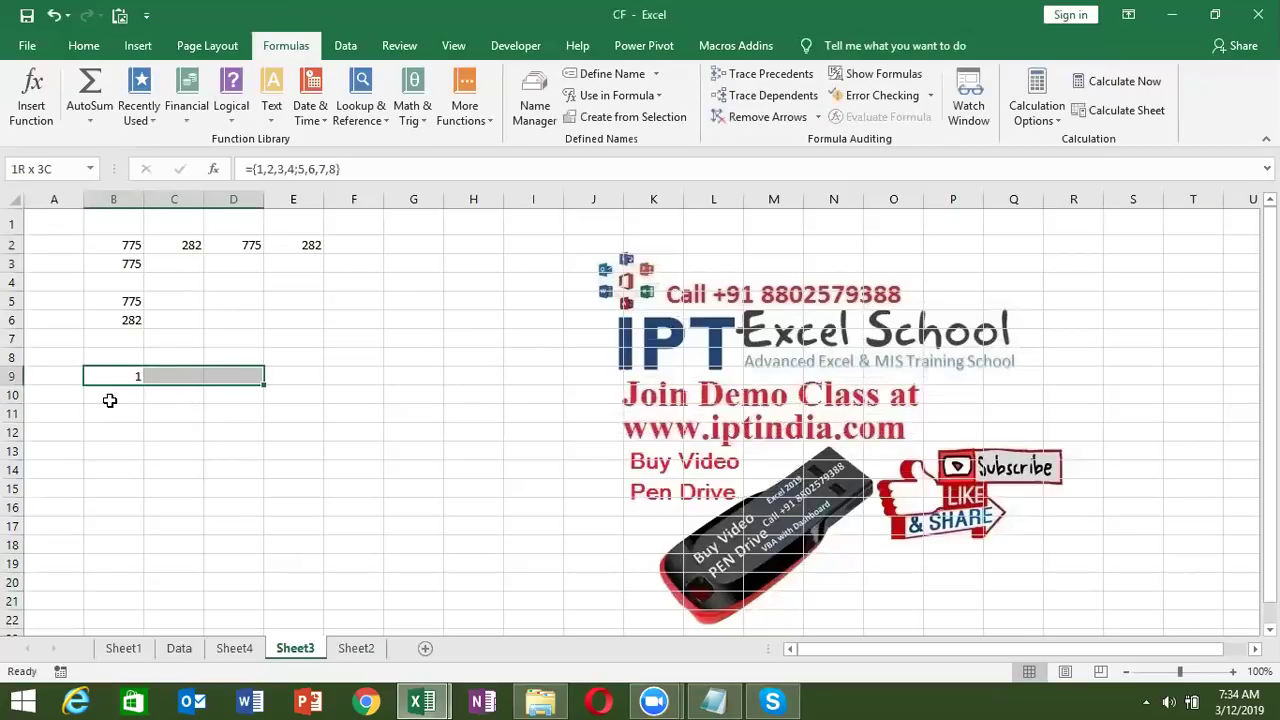
pyautogui.hotkey('shift', 'Right')
pyautogui.hotkey('shift', 'Down')
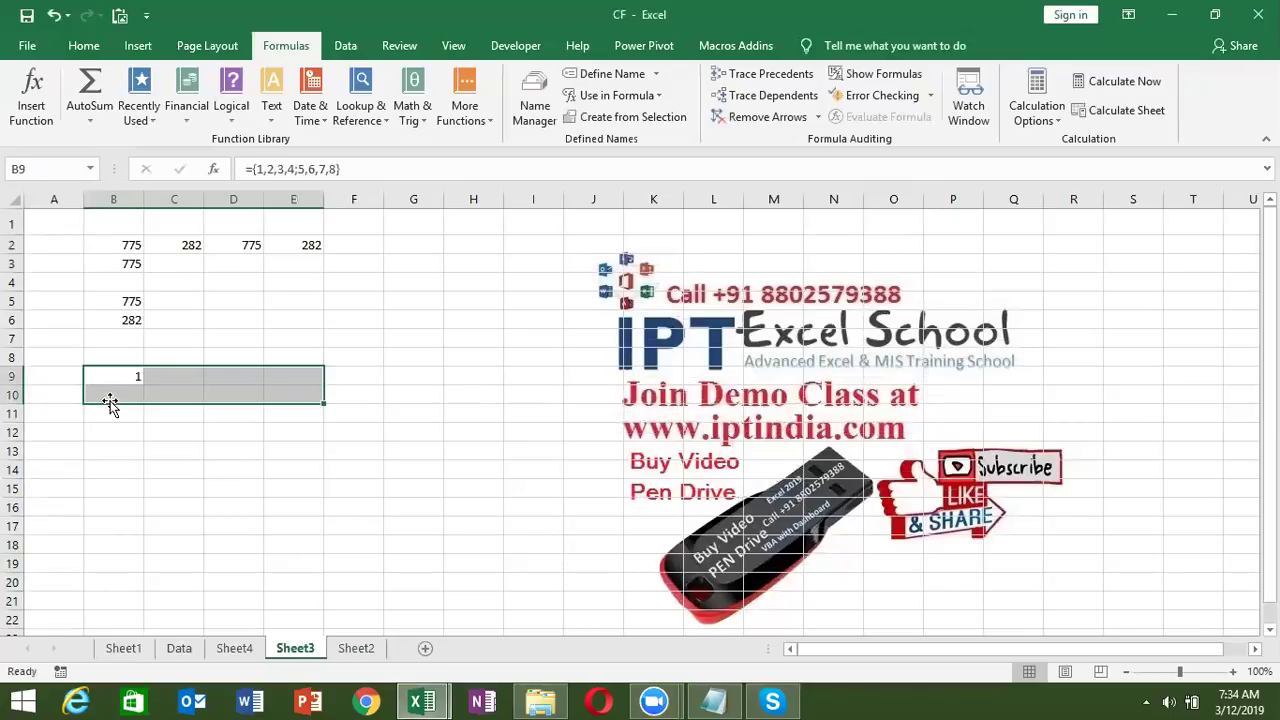
pyautogui.press('F2')
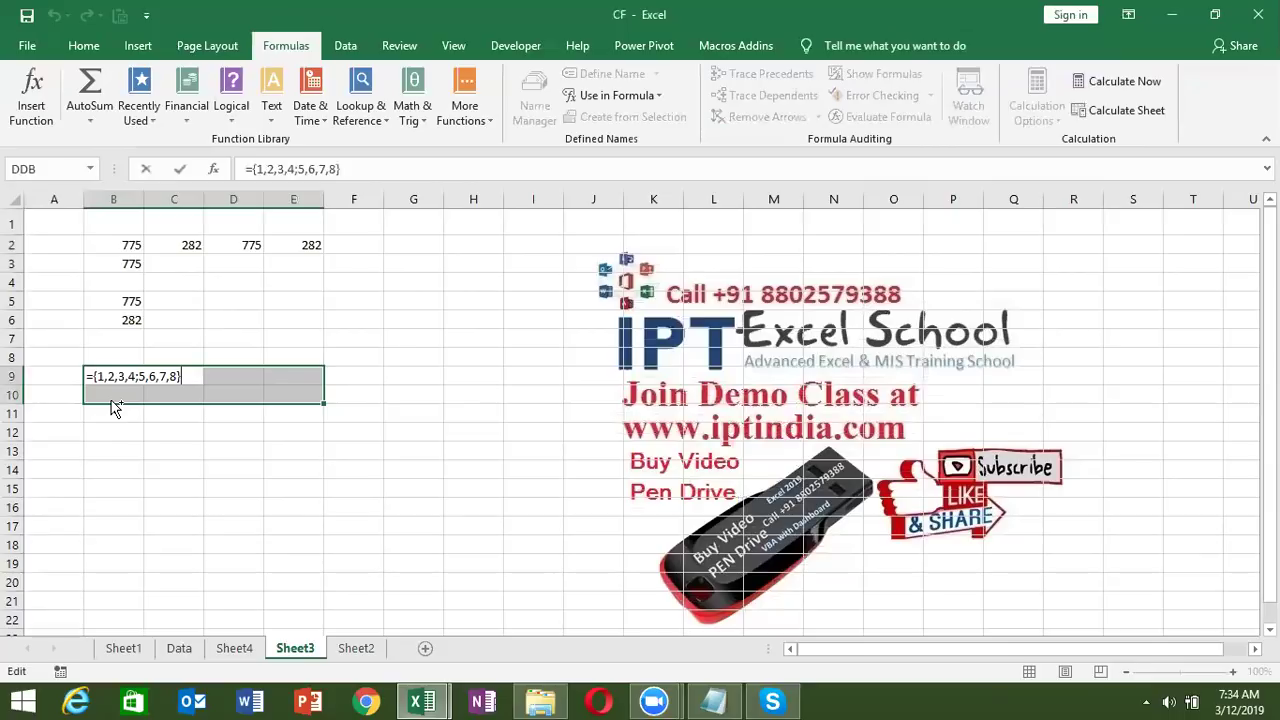
pyautogui.hotkey('ctrl', 'shift', 'Return')
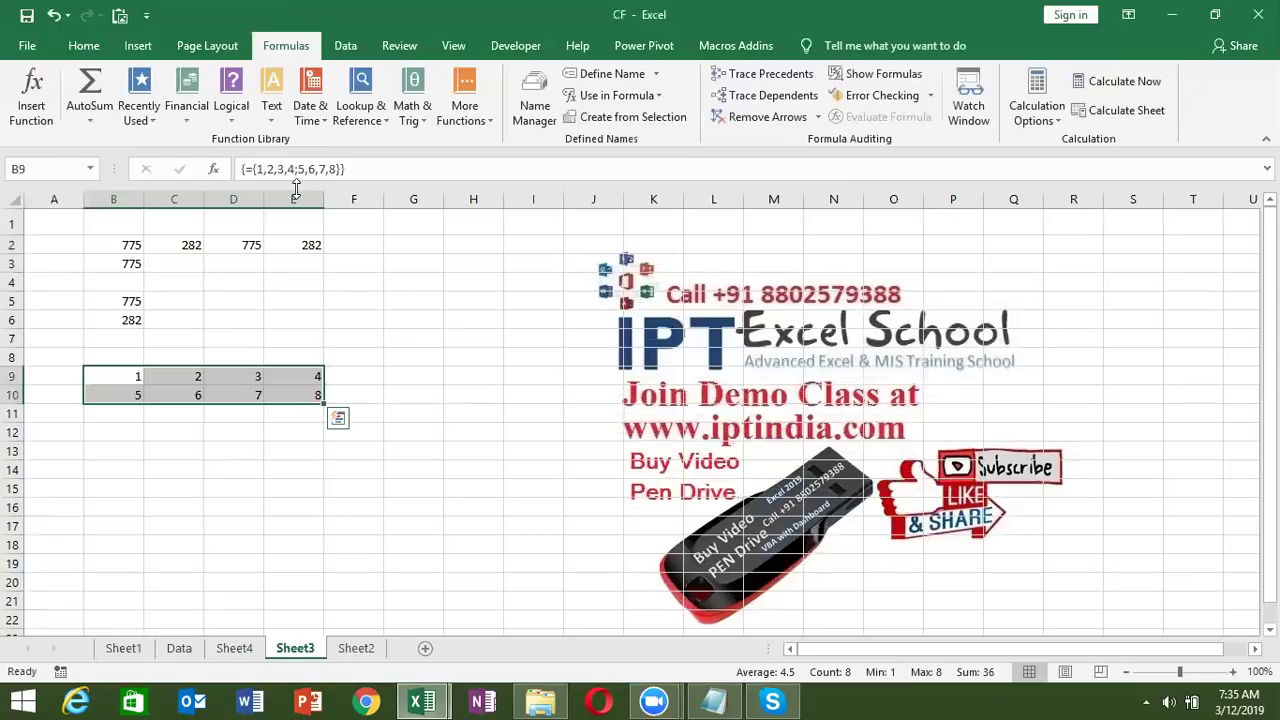
# - On a new sheet, enter the codes 5, 6, 7, 8, 9 and 4 in F1:F6
pyautogui.click(424, 649)
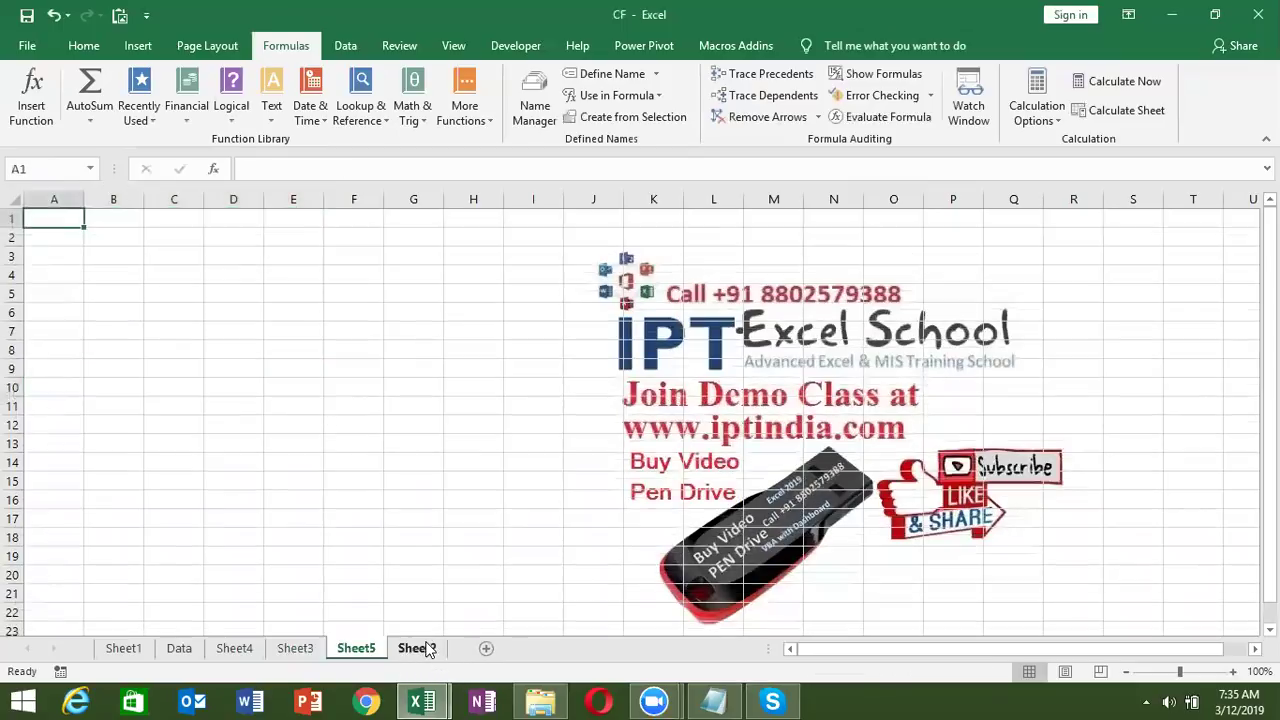
pyautogui.click(377, 218)
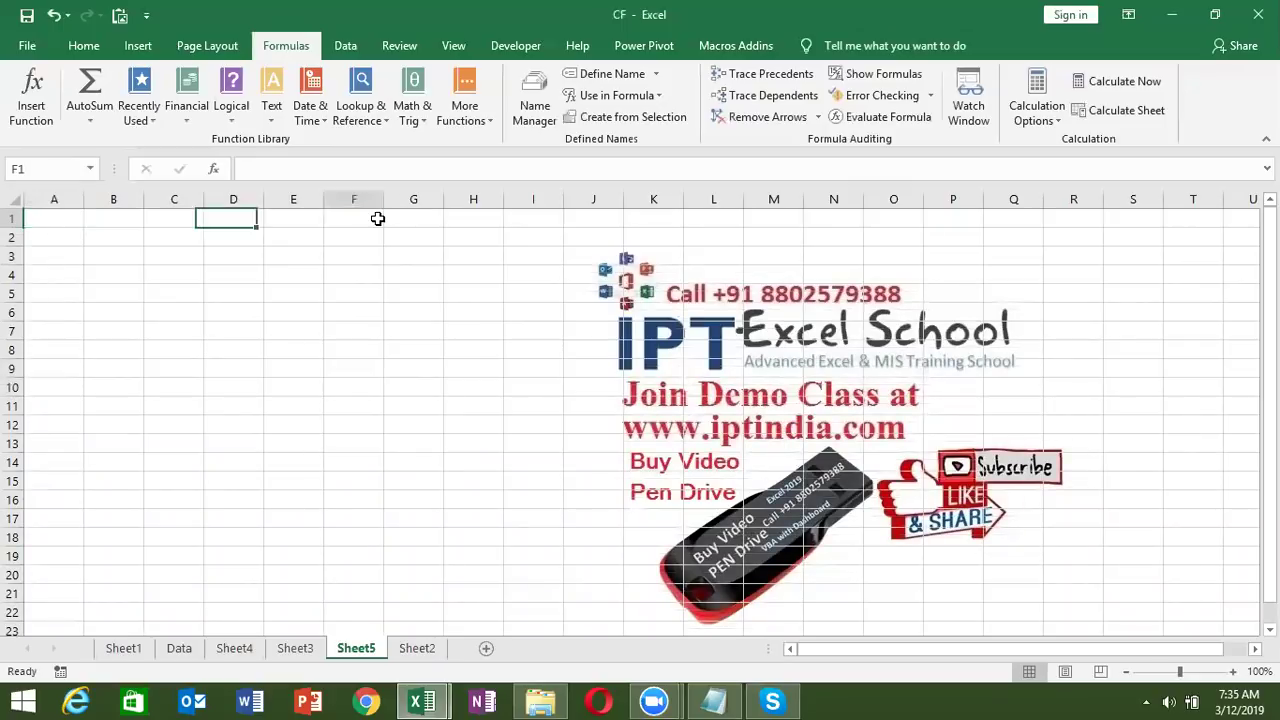
pyautogui.write('5 6 7 8')
pyautogui.press('Return')
pyautogui.write('9')
pyautogui.press('Return')
pyautogui.write('4')
pyautogui.press('Return')
# - Type Puja in G1 and fill the names list down to G6
pyautogui.click(403, 219)
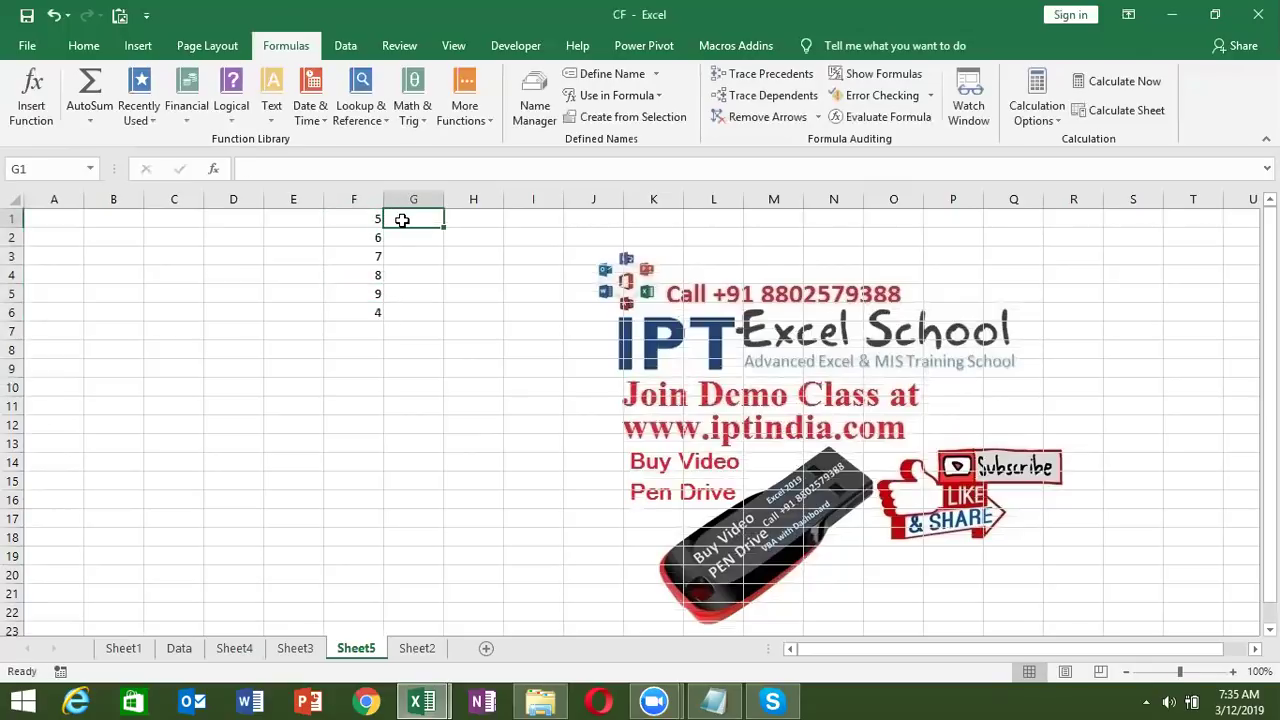
pyautogui.write('pUJA')
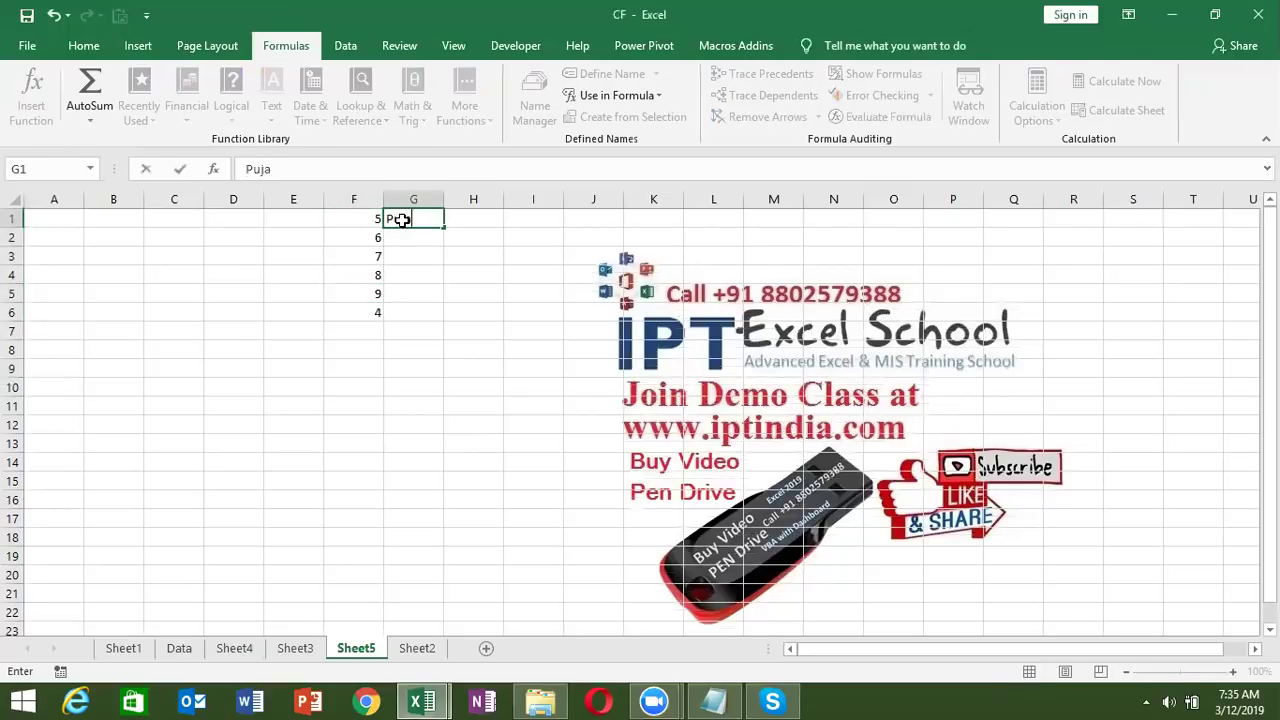
pyautogui.press('Return')
pyautogui.click(400, 218)
pyautogui.moveTo(443, 226); pyautogui.dragTo(431, 314)
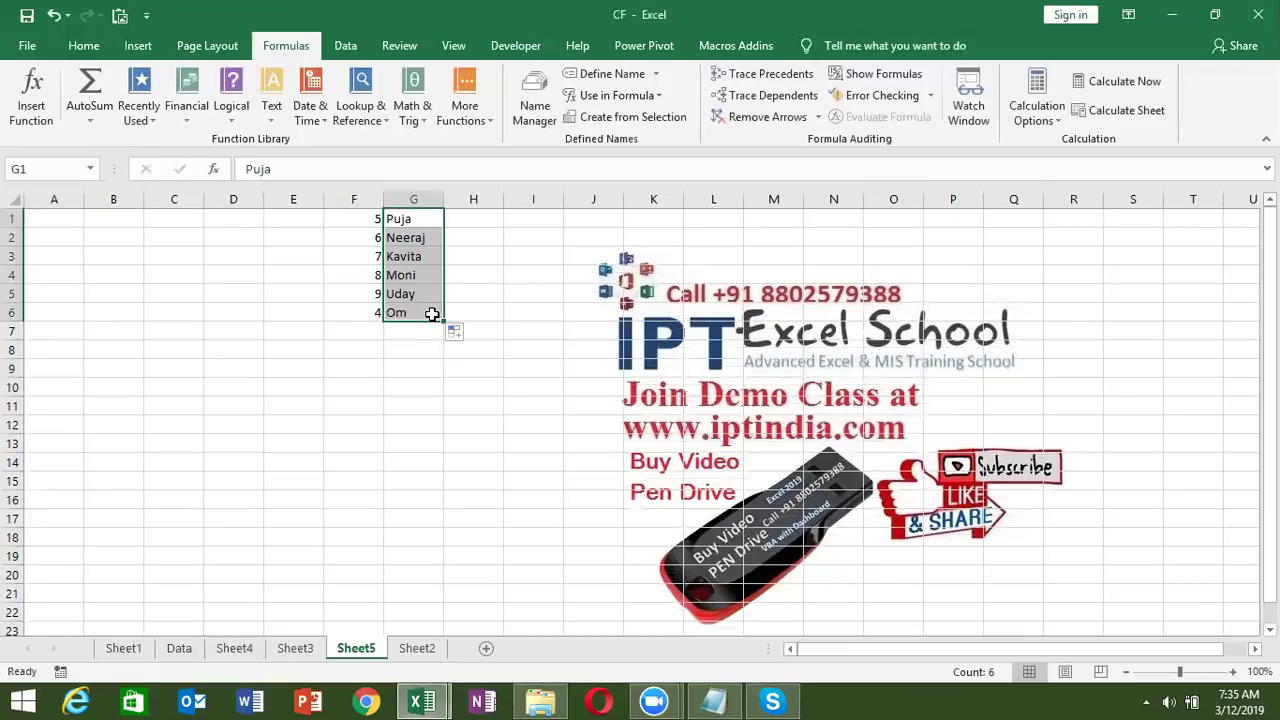
# - Add Code and Name headings in A1:B1 and enter code 5 in A2
pyautogui.click(54, 231)
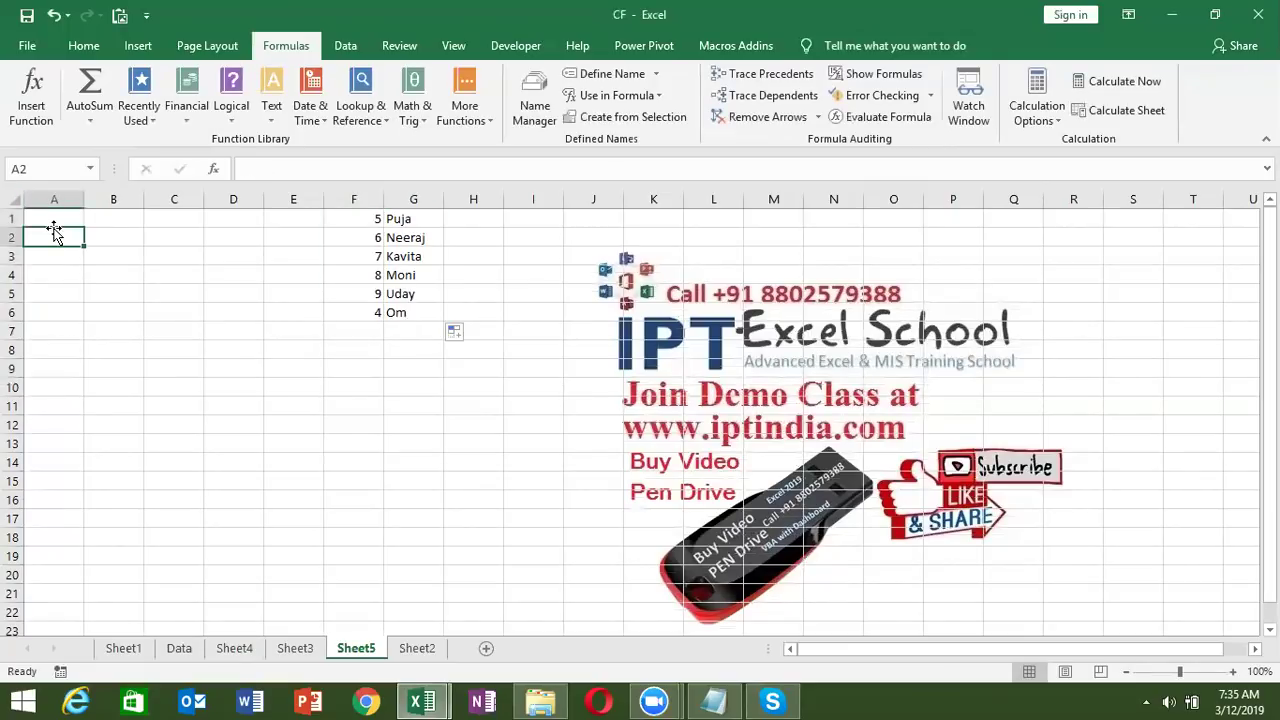
pyautogui.click(54, 226)
pyautogui.write('Cod')
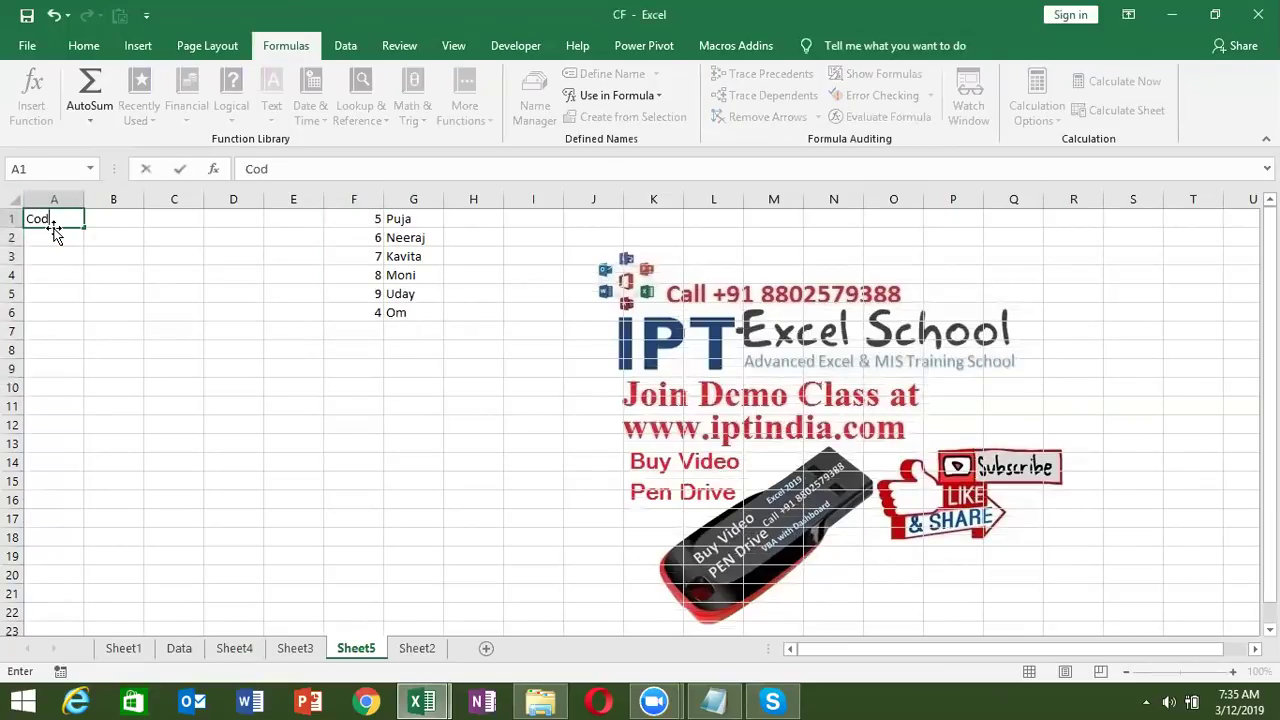
pyautogui.write('e')
pyautogui.press('Tab')
pyautogui.write('Name')
pyautogui.press('Return')
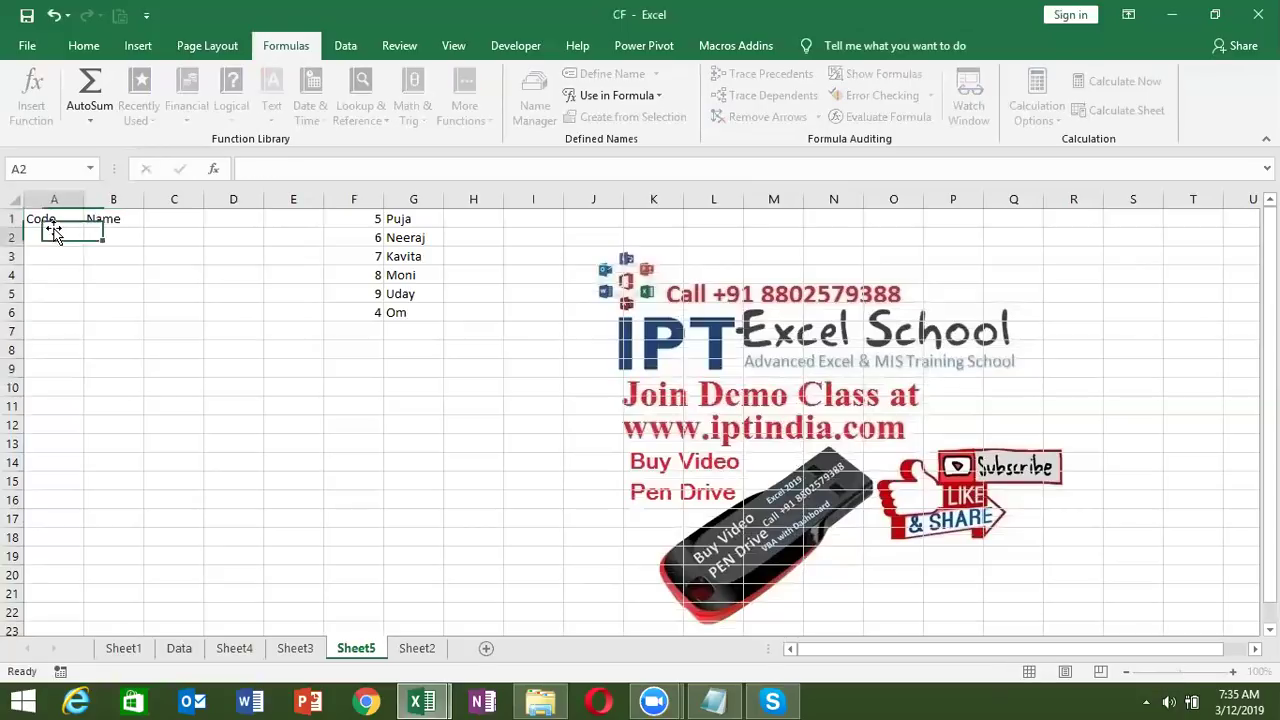
pyautogui.write('5')
pyautogui.press('Tab')
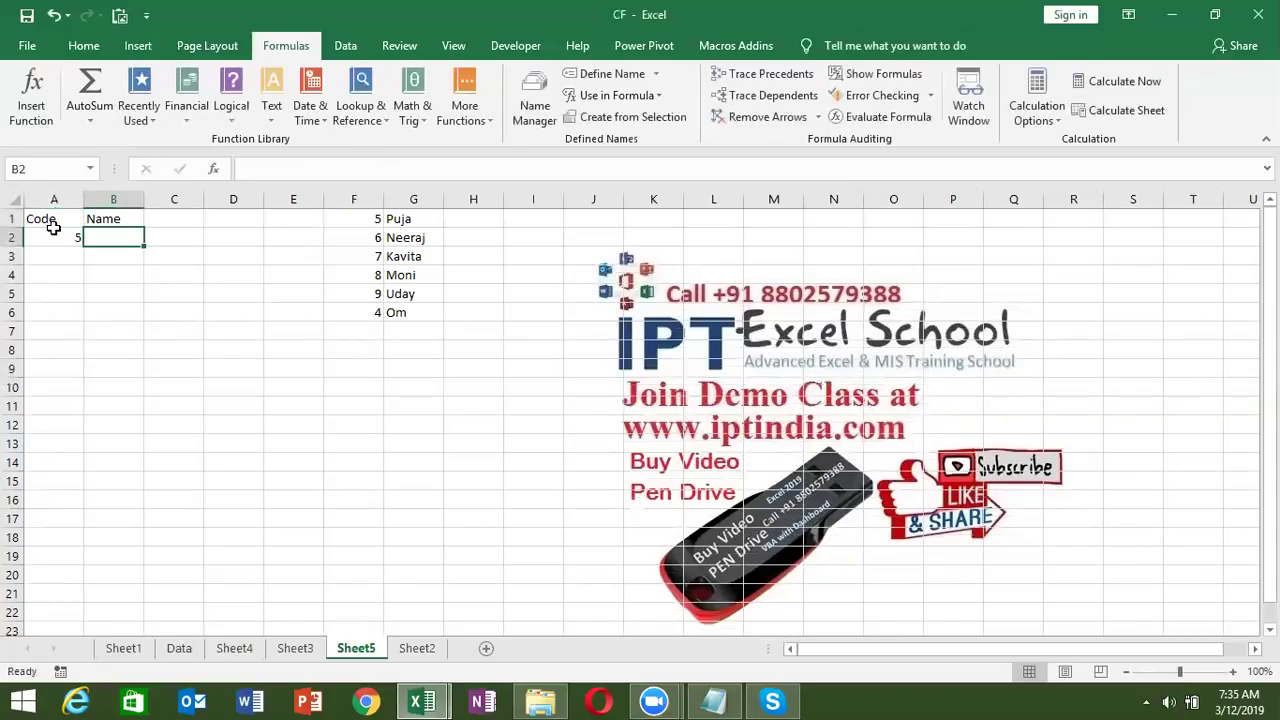
# - Enter =VLOOKUP(A2,F1:G6,2,0) in B2 to return Puja
pyautogui.write('=vl')
pyautogui.press('Tab')
pyautogui.press('Down')
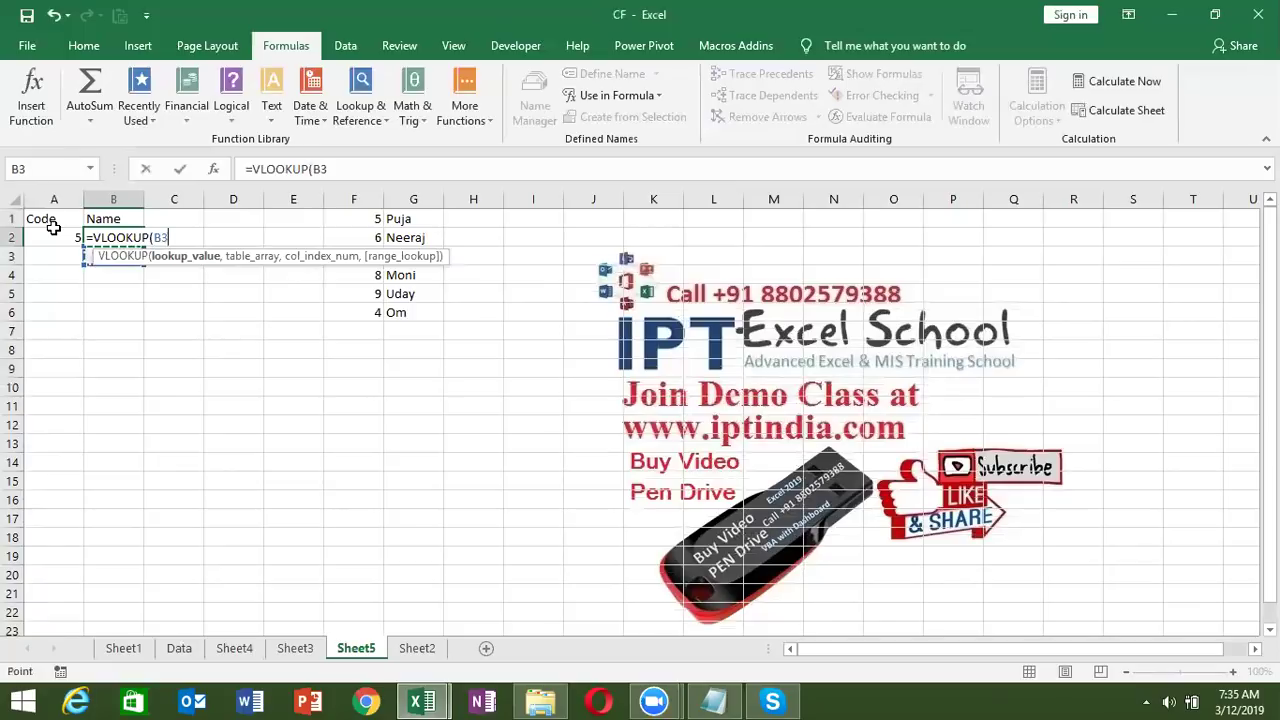
pyautogui.click(55, 236)
pyautogui.write(',')
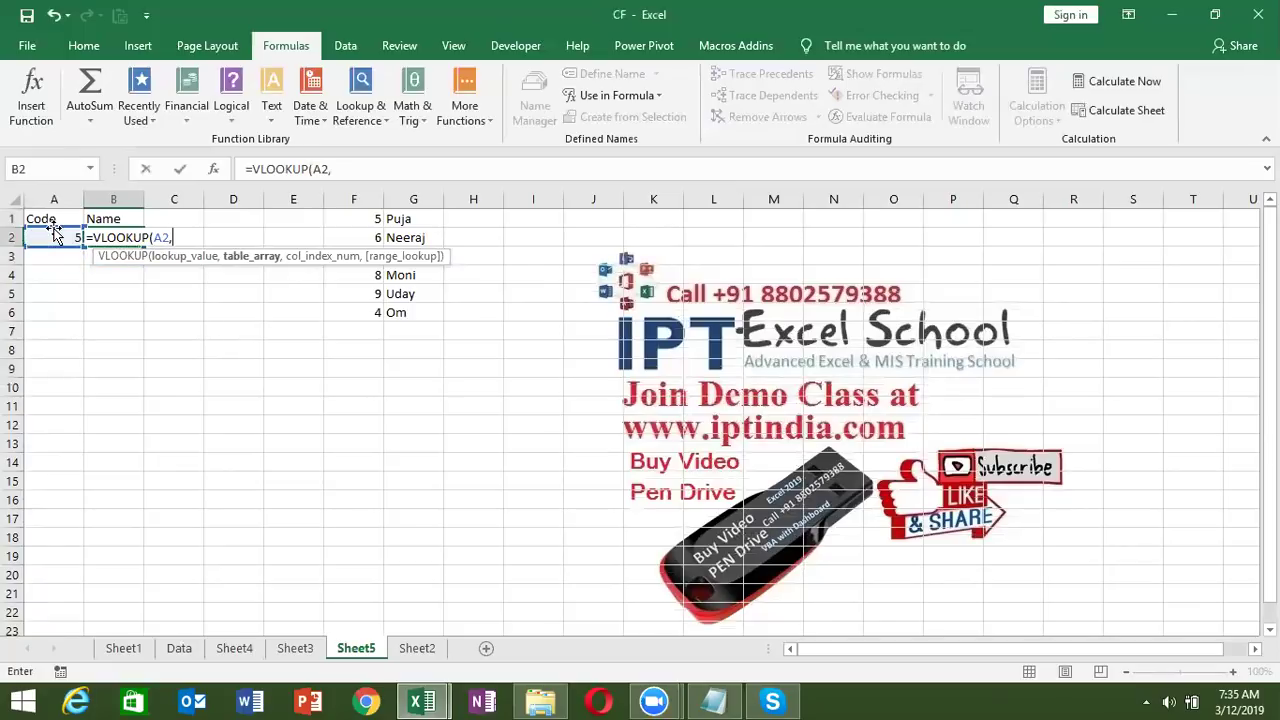
pyautogui.moveTo(358, 219); pyautogui.dragTo(422, 313)
pyautogui.write(',2')
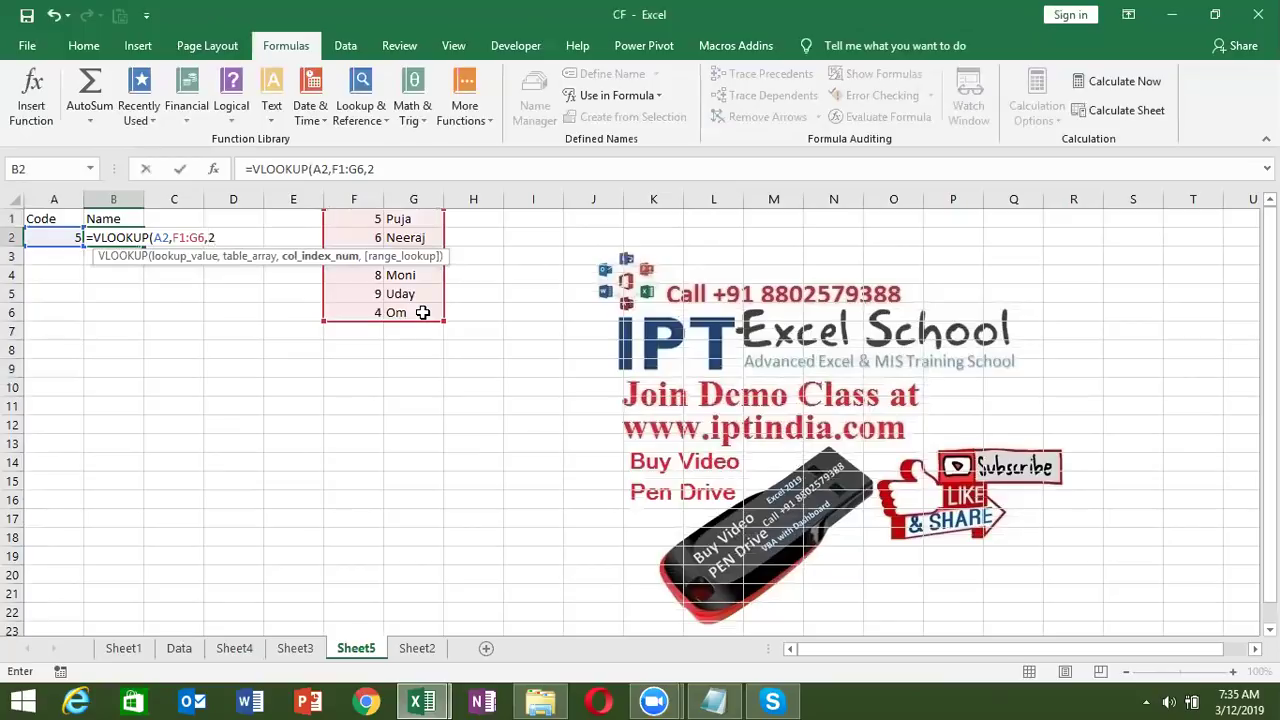
pyautogui.write(',0')
pyautogui.press('Return')
# - Review B2's formula against the F1:G6 code-name table, then move to A3
pyautogui.press('Down')
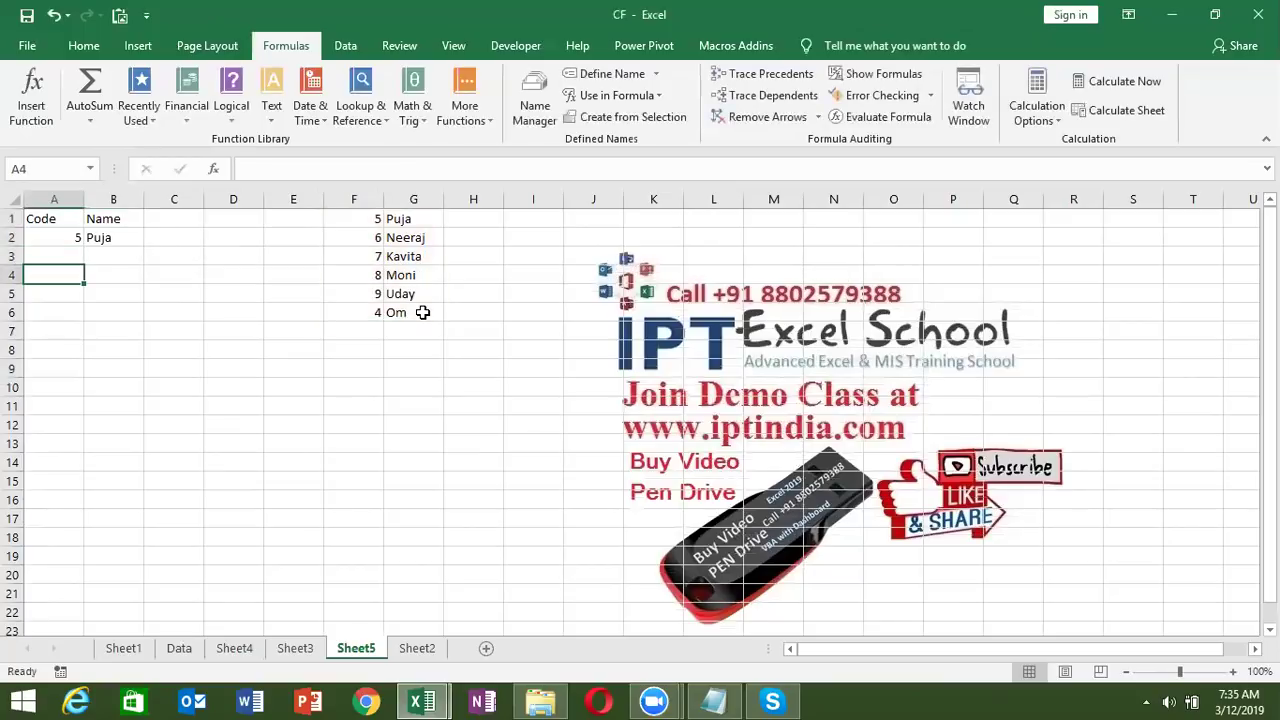
pyautogui.press('Up')
pyautogui.press('Up')
pyautogui.press('Right')
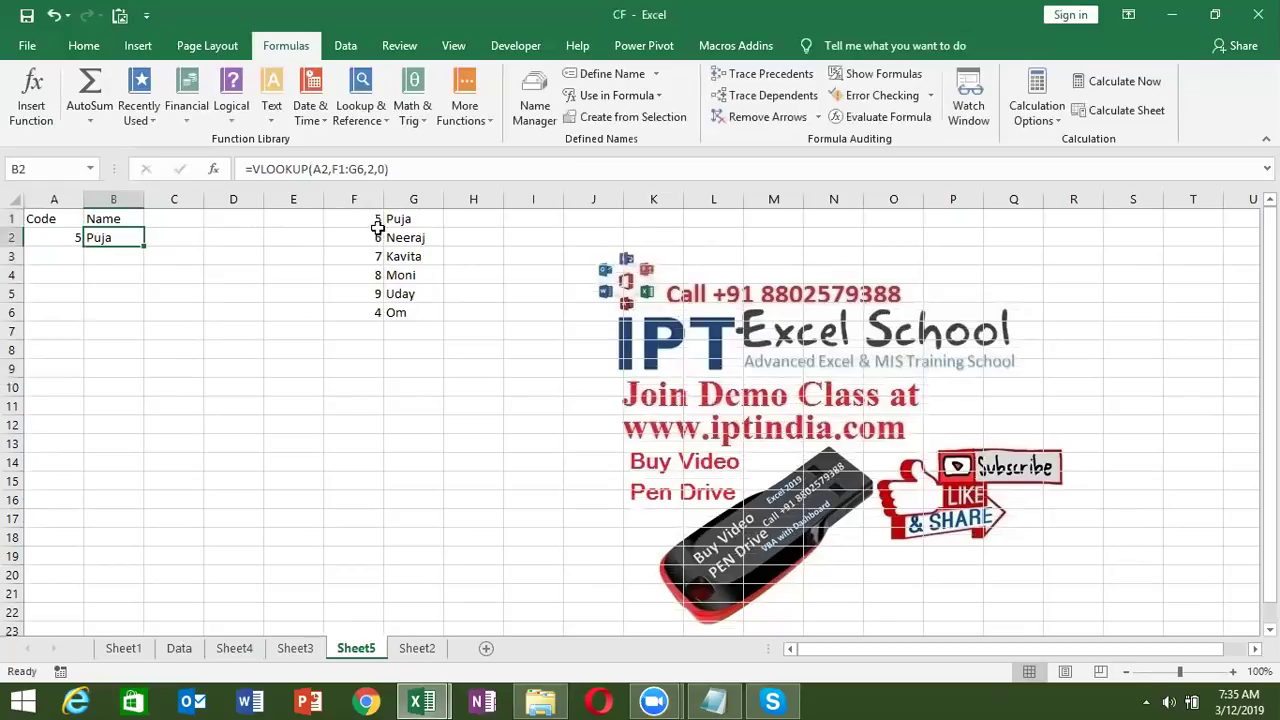
pyautogui.moveTo(377, 225); pyautogui.dragTo(407, 291)
pyautogui.moveTo(405, 302); pyautogui.dragTo(405, 305)
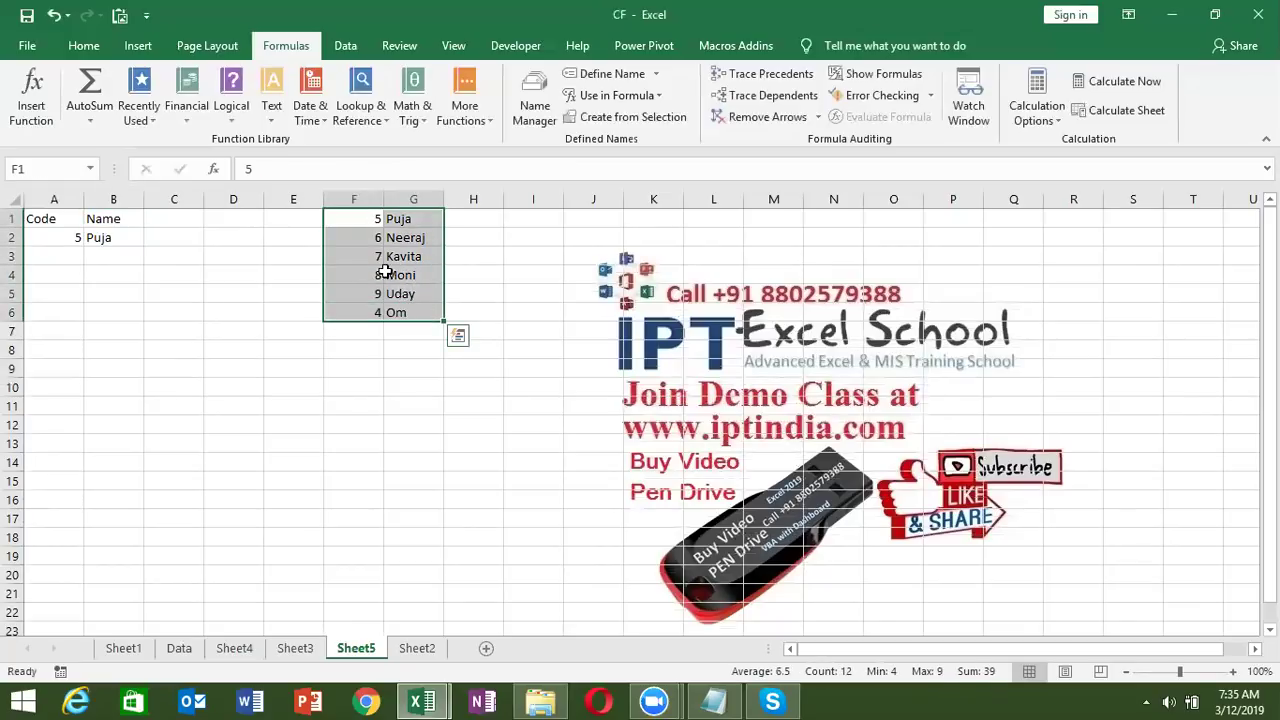
pyautogui.click(132, 234)
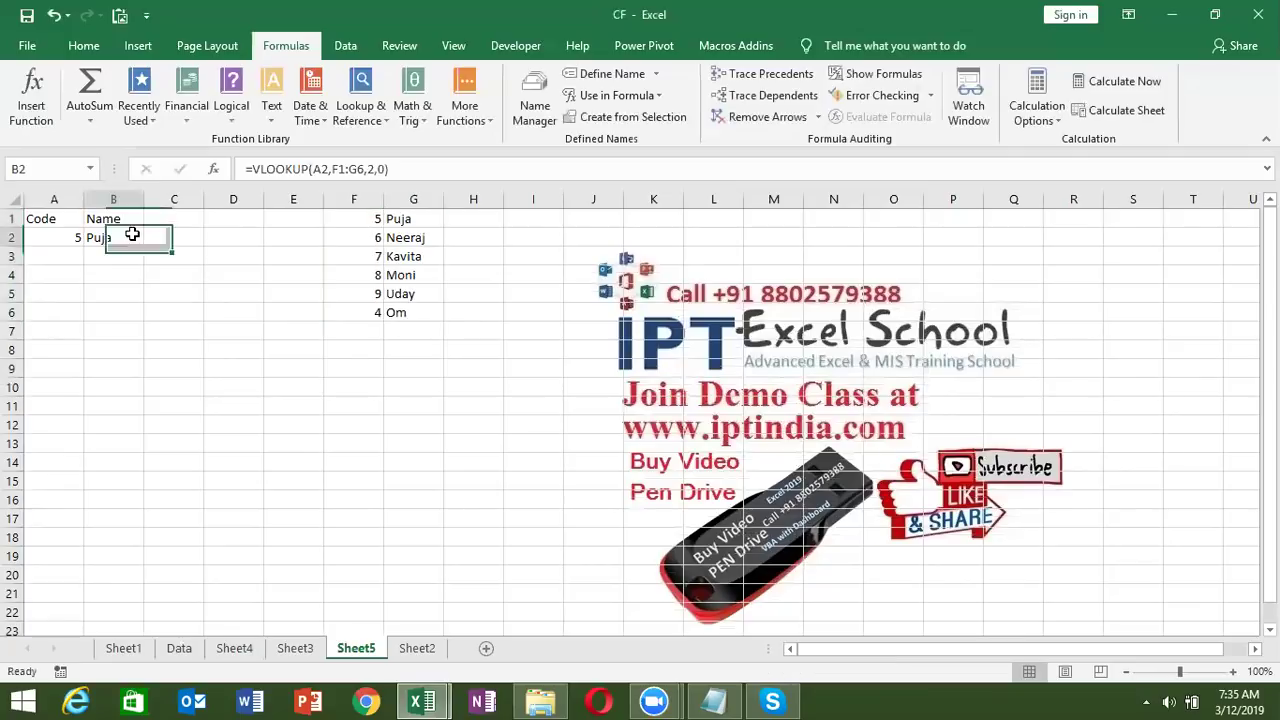
pyautogui.click(77, 250)
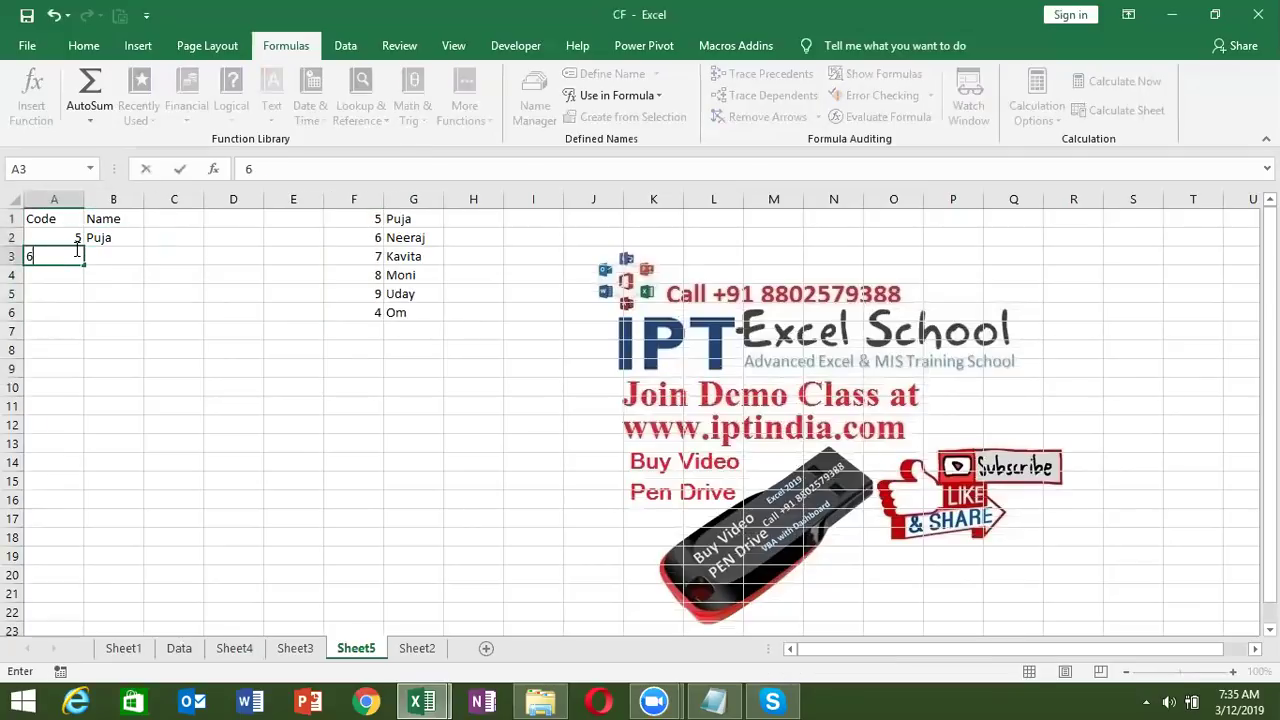
# - Enter code 6 in A3 and =VLOOKUP(A3,{5,"Puja";6,"Neeraj";7,"Kavita";8,"Om"},2,0) in B3
pyautogui.press('Right')
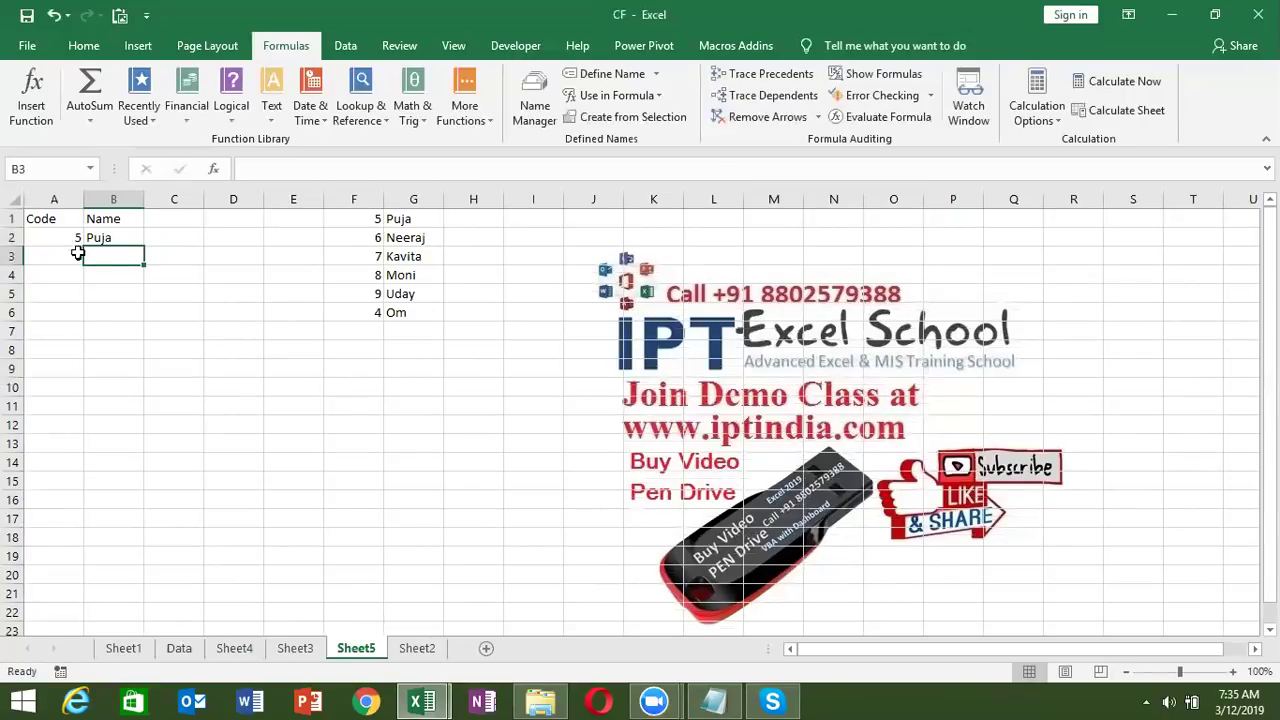
pyautogui.write('=')
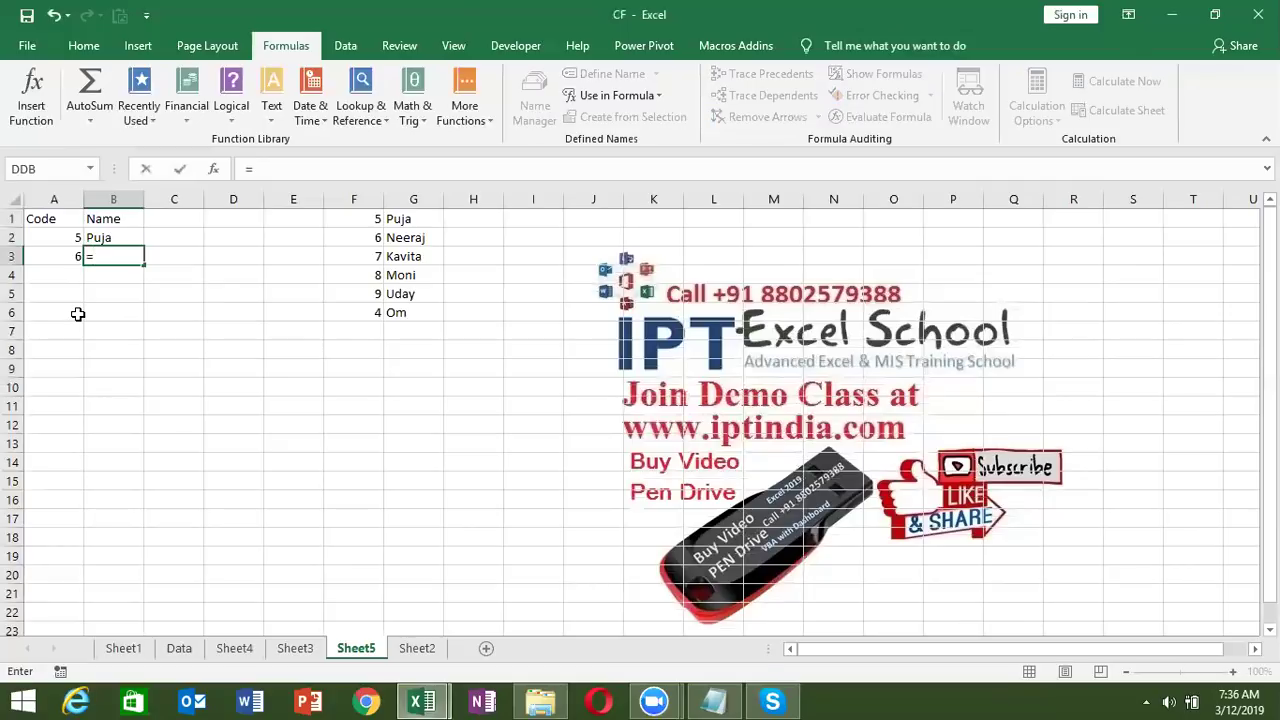
pyautogui.write('vl')
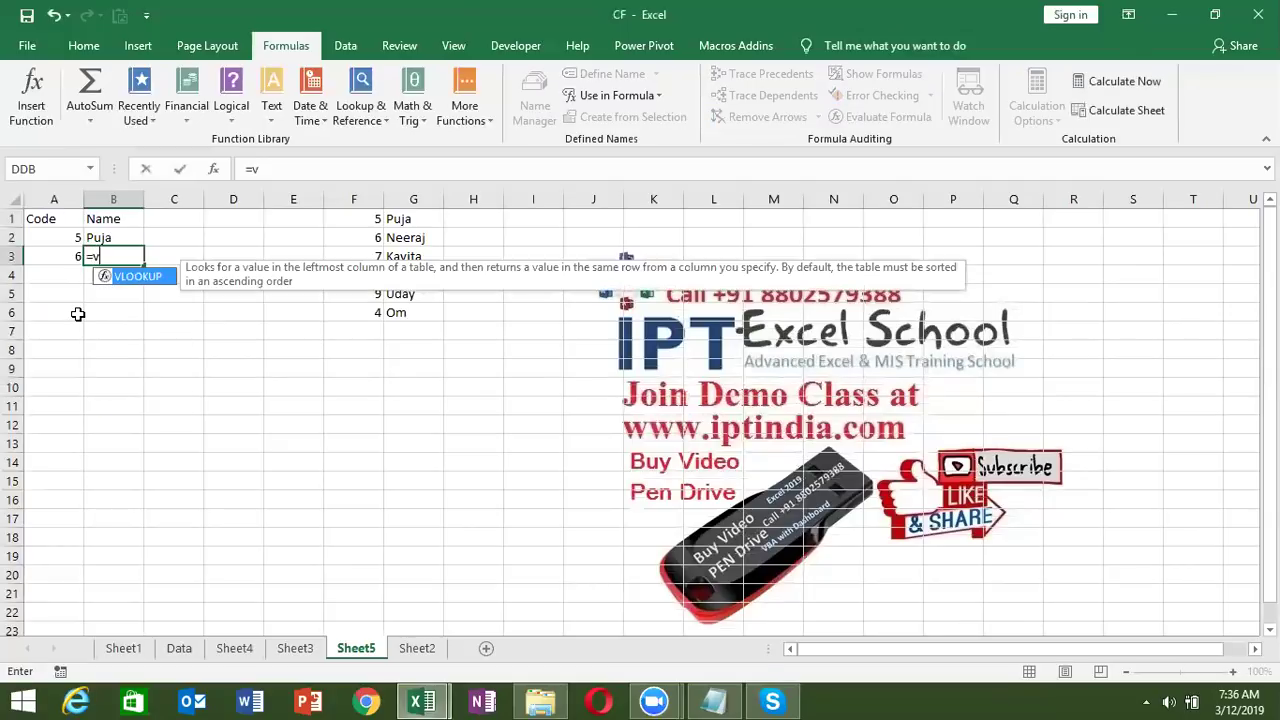
pyautogui.press('Tab')
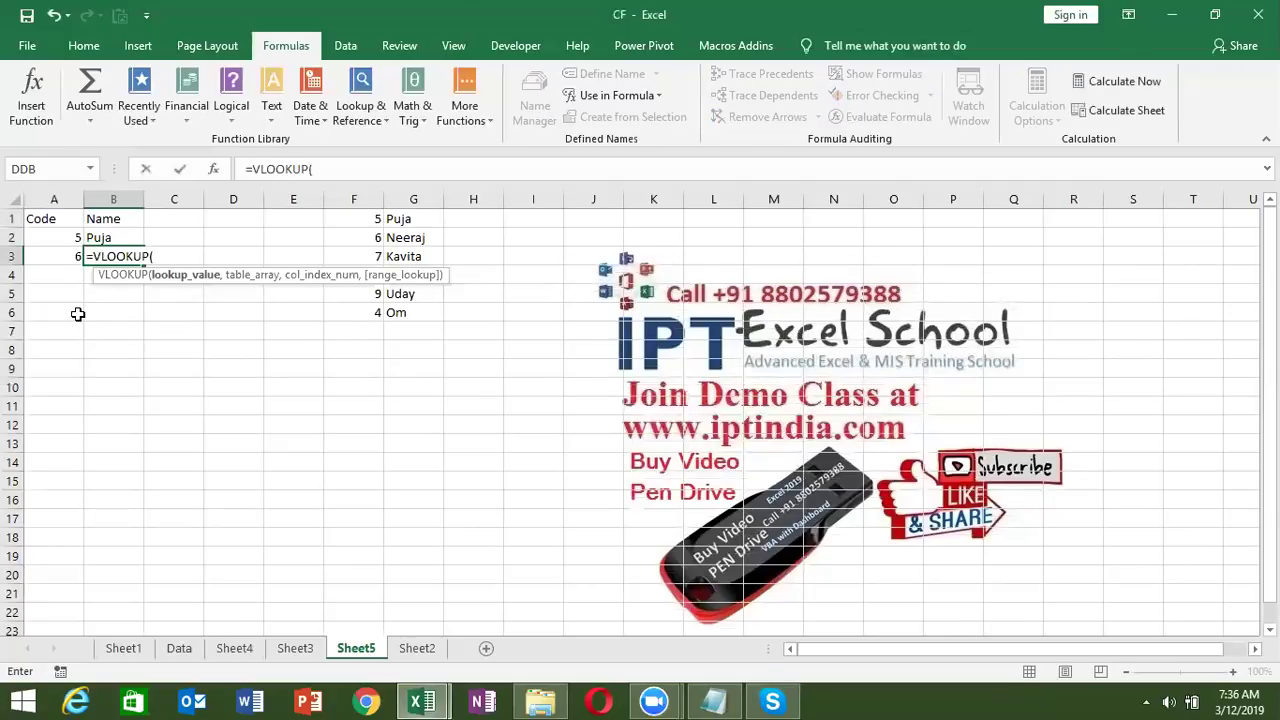
pyautogui.press('Left')
pyautogui.write(',')
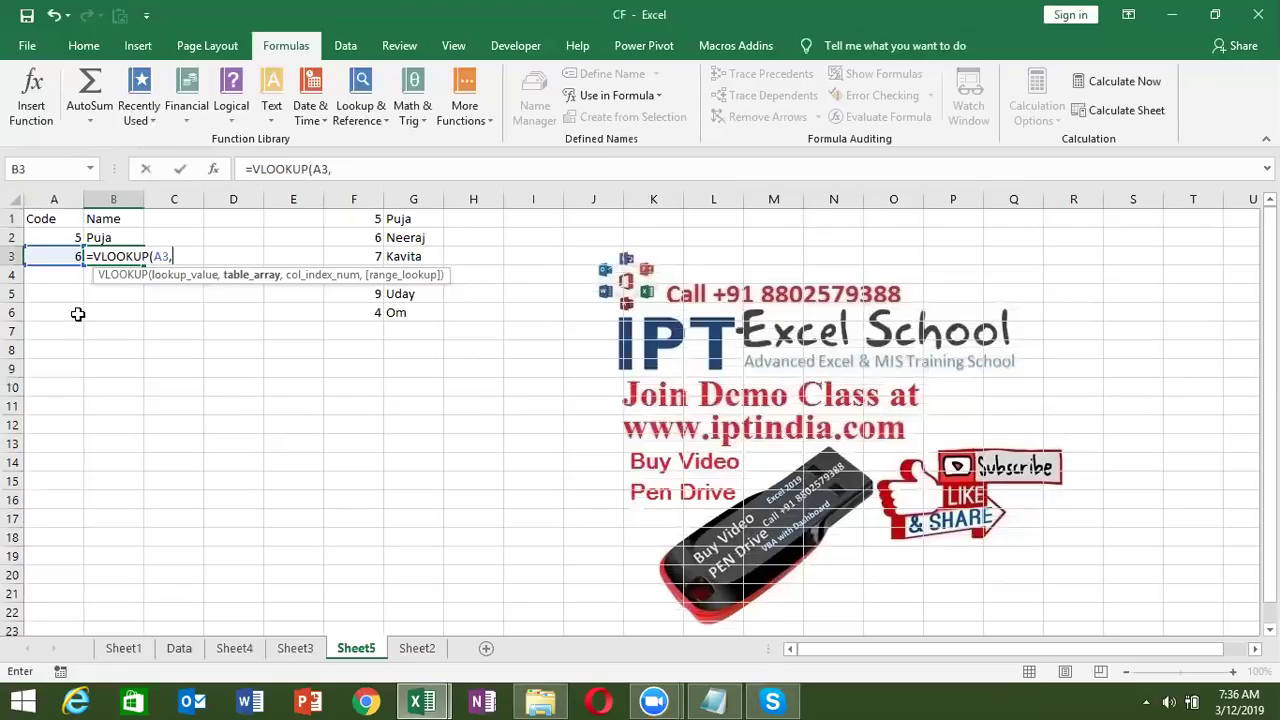
pyautogui.write('{')
pyautogui.write('5,"')
pyautogui.write('Puja')
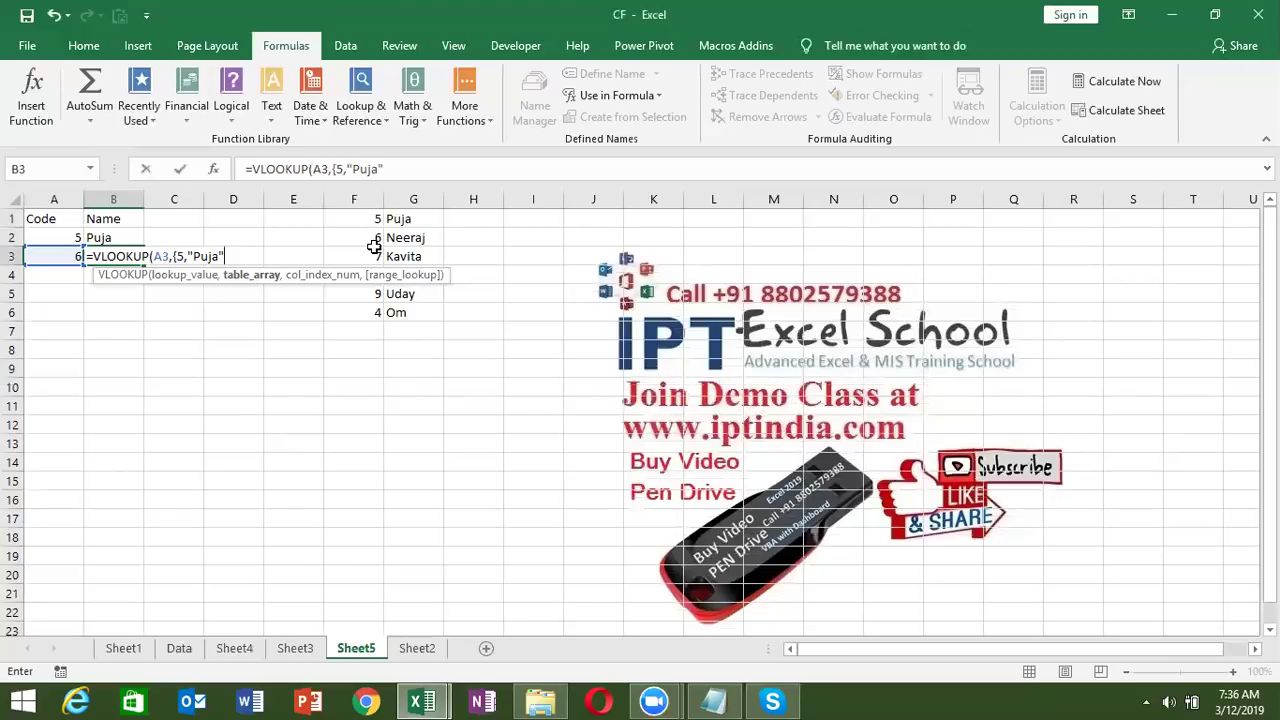
pyautogui.write(';6,"Neeraj"')
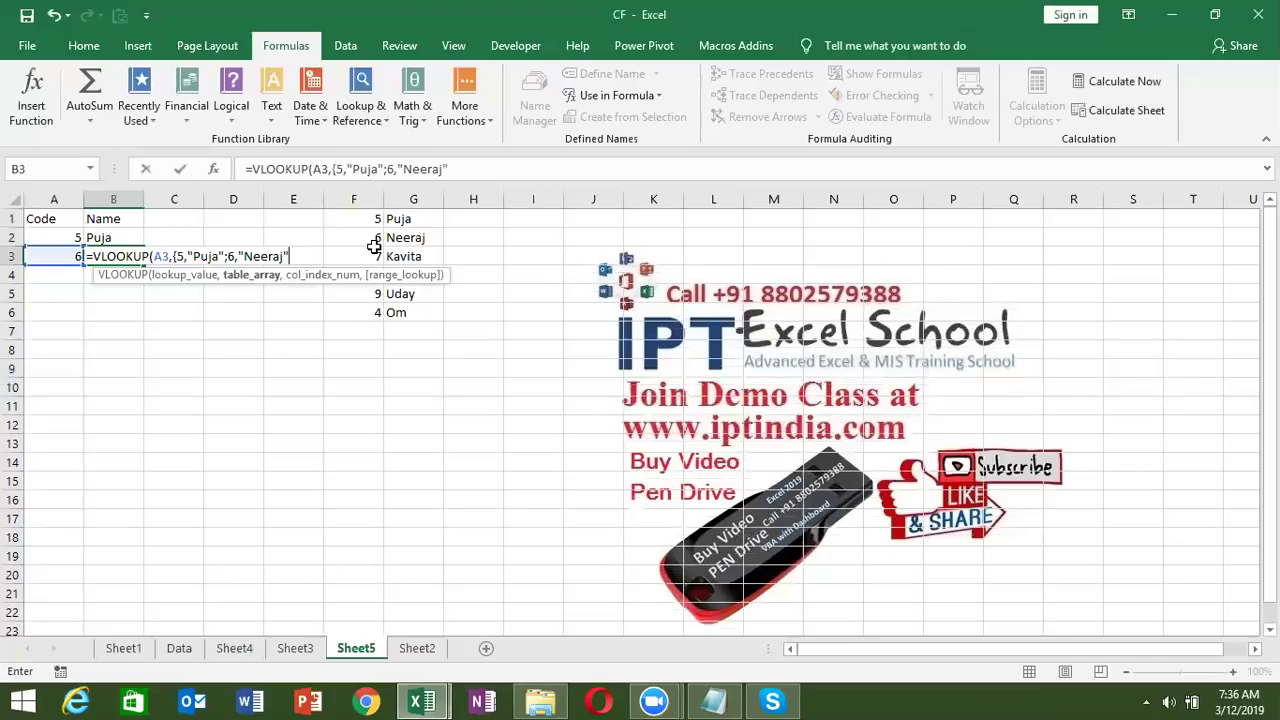
pyautogui.write(';7')
pyautogui.write(',"Kavita"')
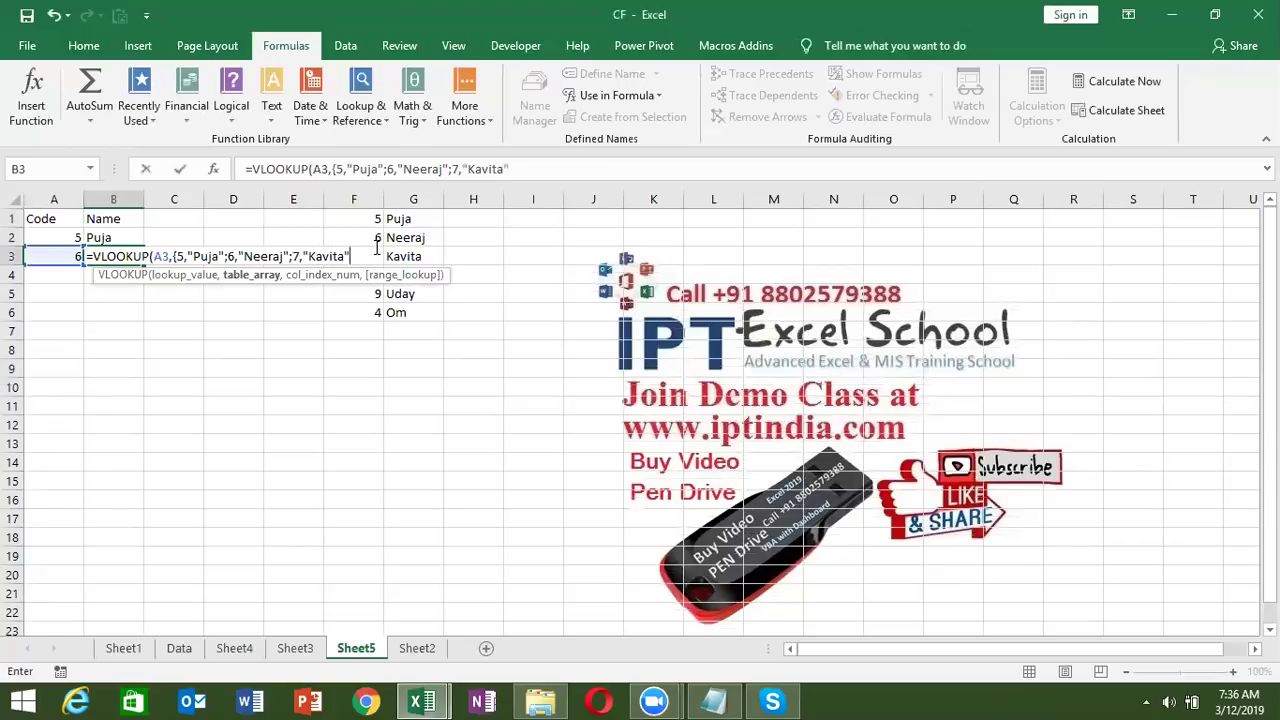
pyautogui.write(';')
pyautogui.write('8,')
pyautogui.write('"Om"')
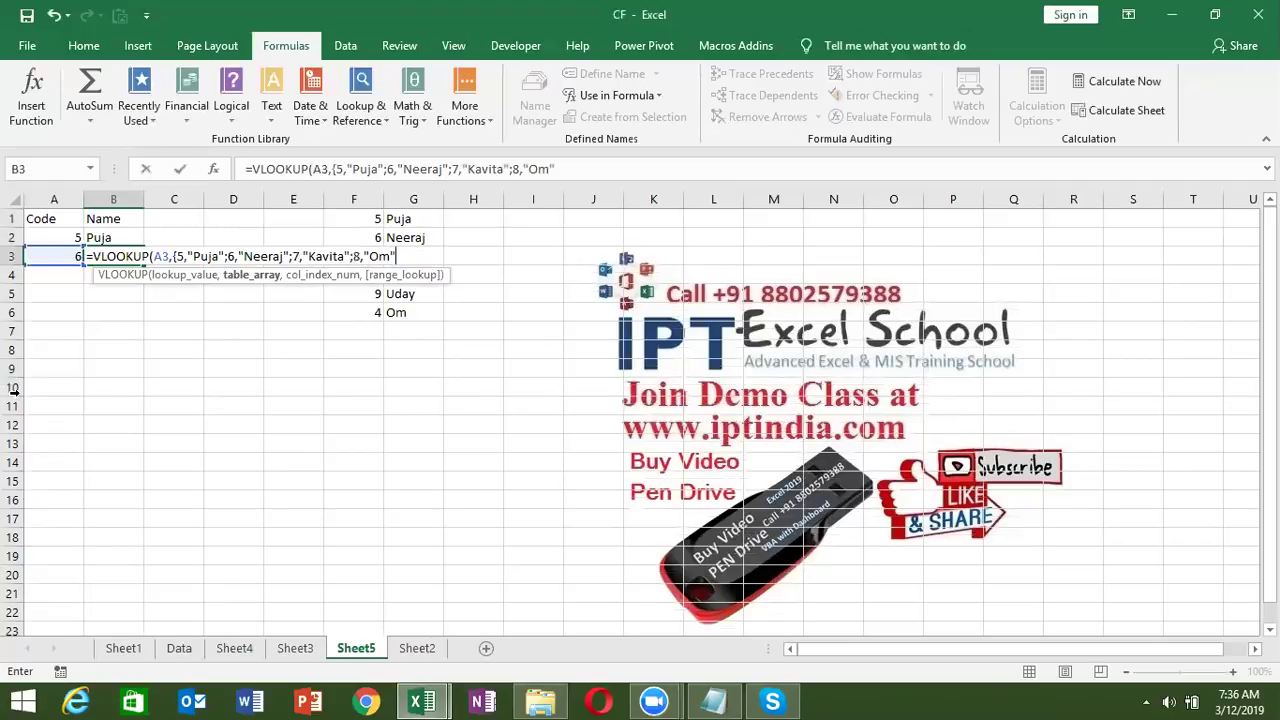
pyautogui.write('},2,0')
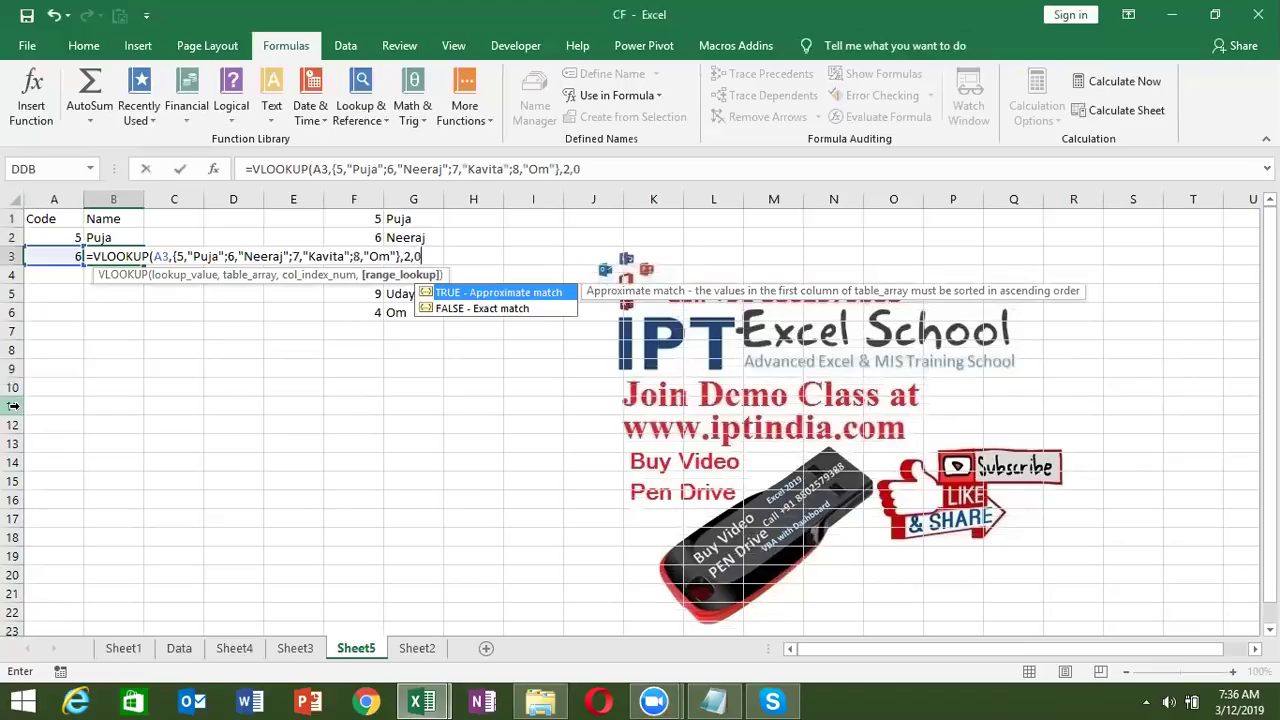
pyautogui.press('Return')
pyautogui.press('Up')
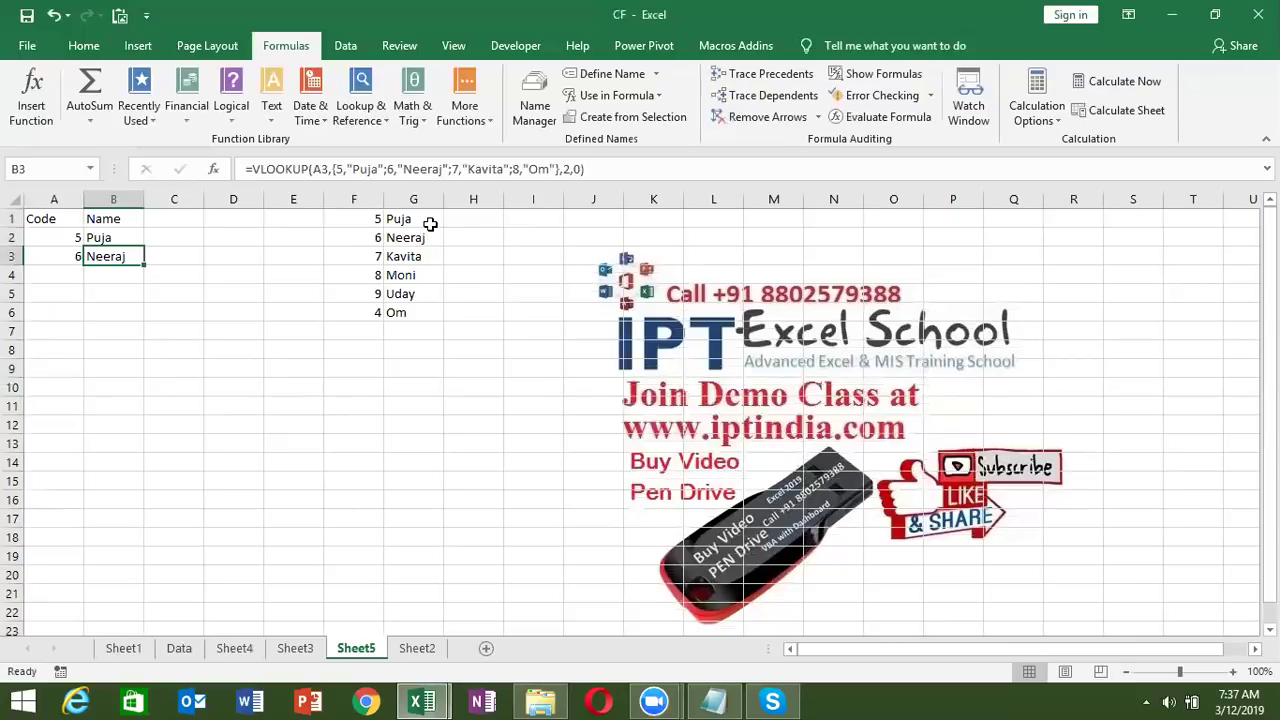
pyautogui.click(440, 224)
# - Extend the names list down to G34 and start renumbering the codes in F1
pyautogui.moveTo(442, 226); pyautogui.dragTo(460, 625)
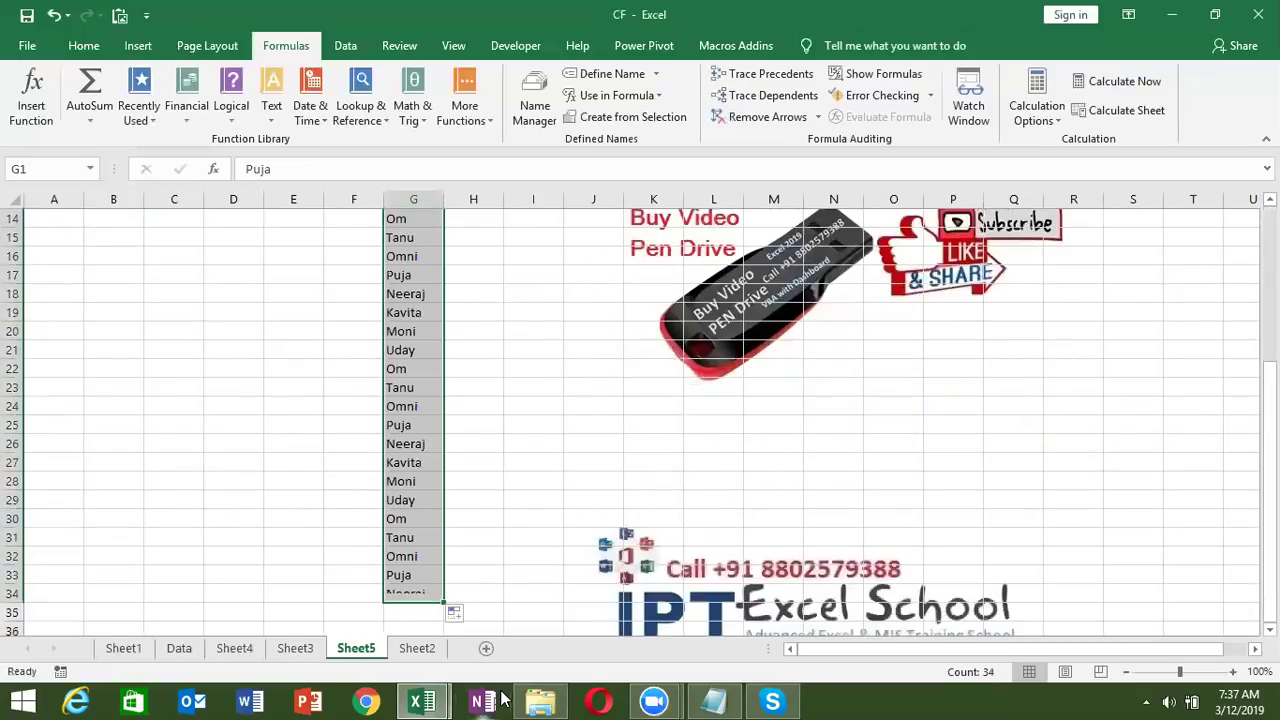
pyautogui.hotkey('ctrl', 'Up')
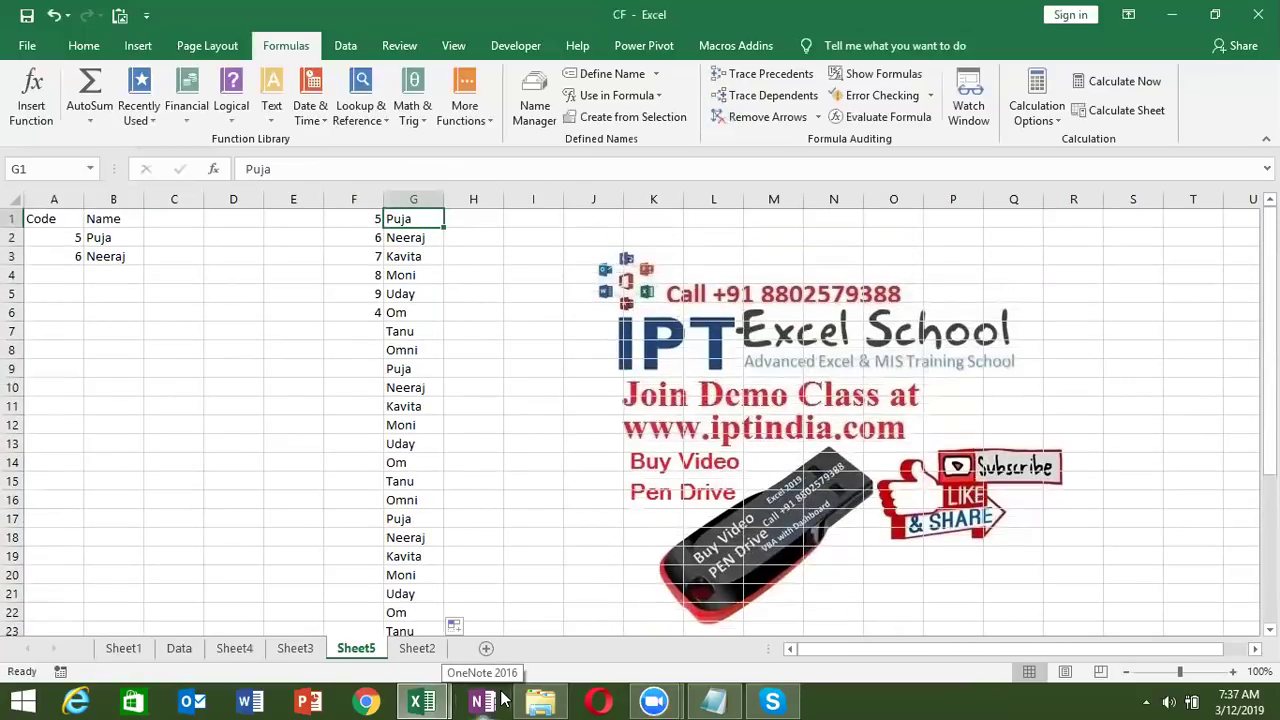
pyautogui.press('Left')
pyautogui.write('1')
pyautogui.press('Return')
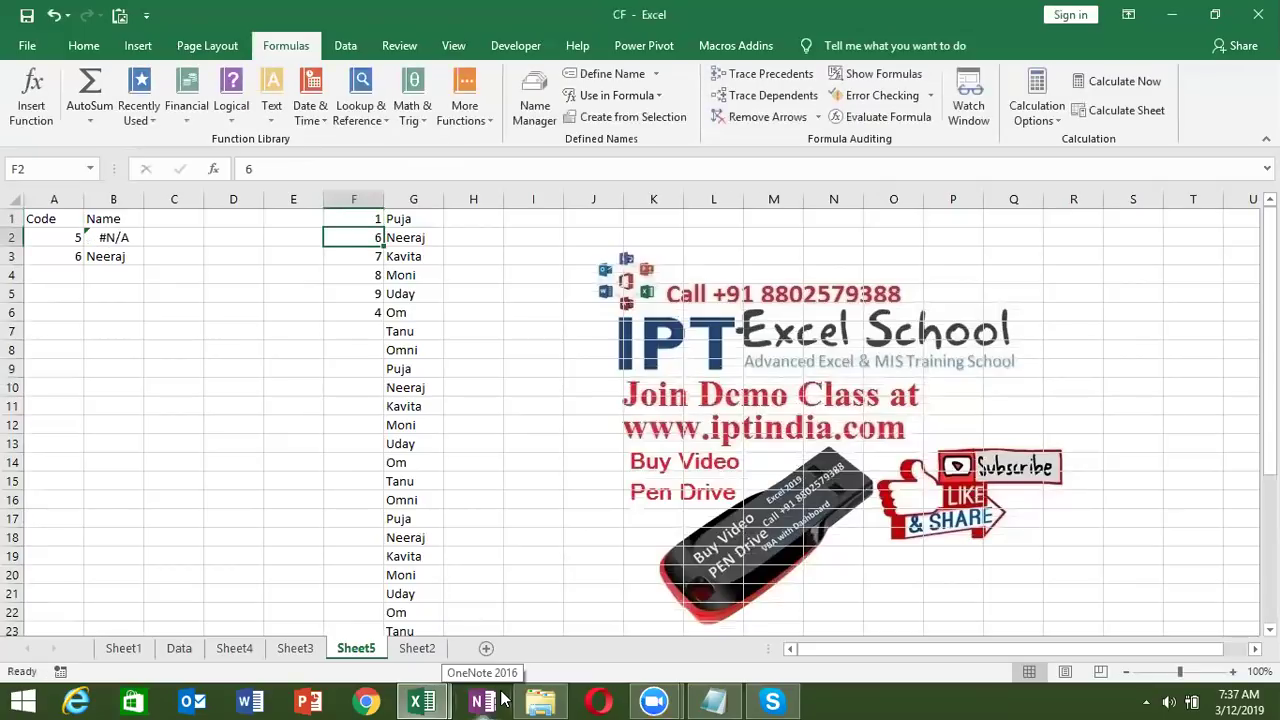
pyautogui.write('2')
pyautogui.press('Up')
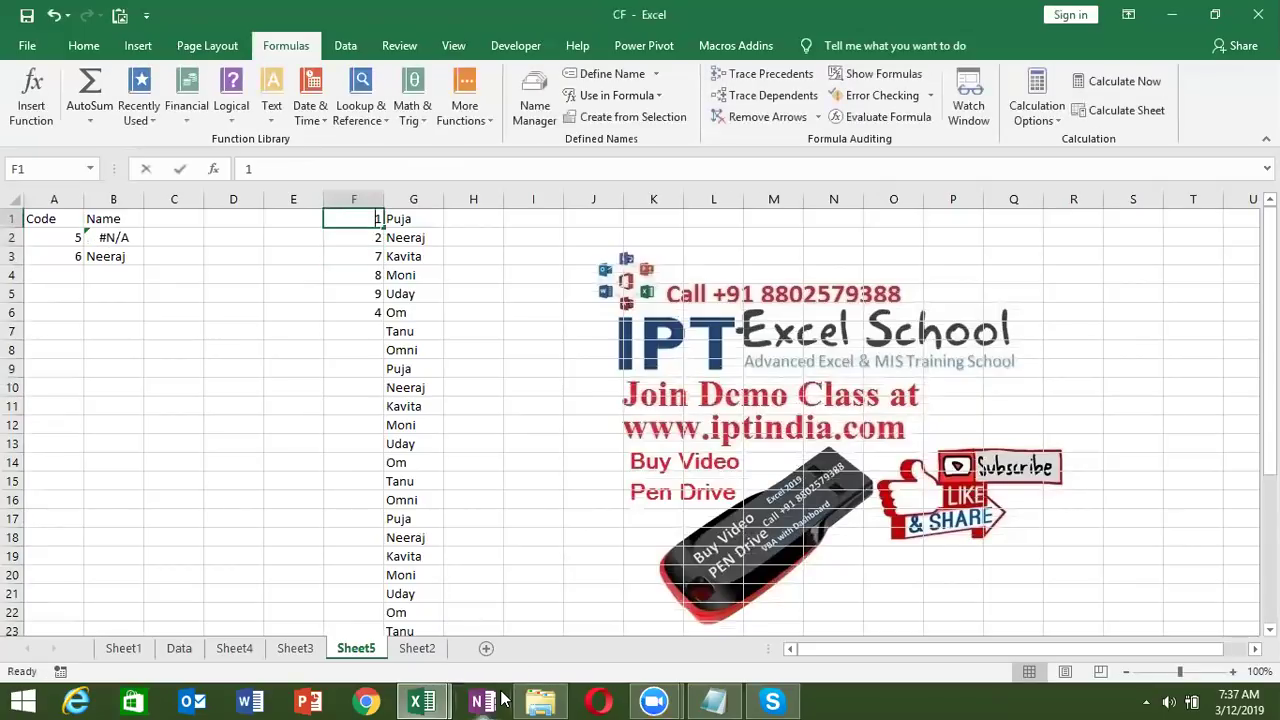
# - Set F1 to 1001 and fill =F1+1 down column F to number IDs to 1034
pyautogui.write('1001')
pyautogui.press('Return')
pyautogui.press('Up')
pyautogui.press('Return')
pyautogui.write('=')
pyautogui.press('Up')
pyautogui.write('+1')
pyautogui.press('Return')
pyautogui.press('Up')
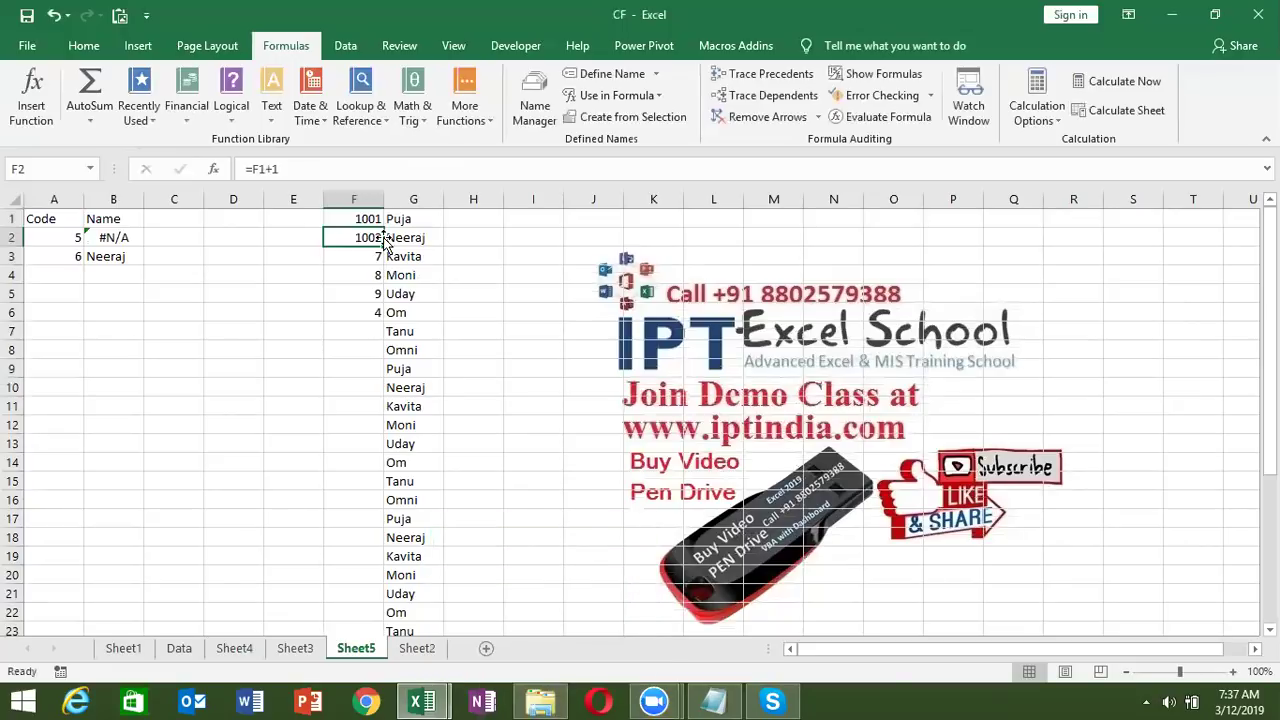
pyautogui.moveTo(383, 244)
pyautogui.mouseDown()
pyautogui.moveTo(379, 671)
pyautogui.moveTo(370, 601)
pyautogui.mouseUp()
# - Select the whole F1:G34 ID and name table and copy it
pyautogui.hotkey('ctrl', 'Up')
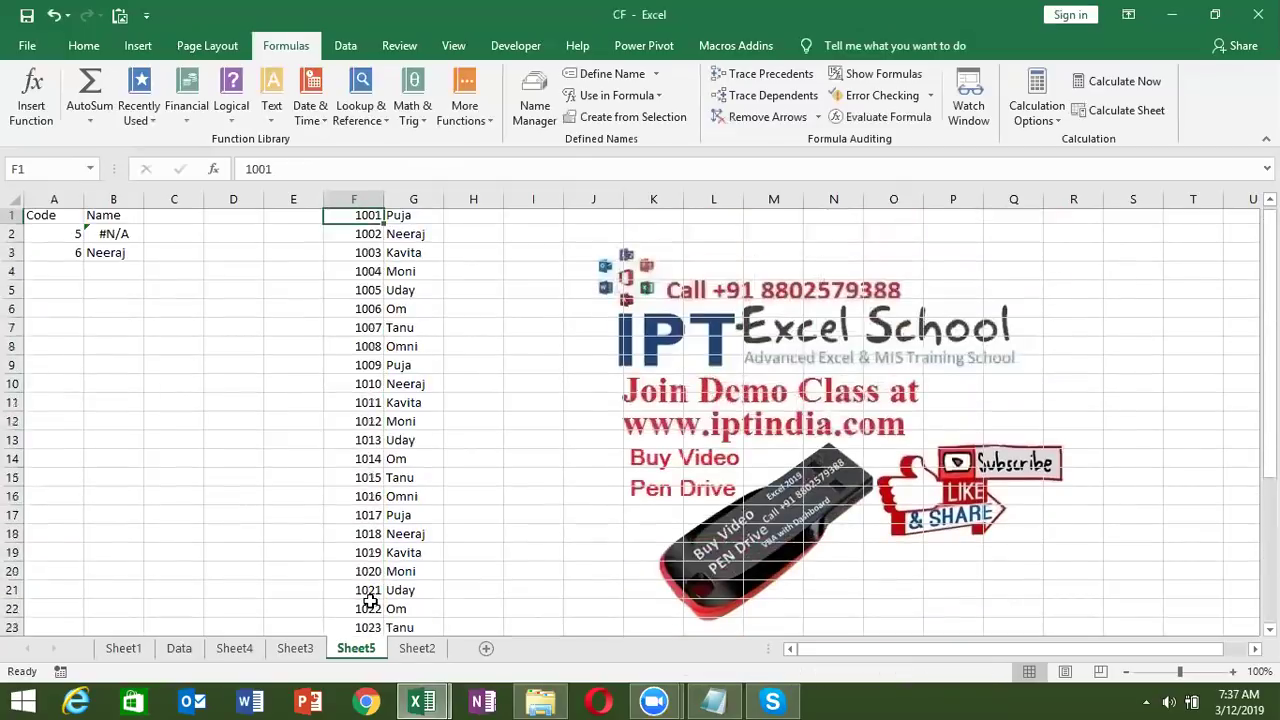
pyautogui.hotkey('ctrl', 'shift', 'Right')
pyautogui.hotkey('ctrl', 'shift', 'Down')
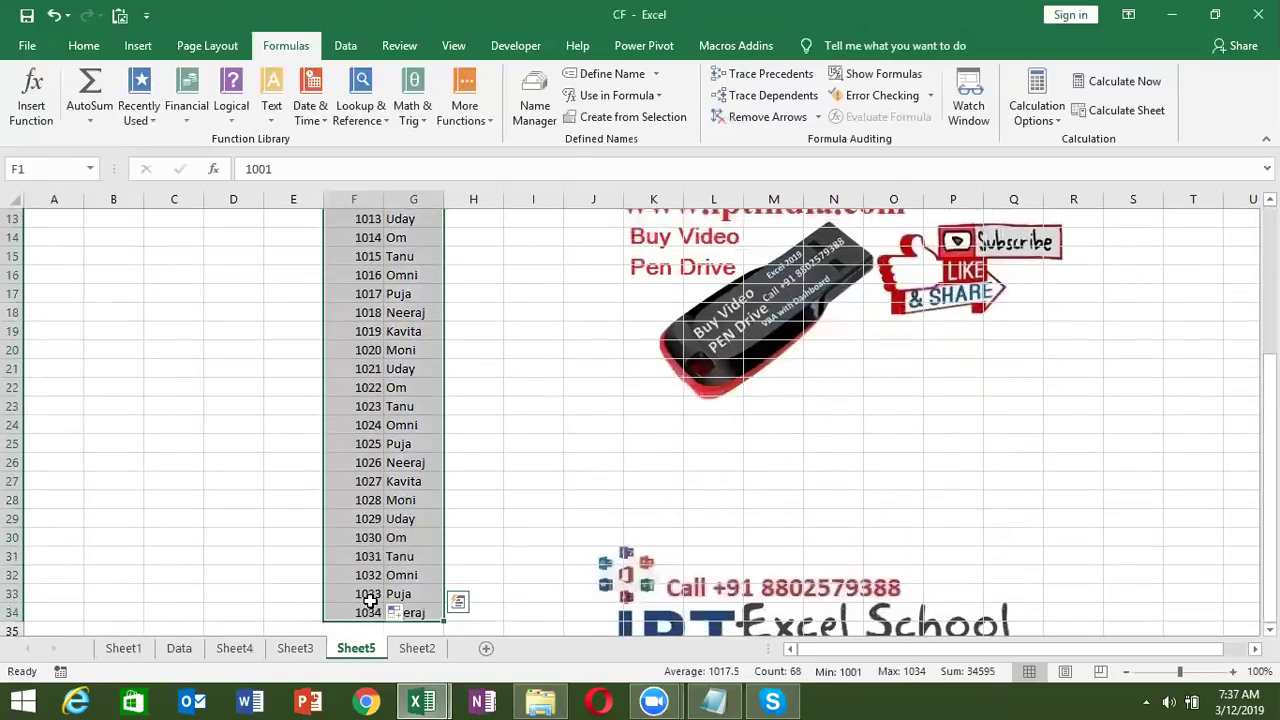
pyautogui.hotkey('ctrl', 'c')
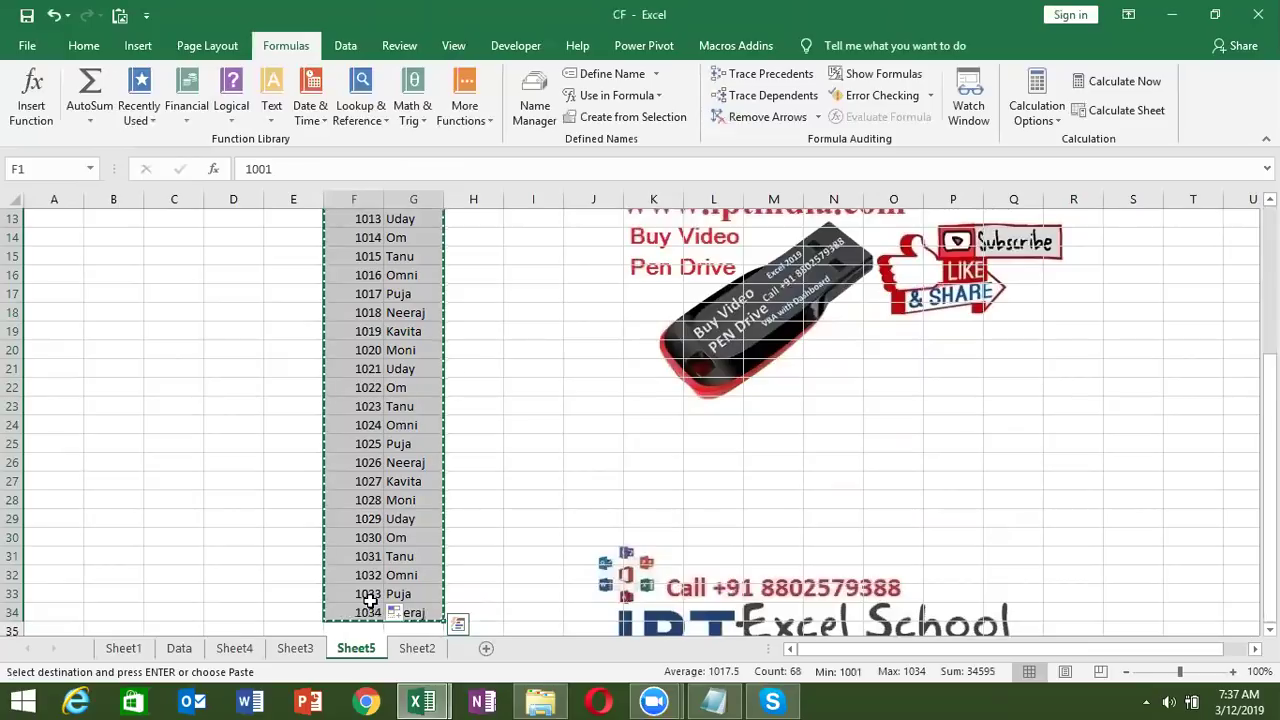
# - In a new maximized Word document, paste the list as Unformatted Unicode Text
pyautogui.click(248, 702)
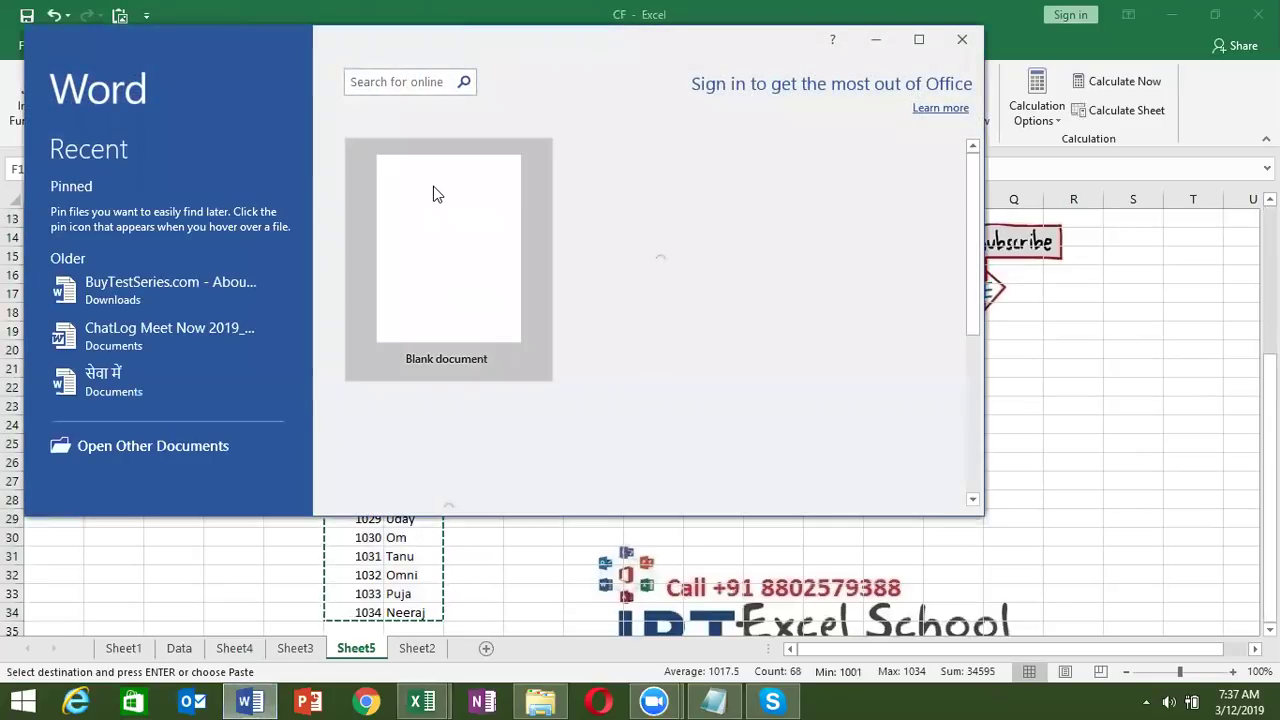
pyautogui.press('Return')
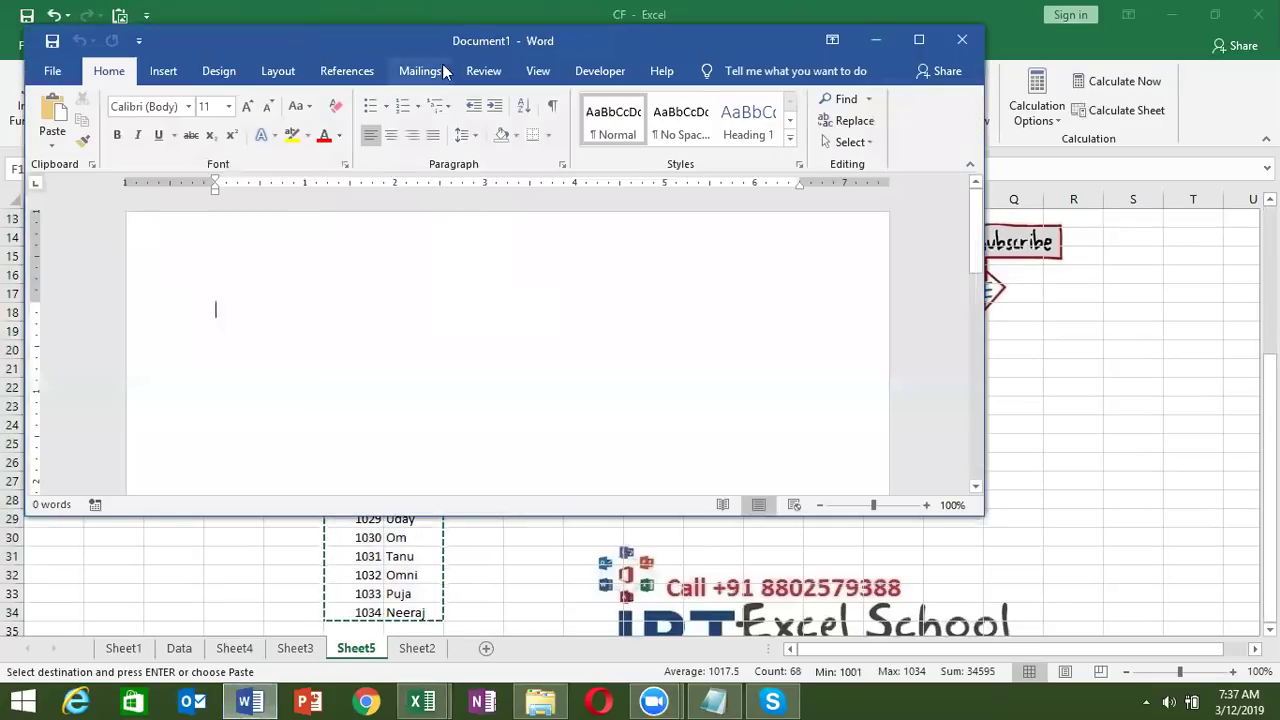
pyautogui.doubleClick(454, 40)
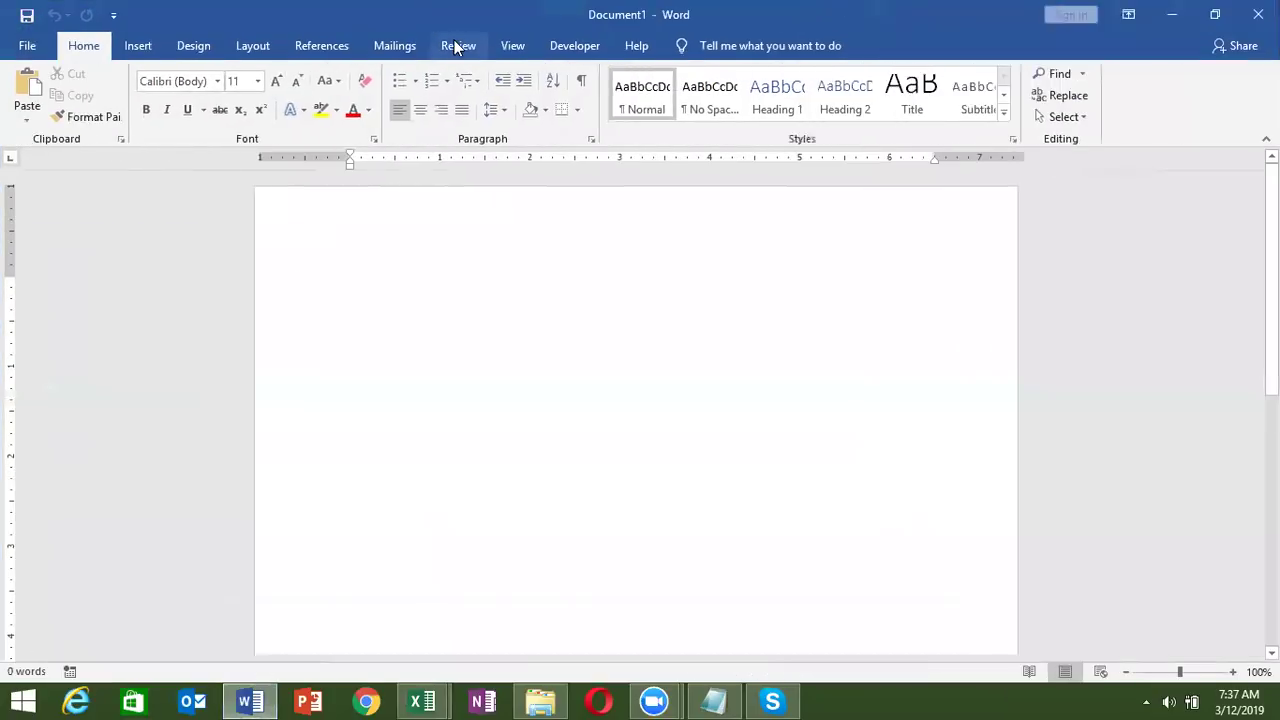
pyautogui.click(28, 121)
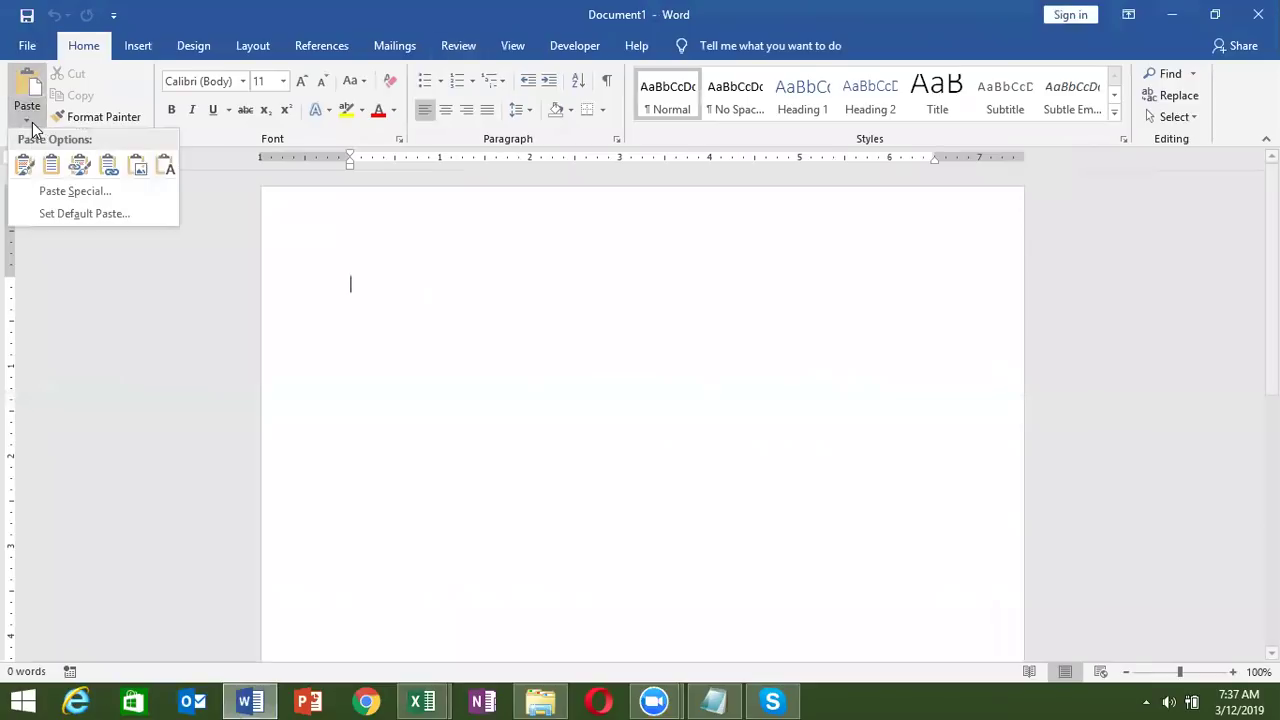
pyautogui.click(77, 191)
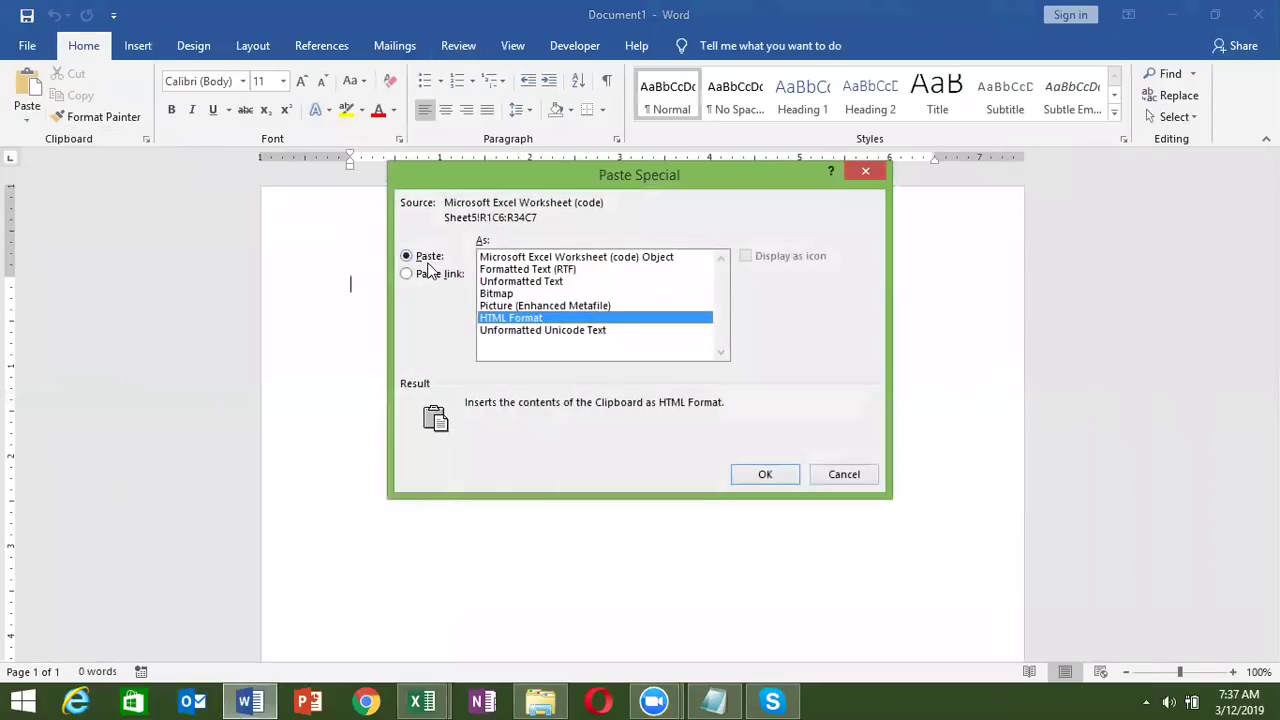
pyautogui.click(499, 334)
pyautogui.click(768, 484)
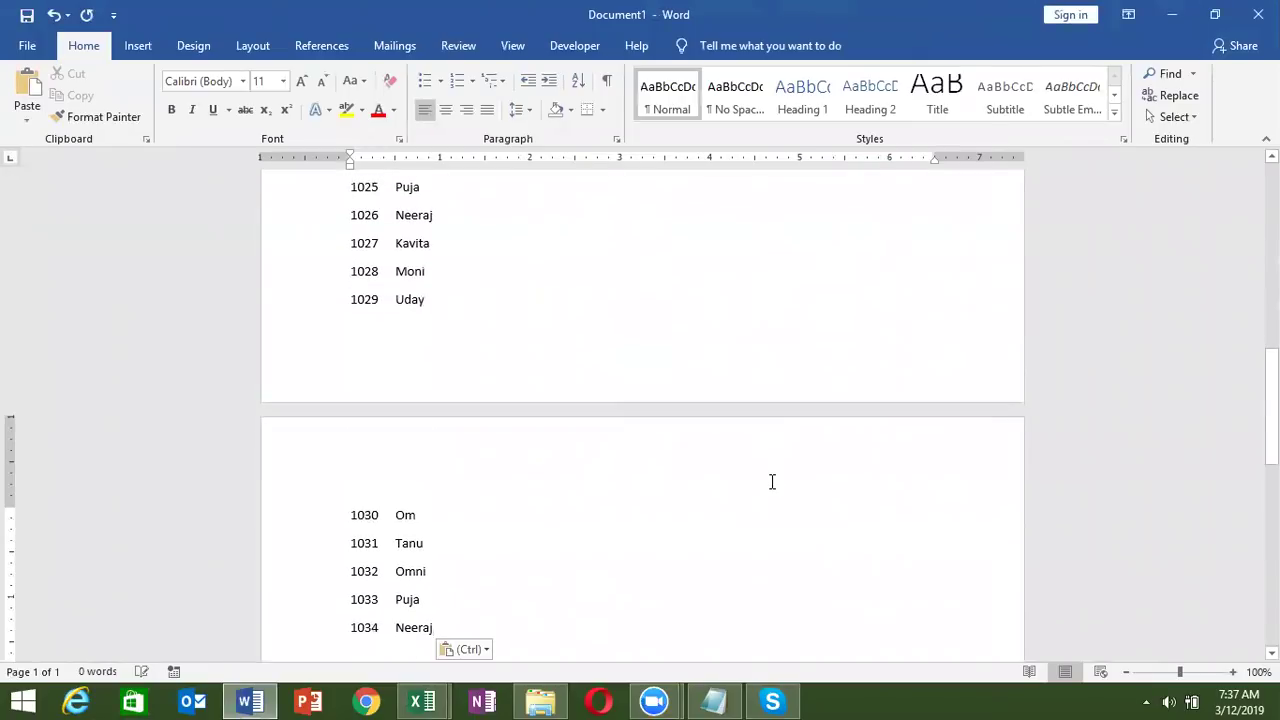
# - Select the tab separator between 1001 and Puja, paste, then select the whole document
pyautogui.scroll(10, 772, 482)
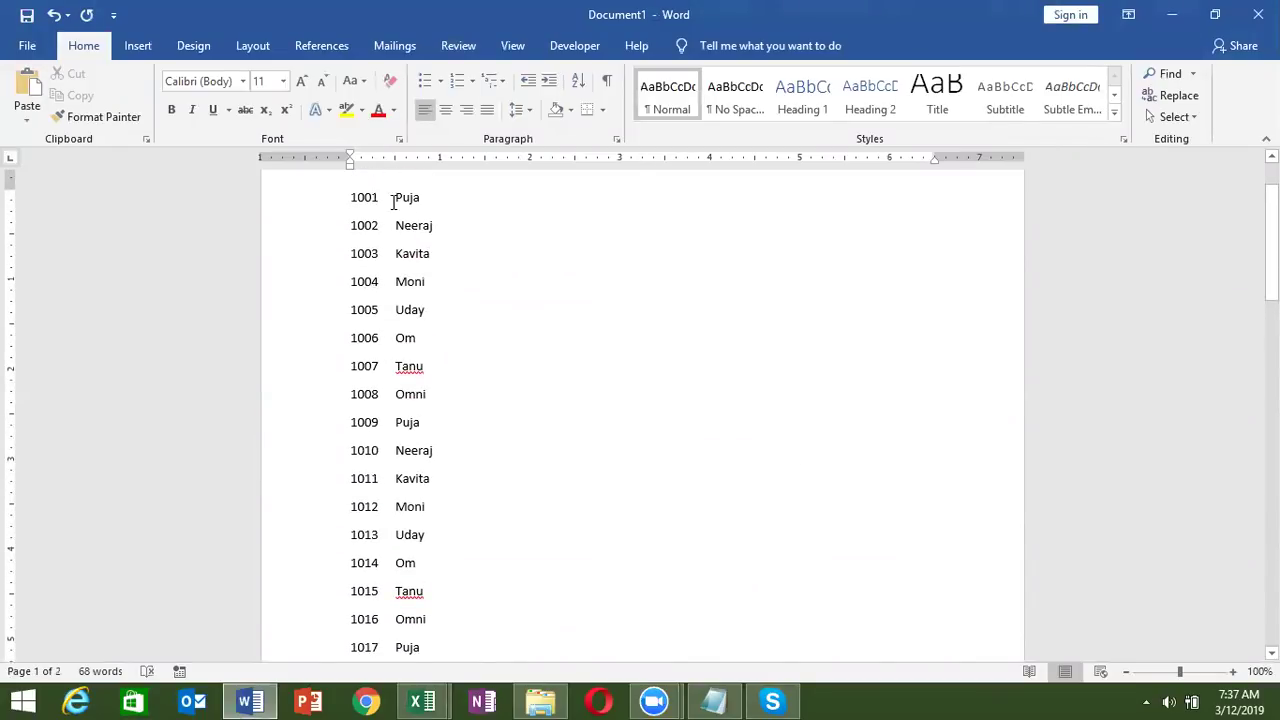
pyautogui.moveTo(378, 196); pyautogui.dragTo(397, 196)
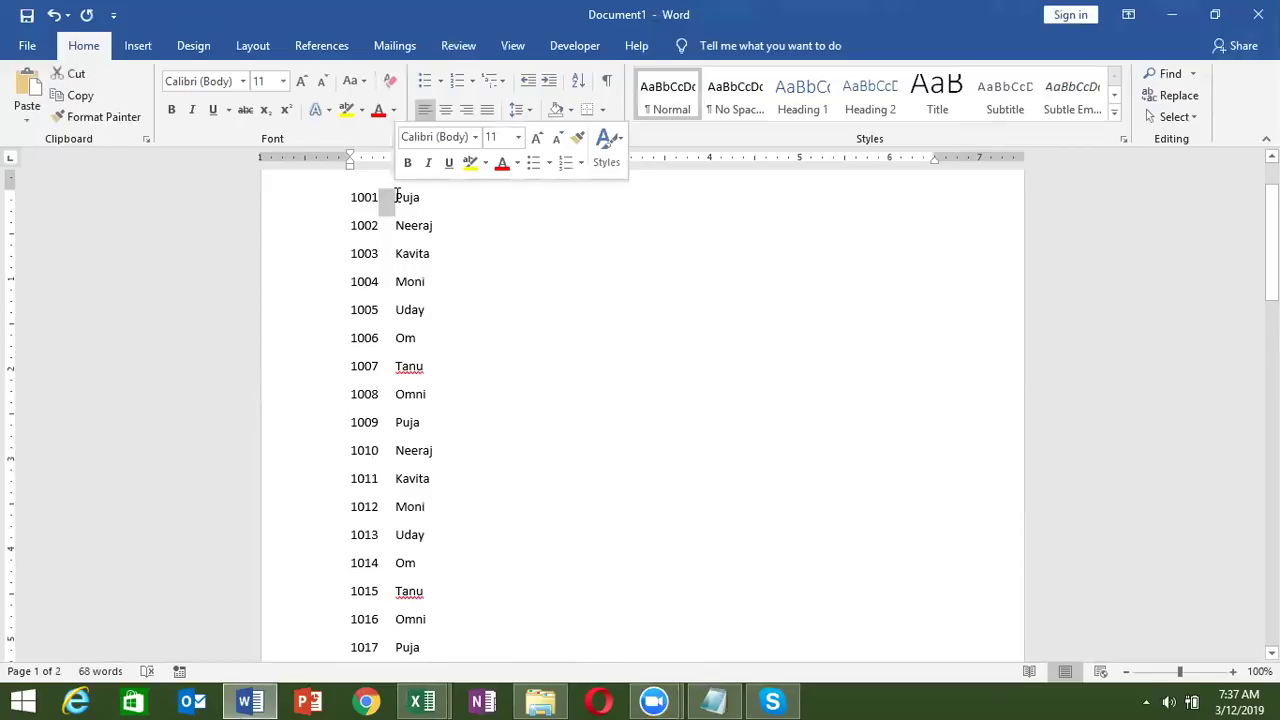
pyautogui.hotkey('ctrl', 'v')
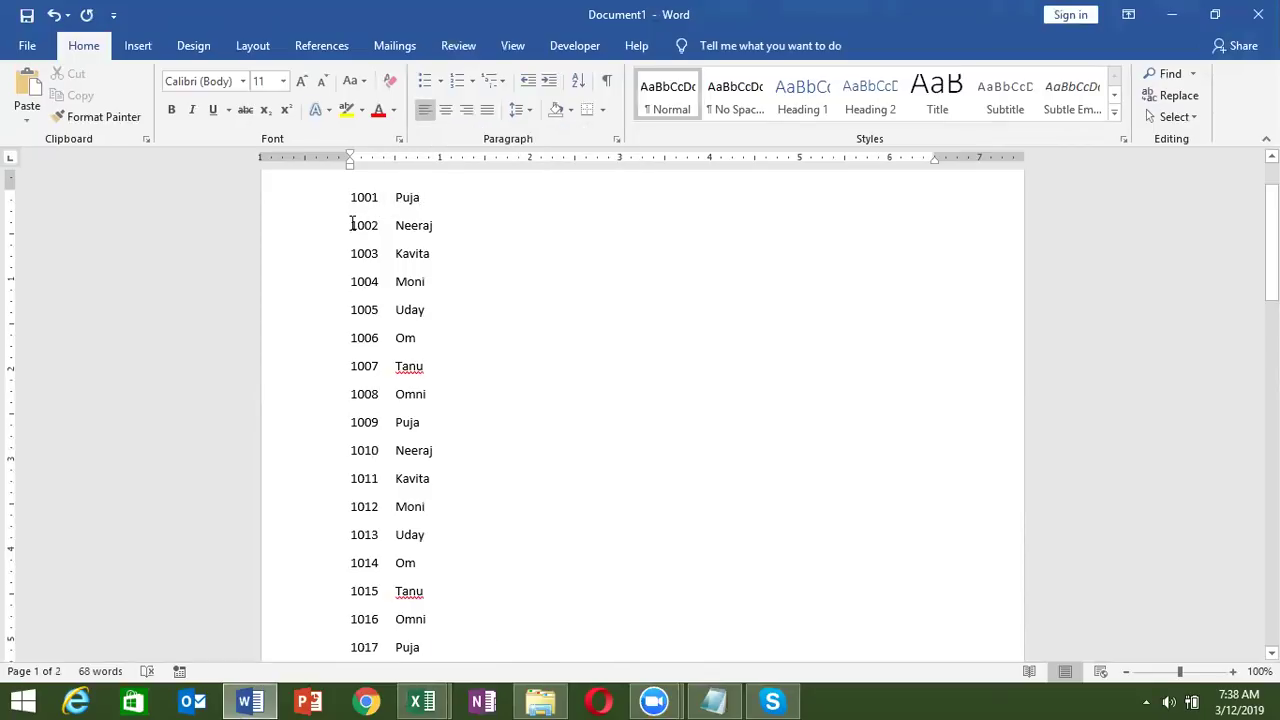
pyautogui.hotkey('ctrl', 'a')
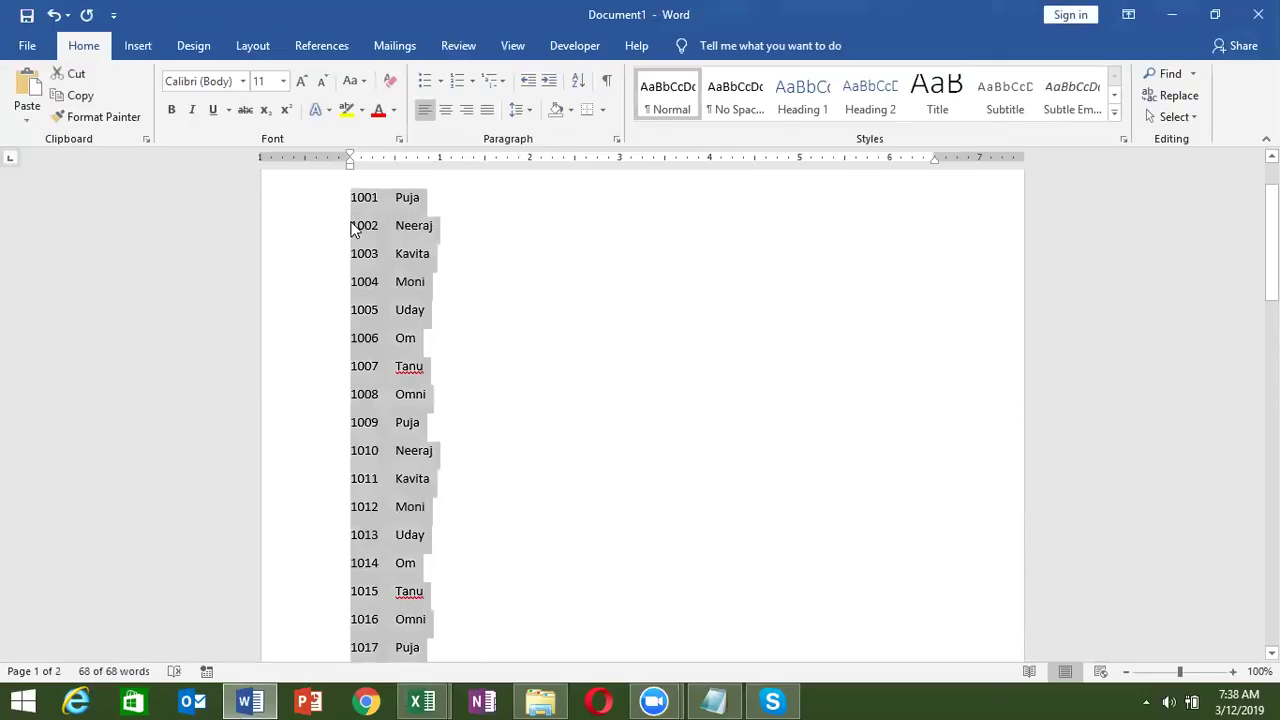
# - In Word's Find and Replace, replace every tab (^t) with a comma
pyautogui.hotkey('ctrl', 'h')
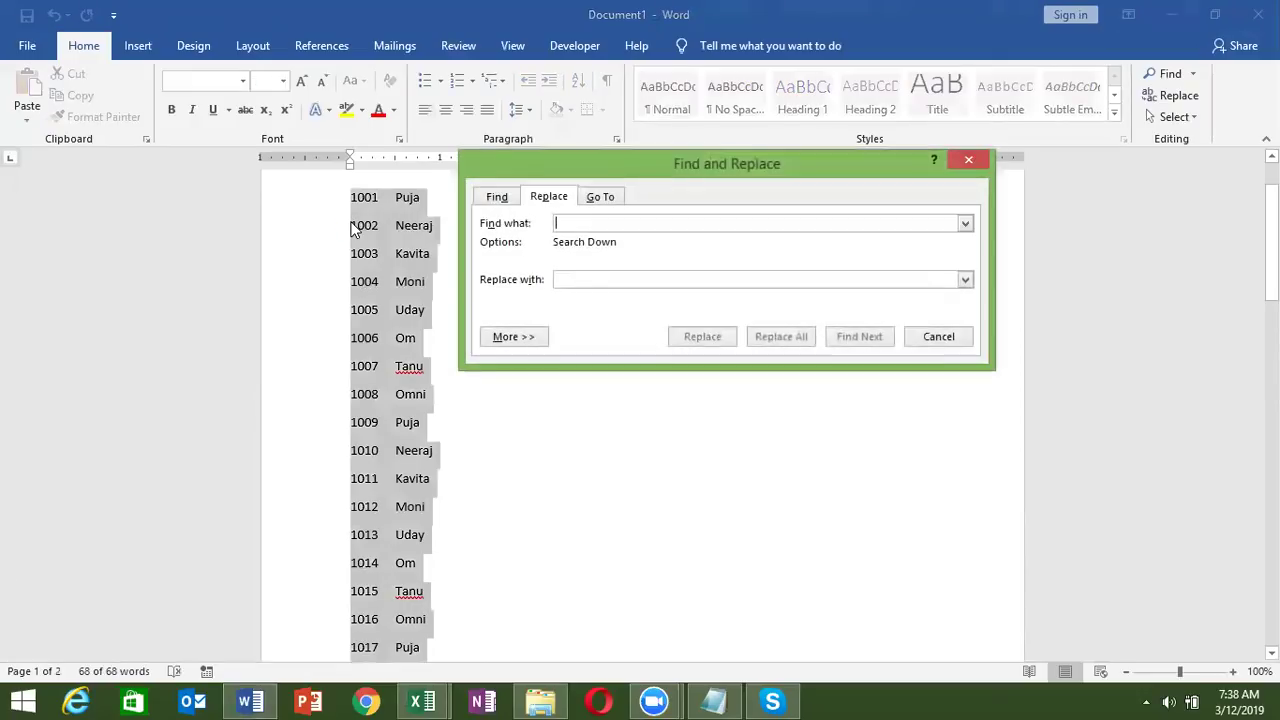
pyautogui.moveTo(521, 166); pyautogui.dragTo(589, 146)
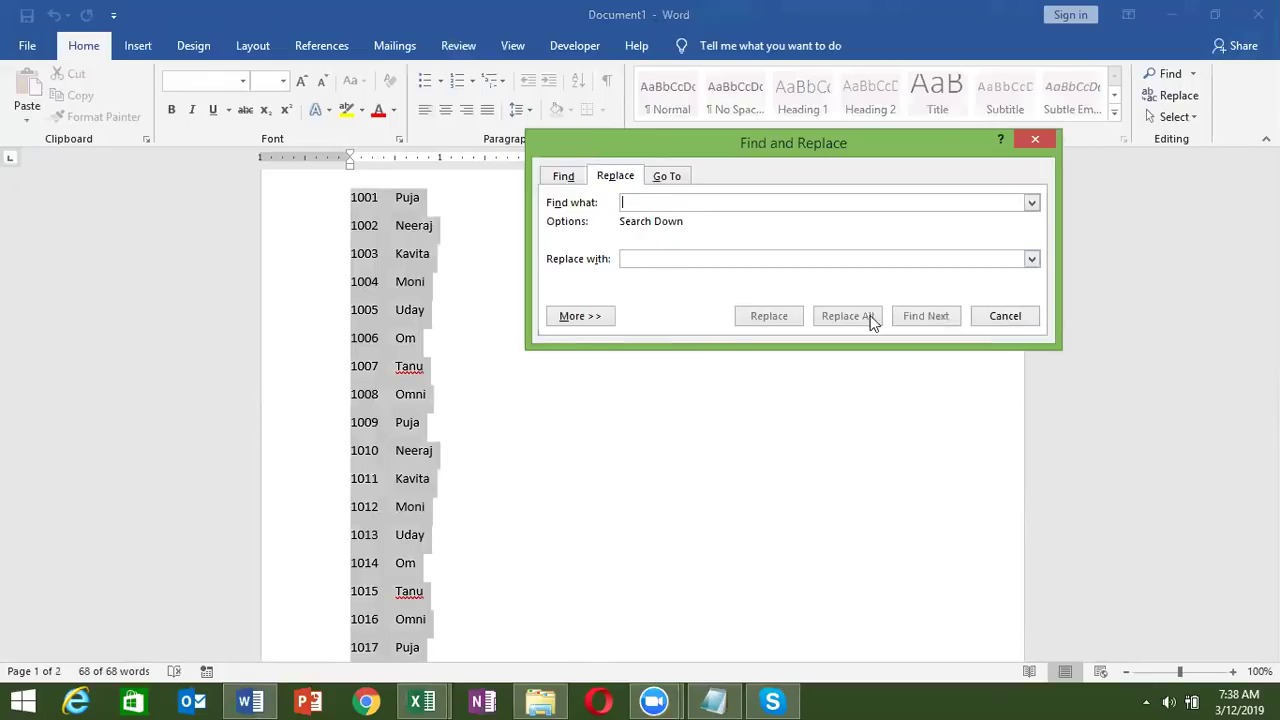
pyautogui.click(566, 320)
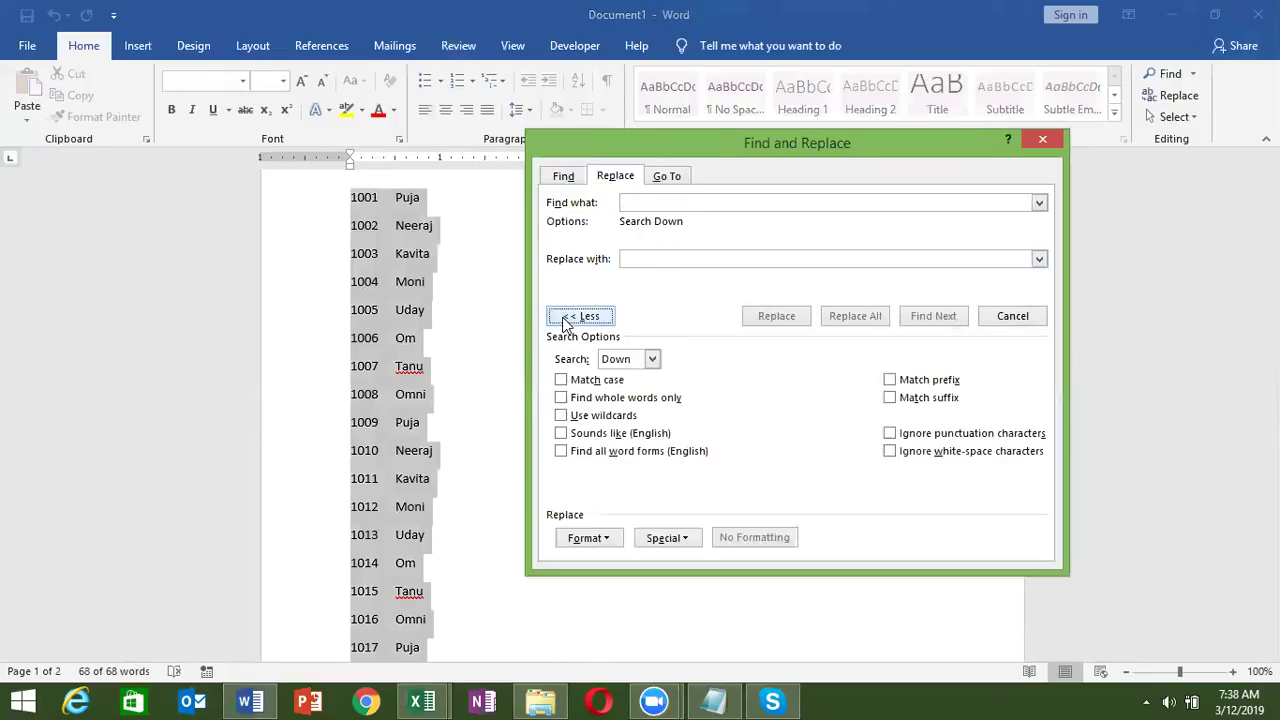
pyautogui.click(664, 538)
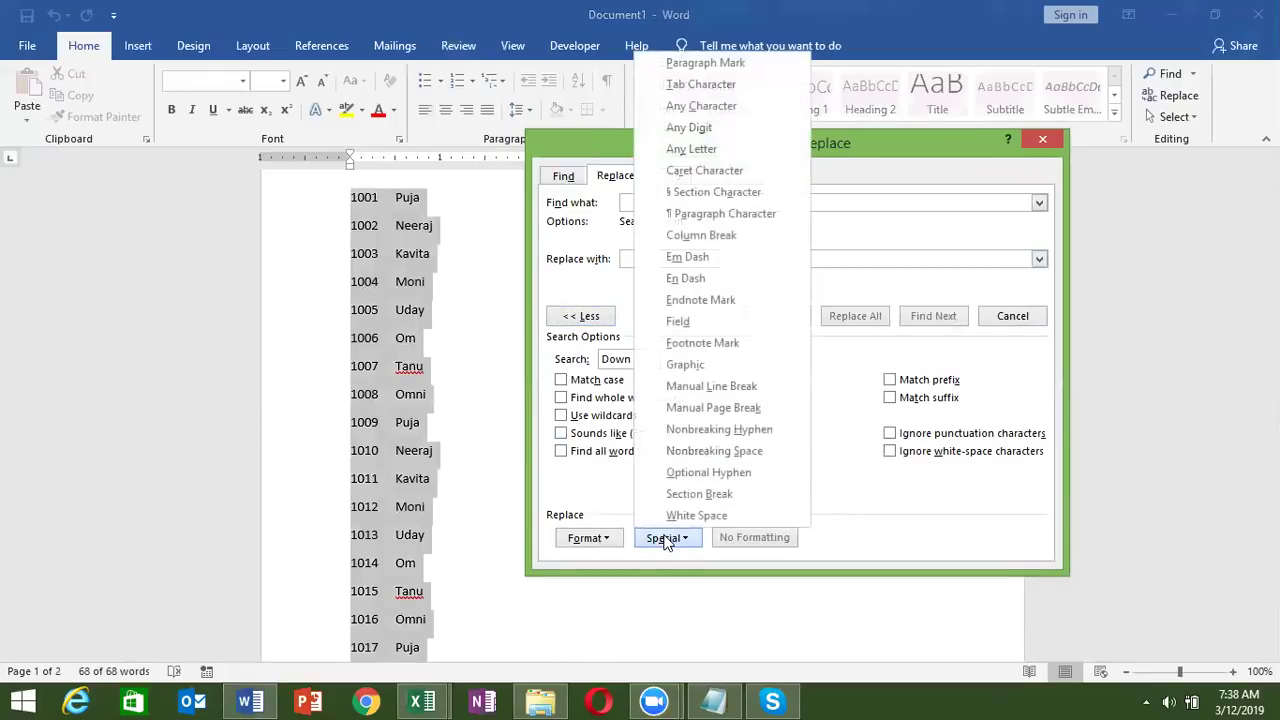
pyautogui.click(692, 86)
pyautogui.click(645, 259)
pyautogui.write(',')
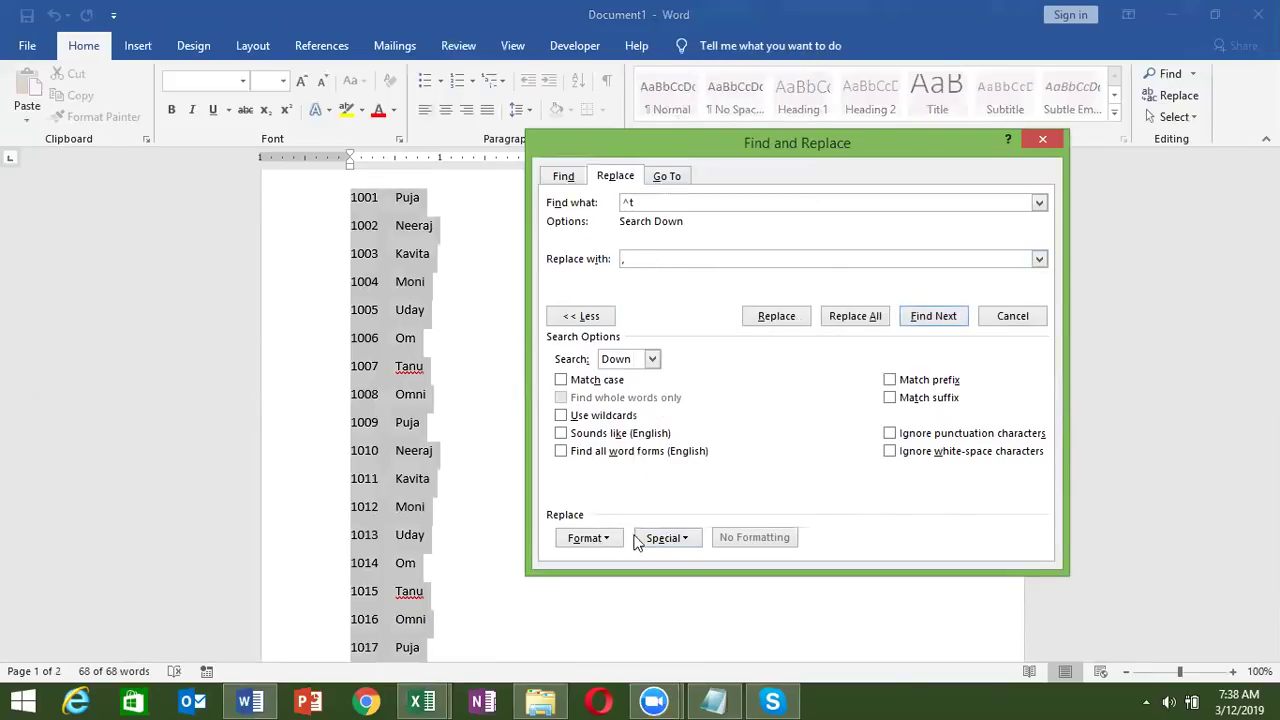
pyautogui.click(864, 319)
pyautogui.click(608, 408)
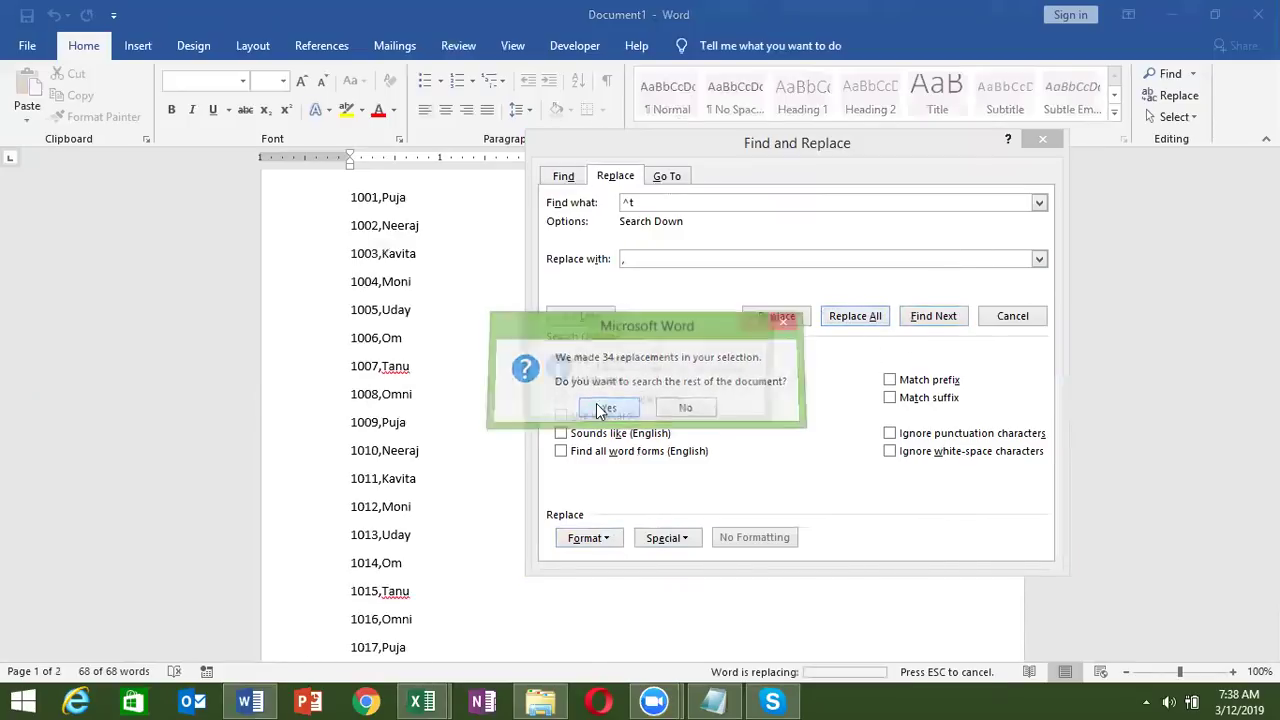
pyautogui.click(648, 408)
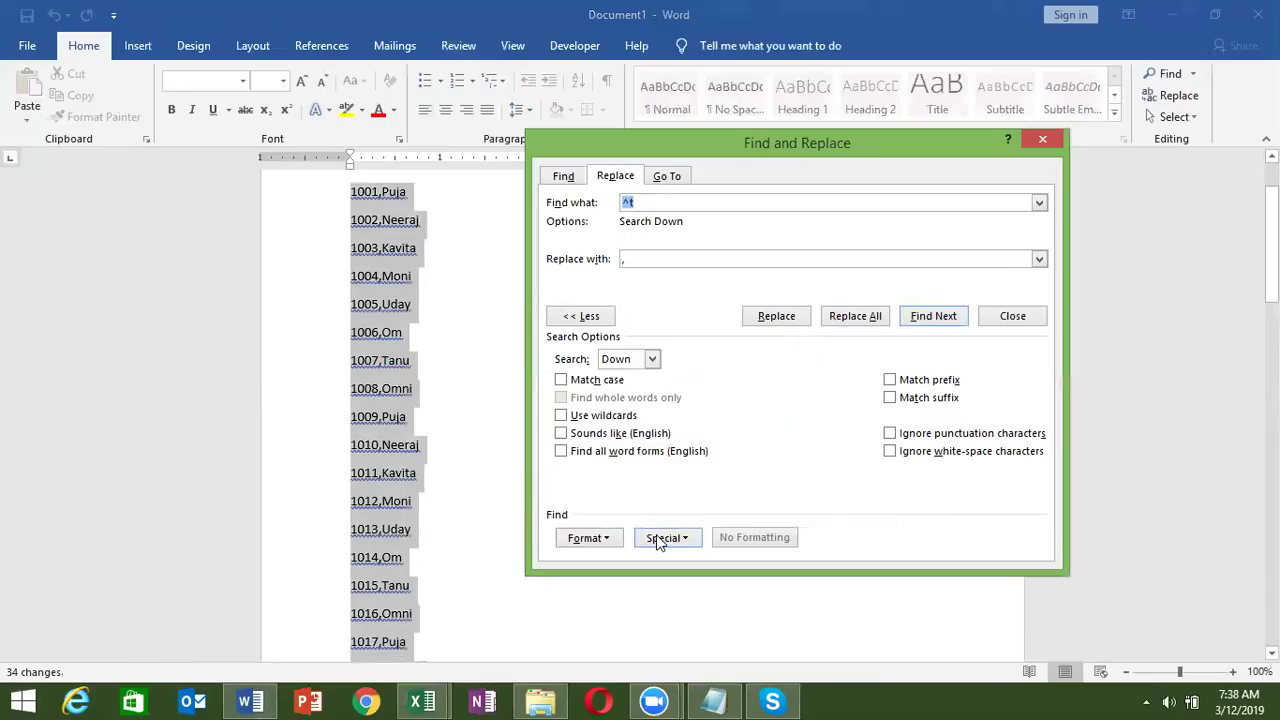
# - Replace every paragraph mark (^p) with a semicolon to join the list into one line
pyautogui.click(659, 538)
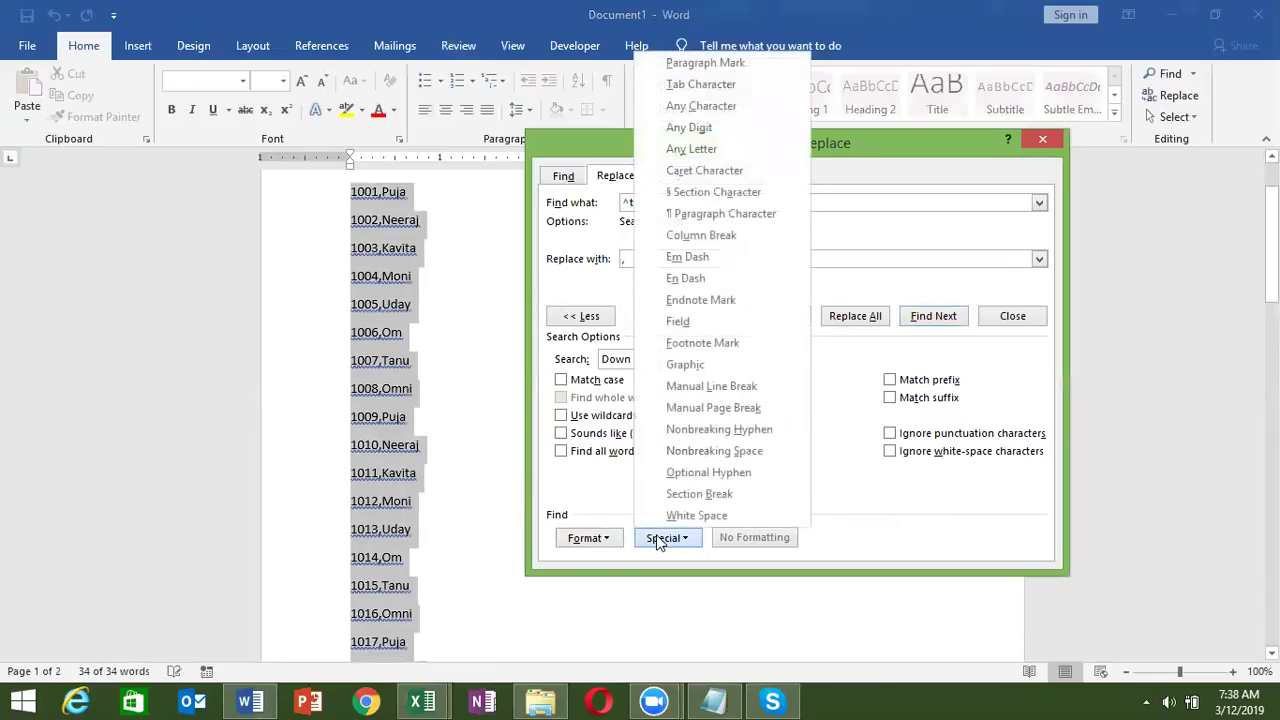
pyautogui.click(690, 63)
pyautogui.click(651, 256)
pyautogui.press('BackSpace')
pyautogui.write(';')
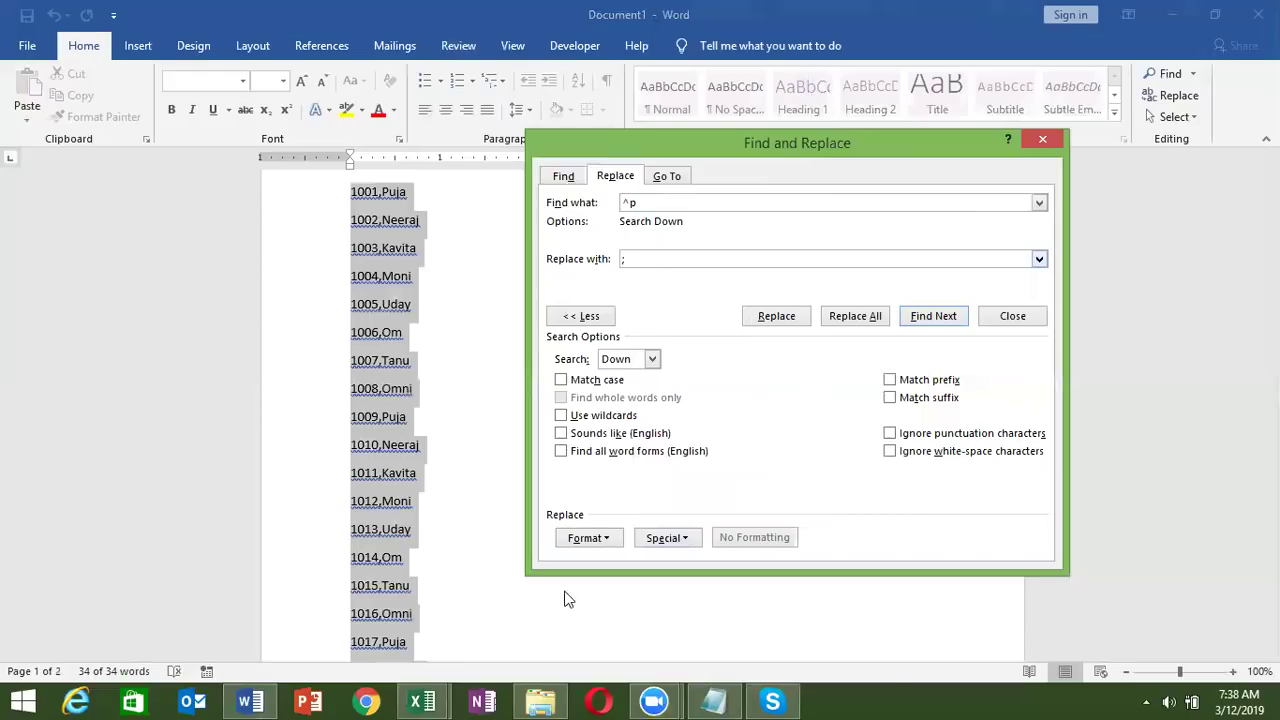
pyautogui.click(774, 318)
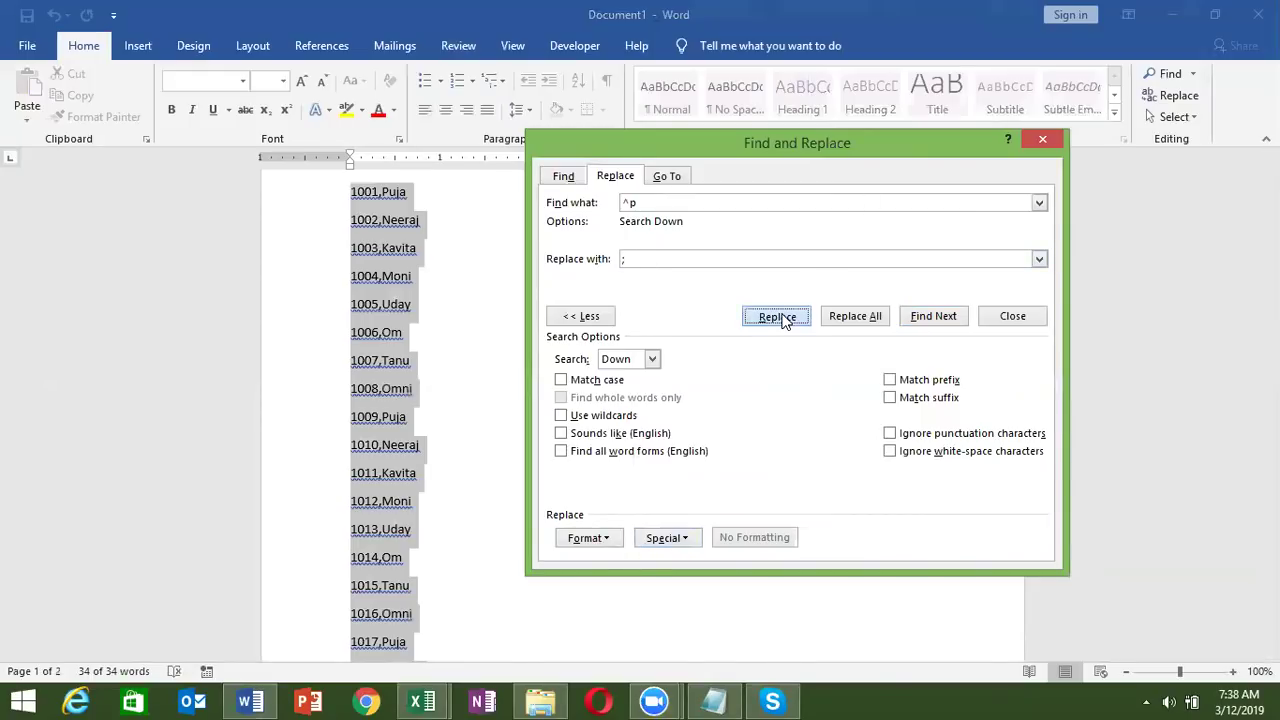
pyautogui.click(837, 318)
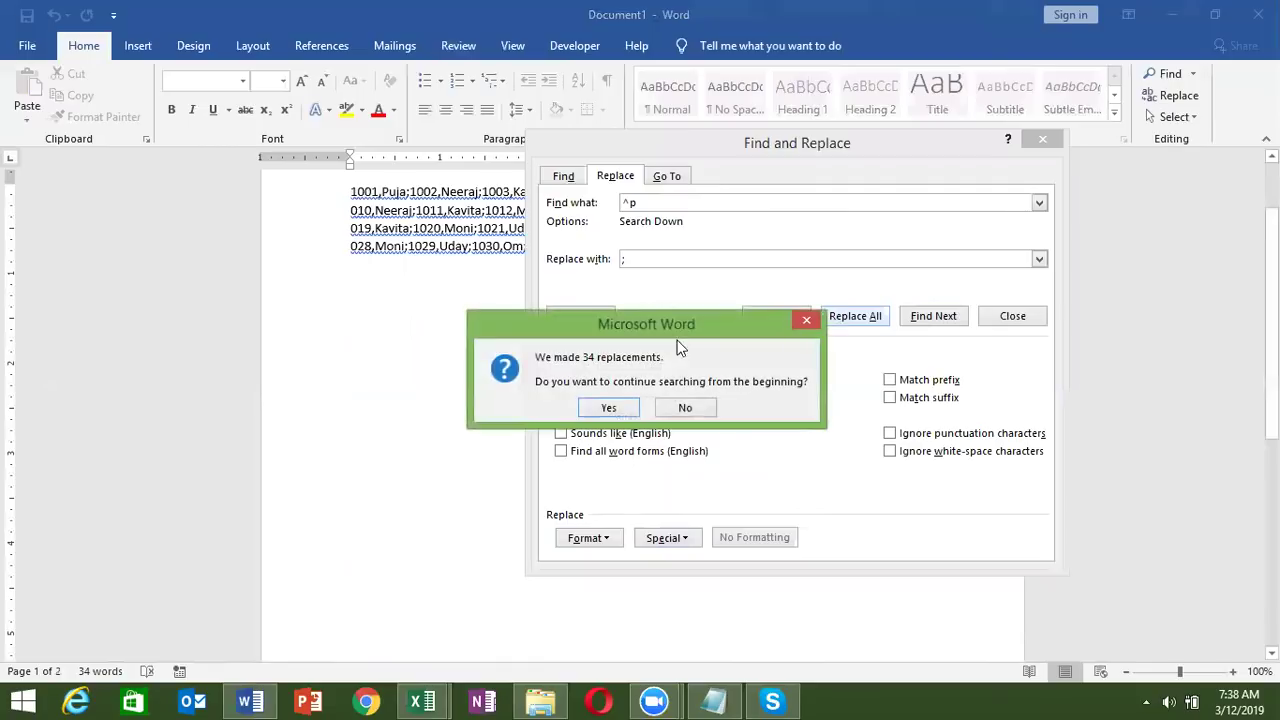
pyautogui.click(612, 409)
pyautogui.click(655, 408)
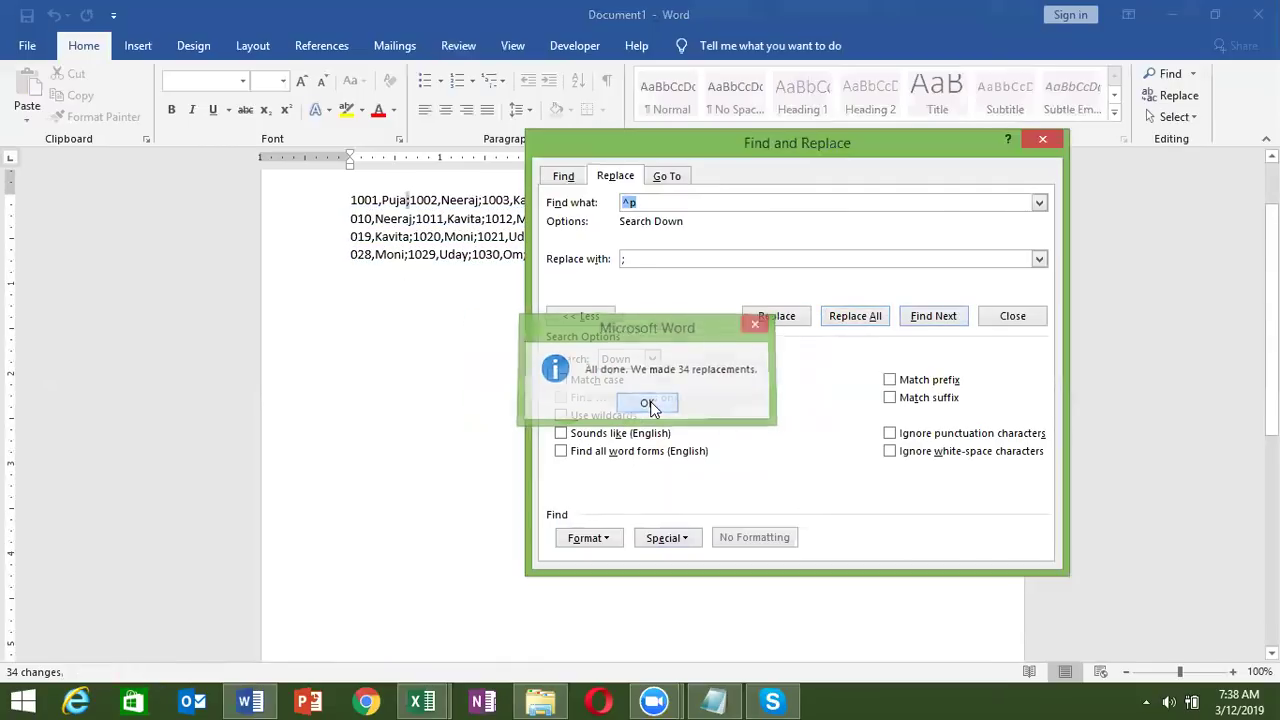
# - Select all of the joined ID,name text and return to Excel
pyautogui.click(1042, 139)
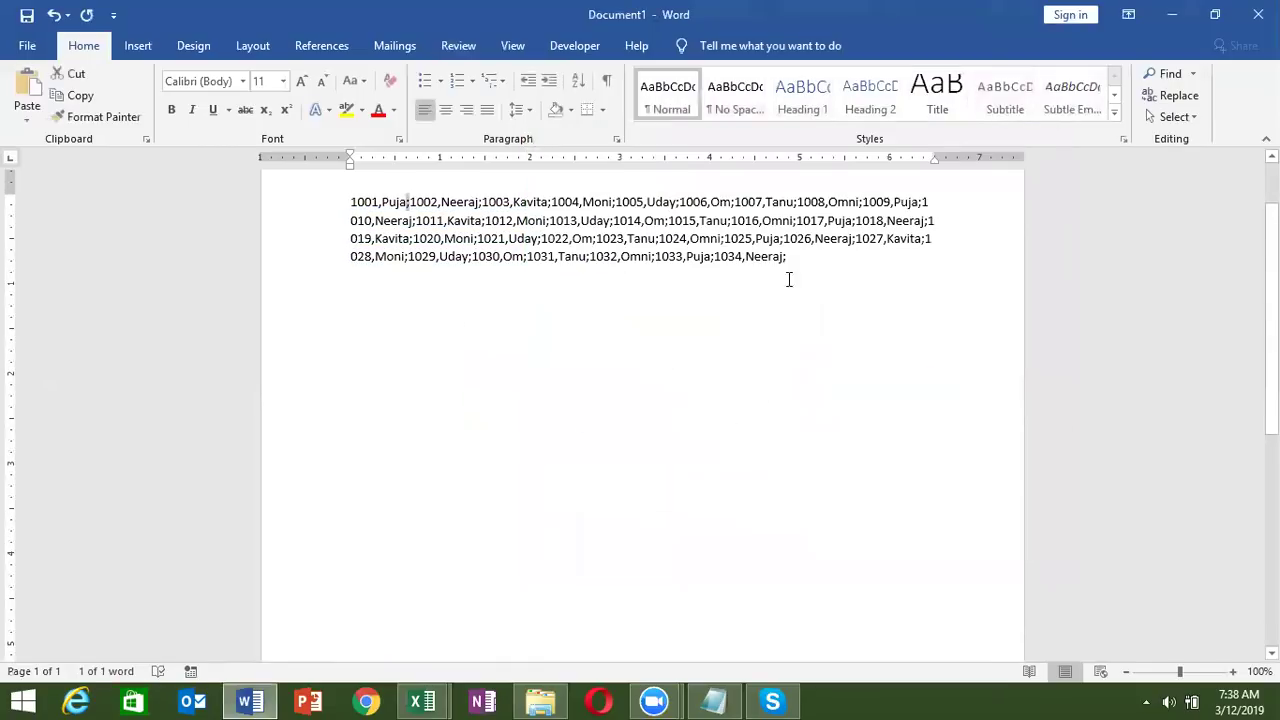
pyautogui.click(489, 456)
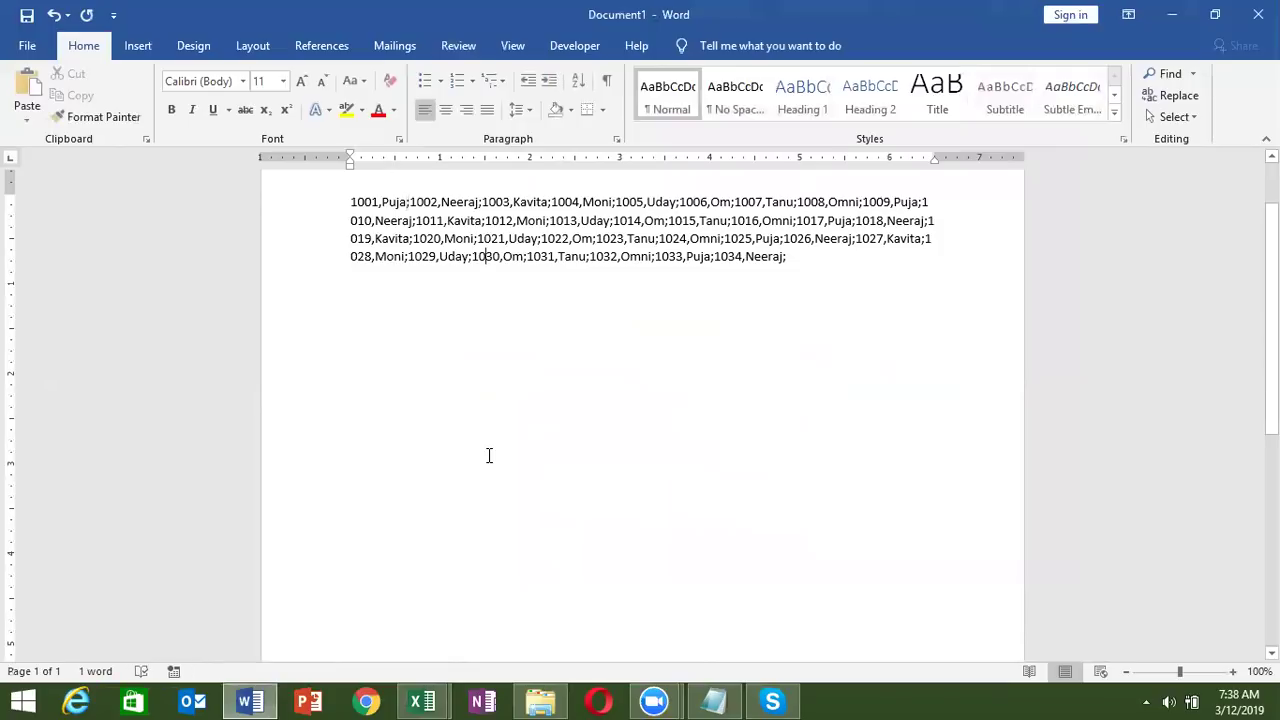
pyautogui.click(786, 256)
pyautogui.moveTo(786, 257); pyautogui.dragTo(346, 201)
pyautogui.hotkey('ctrl', 'c')
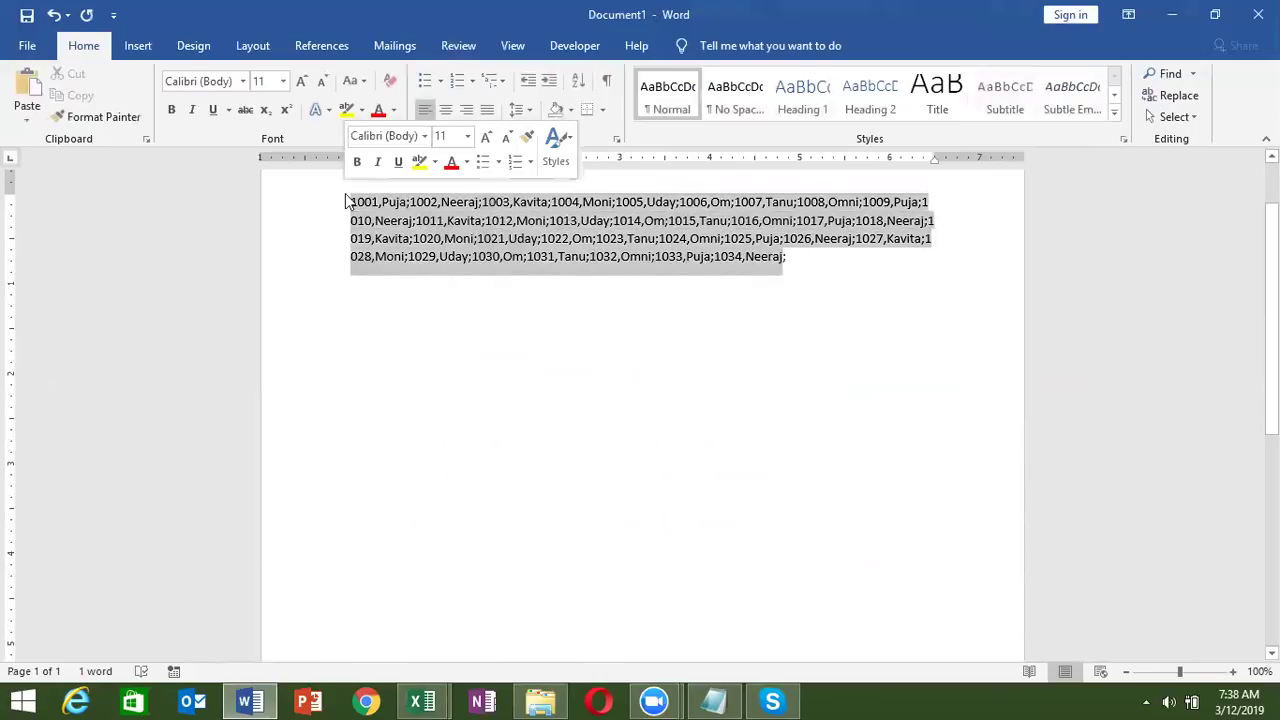
pyautogui.click(421, 700)
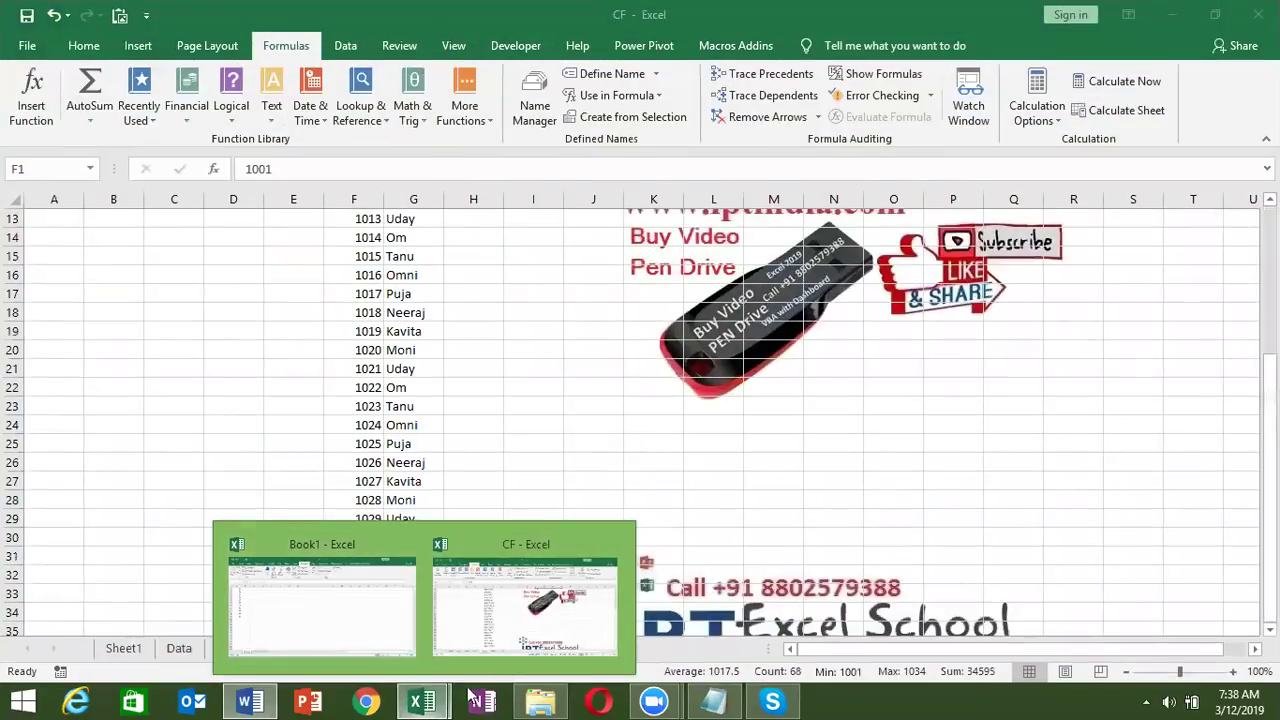
# - Paste the joined 1001,Puja;1002,Neeraj;… string into cell D2 of Book1's Sheet1
pyautogui.moveTo(386, 630)
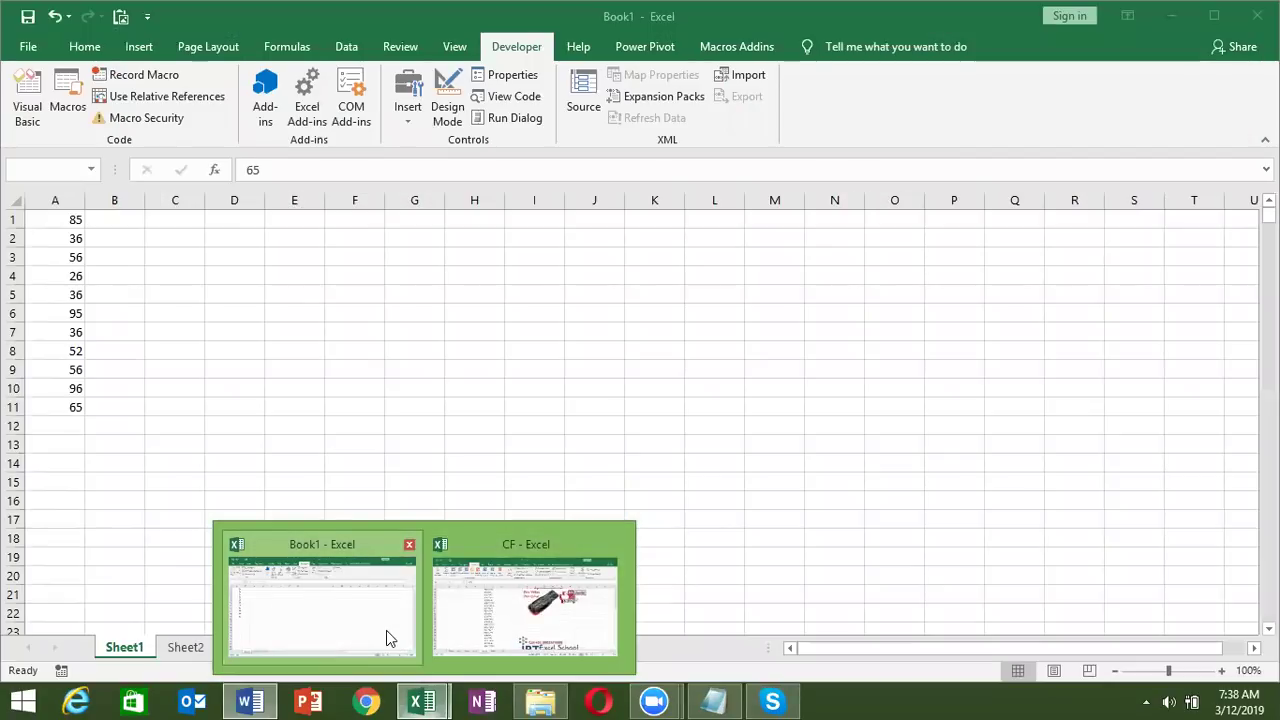
pyautogui.click(386, 630)
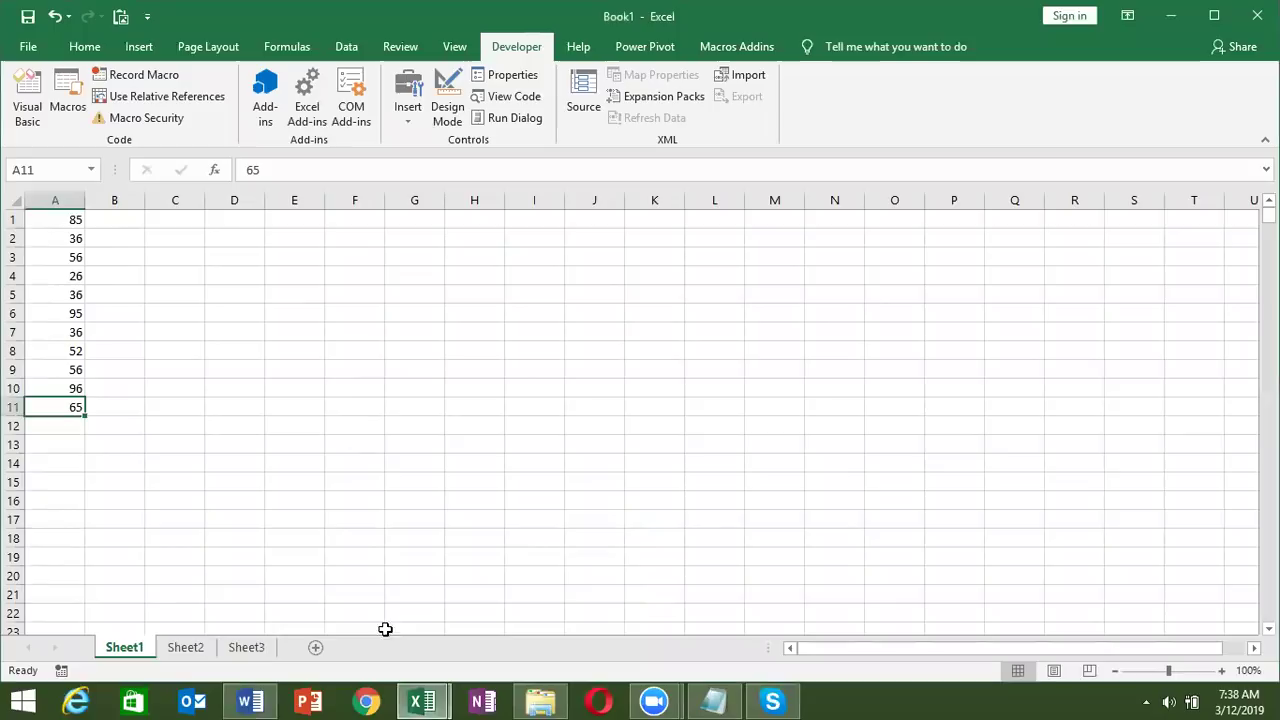
pyautogui.click(241, 231)
pyautogui.write('=')
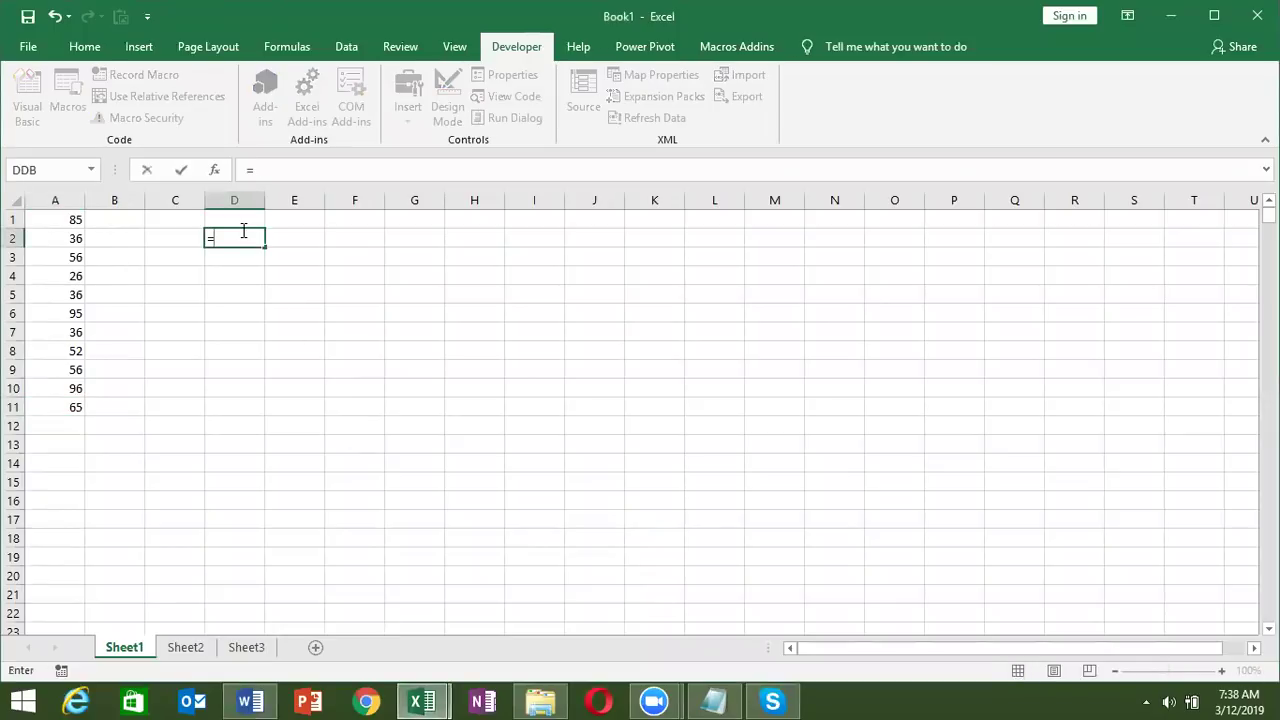
pyautogui.press('BackSpace')
pyautogui.hotkey('ctrl', 'v')
pyautogui.press('Return')
pyautogui.moveTo(243, 233); pyautogui.dragTo(243, 252)
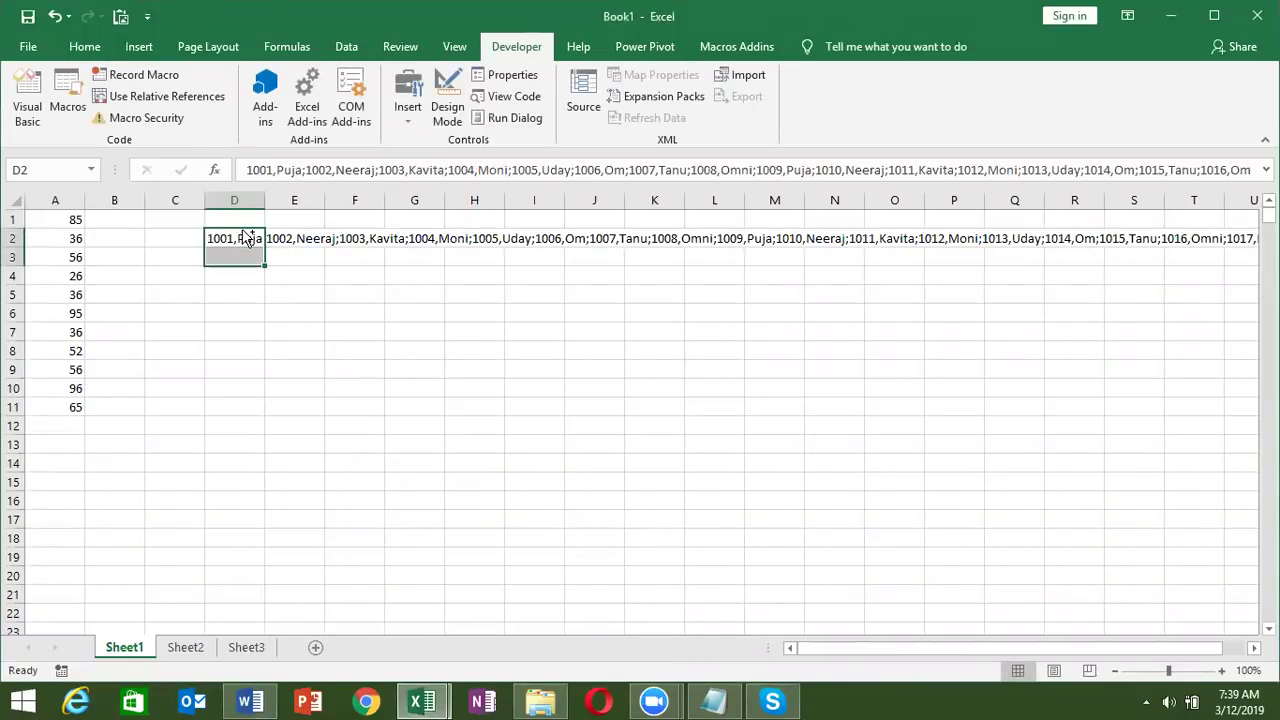
pyautogui.hotkey('ctrl', 'h')
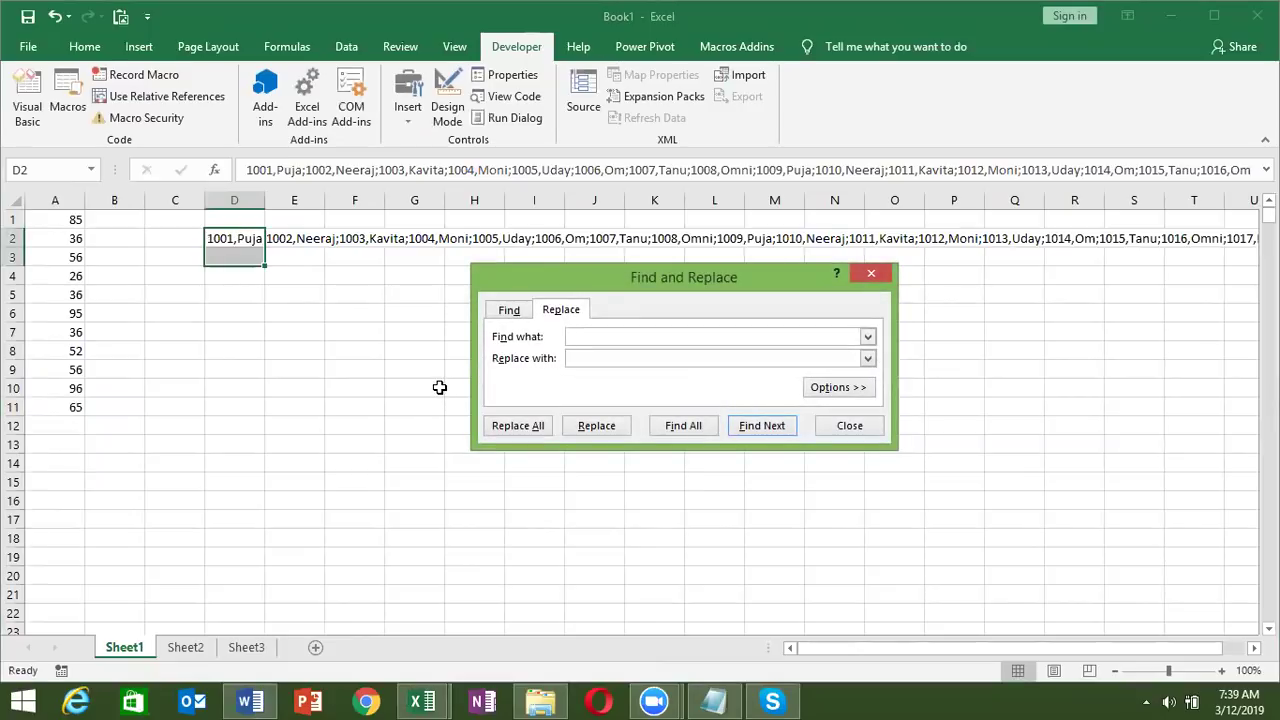
# - Run Replace All on every comma in D2's list
pyautogui.write(',')
pyautogui.click(587, 355)
pyautogui.write(';')
pyautogui.click(523, 427)
pyautogui.click(646, 401)
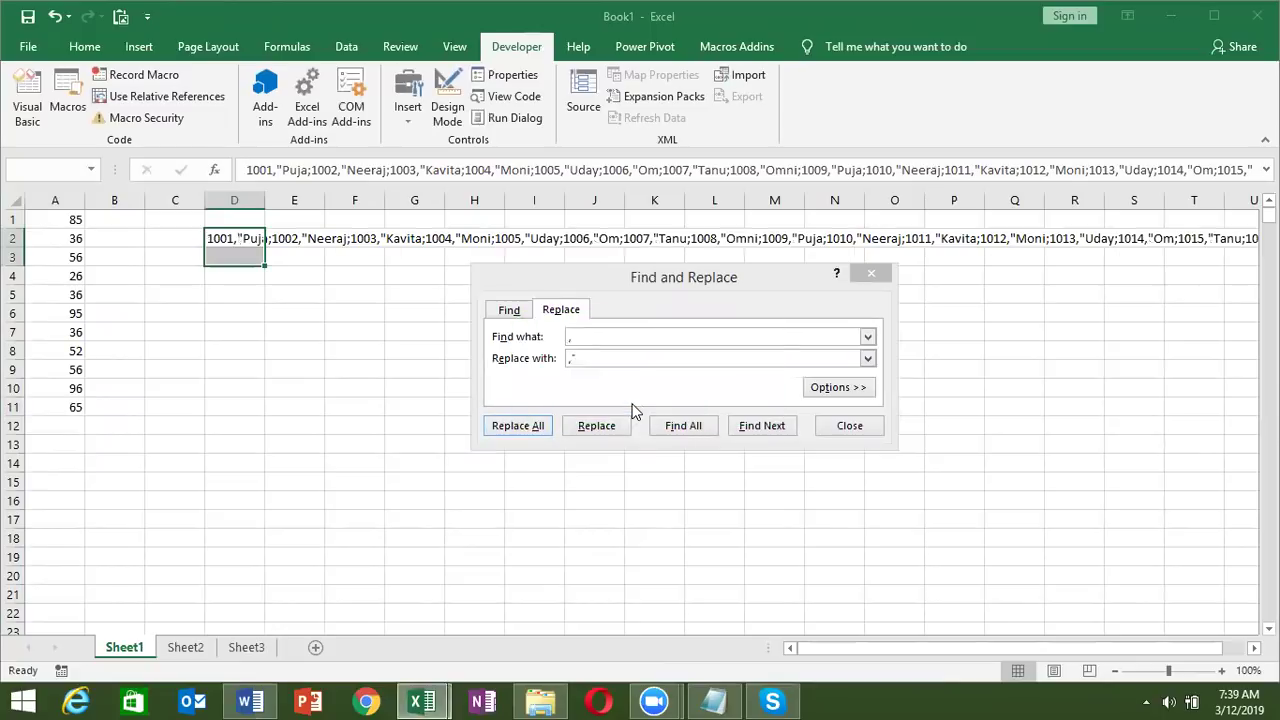
# - Replace every semicolon in D2 with a closing quote followed by a semicolon
pyautogui.click(597, 341)
pyautogui.press('BackSpace')
pyautogui.write(';')
pyautogui.press('Tab')
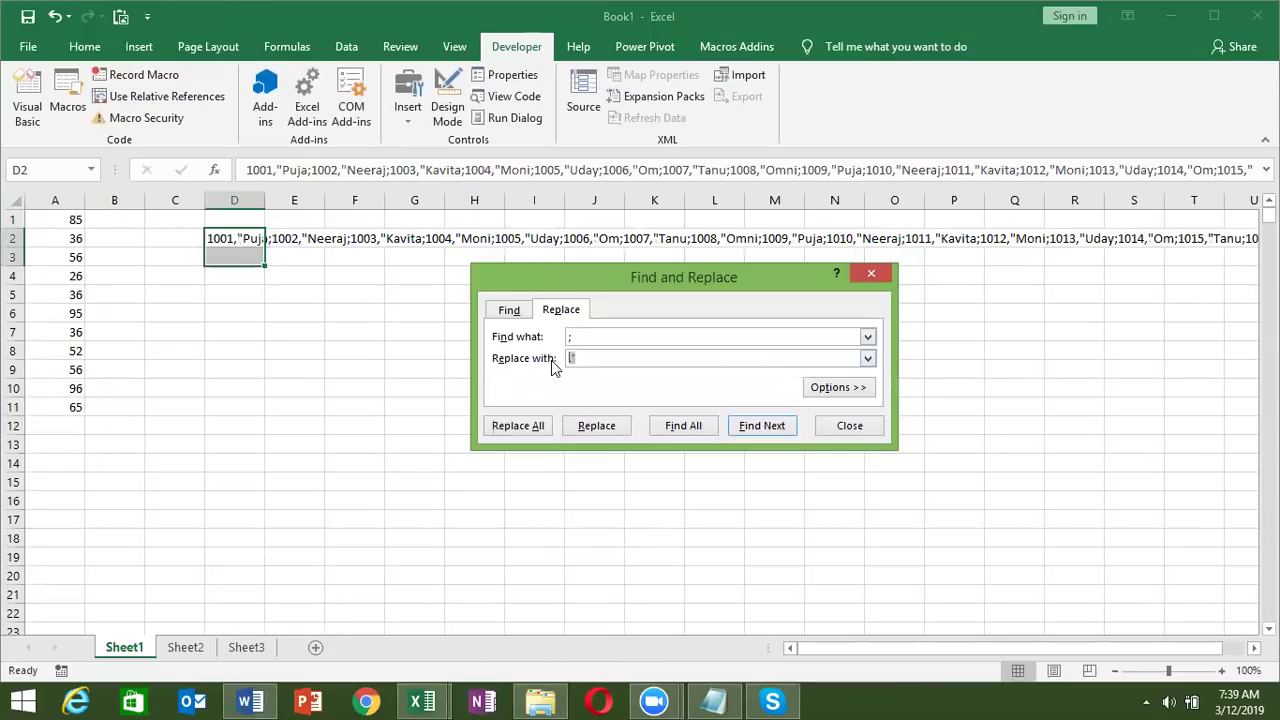
pyautogui.press('BackSpace')
pyautogui.hotkey('ctrl', 'j')
pyautogui.write(',')
pyautogui.press('BackSpace')
pyautogui.write(';')
pyautogui.click(534, 428)
pyautogui.click(647, 403)
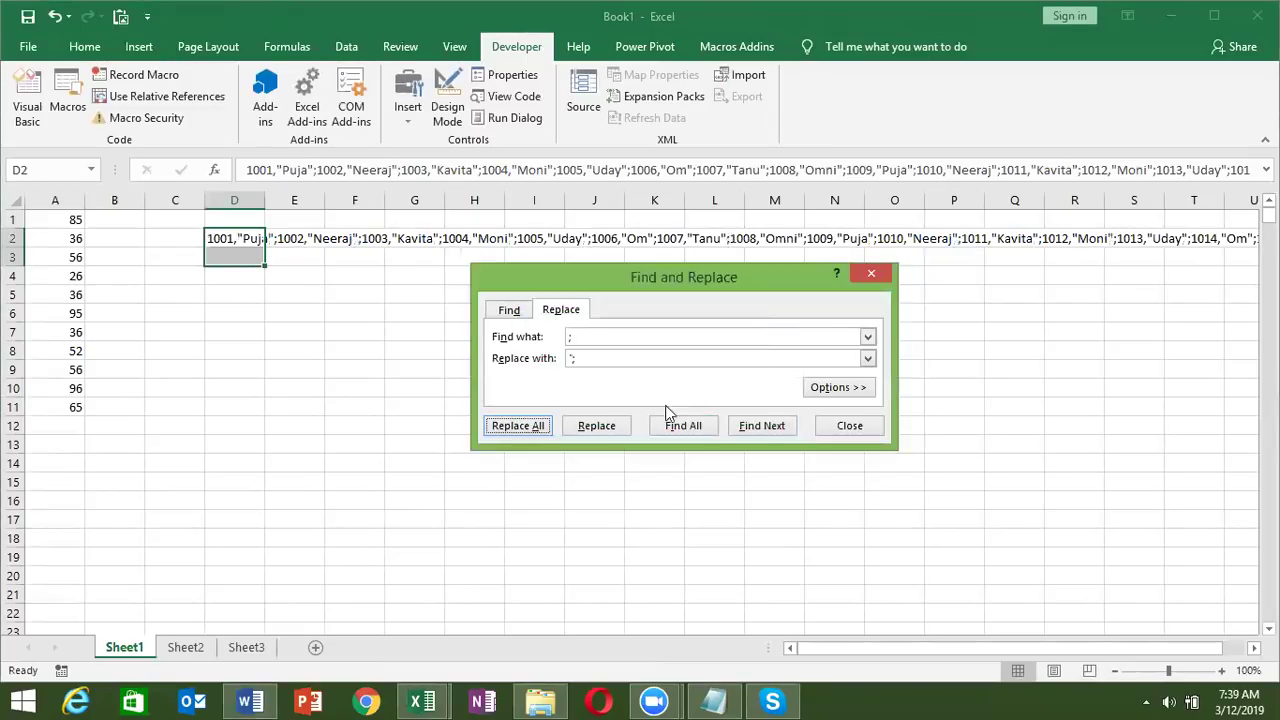
# - Copy the full quoted list text from D2 and switch to the CF workbook
pyautogui.click(840, 426)
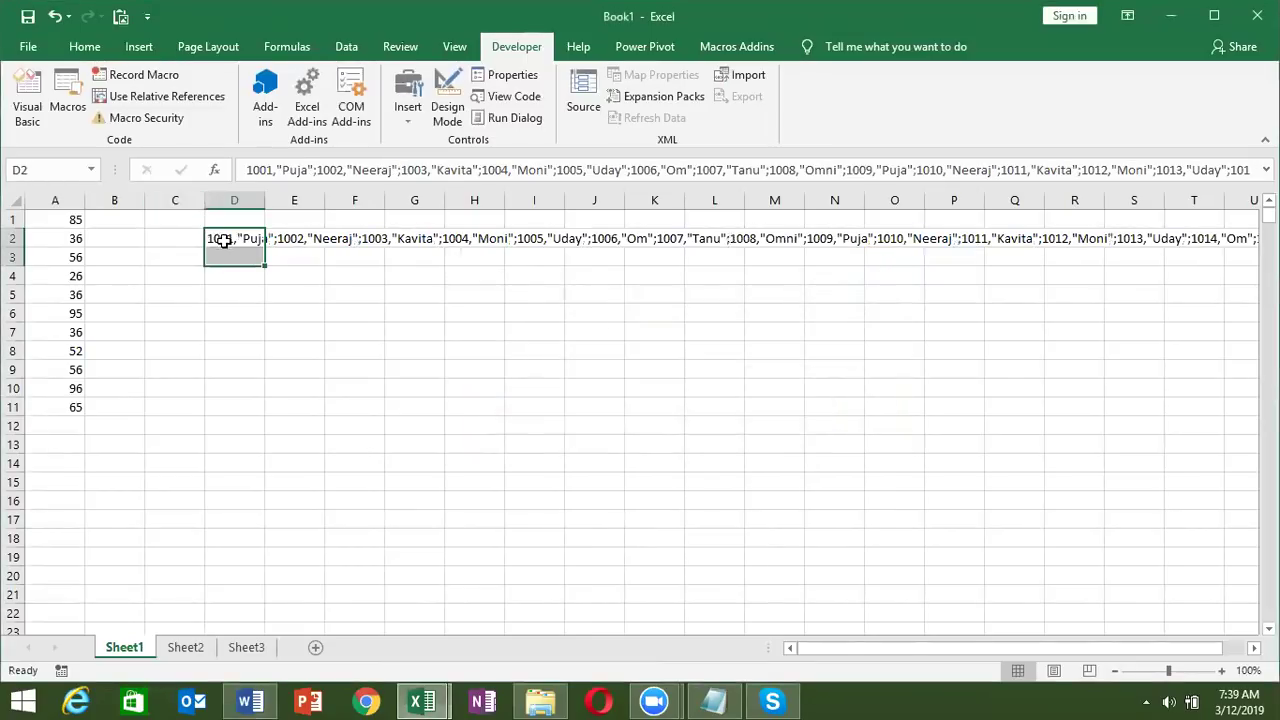
pyautogui.doubleClick(223, 239)
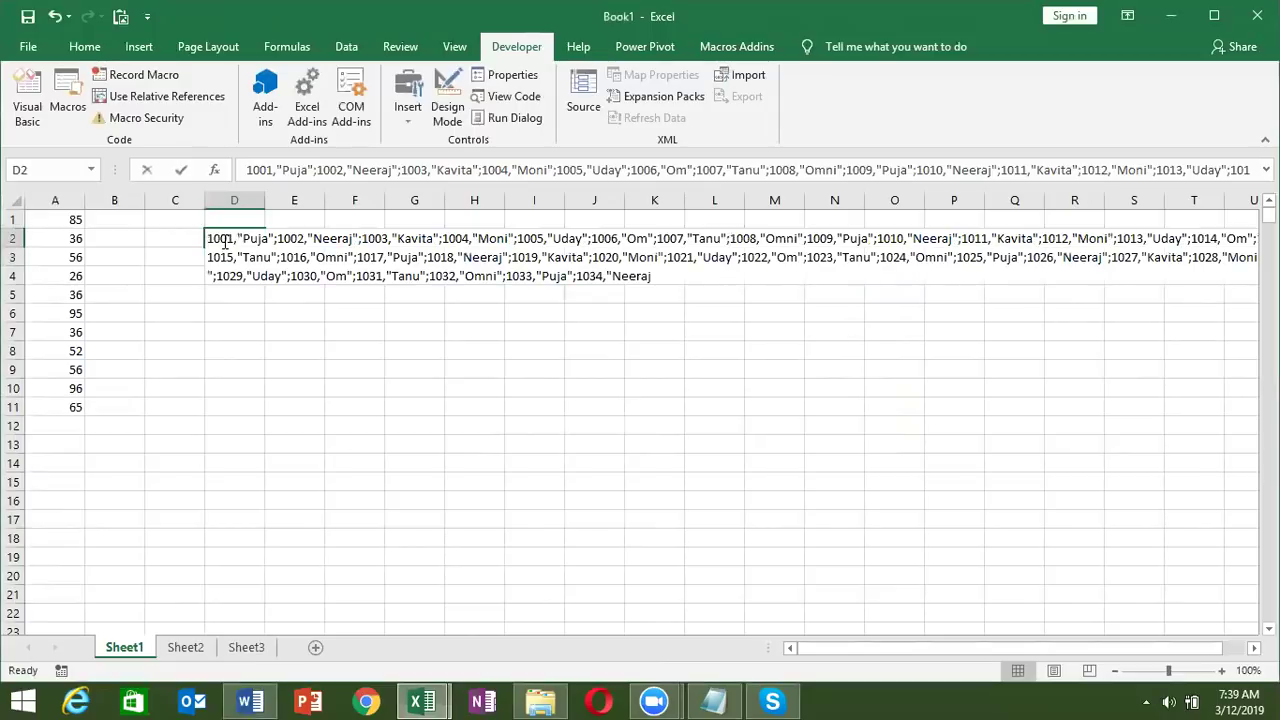
pyautogui.click(656, 276)
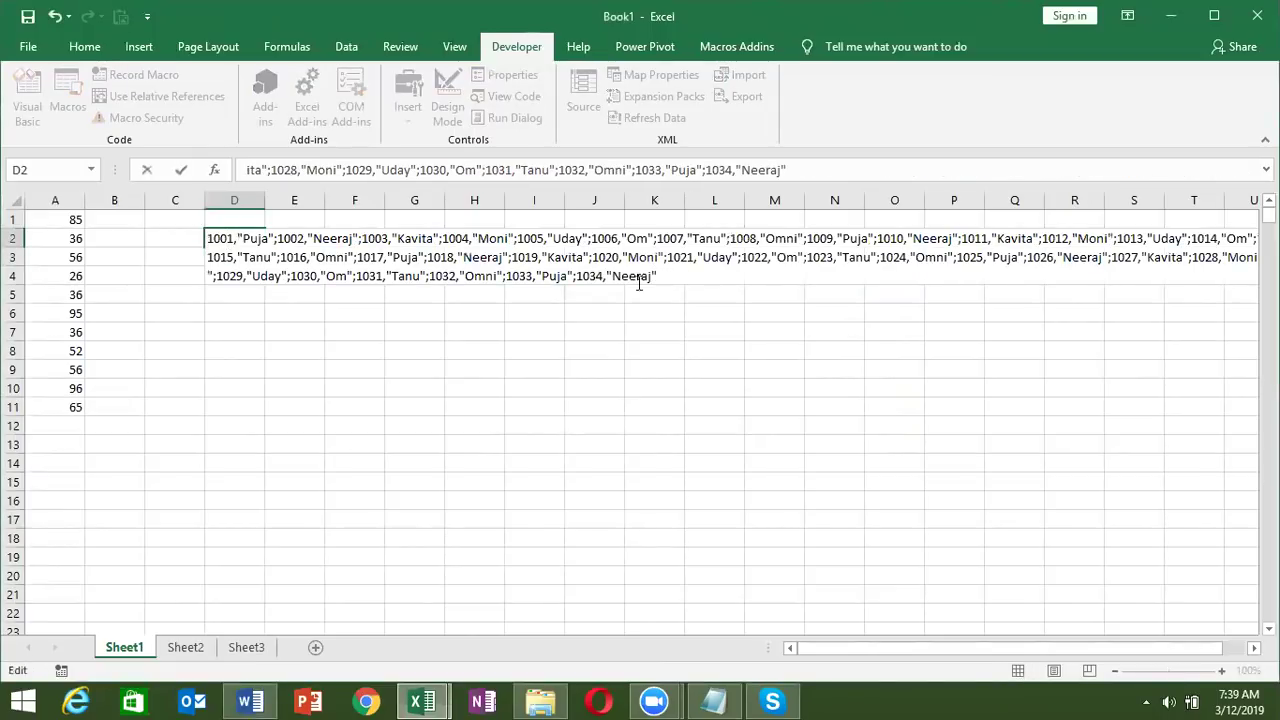
pyautogui.moveTo(640, 280); pyautogui.dragTo(206, 238)
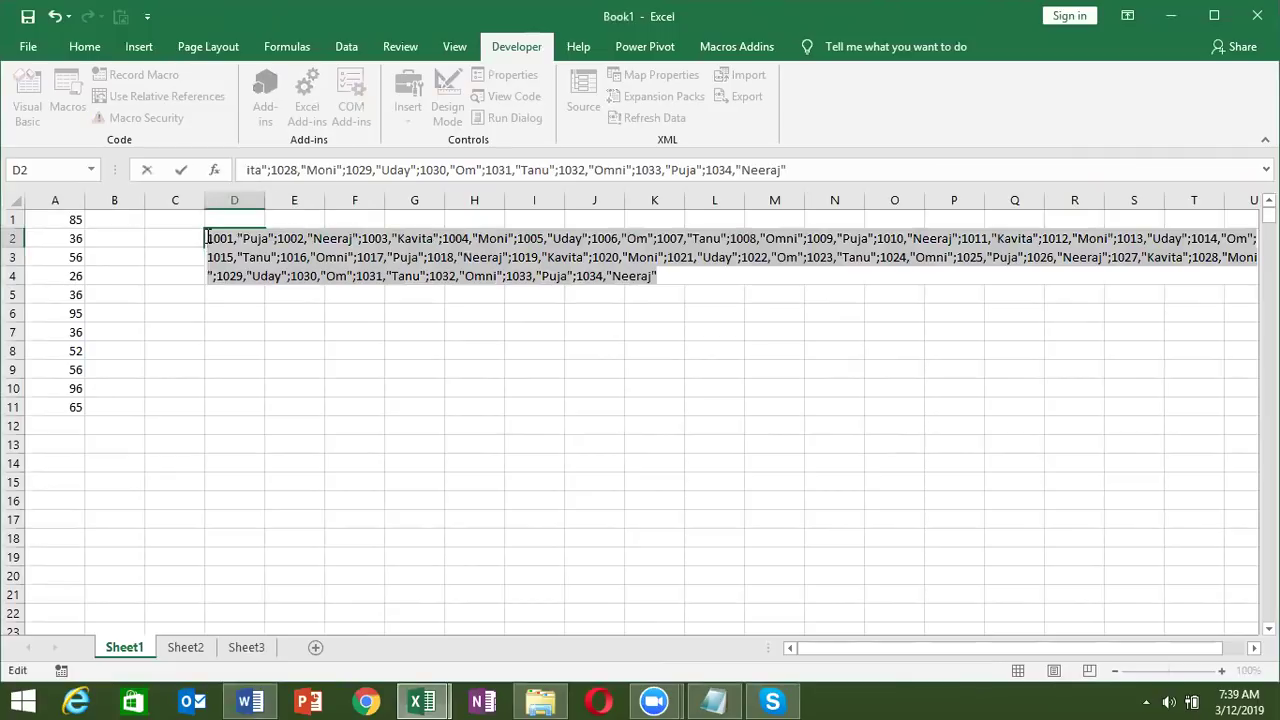
pyautogui.press('Escape')
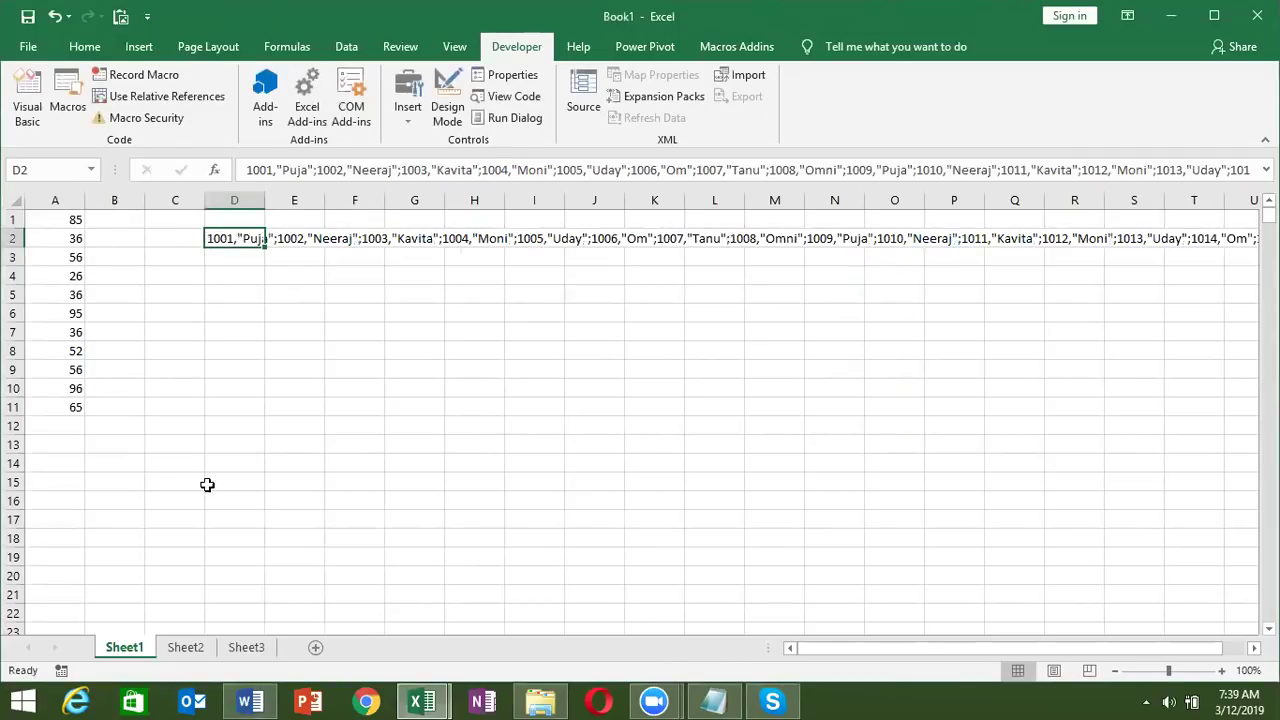
pyautogui.hotkey('alt', 'Tab')
pyautogui.hotkey('alt', 'Tab')
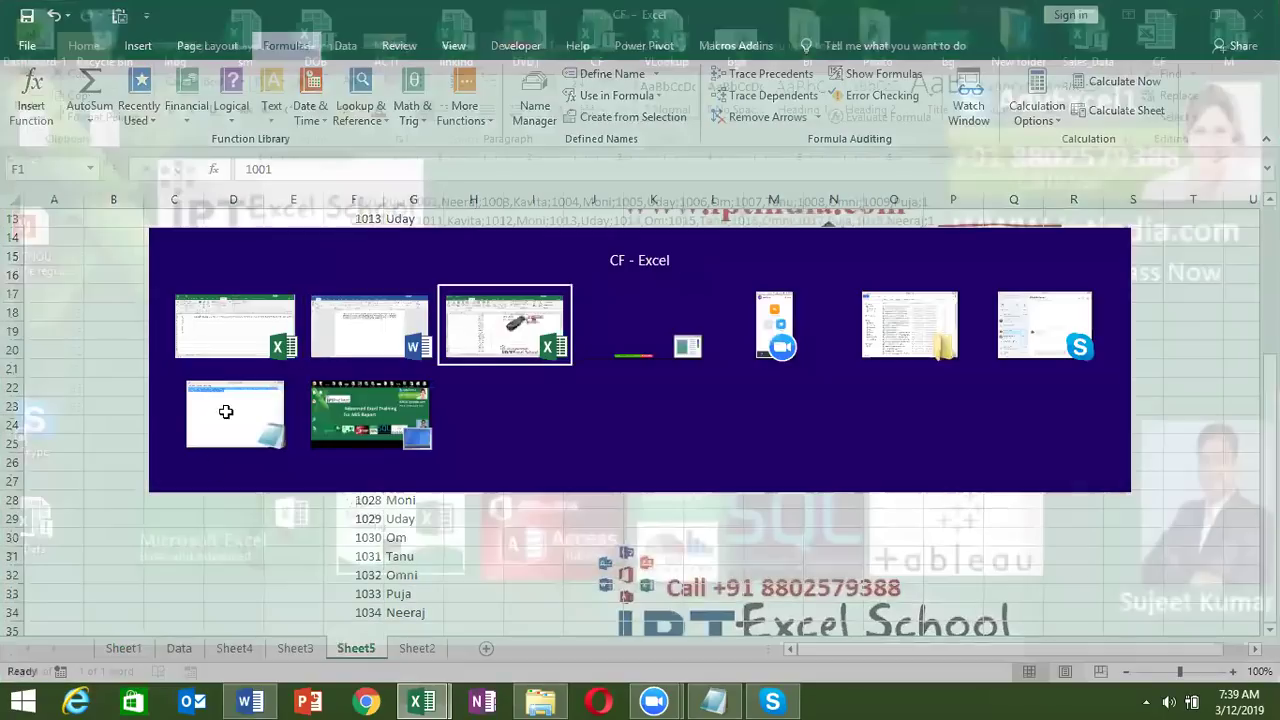
# - In B4 enter =VLOOKUP(A4,{…},2,0) using the copied codes-and-names inline array
pyautogui.click(198, 367)
pyautogui.hotkey('ctrl', 'Up')
pyautogui.press('Down')
pyautogui.press('Down')
pyautogui.press('Down')
pyautogui.press('Left')
pyautogui.write('=vl')
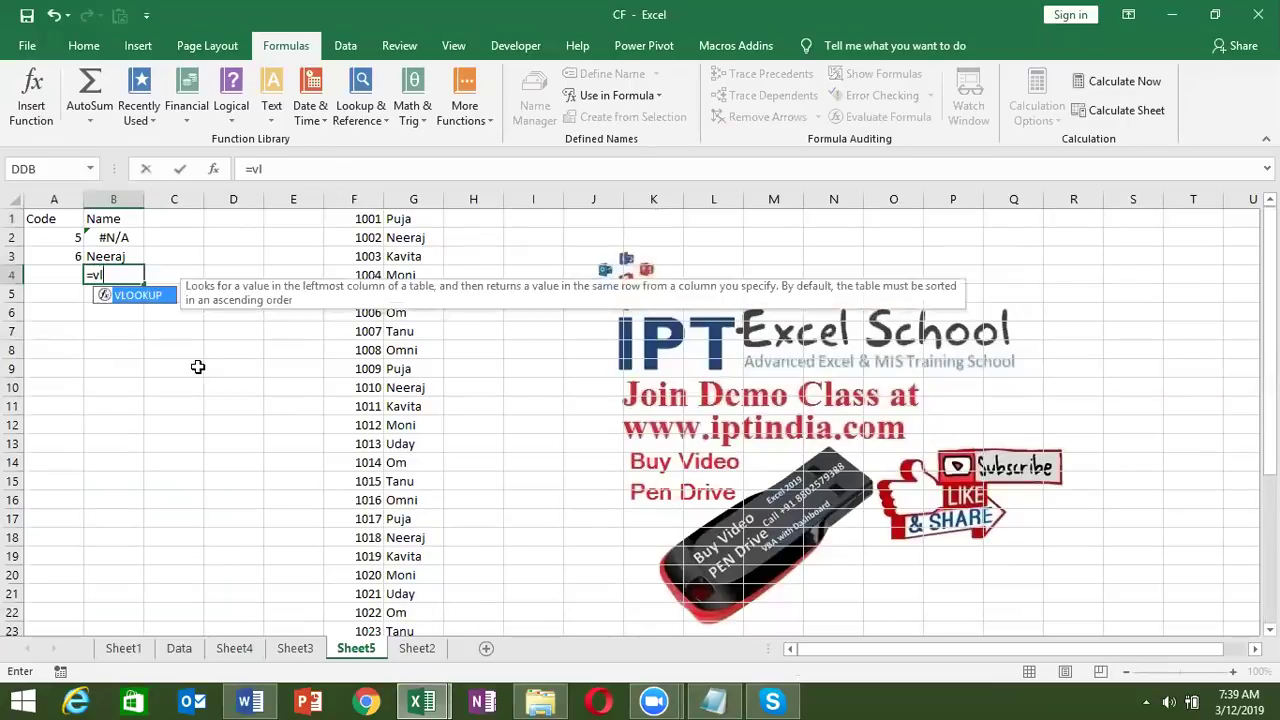
pyautogui.press('Tab')
pyautogui.press('Left')
pyautogui.write(',')
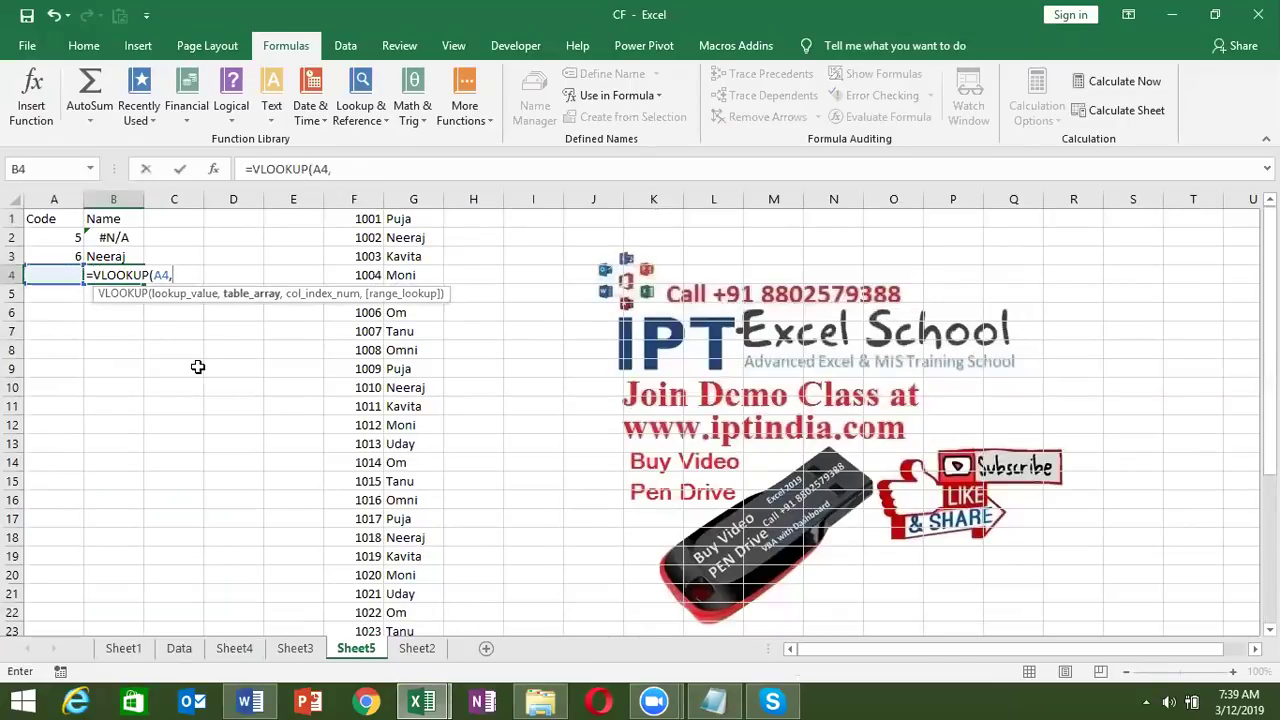
pyautogui.write('"Ud')
pyautogui.press('F9')
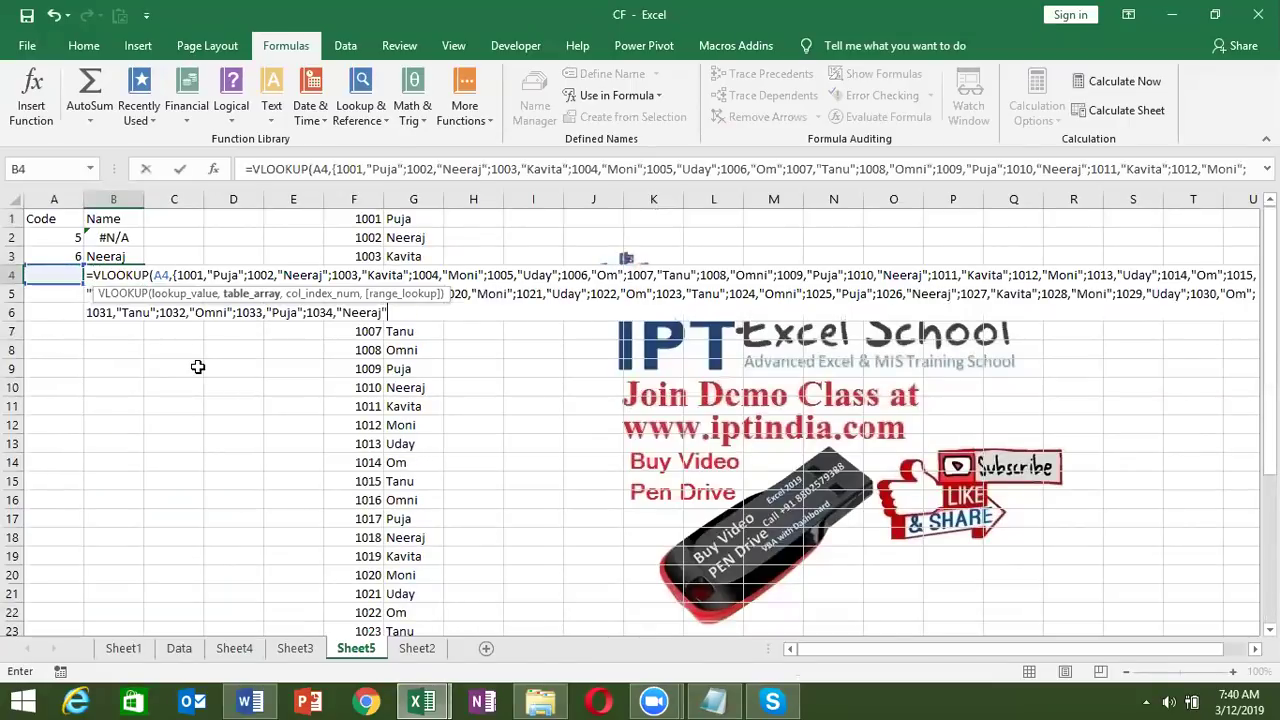
pyautogui.write('},2')
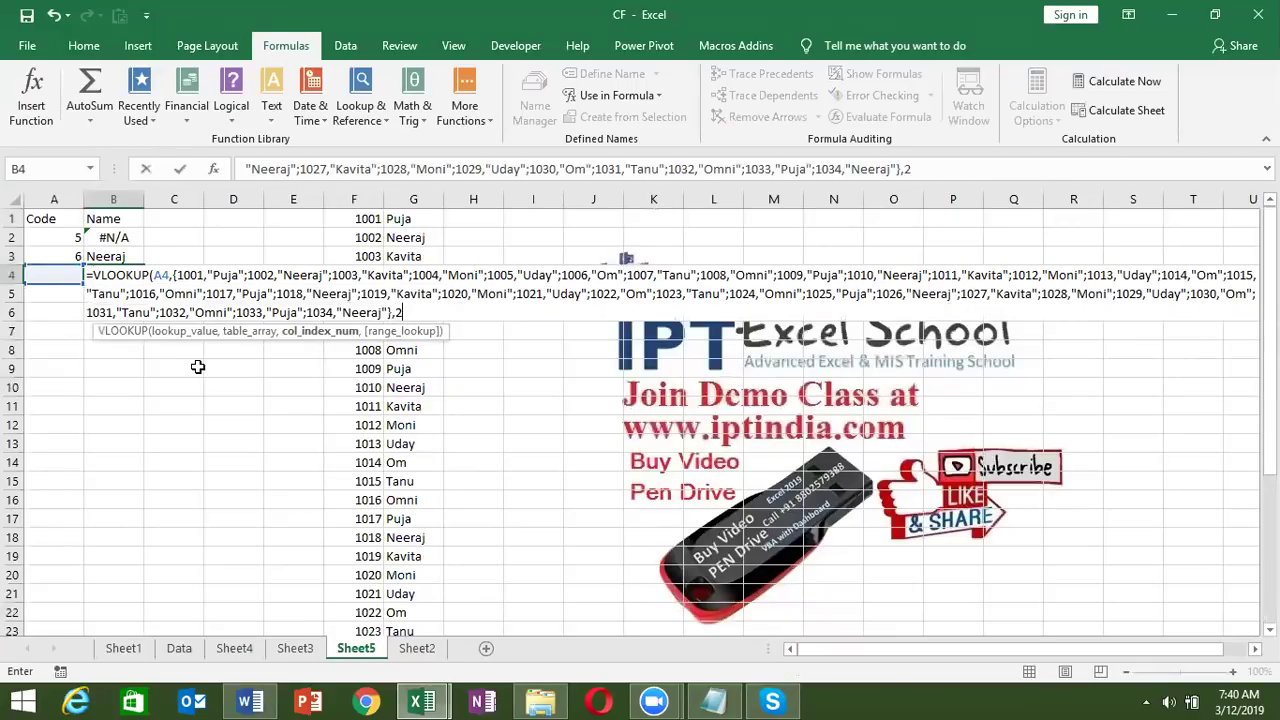
pyautogui.write(',0)')
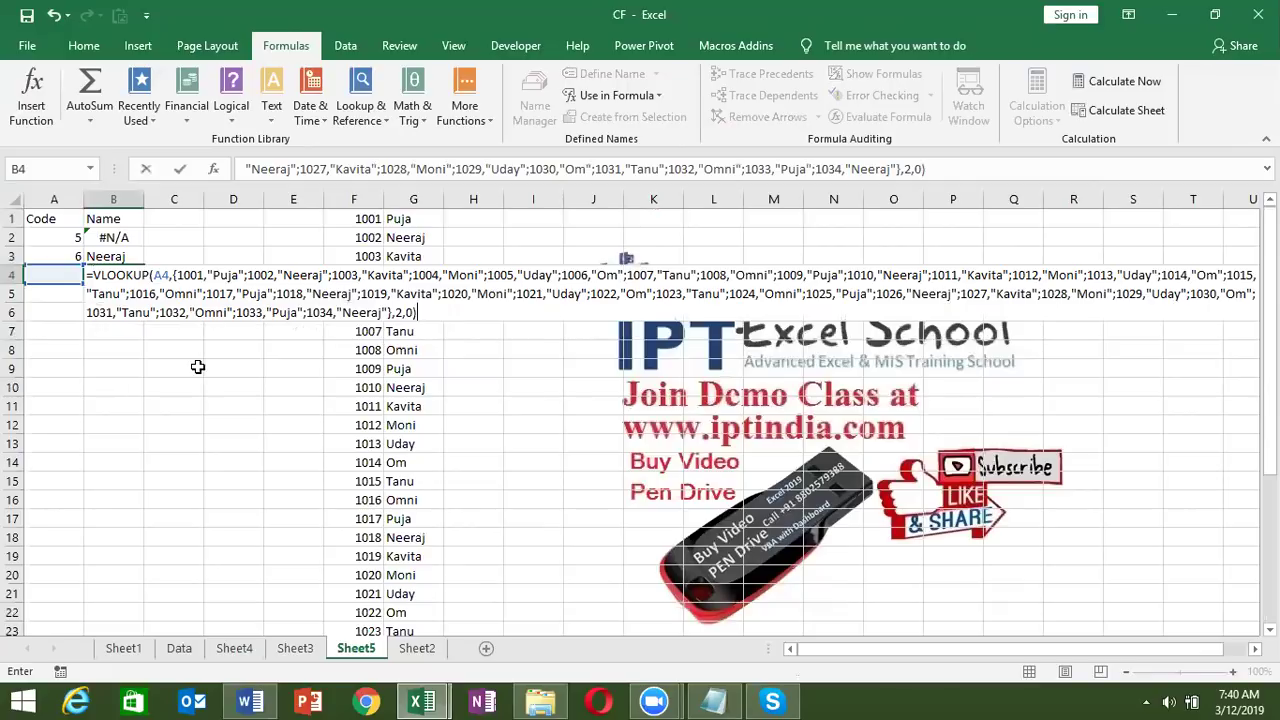
pyautogui.press('Return')
# - Enter code 1006 in A4 so B4 returns Om
pyautogui.press('Up')
pyautogui.press('Left')
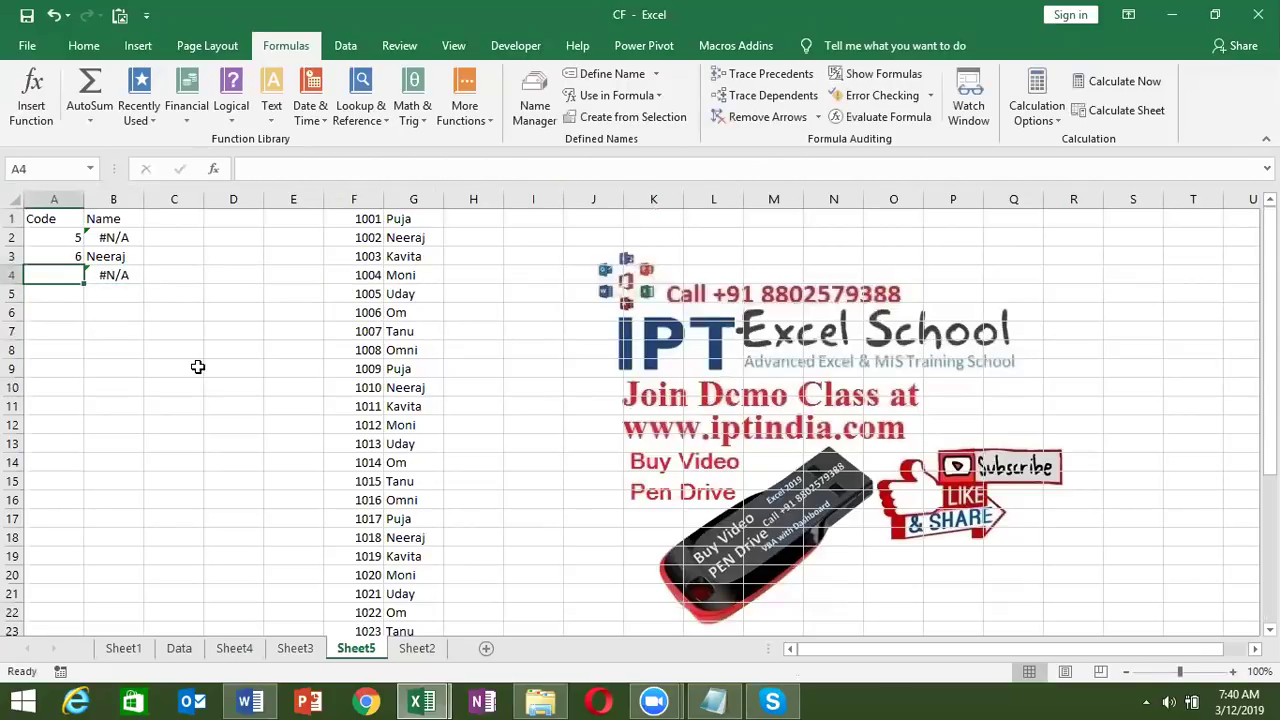
pyautogui.write('1006')
pyautogui.press('Return')
pyautogui.press('Up')
pyautogui.press('Right')
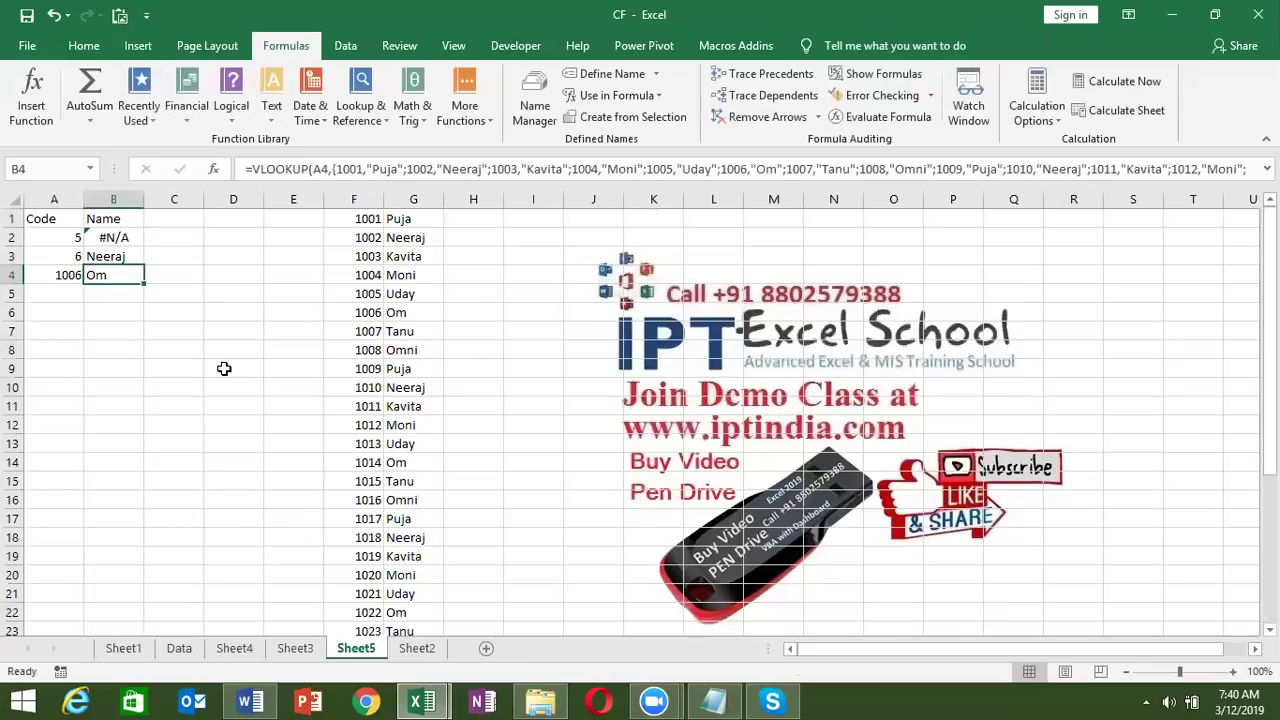
# - Inspect the inline array inside B4's formula without changing it
pyautogui.doubleClick(116, 275)
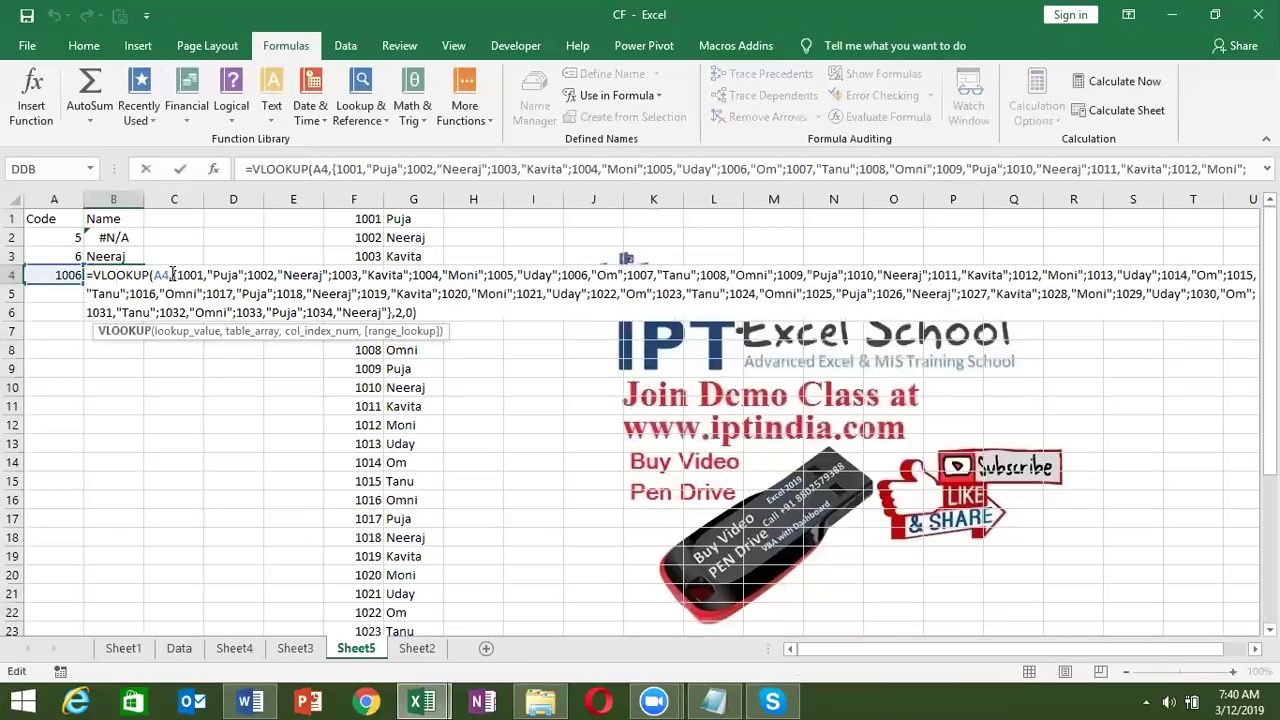
pyautogui.moveTo(172, 275); pyautogui.dragTo(395, 312)
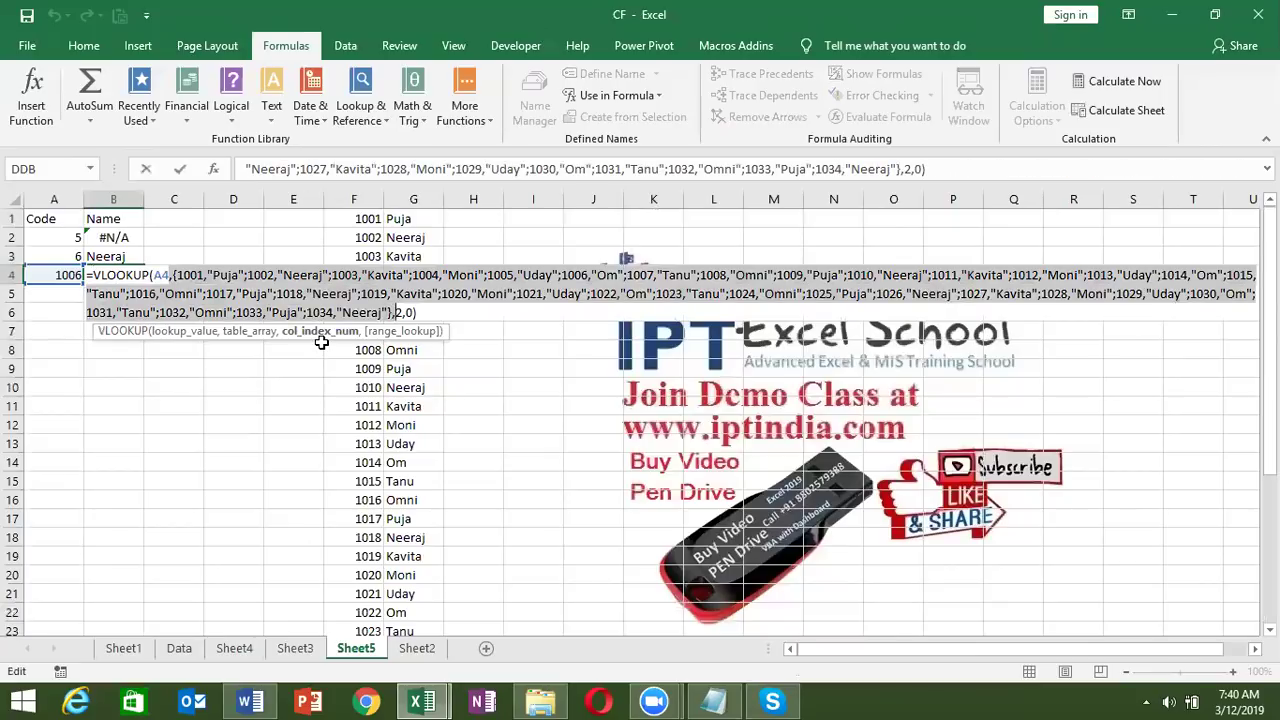
pyautogui.hotkey('shift', 'Left')
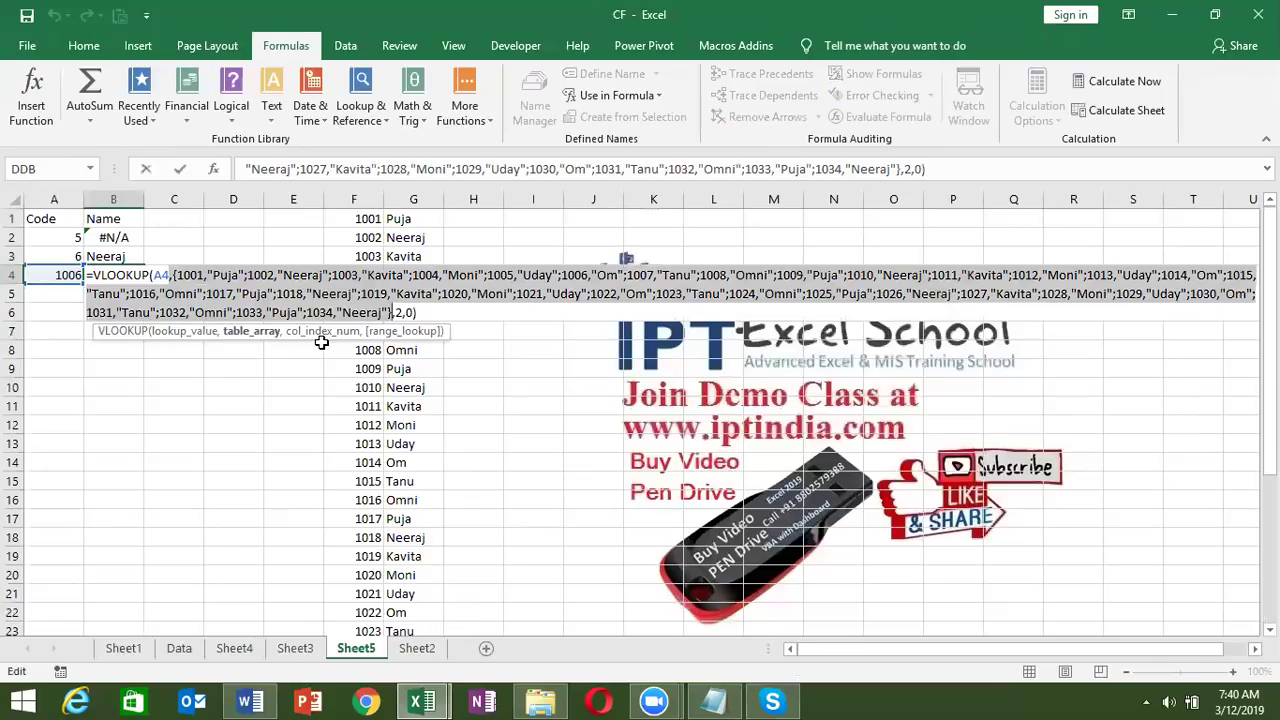
pyautogui.hotkey('ctrl', 'Return')
# - Define the name 'Data' referring to the pasted {1001,"Puja";…} array constant
pyautogui.click(242, 291)
pyautogui.click(604, 75)
pyautogui.write('Data')
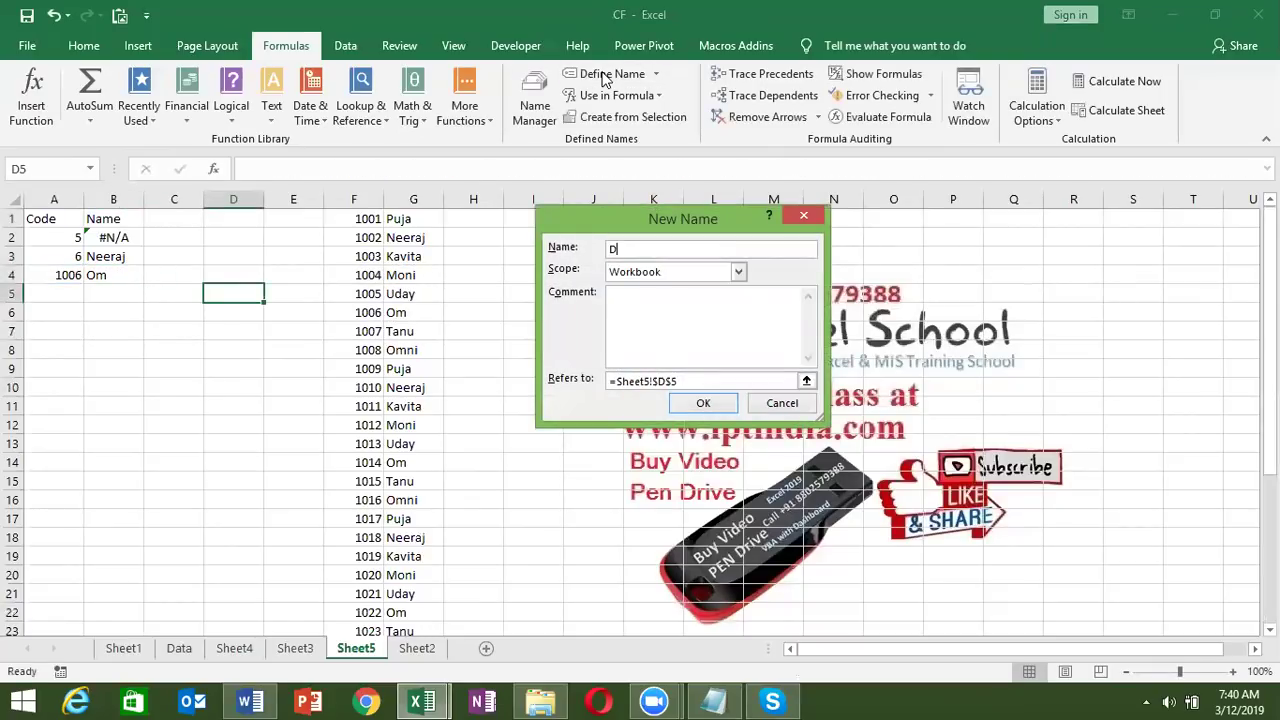
pyautogui.moveTo(686, 380); pyautogui.dragTo(553, 378)
pyautogui.write('=')
pyautogui.hotkey('ctrl', 'v')
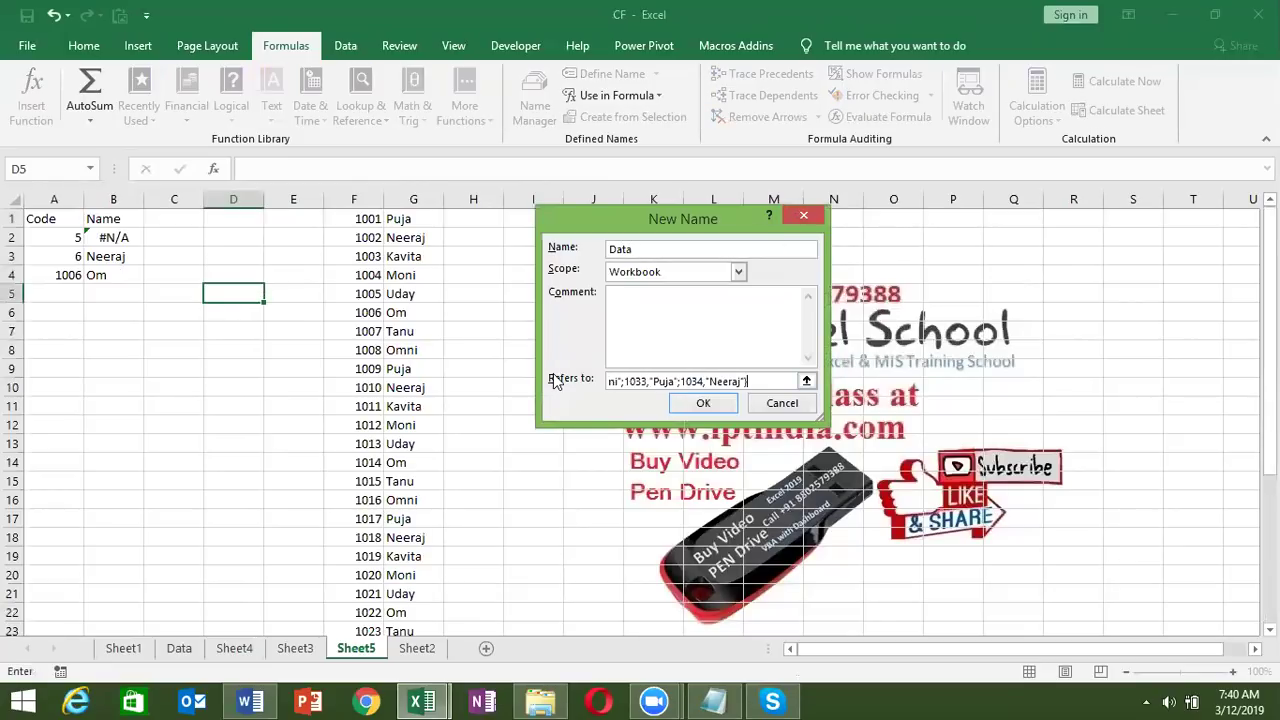
pyautogui.moveTo(724, 380); pyautogui.dragTo(246, 369)
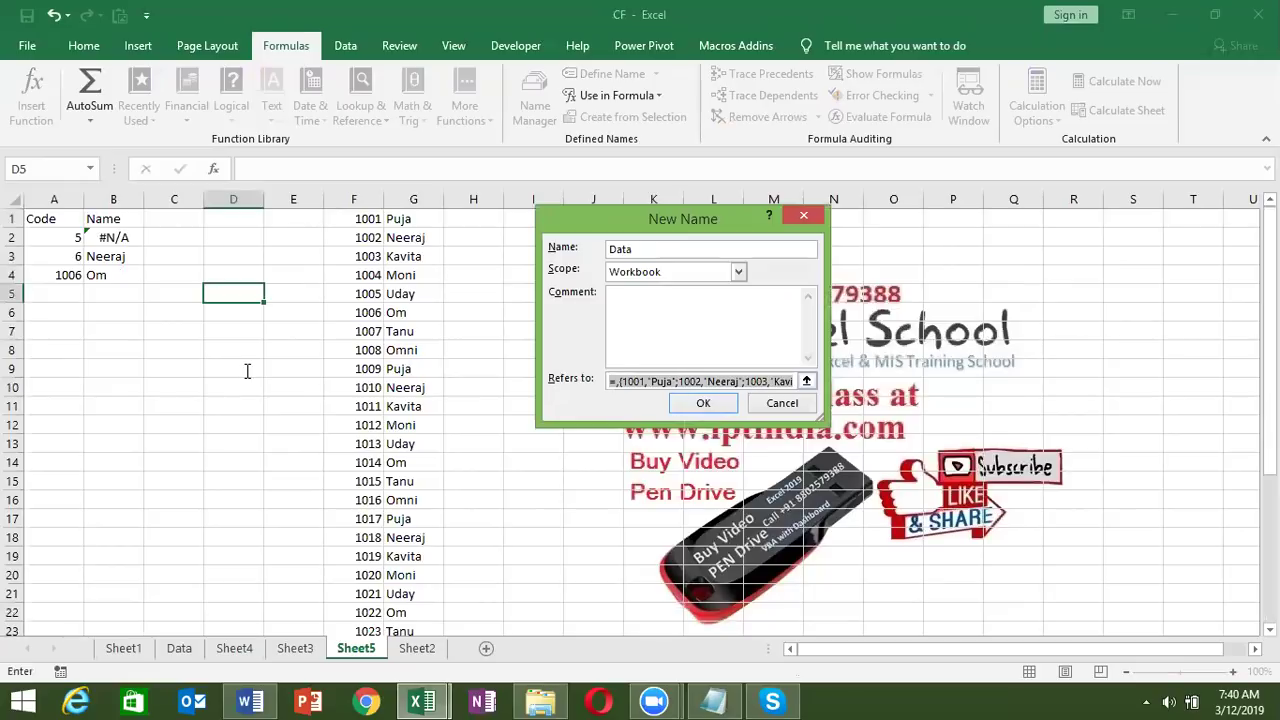
pyautogui.click(617, 381)
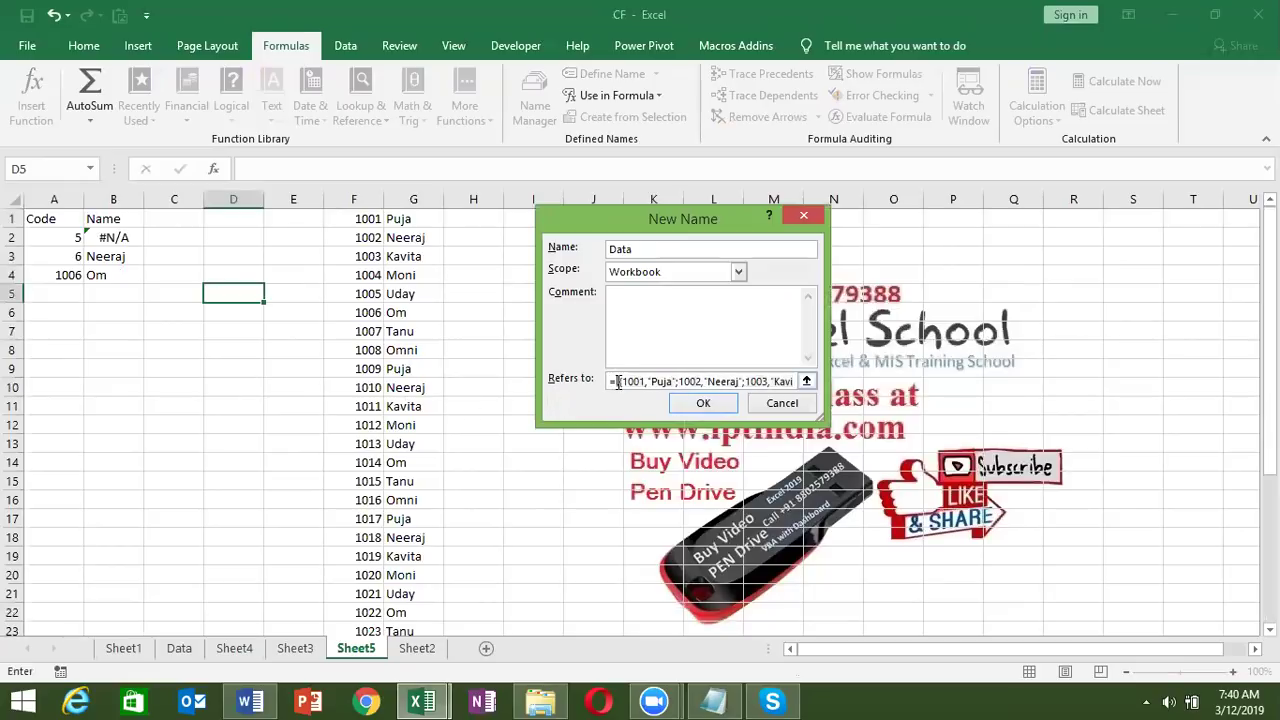
pyautogui.click(725, 411)
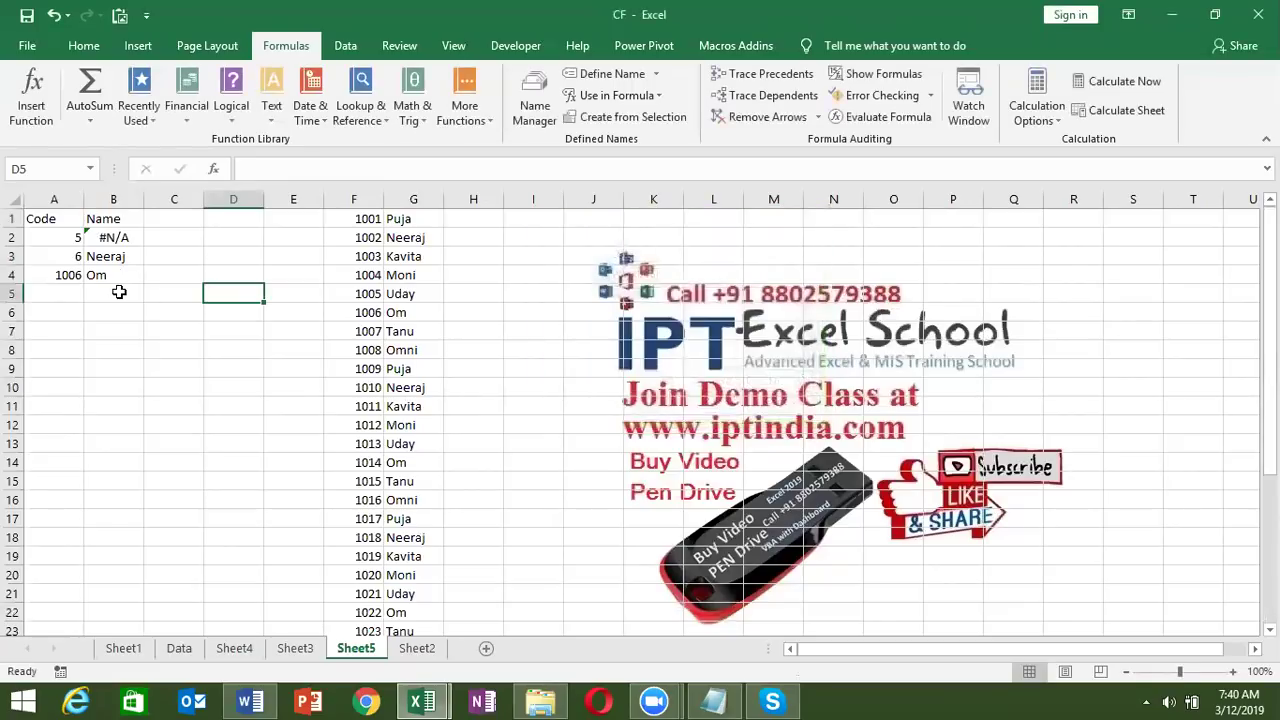
pyautogui.click(78, 291)
# - Enter 1009 in A5 and =VLOOKUP(A5,Data,2,0) in B5, returning Puja
pyautogui.write('1009')
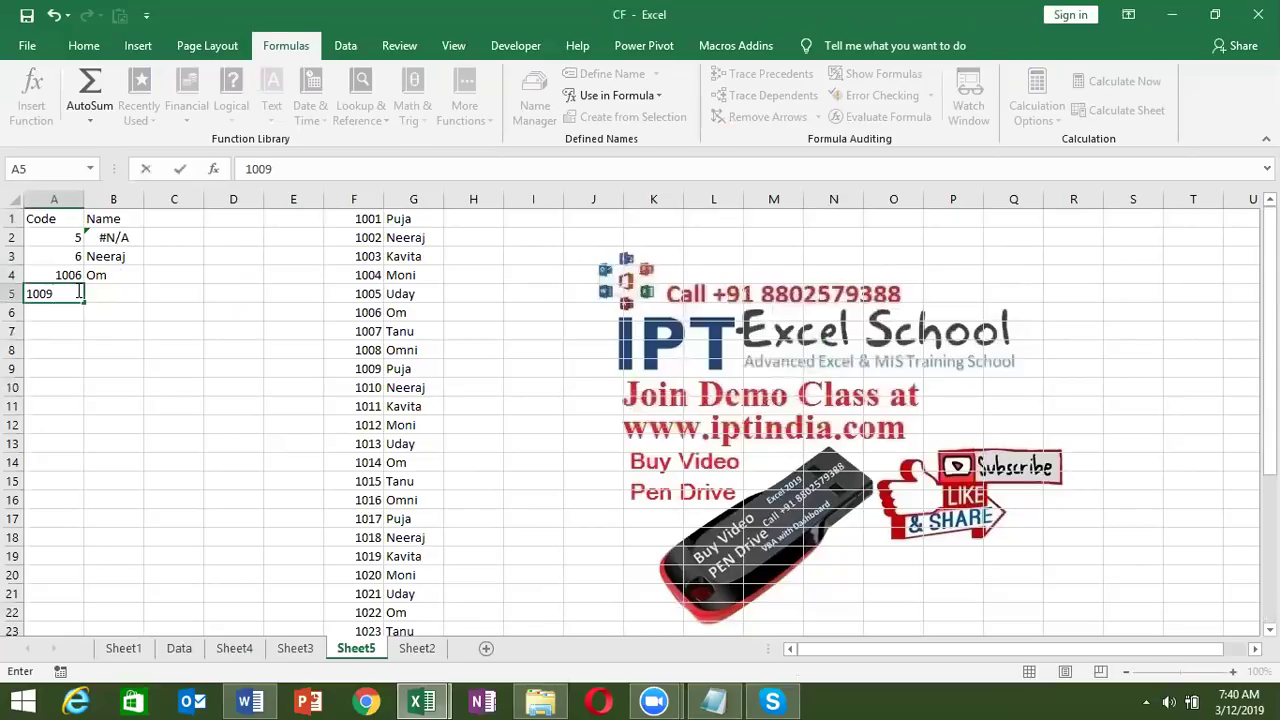
pyautogui.press('Tab')
pyautogui.write('=vl')
pyautogui.press('Tab')
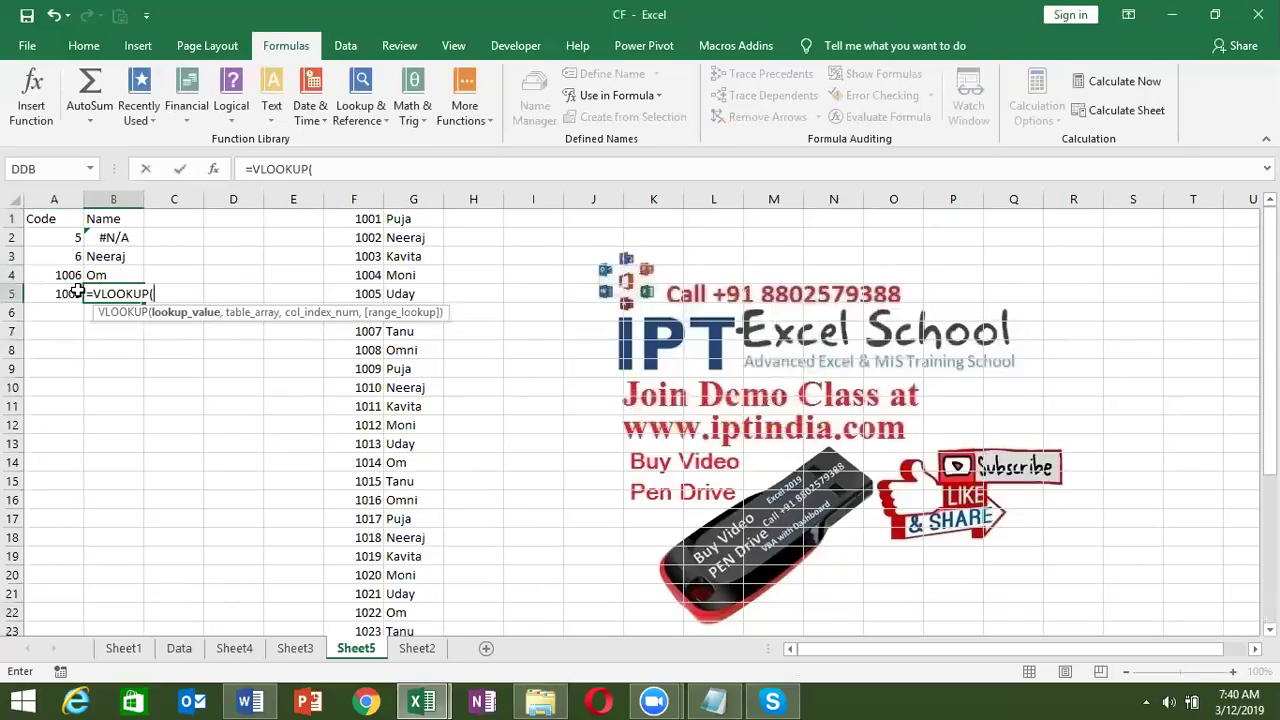
pyautogui.click(78, 291)
pyautogui.write(',')
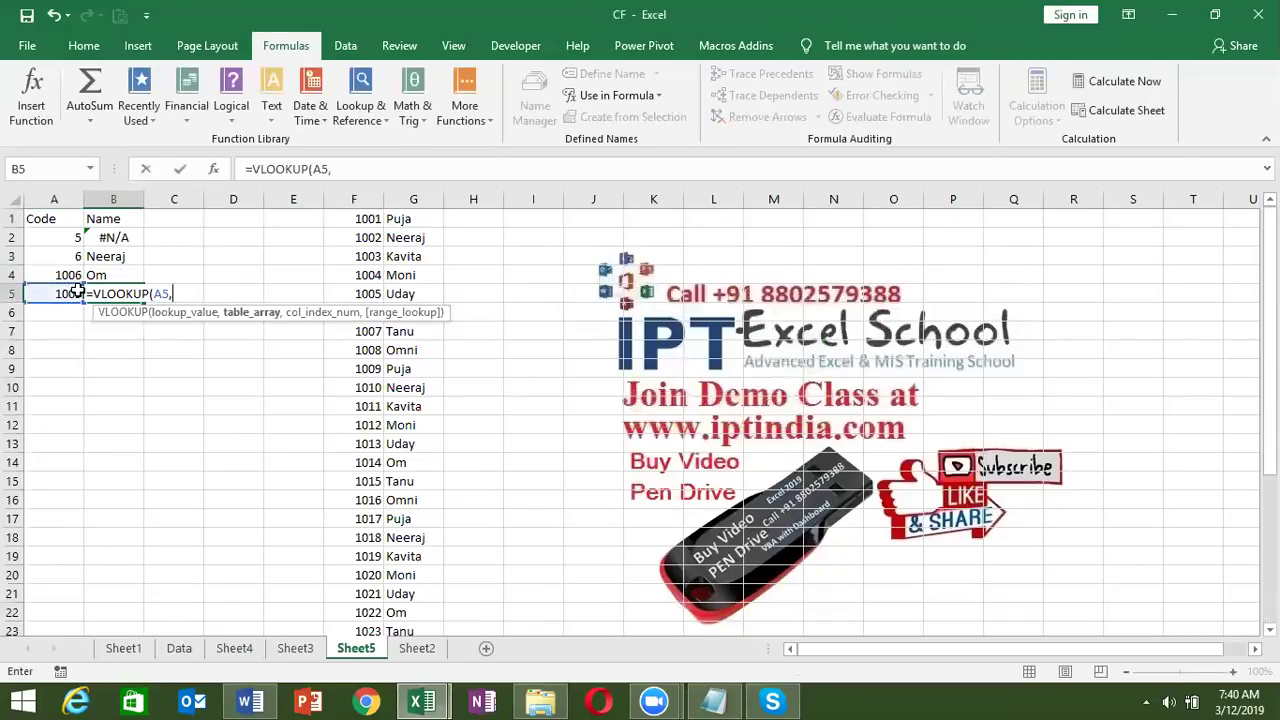
pyautogui.write('Data')
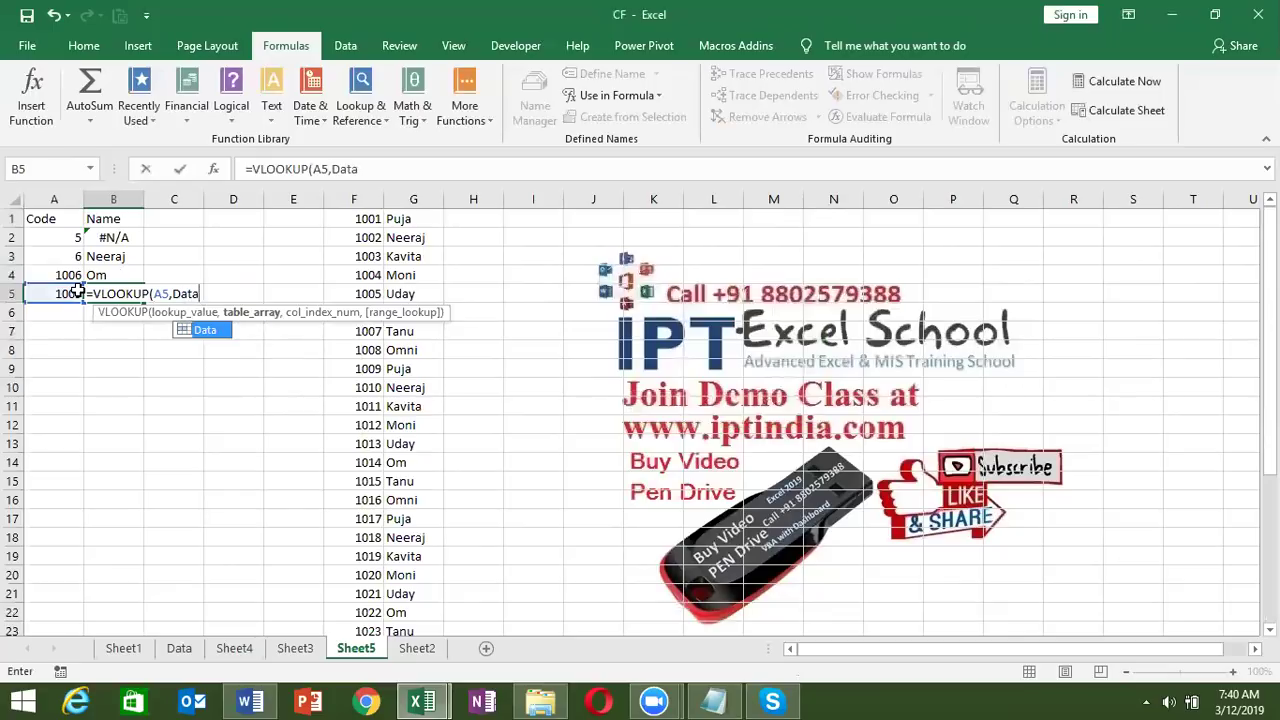
pyautogui.write(',2,0)')
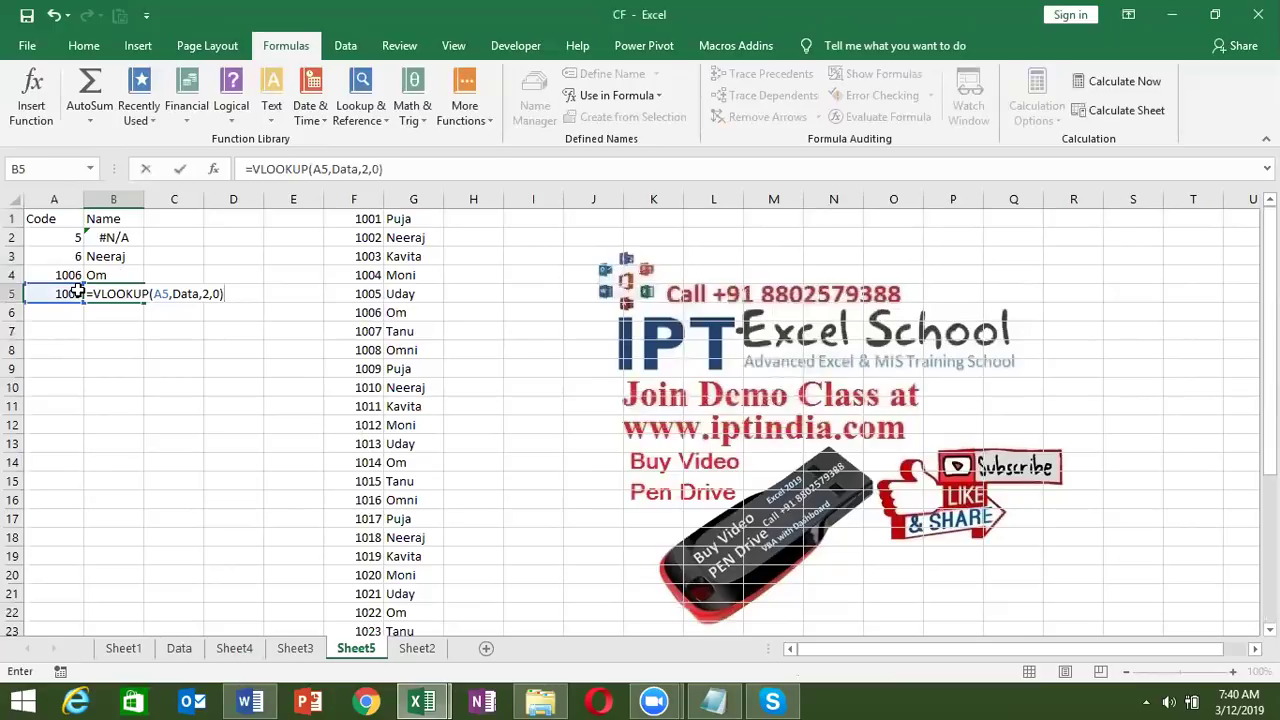
pyautogui.press('Return')
pyautogui.press('Up')
pyautogui.press('Right')
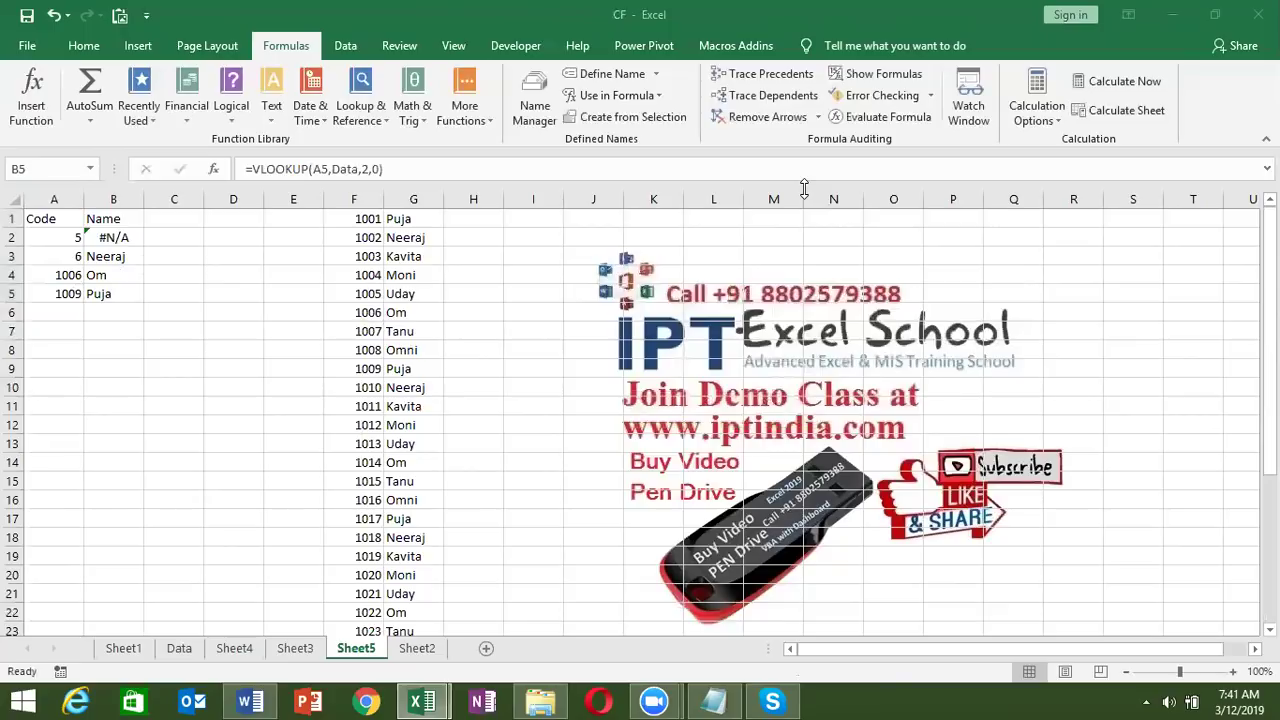
pyautogui.press('super+d')
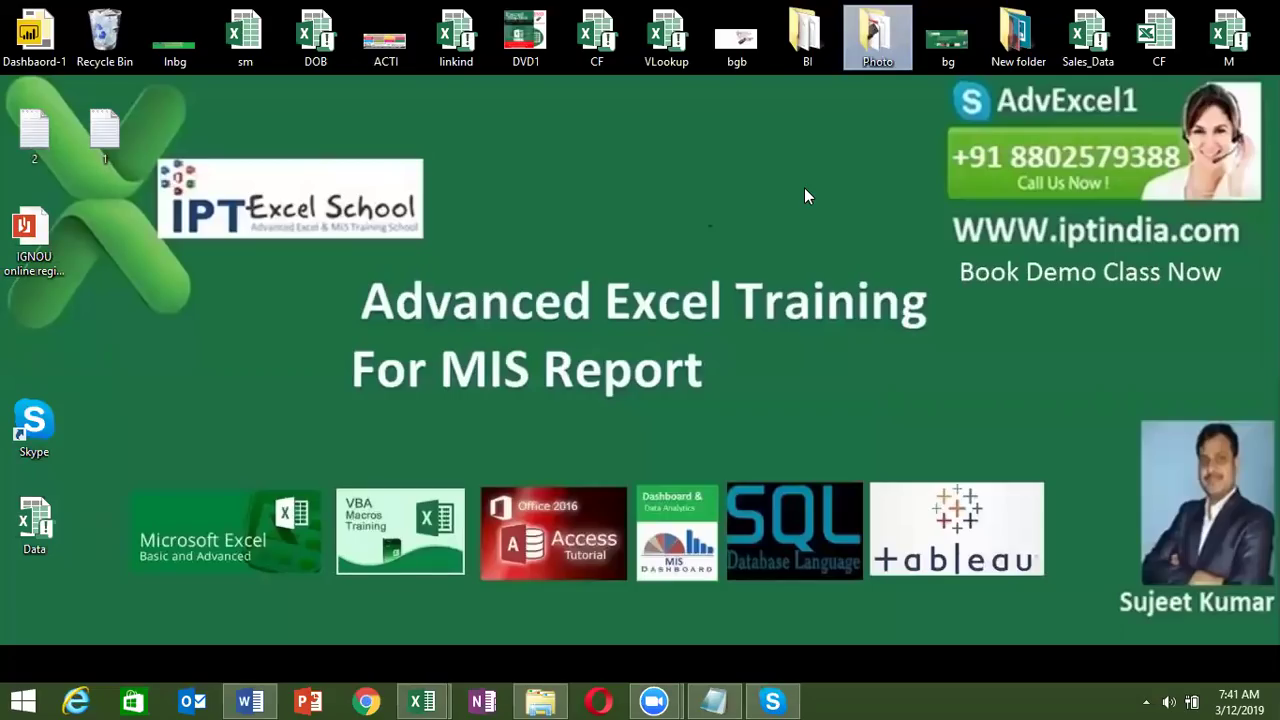